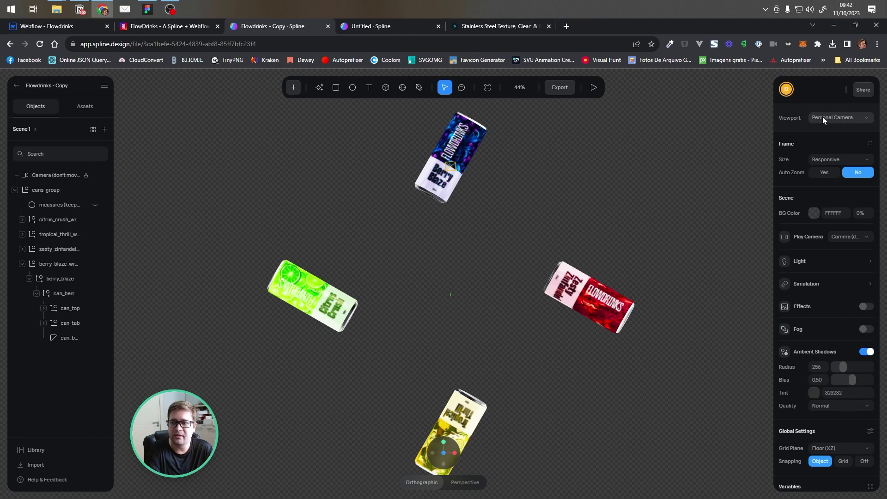
- Review the viewport camera options and the scene's ambient light and shadow settings
left_click(823, 117)
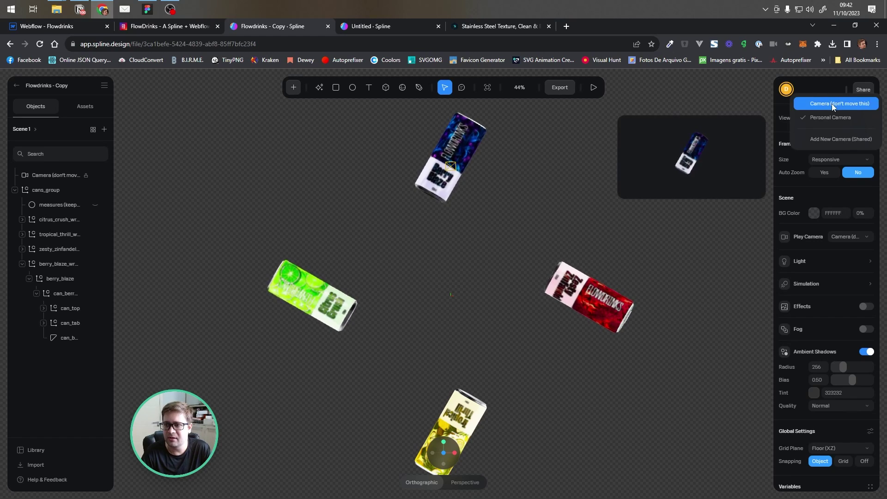
left_click(777, 107)
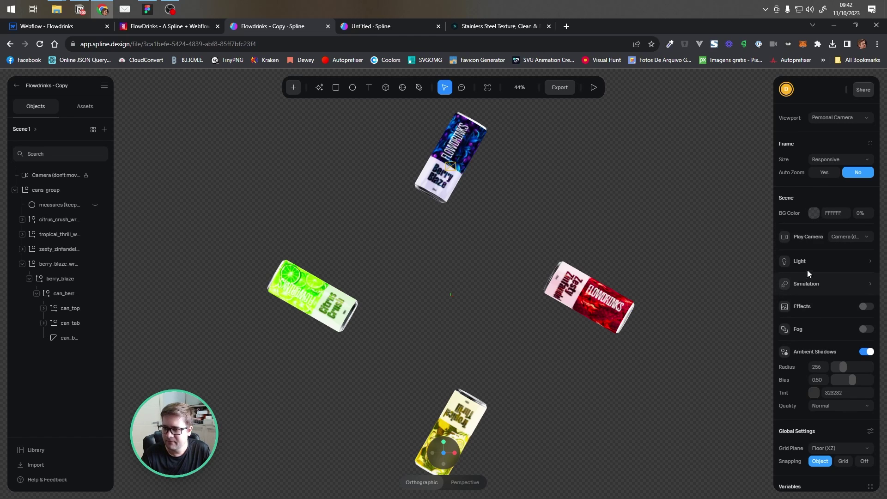
left_click(847, 262)
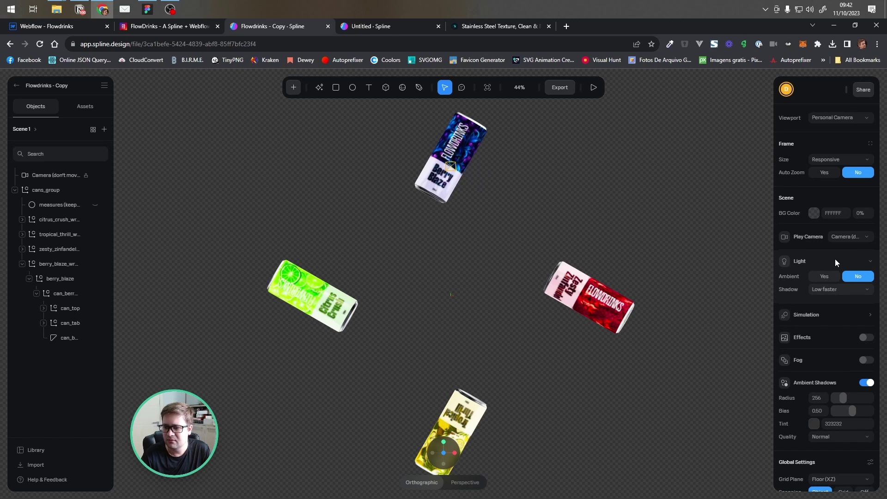
left_click(835, 260)
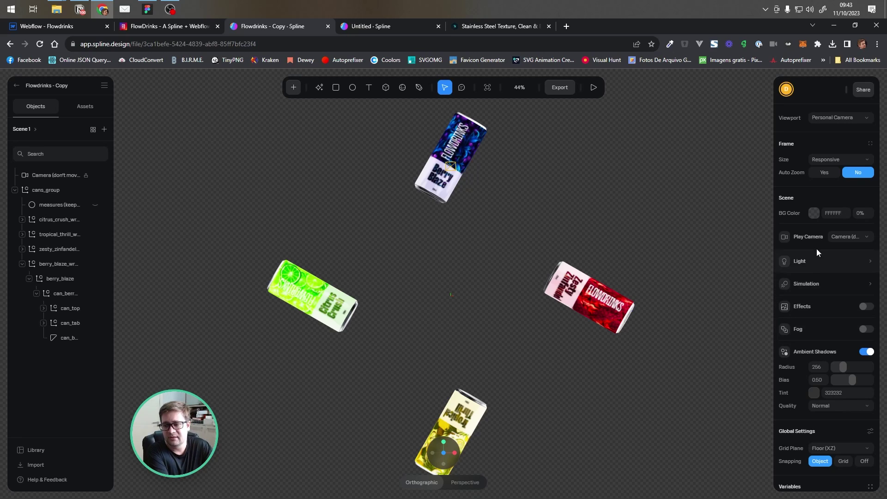
- Look through the scene's ambient shadow and global settings, material assets and image assets
scroll(807, 323, "down", 3)
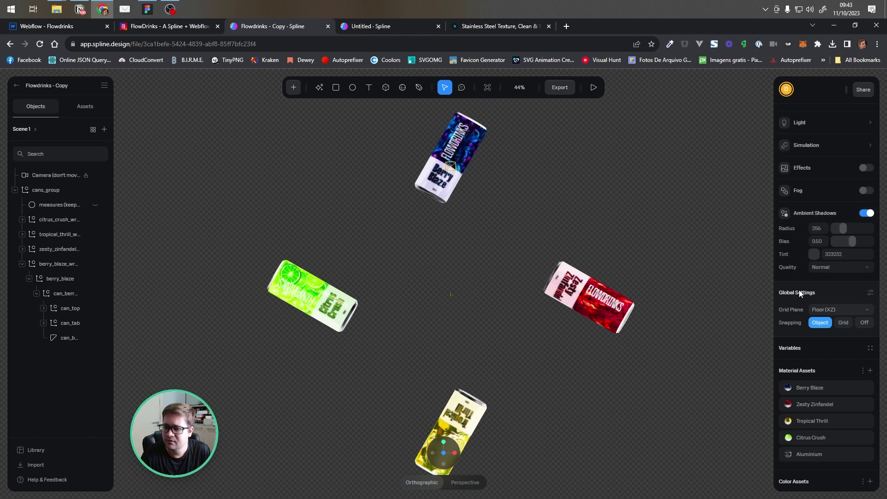
scroll(799, 280, "down", 1)
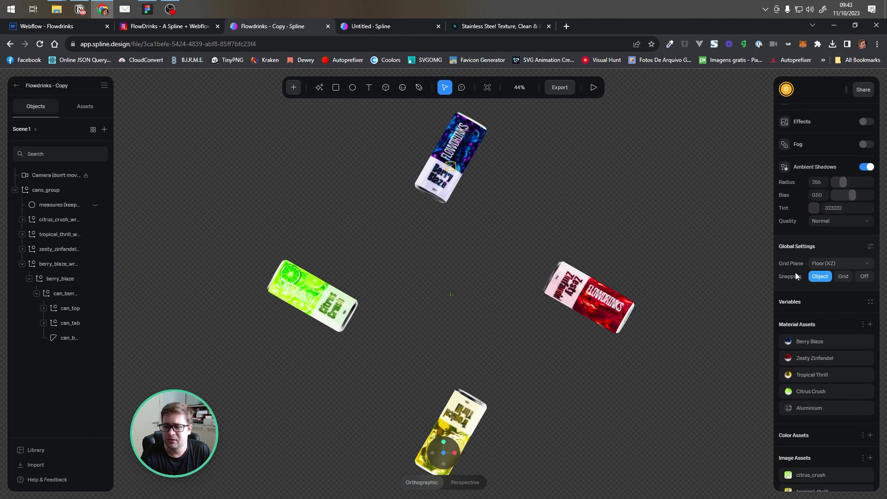
scroll(794, 276, "down", 2)
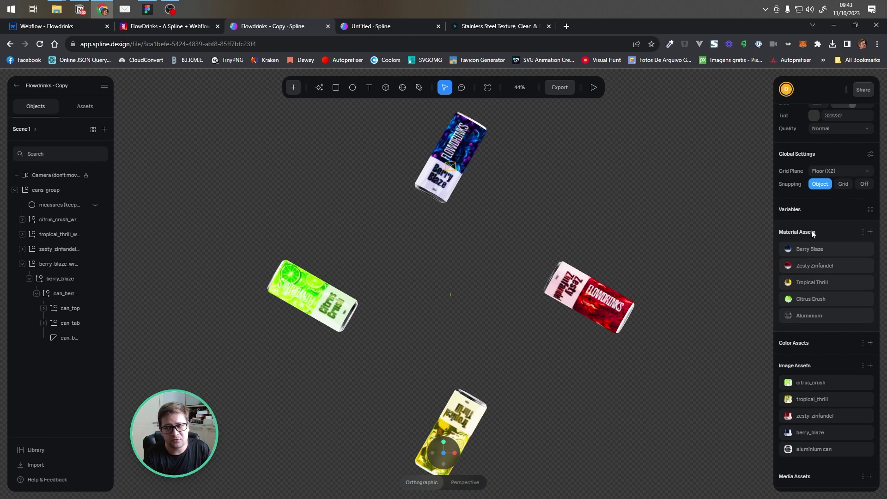
scroll(790, 311, "down", 2)
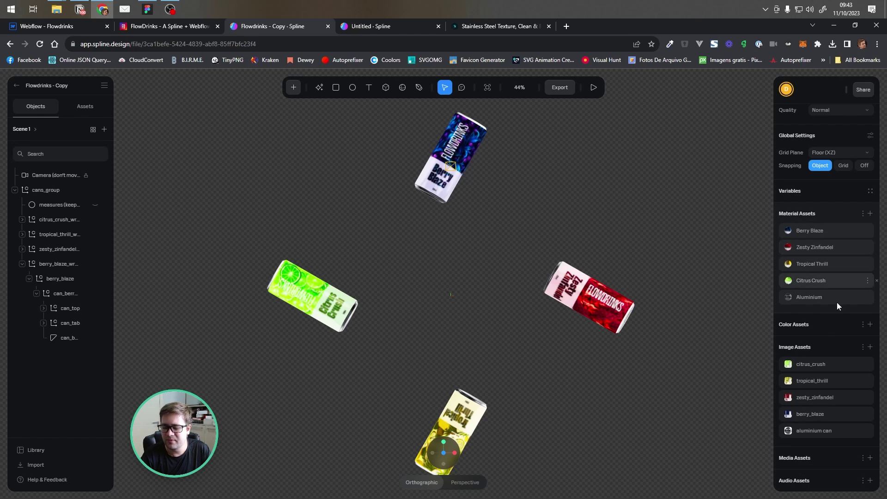
scroll(830, 276, "up", 6)
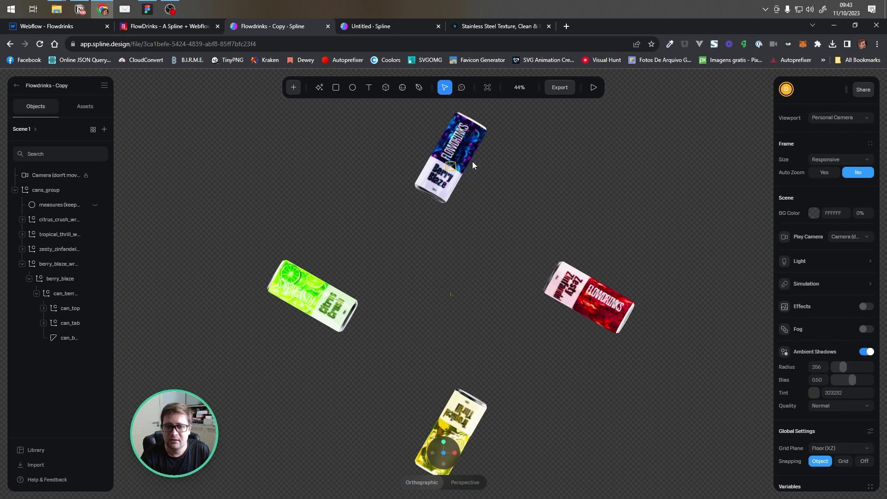
- Inspect the properties of the Berry Blaze can's body mesh and the layers of its Berry Blaze material
left_click(50, 334)
left_click(62, 335)
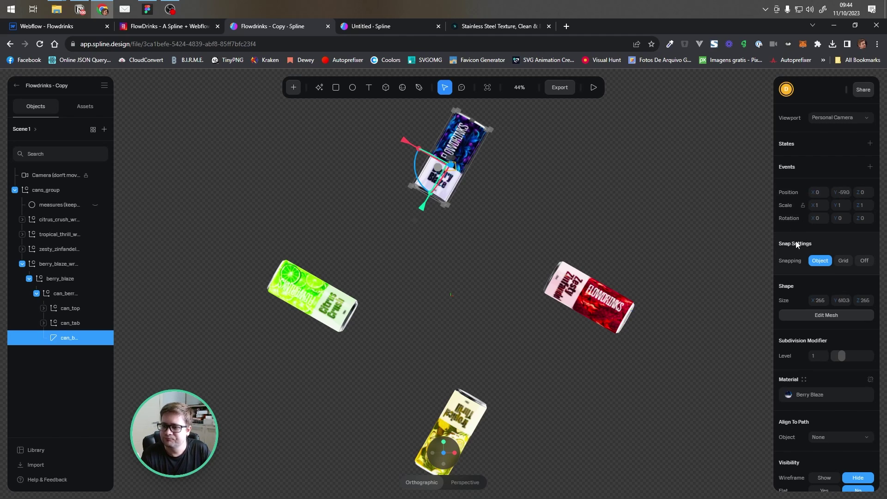
scroll(813, 206, "down", 3)
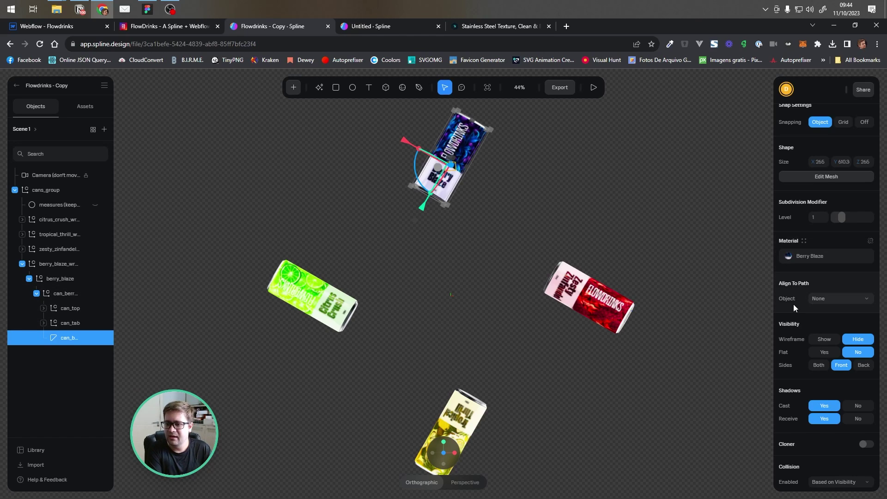
scroll(793, 304, "down", 1)
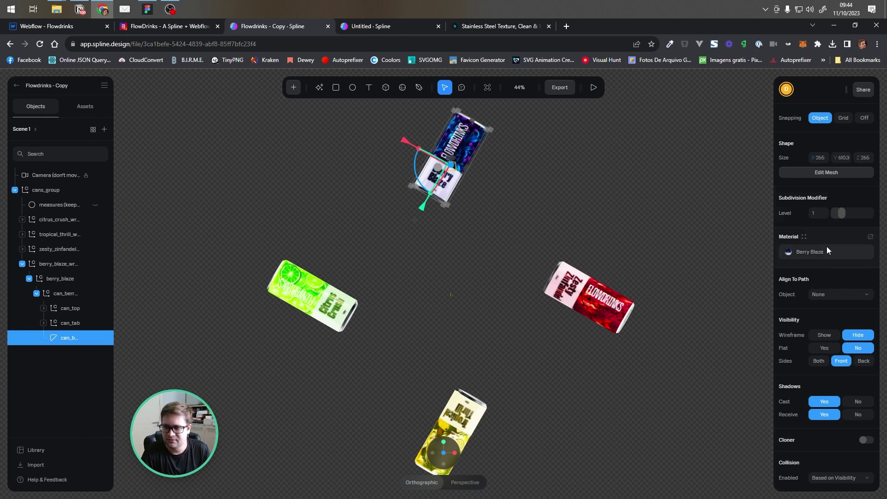
scroll(827, 245, "up", 2)
scroll(805, 391, "down", 1)
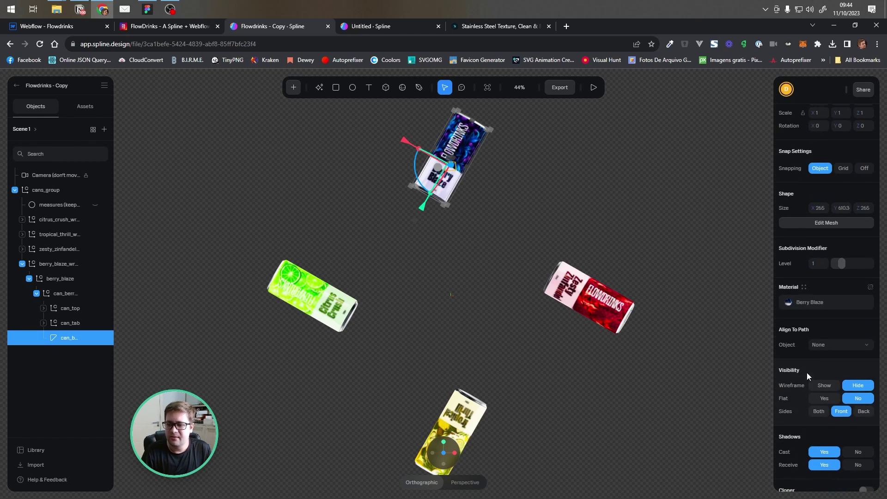
left_click(819, 303)
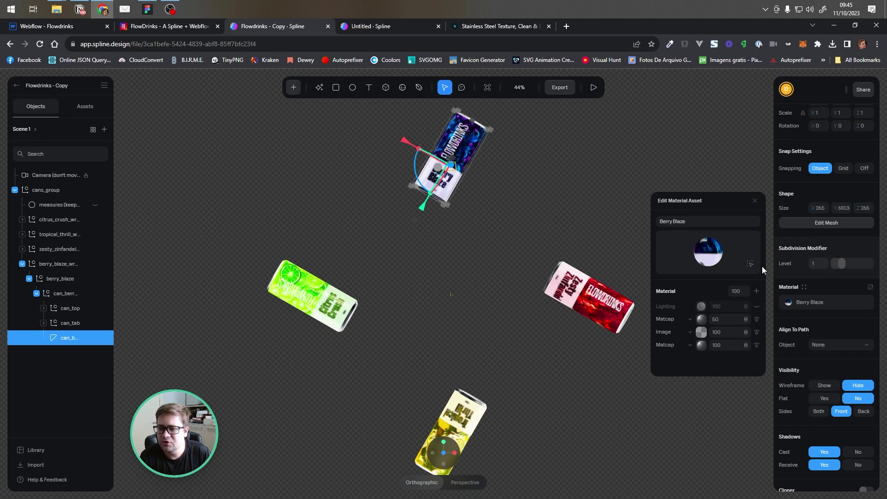
left_click(754, 202)
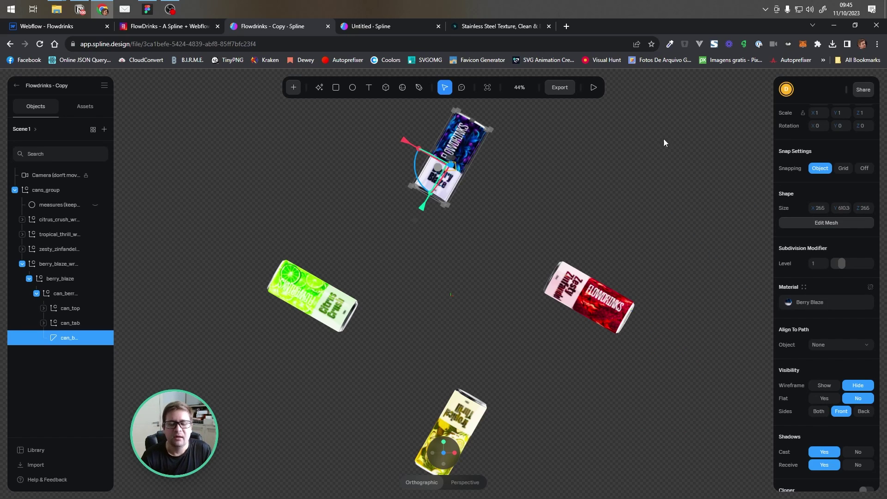
left_click(668, 183)
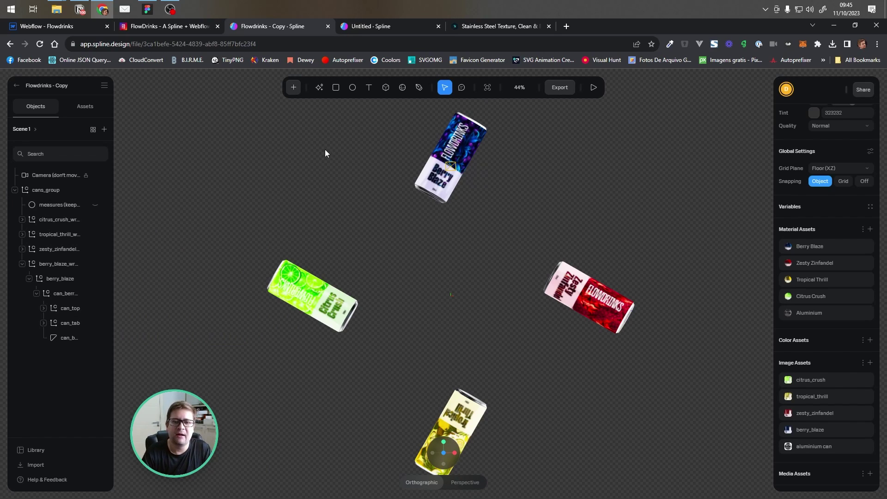
- Switch to the live FlowDrinks site and view the can transitions between the flavour sections
left_click(154, 27)
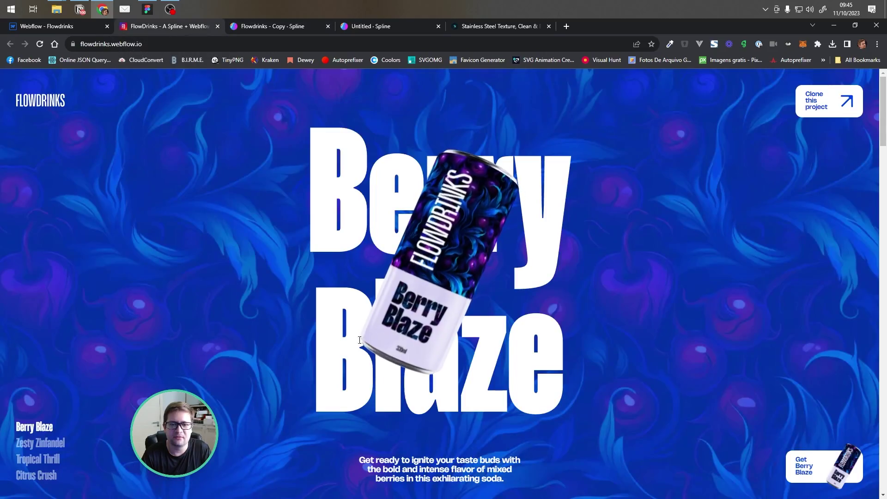
scroll(575, 168, "down", 5)
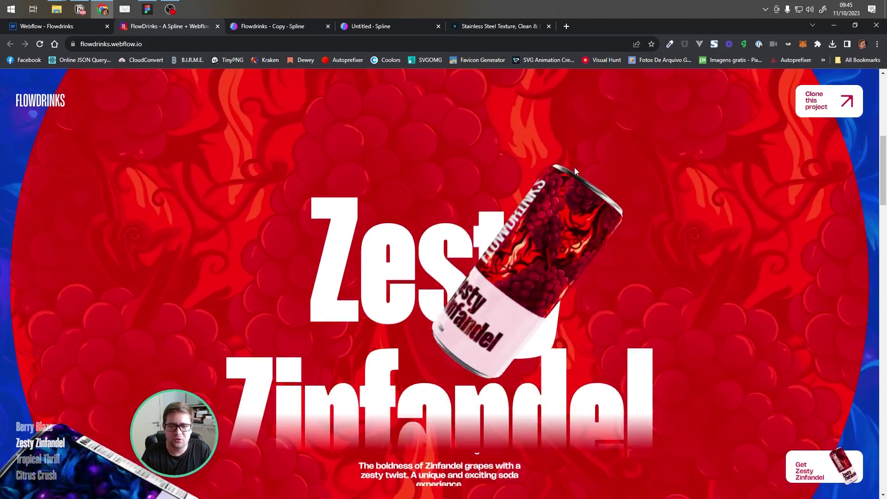
scroll(575, 167, "down", 5)
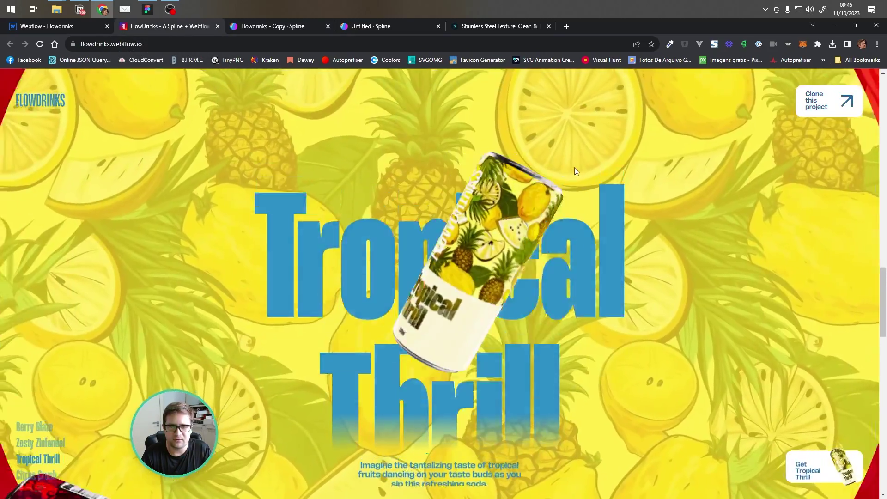
scroll(575, 167, "up", 5)
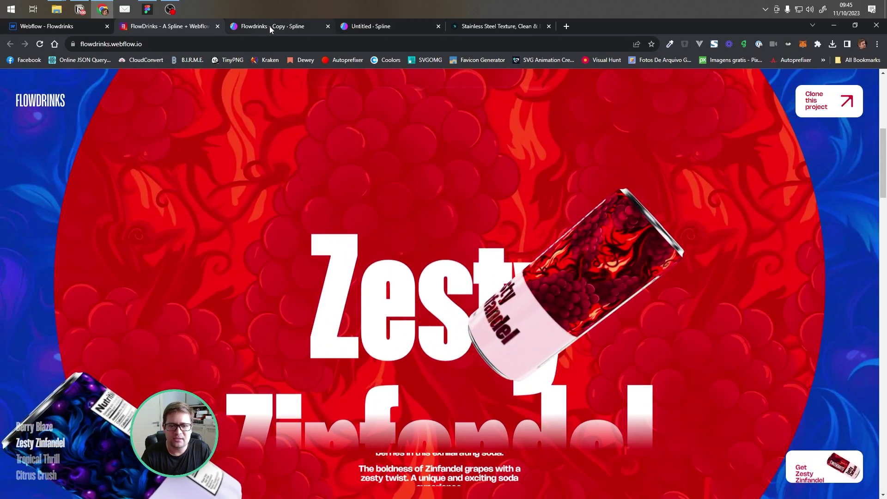
- Return to the Spline scene and inspect the transform properties of cans_group and the Berry Blaze wrapper group
left_click(270, 25)
left_click(463, 134)
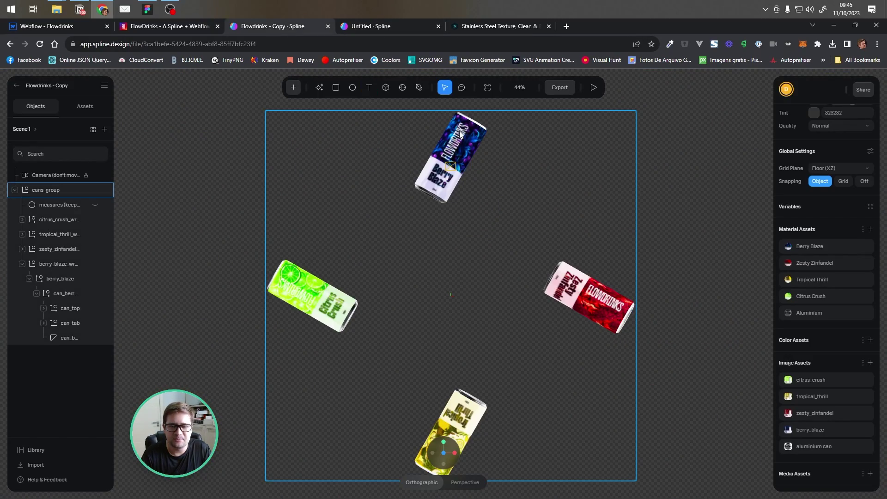
left_click(498, 211)
left_click(323, 282)
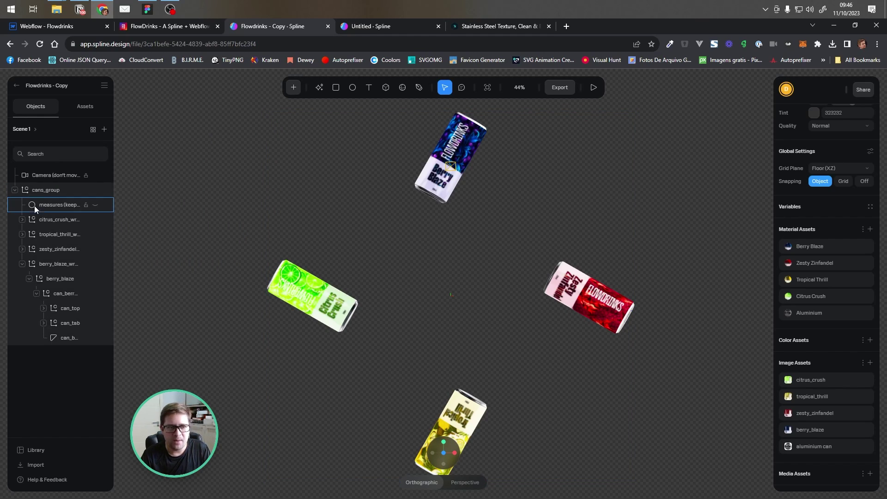
left_click(63, 191)
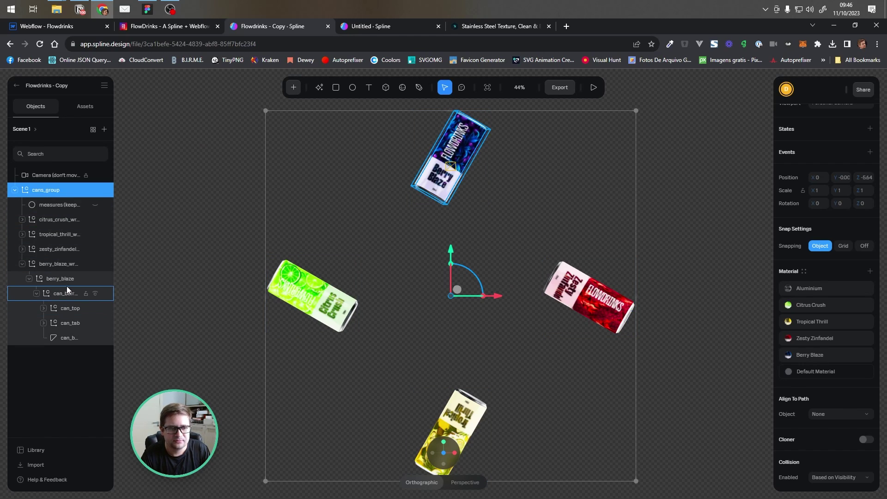
left_click(53, 263)
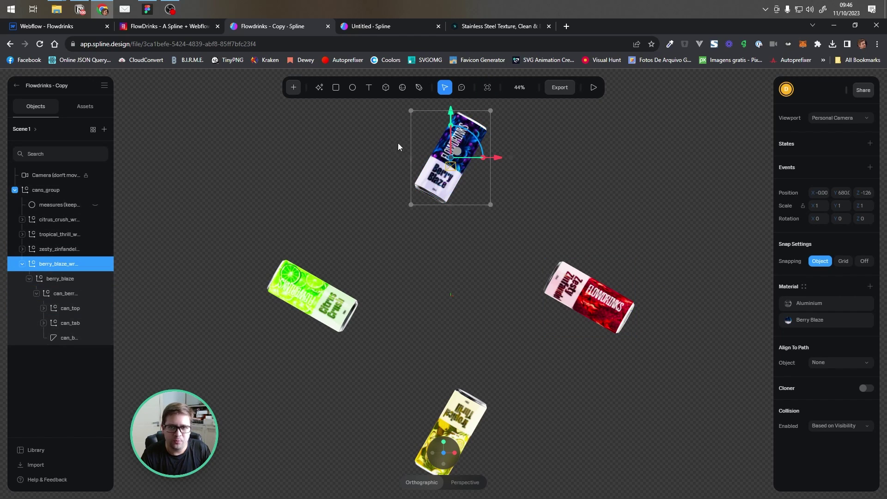
- Check the can on the live FlowDrinks site and inspect the matching berry_blaze group in the Spline scene
left_click(176, 28)
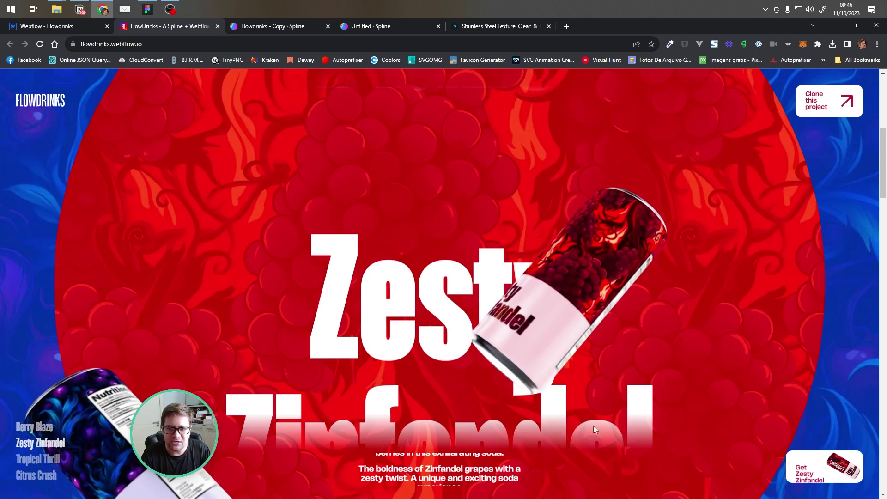
left_click(278, 26)
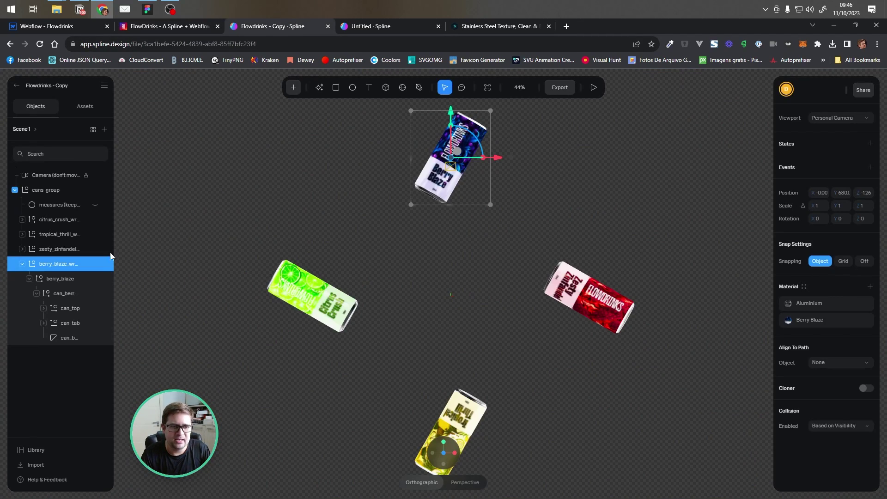
left_click(59, 278)
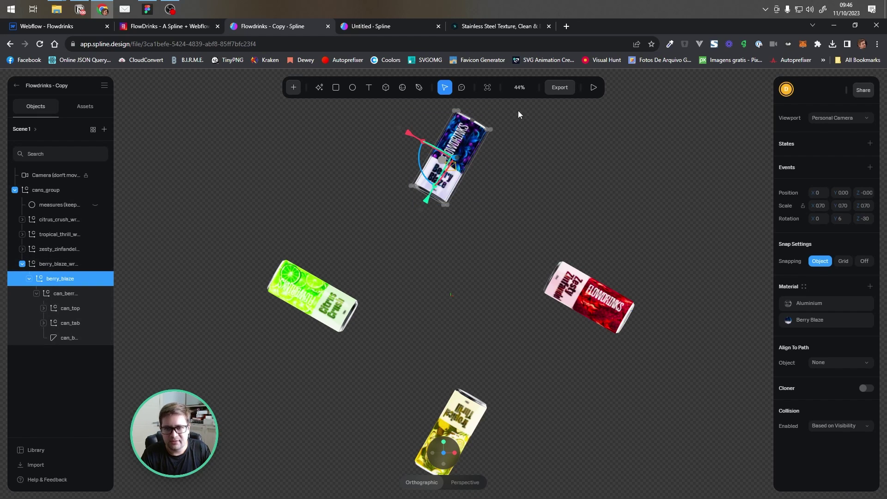
- Switch to the live FlowDrinks site and examine how the Berry Blaze can moves and rotates between sections
left_click(162, 26)
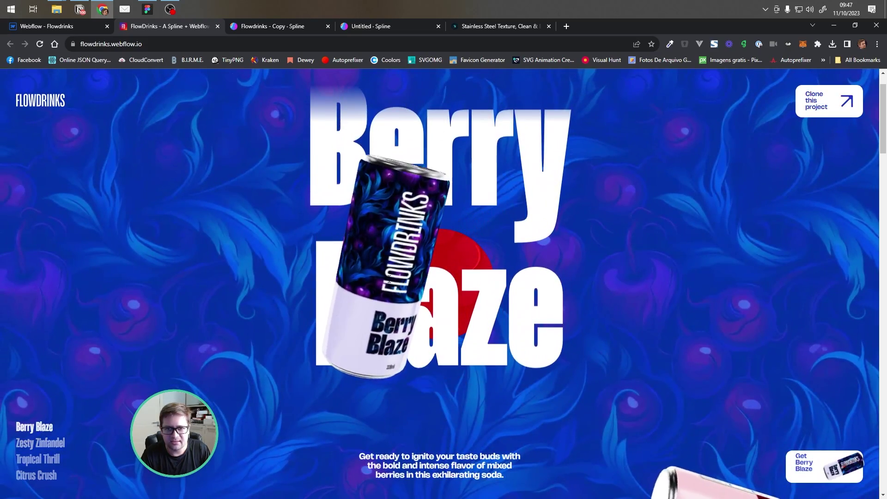
scroll(404, 229, "down", 3)
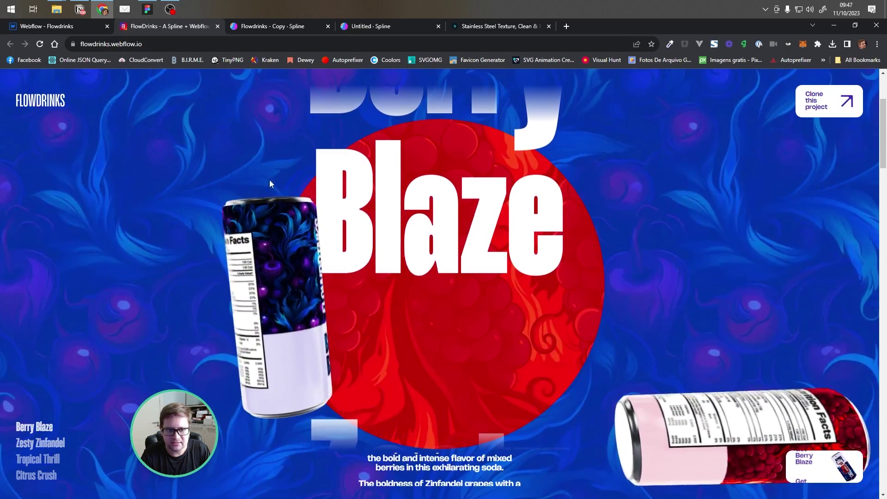
scroll(285, 405, "down", 5)
scroll(282, 179, "up", 8)
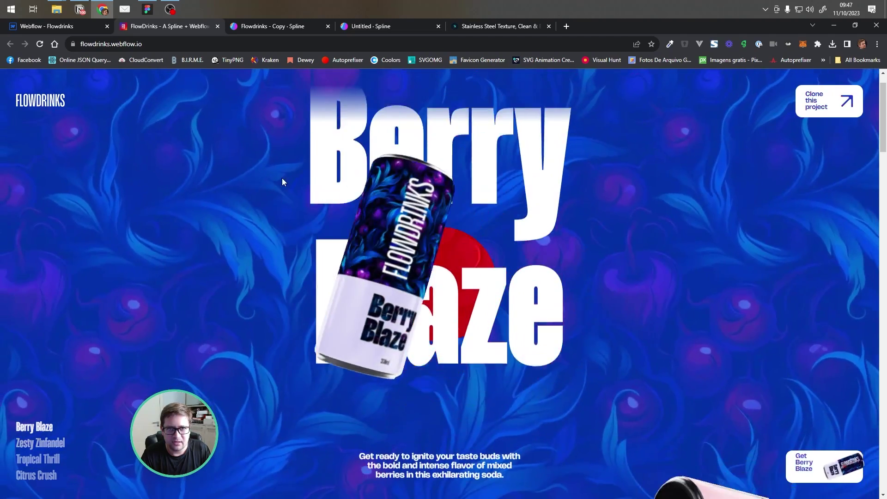
- Return to the Spline scene and inspect each nested group from cans_group down to the can group inside berry_blaze
left_click(270, 25)
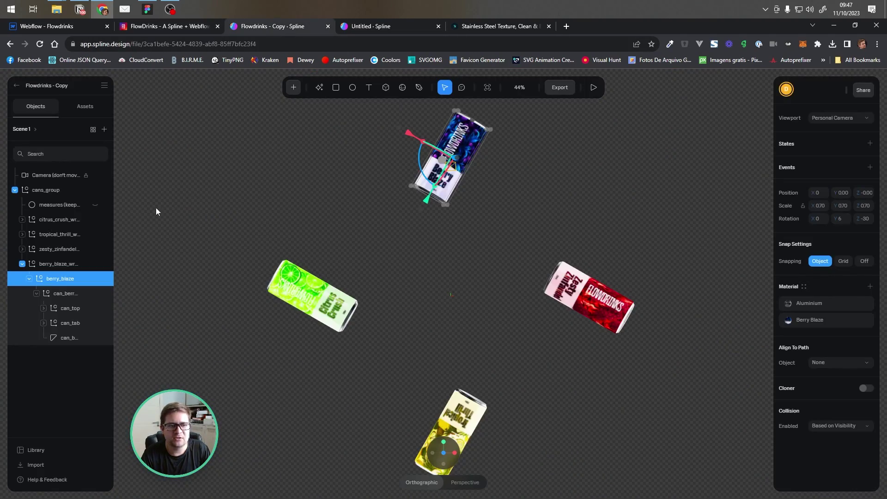
left_click(55, 190)
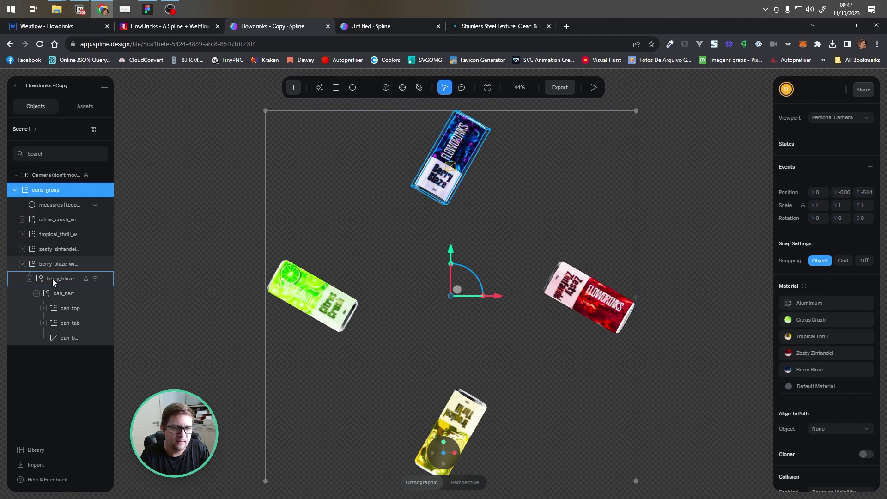
left_click(51, 265)
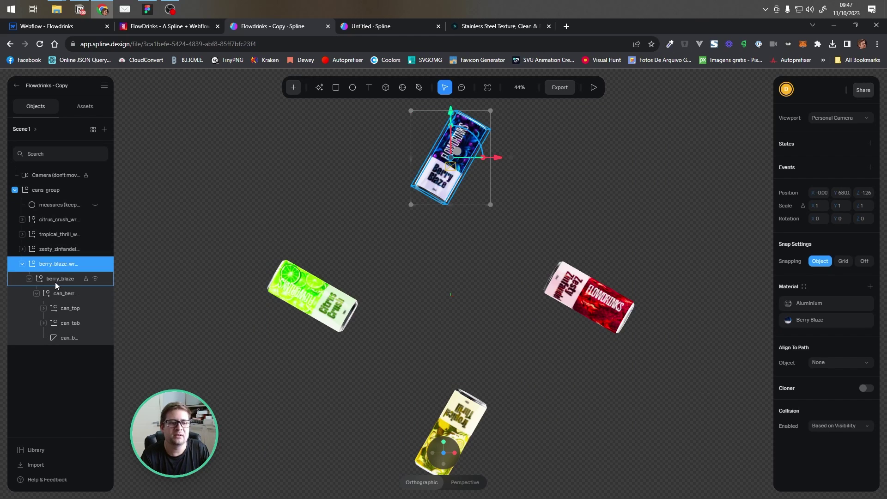
left_click(55, 280)
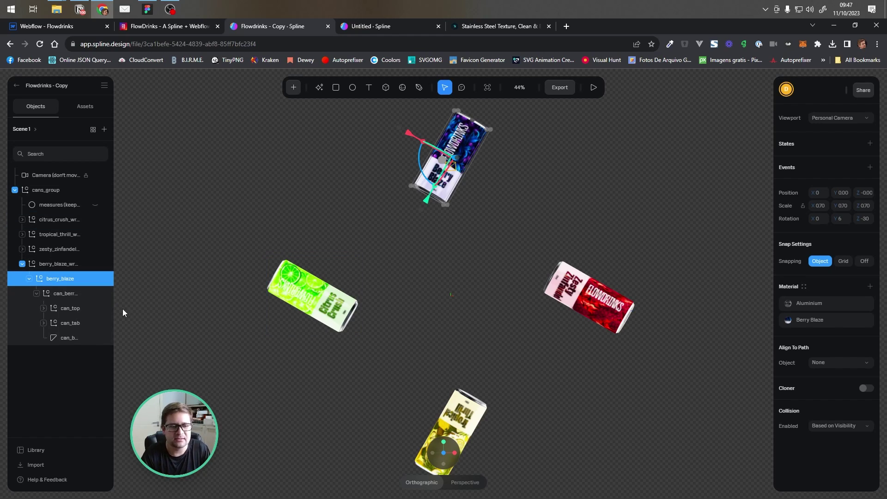
left_click(55, 293)
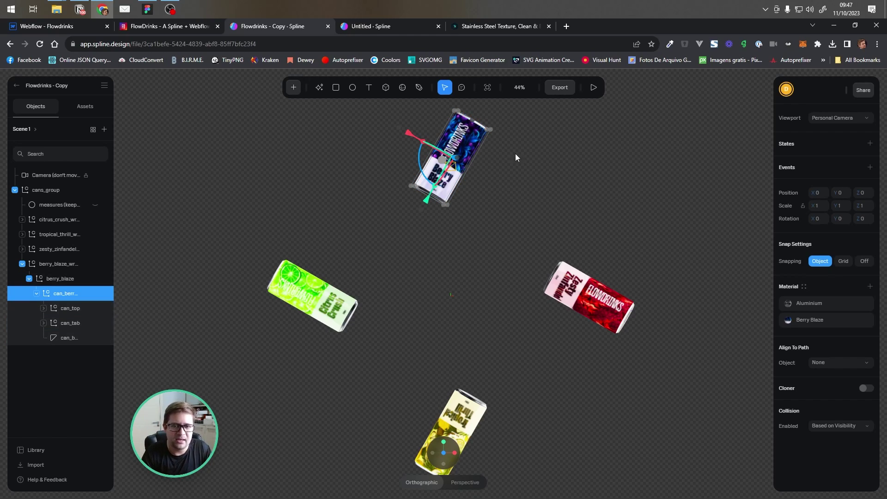
- Examine the Berry Blaze can's lid up close and inspect the can_top, can_tab and can body objects with their materials
scroll(503, 155, "up", 2)
scroll(503, 155, "up", 2)
left_click_drag(529, 136, 474, 228, "alt")
scroll(477, 184, "up", 5)
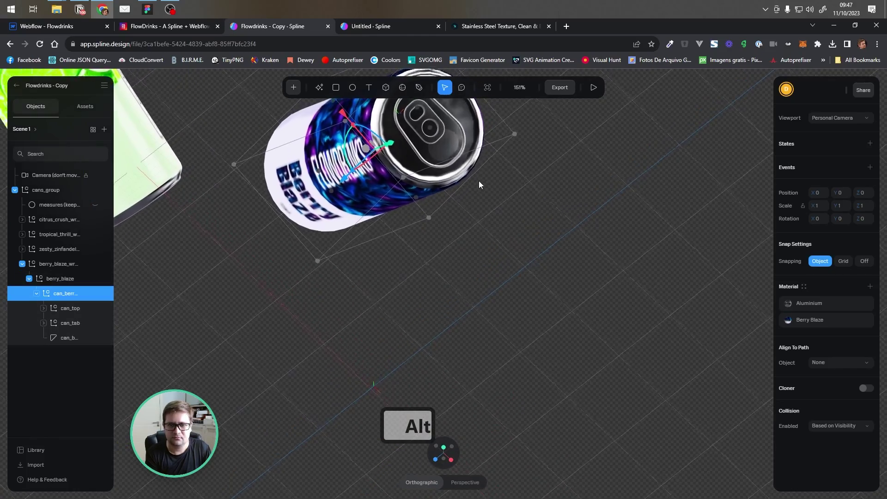
scroll(452, 259, "up", 2)
left_click_drag(420, 308, 436, 290, "alt")
left_click(422, 223, "alt")
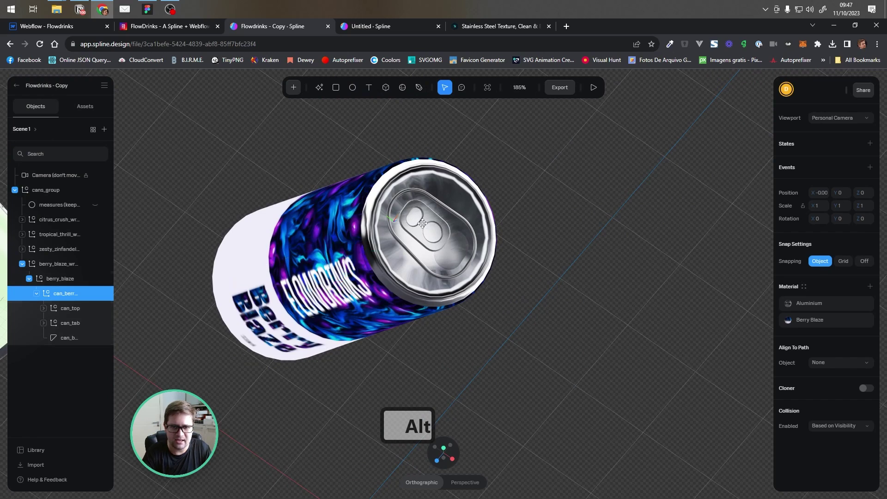
left_click(65, 308)
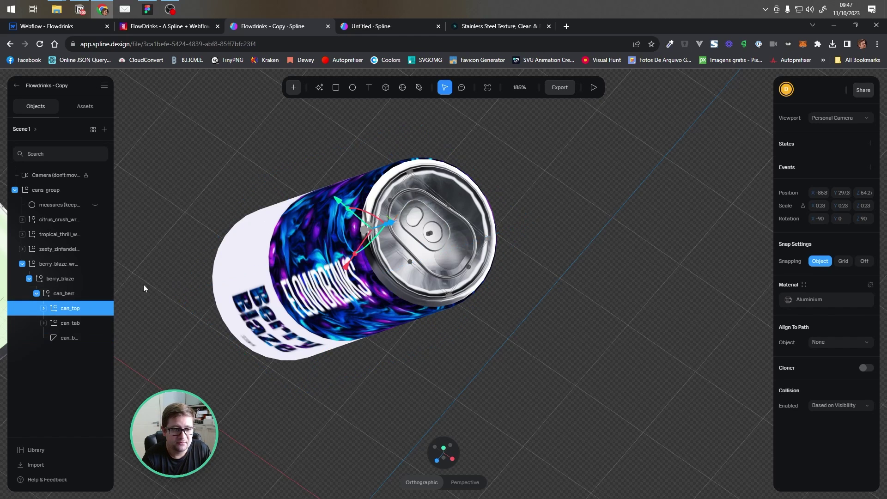
left_click(63, 325)
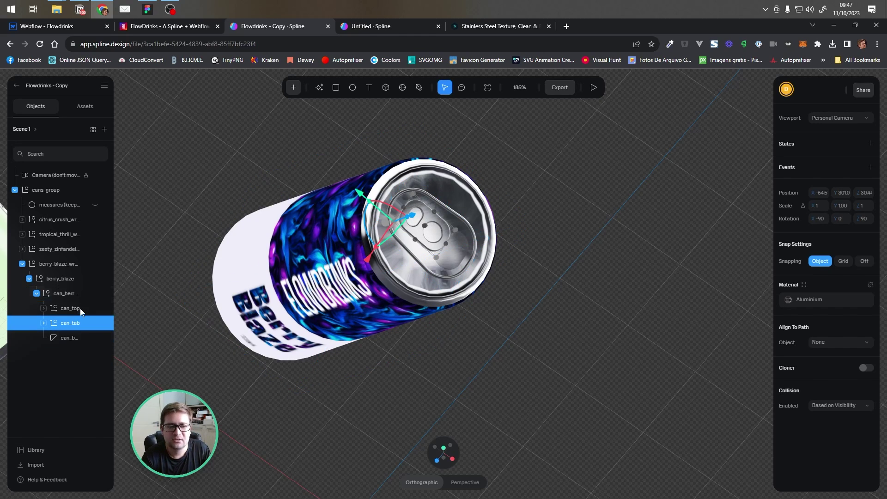
left_click(67, 339)
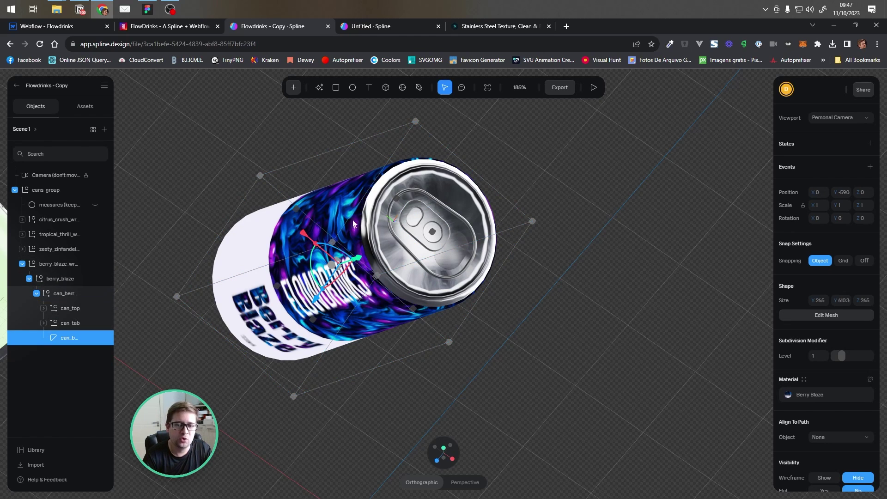
left_click(37, 294)
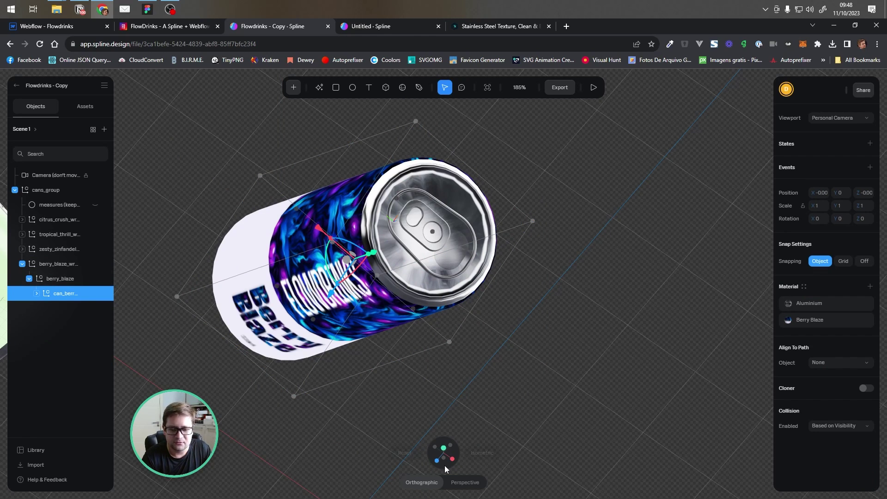
- Bring all four cans back into front view and compare the Personal Camera viewport with Camera (don't move this)
left_click(443, 442)
scroll(436, 206, "down", 10)
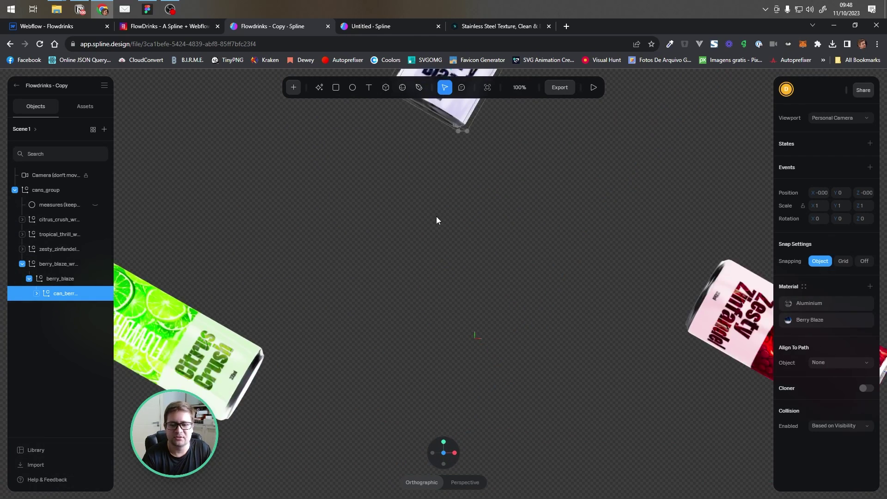
key("shift")
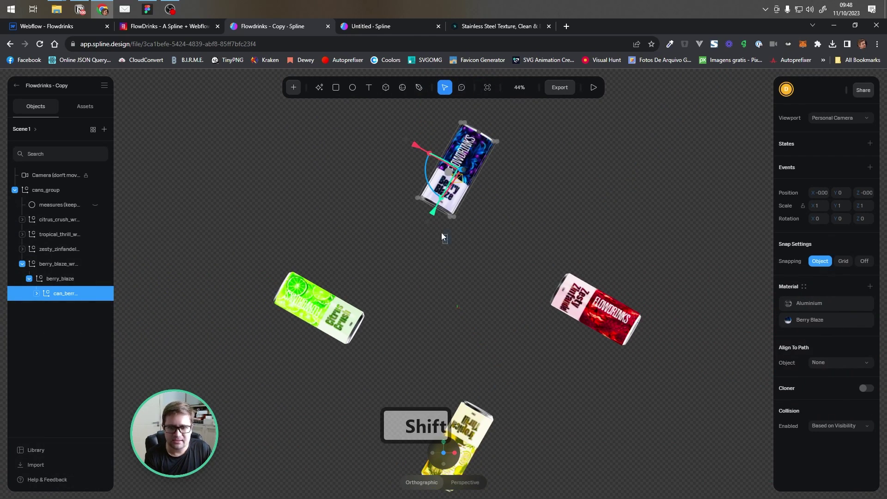
left_click_drag(342, 232, 300, 198, "shift")
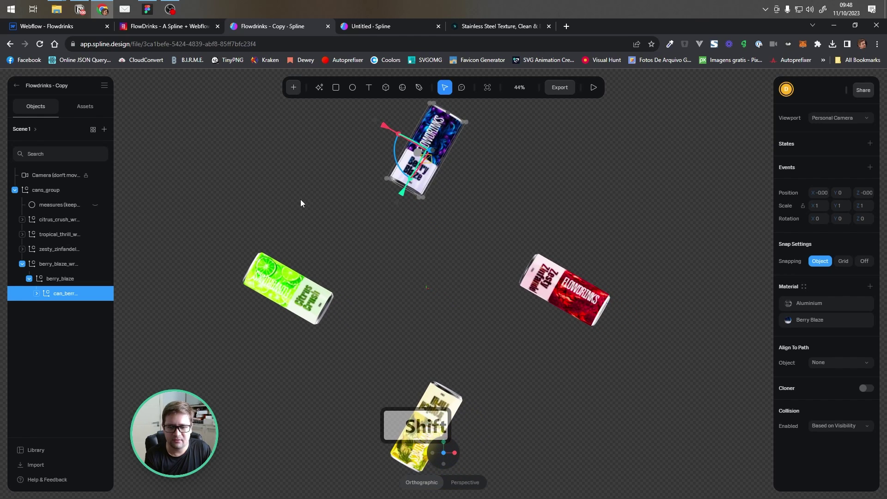
left_click(300, 203)
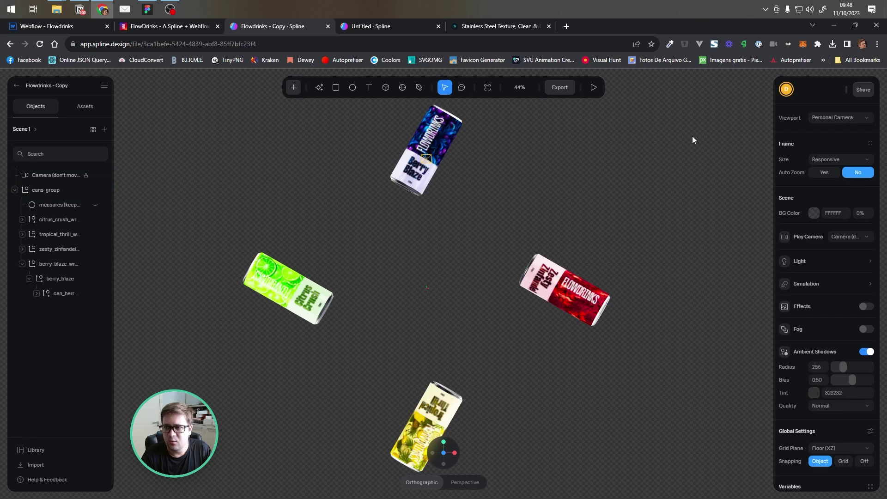
left_click(830, 120)
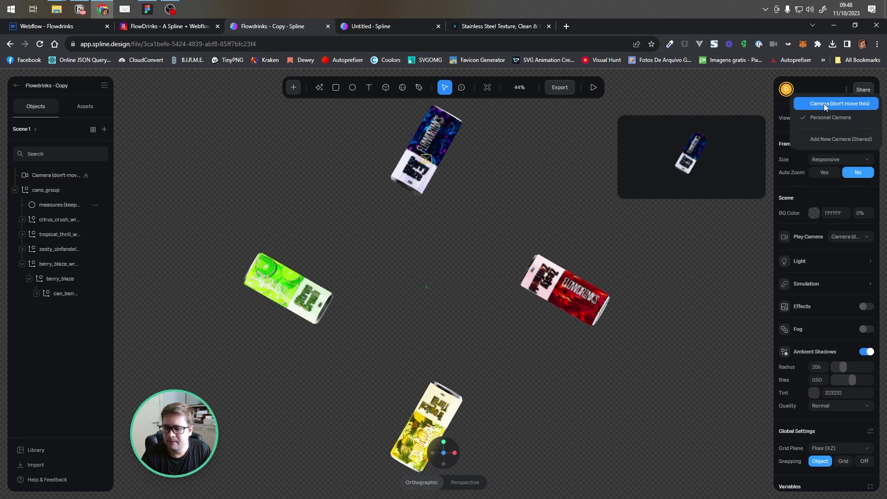
left_click(824, 104)
left_click(835, 123)
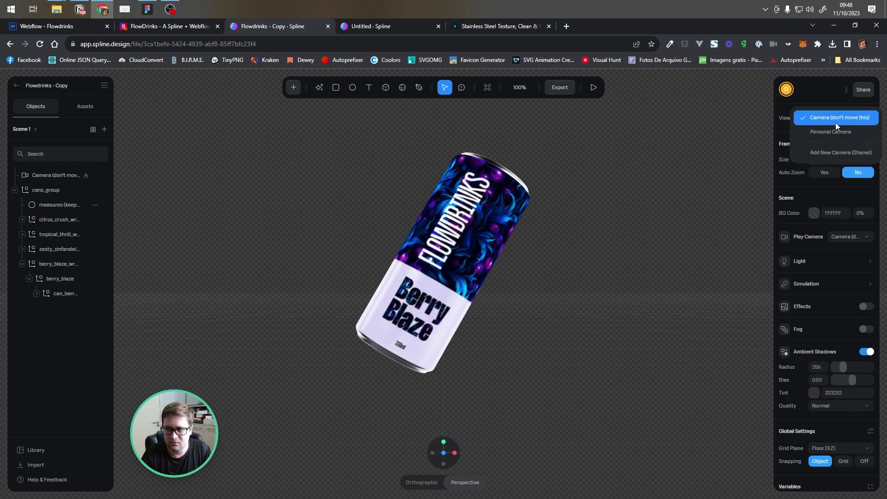
left_click(835, 130)
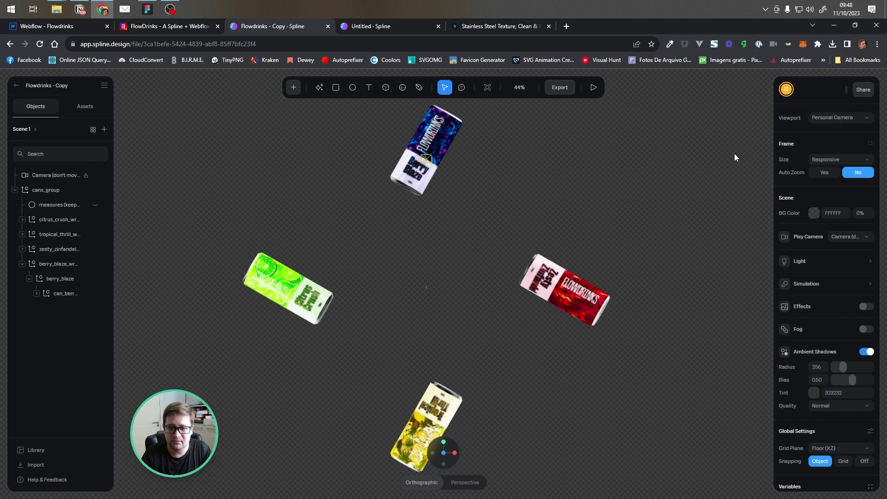
middle_click_drag(585, 189, 612, 203)
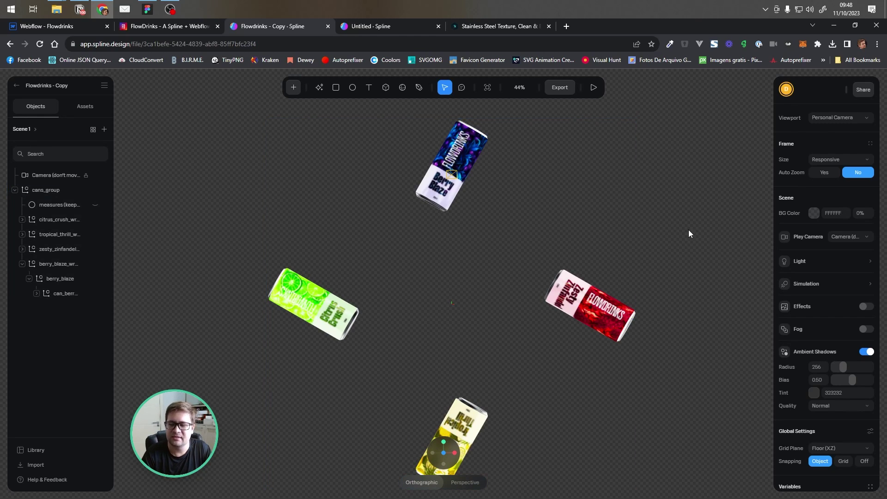
left_click(836, 117)
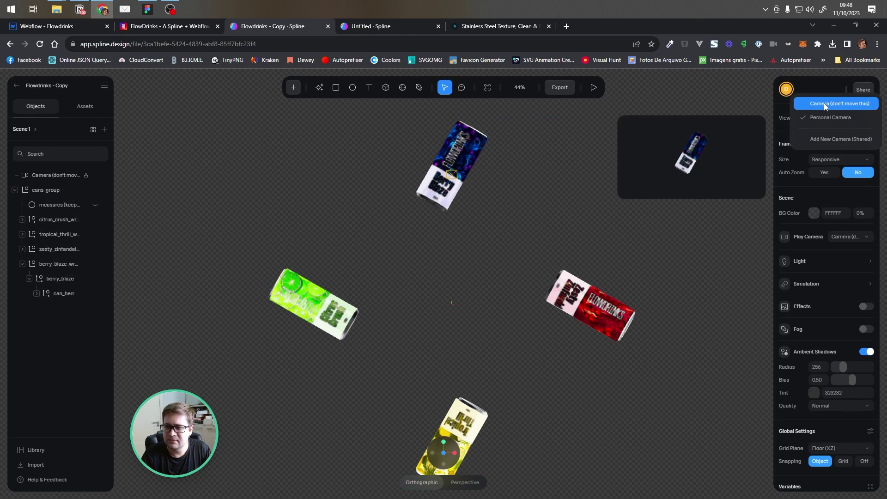
left_click(825, 103)
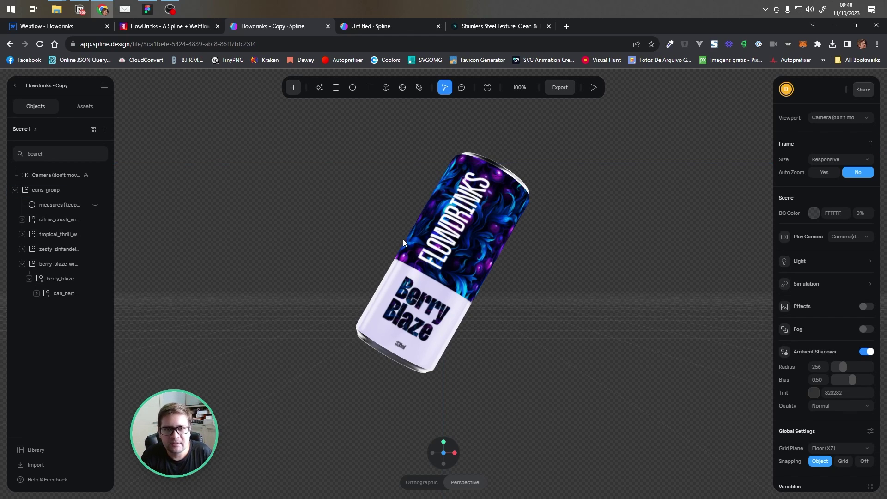
left_click(478, 182)
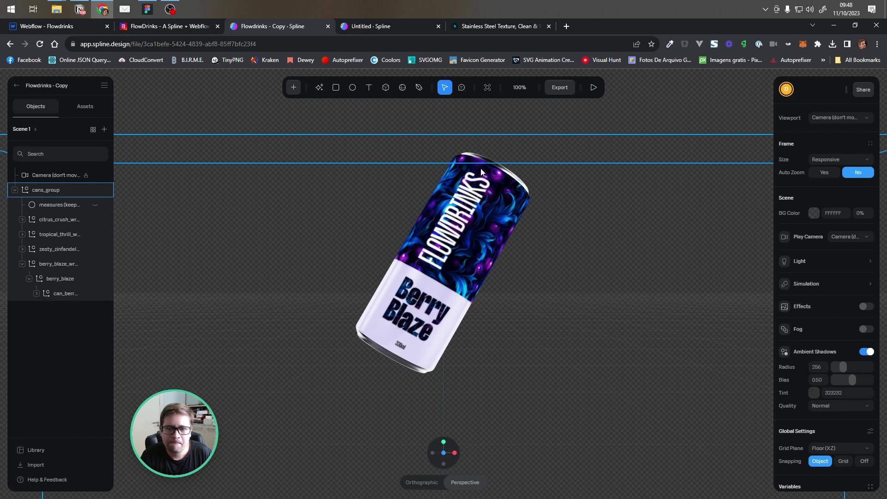
left_click(358, 125)
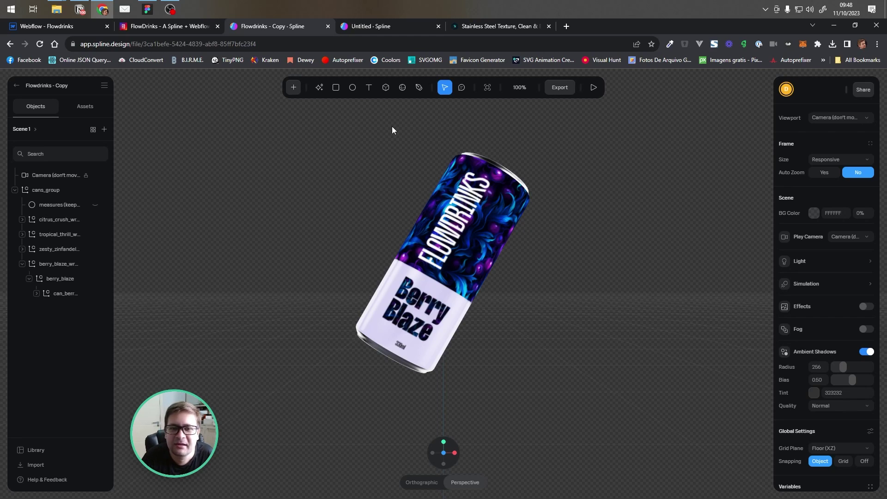
left_click(462, 231)
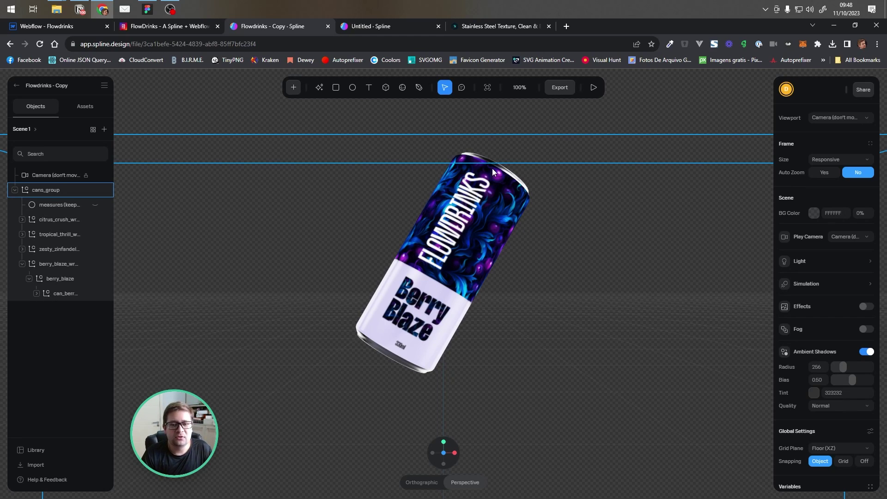
left_click(395, 405)
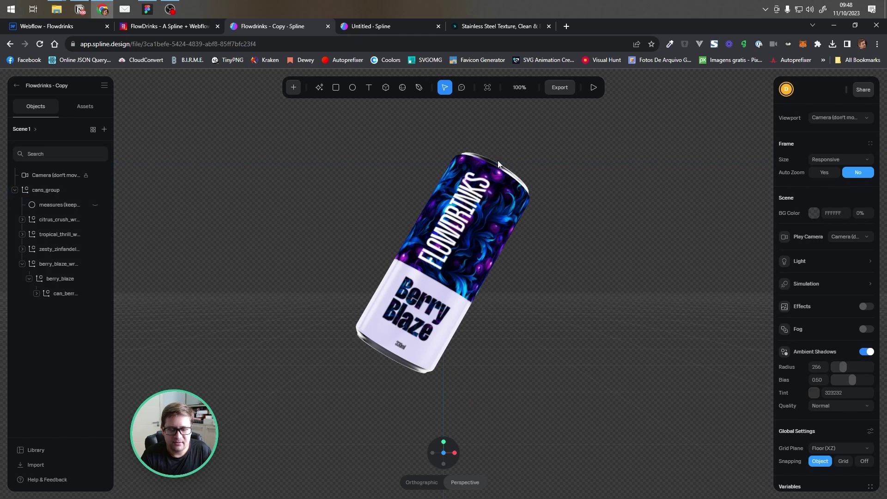
- Switch to the Untitled Spline file and delete its default rectangle and directional light
left_click(367, 27)
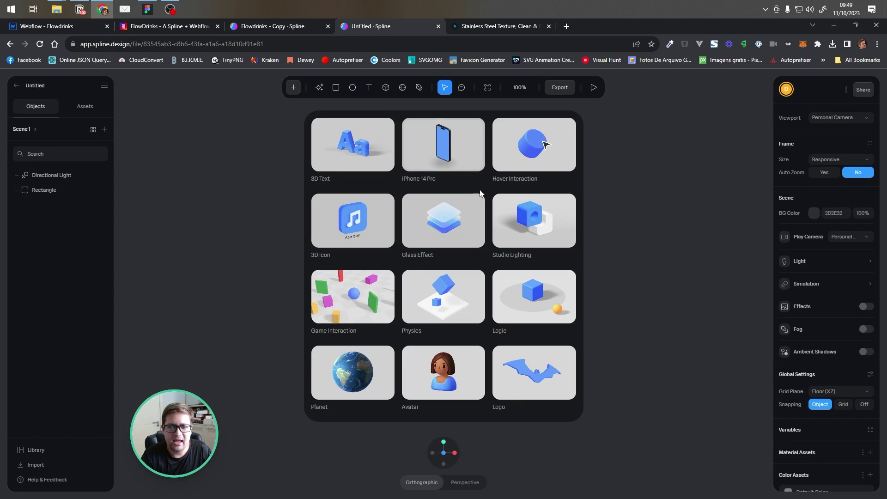
left_click(249, 180)
left_click(387, 221)
right_click(388, 220)
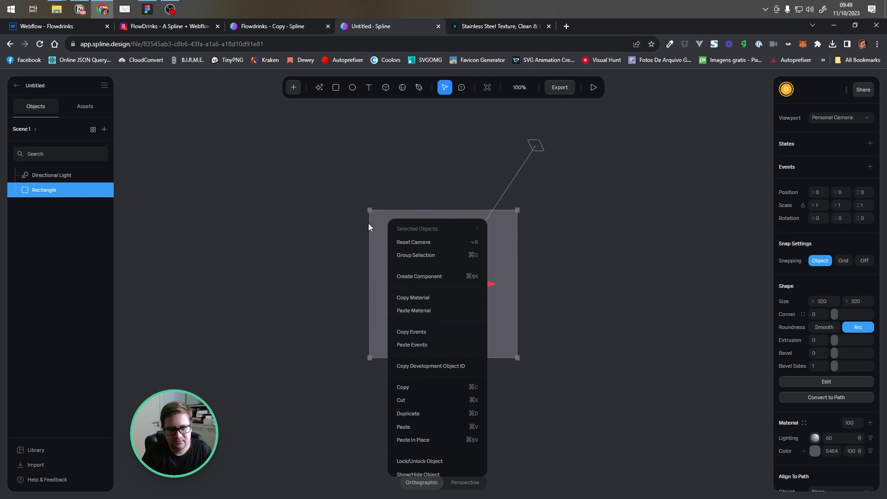
key("Delete")
left_click(532, 148)
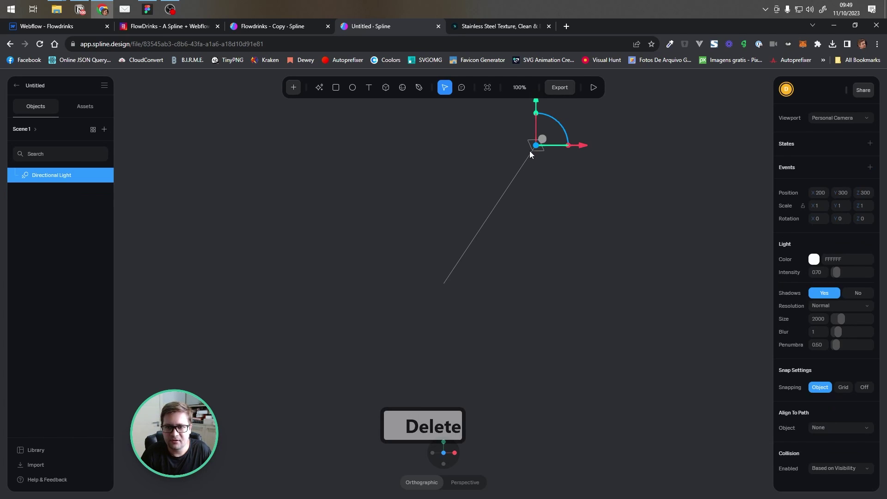
right_click(530, 150)
key("Delete")
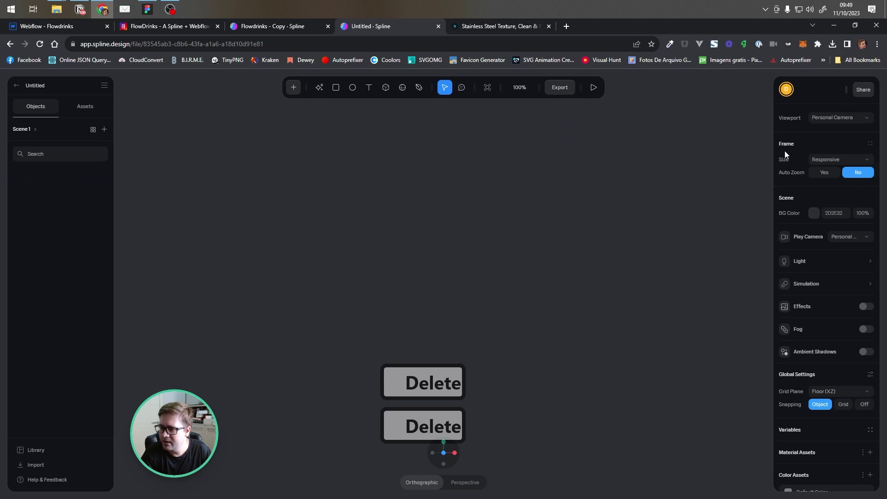
- Set the scene's background color opacity to 0% and enable Ambient Shadows
left_click(813, 213)
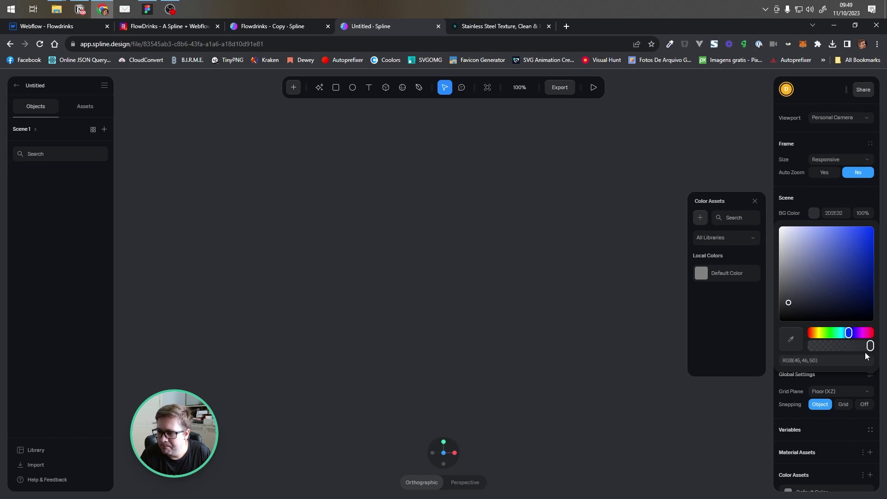
left_click_drag(871, 346, 780, 348)
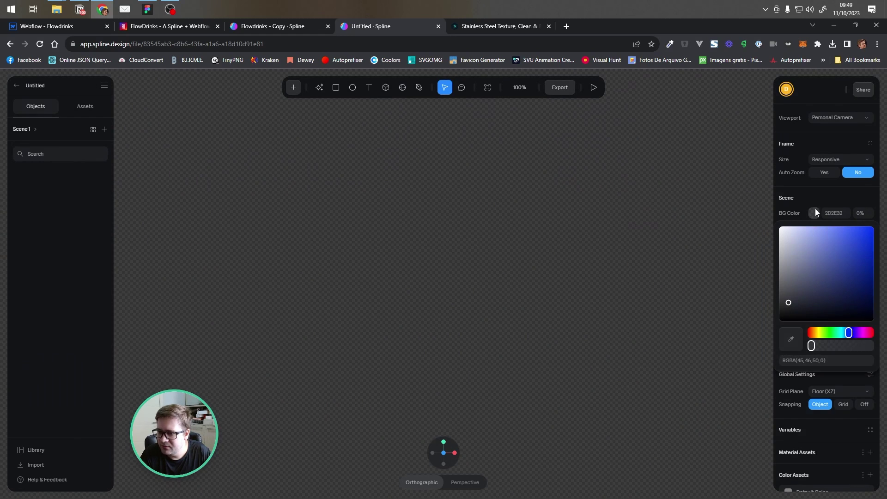
left_click(828, 192)
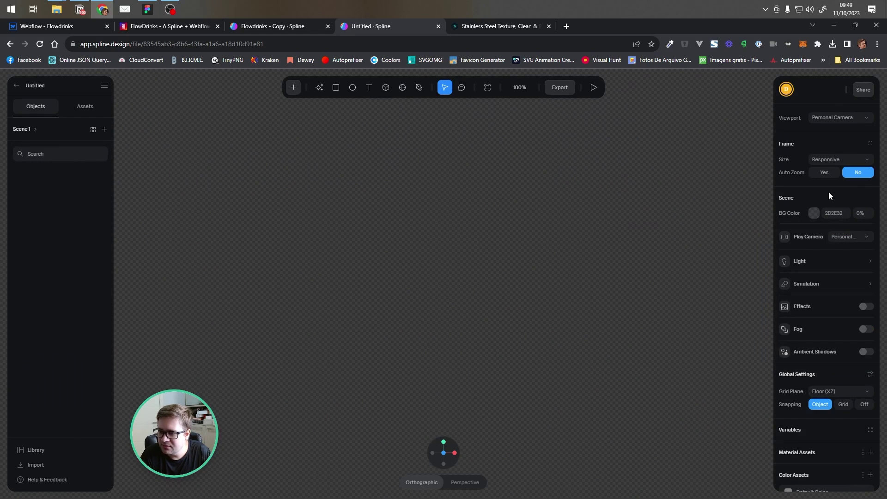
scroll(855, 315, "down", 1)
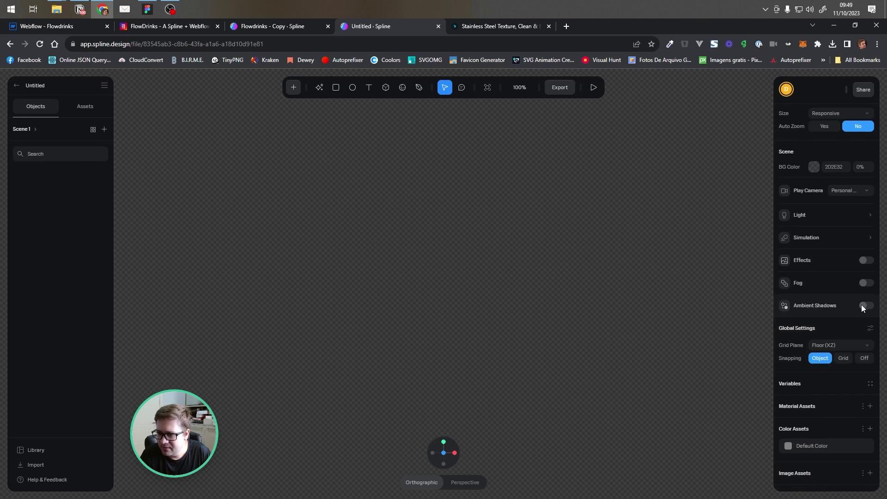
left_click(864, 306)
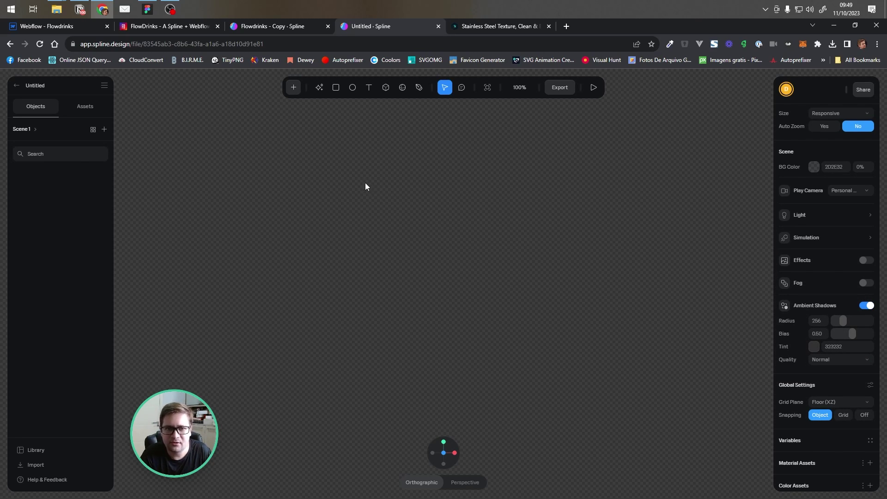
- Draw a cylinder about 226 x 527 x 226 in the empty Untitled scene and move it to X position 0
left_click(273, 26)
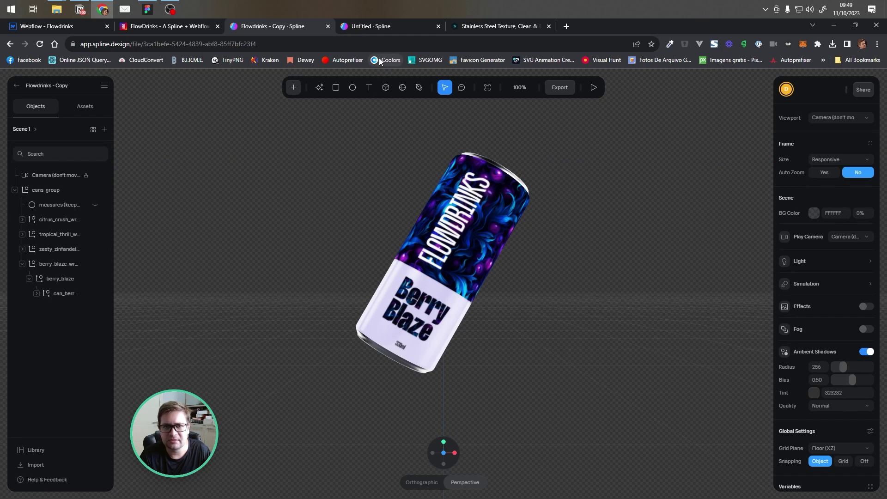
left_click(365, 27)
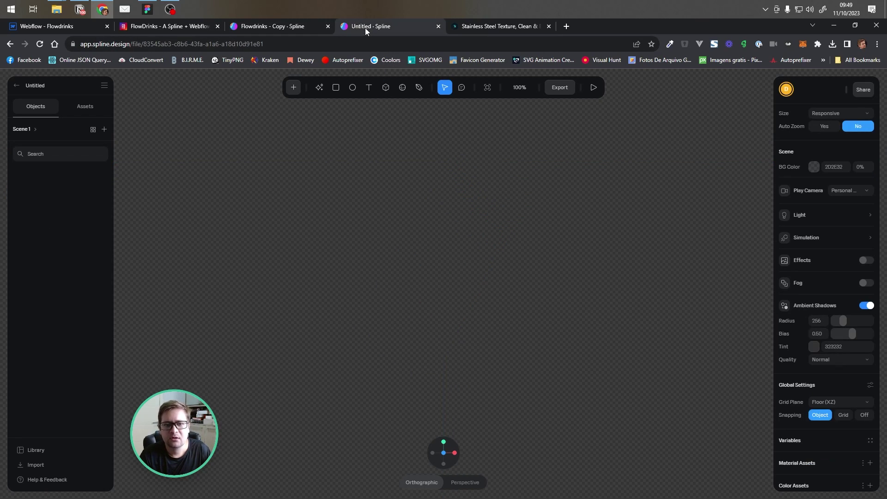
left_click(294, 89)
scroll(334, 183, "down", 1)
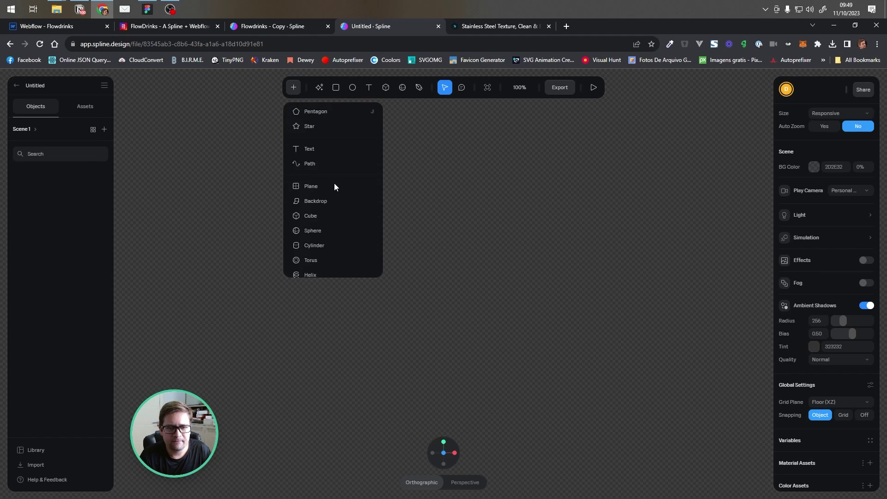
scroll(342, 188, "down", 1)
left_click(348, 198)
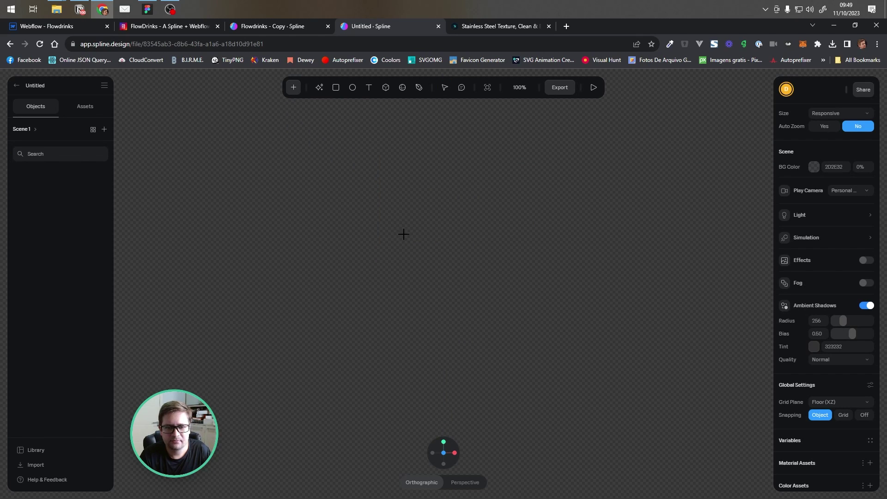
mouse_move(404, 171)
left_mouse_down()
mouse_move(448, 376)
mouse_move(476, 406)
mouse_move(519, 416)
mouse_move(508, 414)
left_mouse_up()
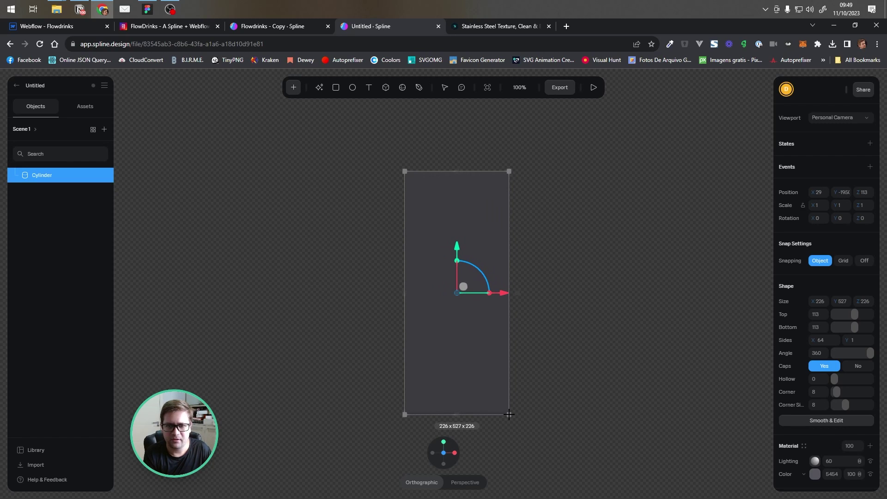
left_click_drag(504, 293, 491, 296)
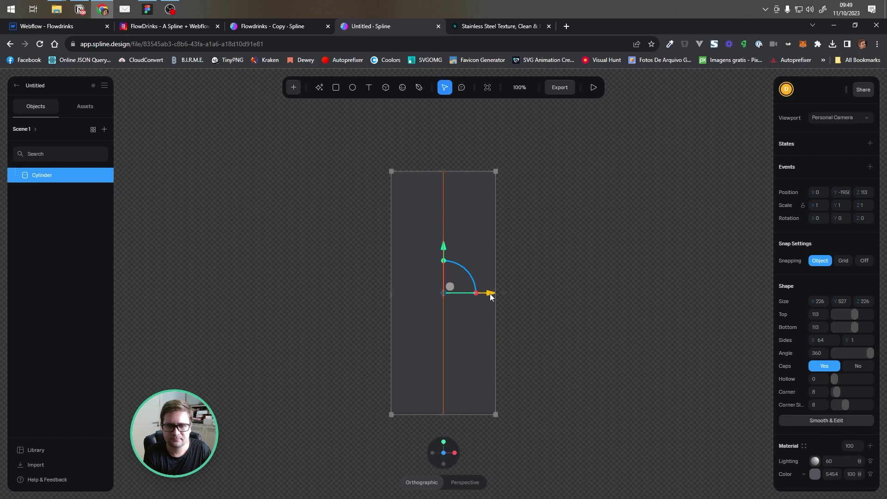
- Change the cylinder's material color to a bright, fully saturated cyan
left_click(276, 26)
left_click(345, 26)
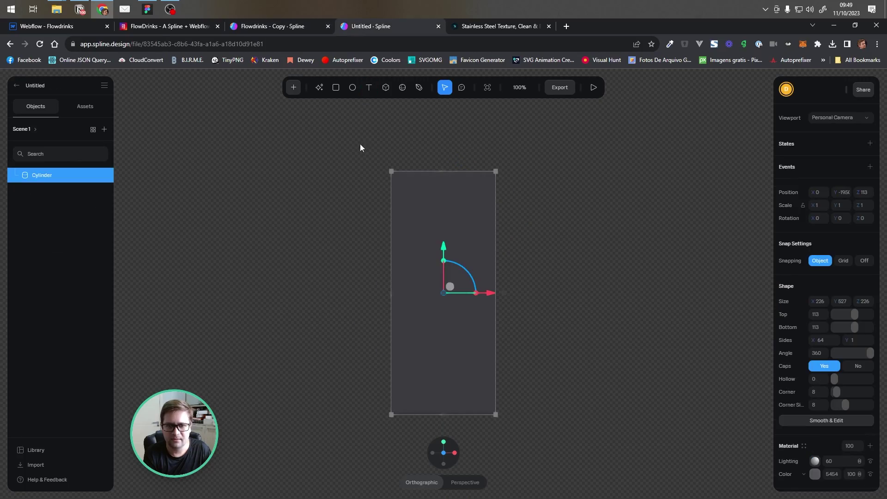
left_click(352, 191)
mouse_move(352, 191)
left_mouse_down("alt")
mouse_move(311, 202)
mouse_move(286, 177)
mouse_move(277, 219)
mouse_move(312, 215)
mouse_move(365, 184)
mouse_move(365, 134)
mouse_move(344, 219)
mouse_move(330, 208)
mouse_move(345, 181)
left_mouse_up("alt")
left_click(451, 209)
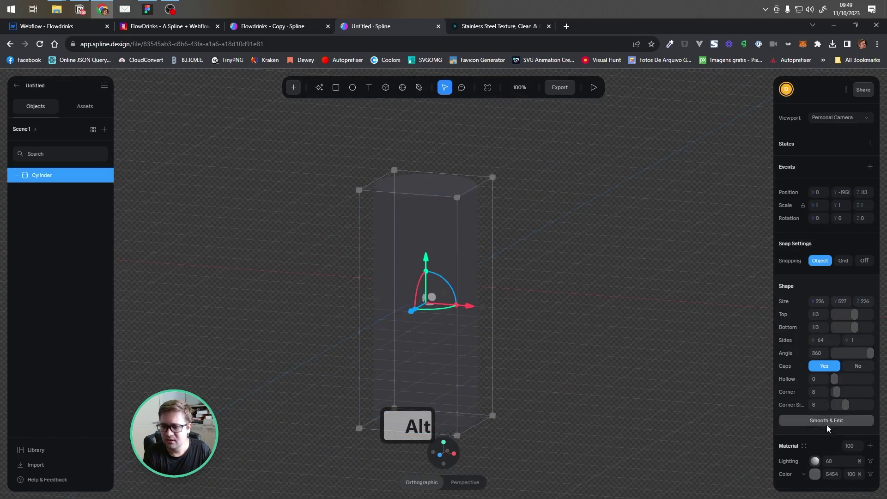
scroll(827, 427, "down", 1)
left_click(812, 426)
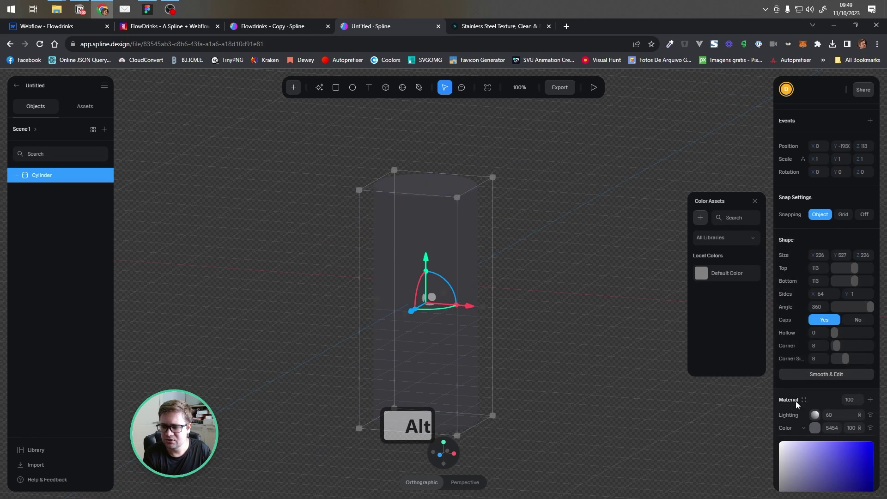
scroll(795, 401, "down", 3)
left_click_drag(853, 409, 842, 408)
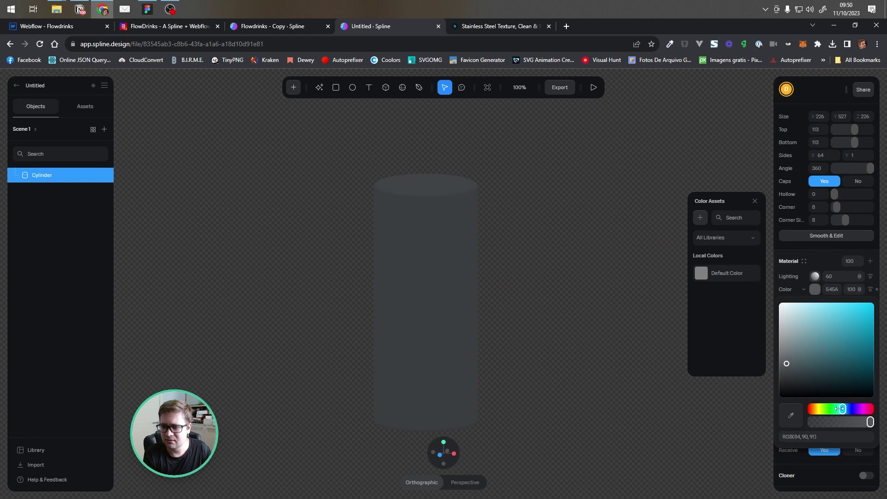
left_click_drag(856, 344, 871, 302)
left_click(597, 239)
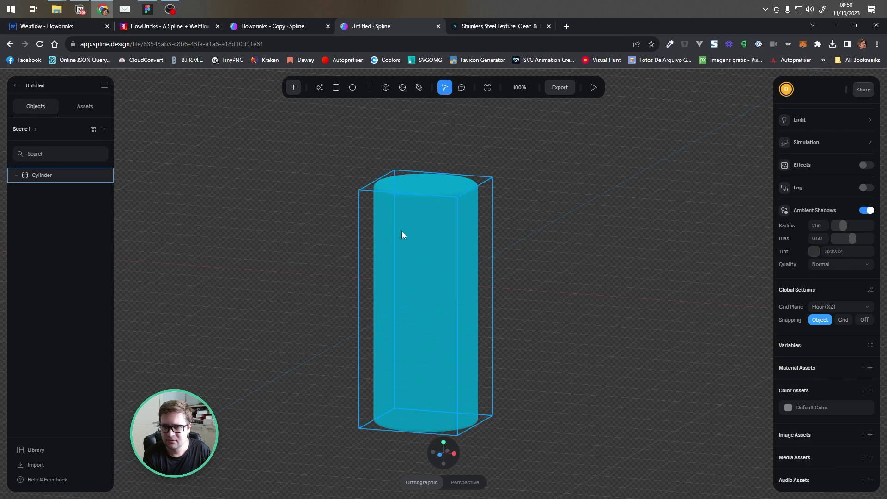
- Try tapering the cylinder by reducing its top radius, and undo the change
left_click_drag(402, 235, 451, 430, "alt")
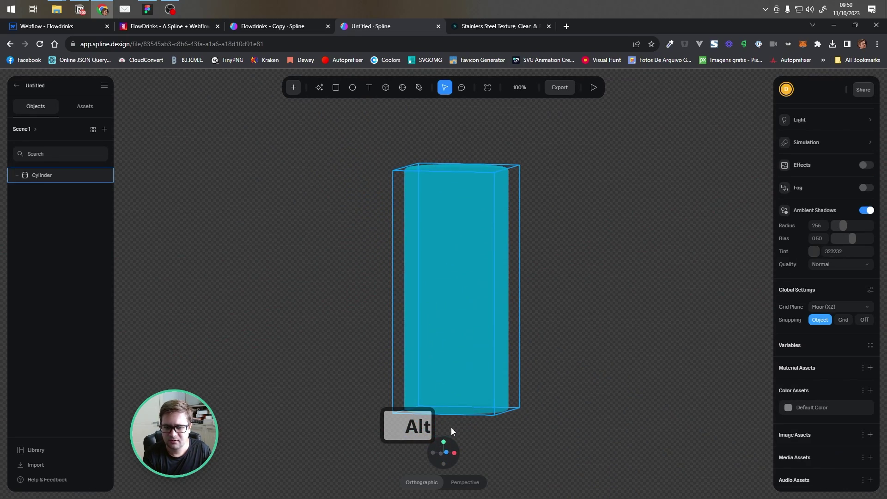
left_click(446, 452)
middle_click_drag(351, 283, 350, 247)
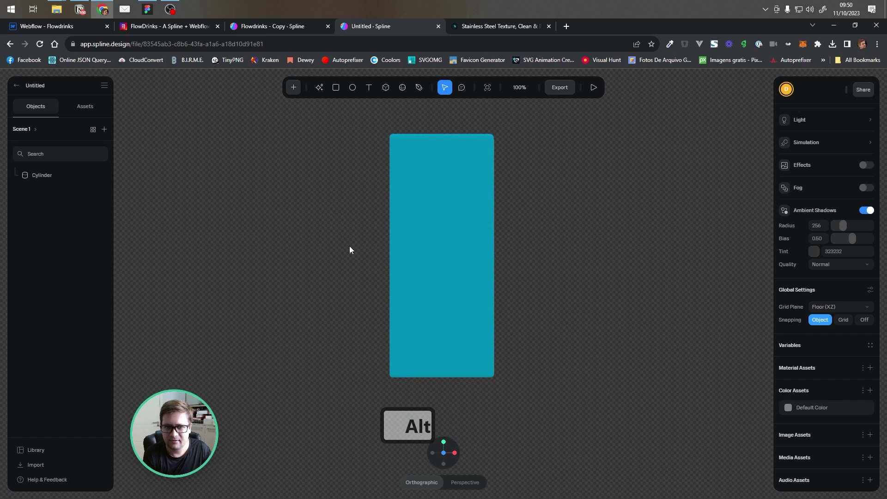
left_click(412, 228)
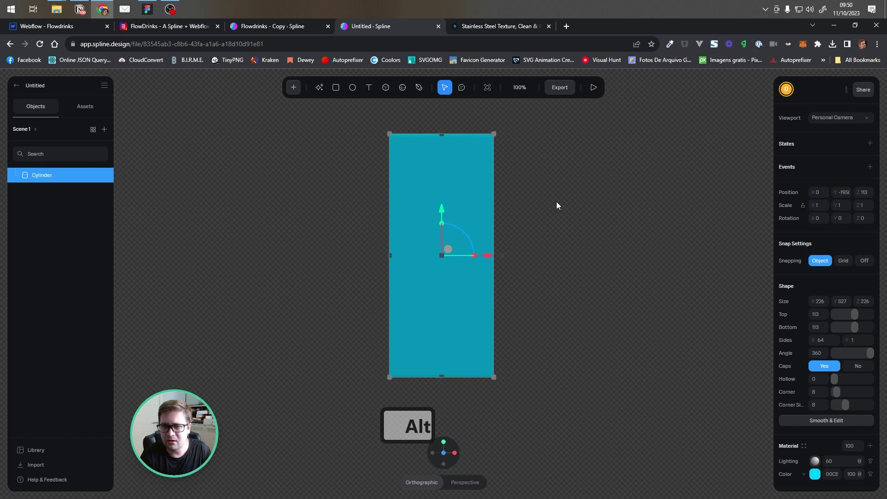
scroll(813, 287, "down", 3)
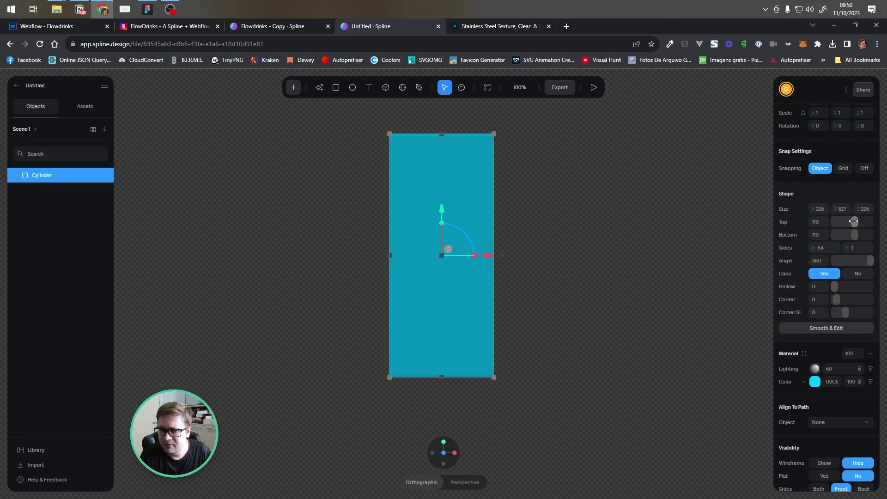
left_click_drag(854, 221, 837, 221)
key("ctrl+z")
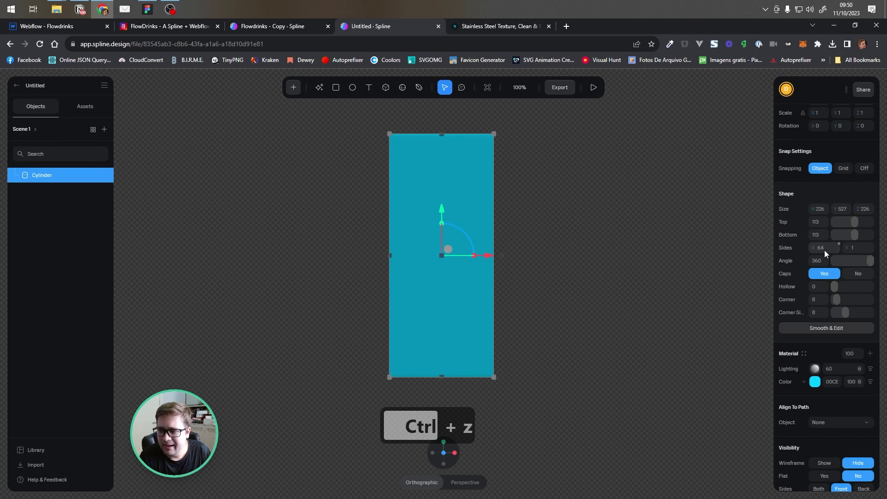
- Set the cylinder's X sides to 16 and return to the front view
left_click_drag(812, 245, 786, 245)
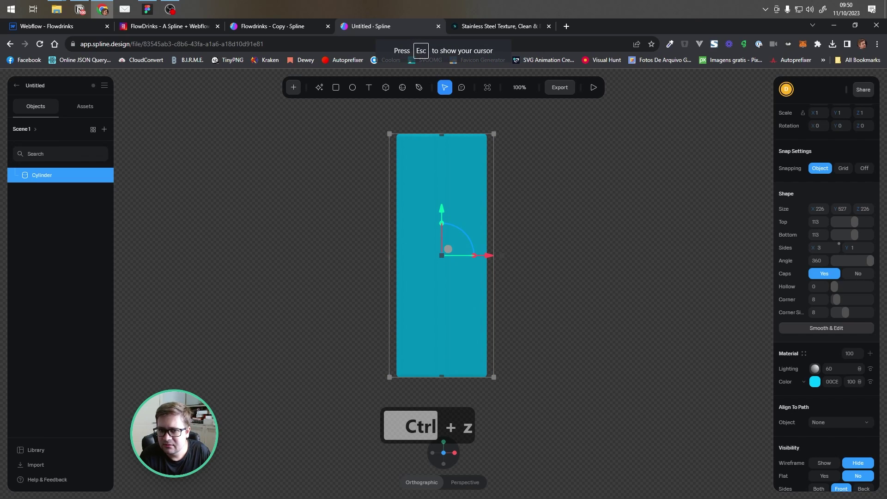
scroll(542, 256, "down", 3)
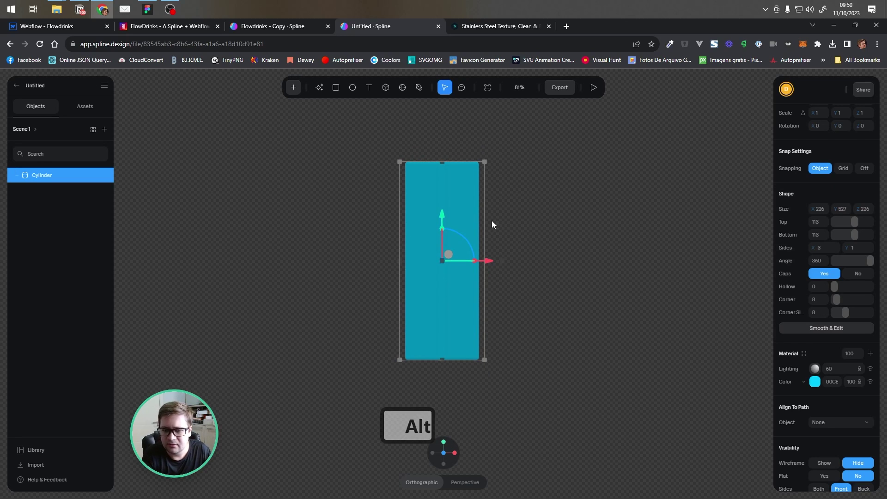
left_click_drag(492, 221, 489, 269, "alt")
left_click_drag(812, 247, 834, 247)
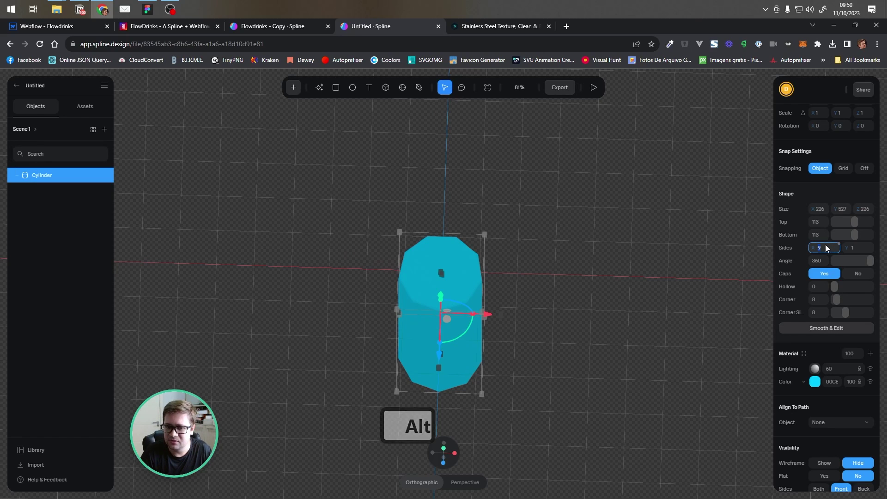
type("16")
key("Return")
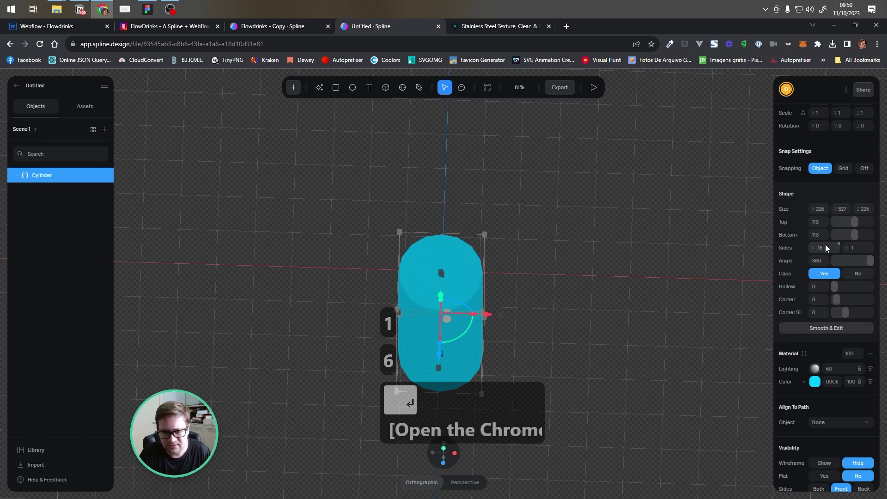
left_click_drag(537, 323, 539, 257, "alt")
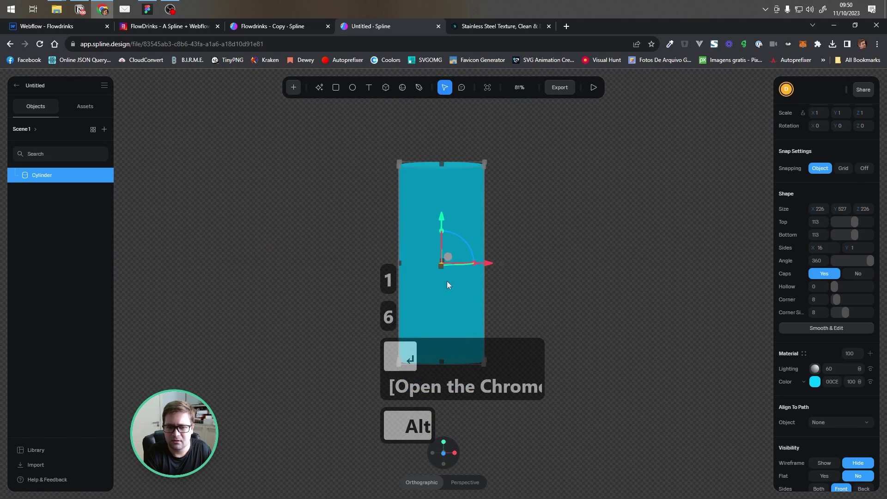
left_click(444, 453)
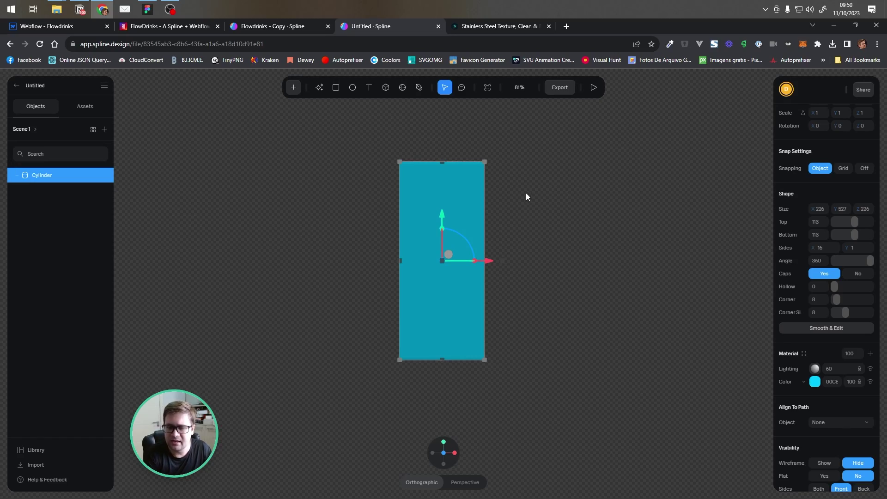
- Set the cylinder's corner rounding to 0 and inspect its edges before reselecting it in front view
left_click_drag(526, 193, 520, 256, "alt")
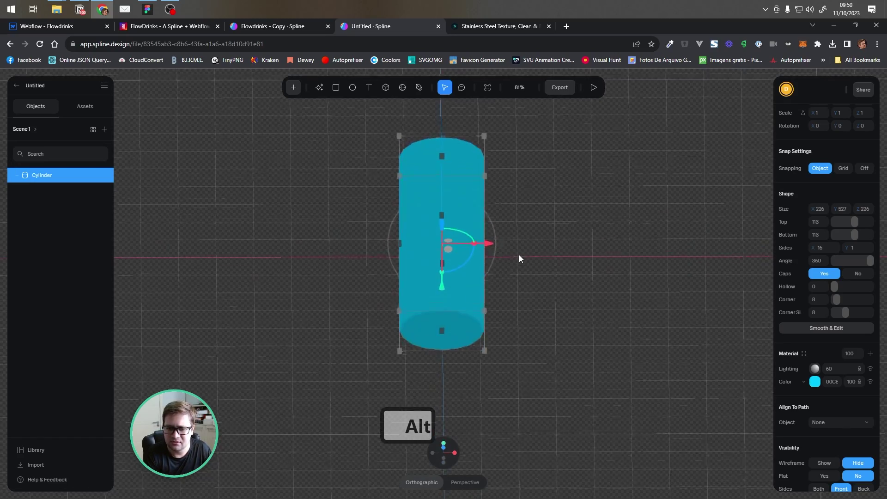
left_click(443, 450)
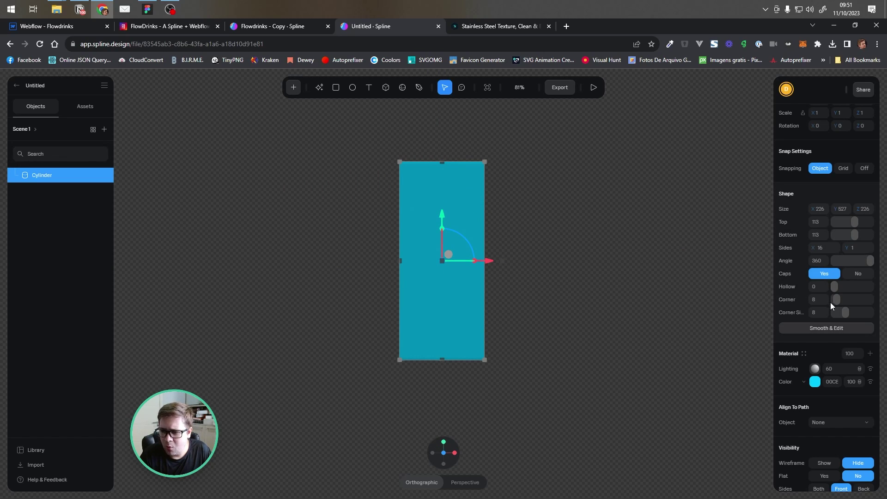
left_click(568, 249)
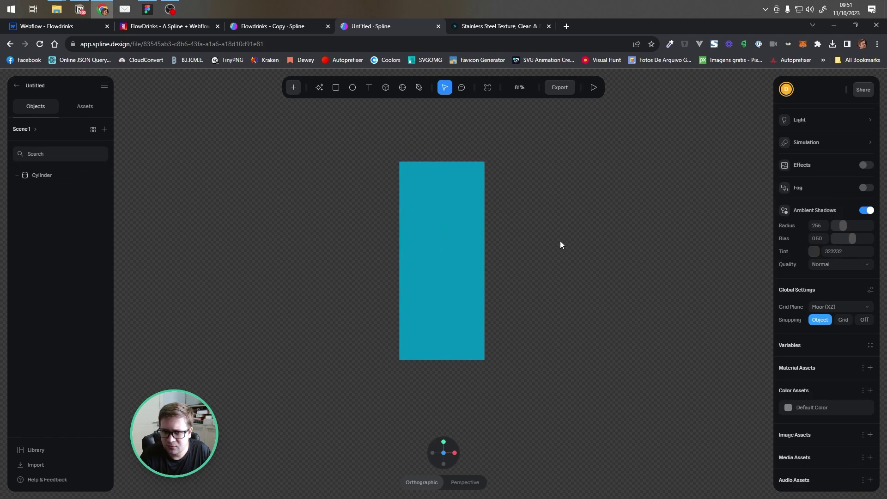
scroll(446, 158, "up", 4)
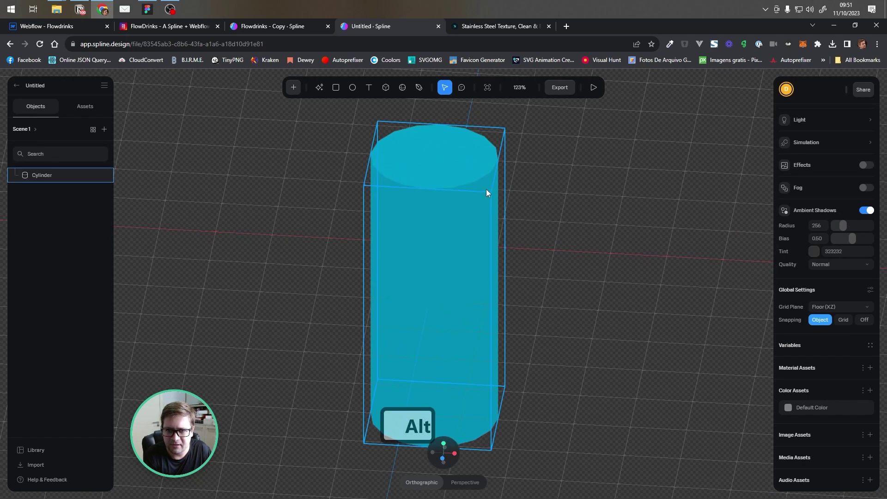
left_click(443, 458)
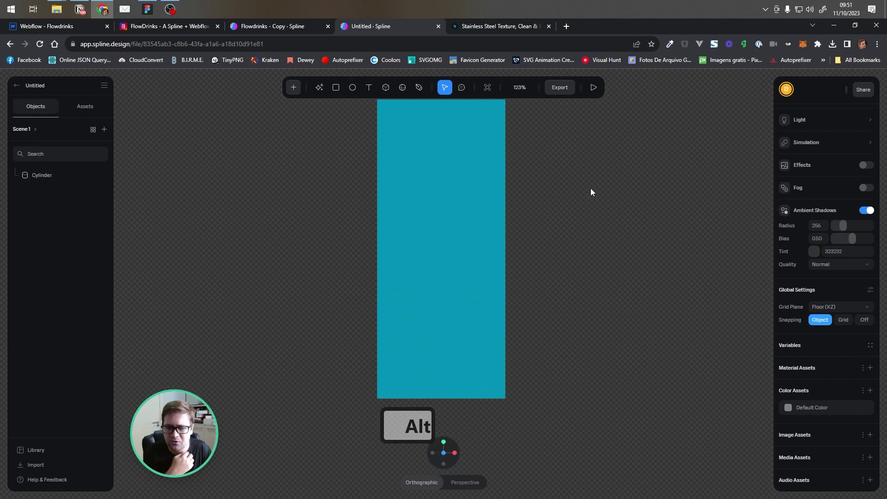
left_click(472, 193)
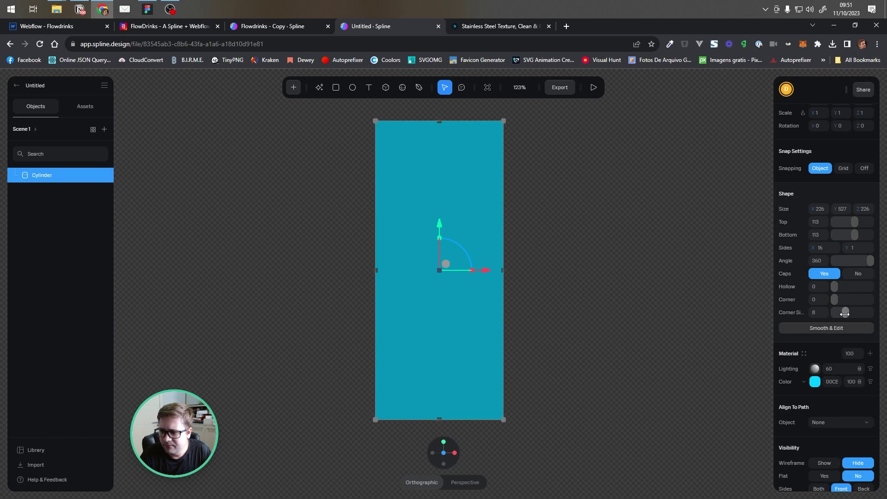
left_click(613, 207)
left_click(393, 241)
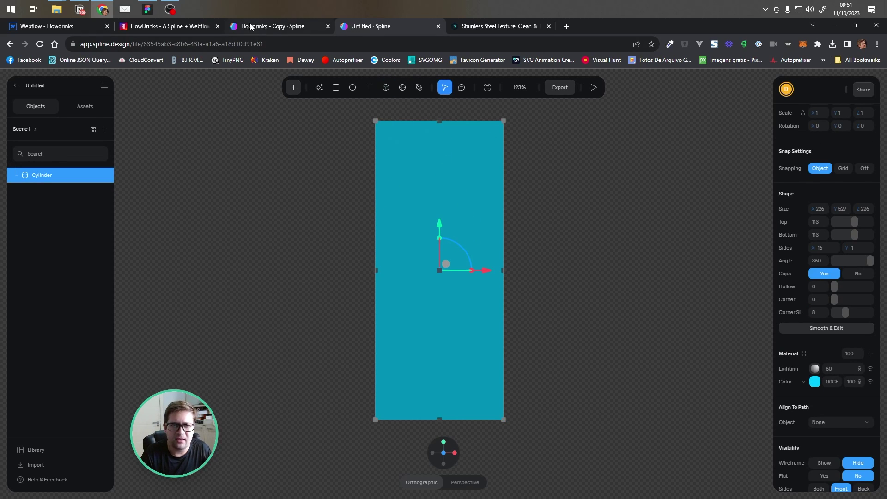
- Switch to the Flowdrinks - Copy file, examine the Berry Blaze can up close, and set the viewport to Camera (don't move this)
left_click(272, 26)
scroll(428, 211, "up", 5)
left_click_drag(424, 197, 513, 404, "shift")
scroll(408, 206, "up", 5)
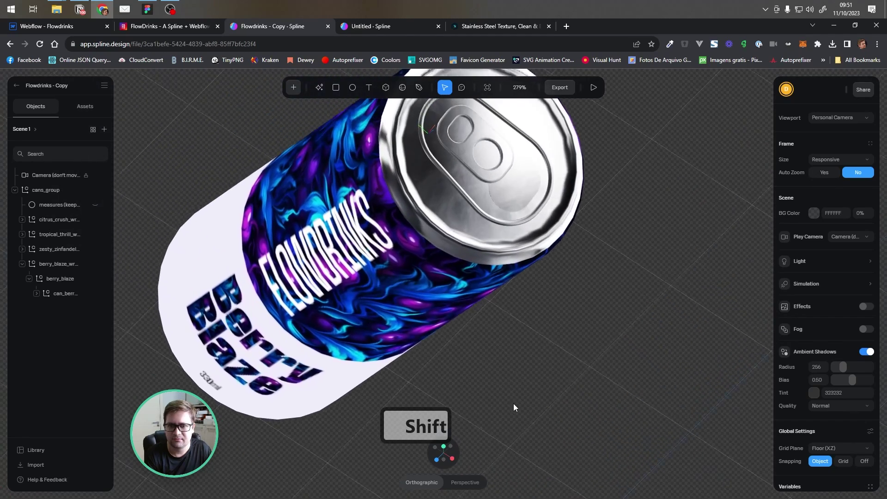
scroll(503, 333, "up", 3)
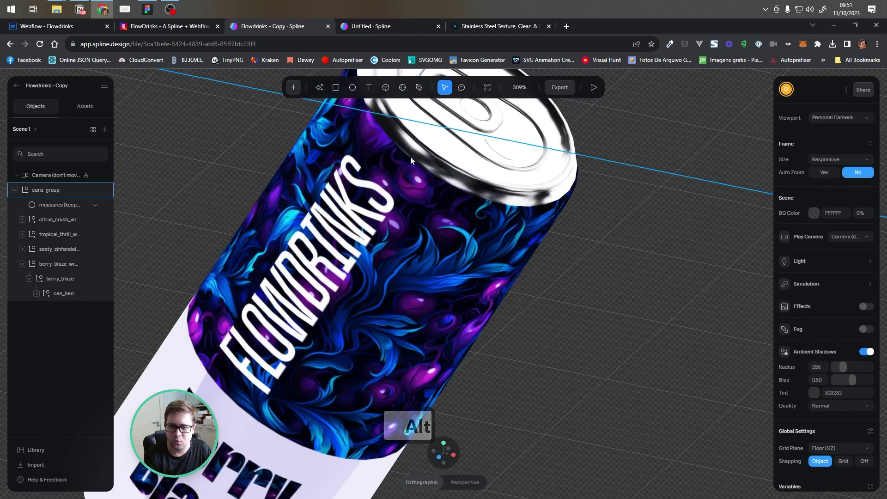
scroll(513, 354, "down", 5)
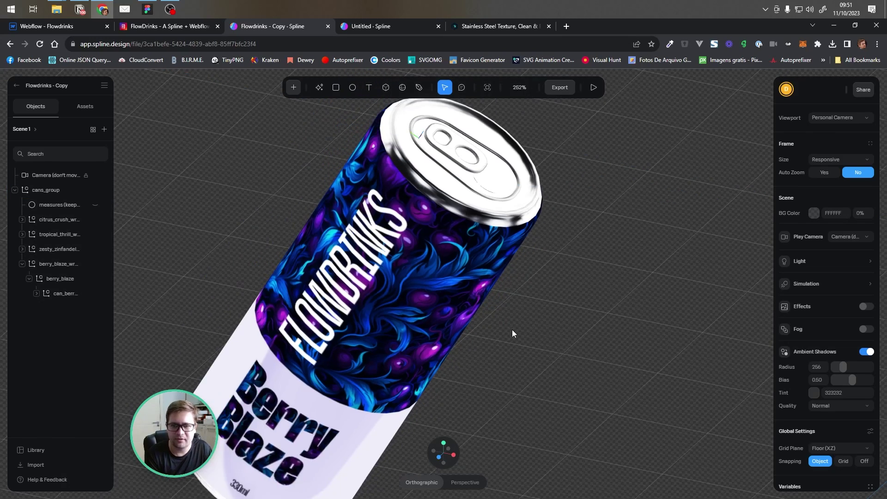
left_click(817, 120)
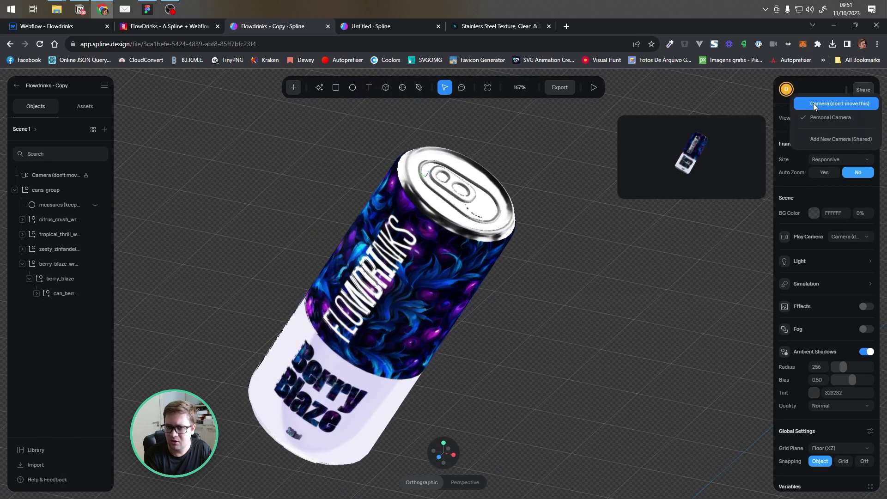
left_click(813, 104)
- Return to the Untitled file, convert the cylinder with Smooth & Edit, and set its subdivision level to 0
left_click(372, 28)
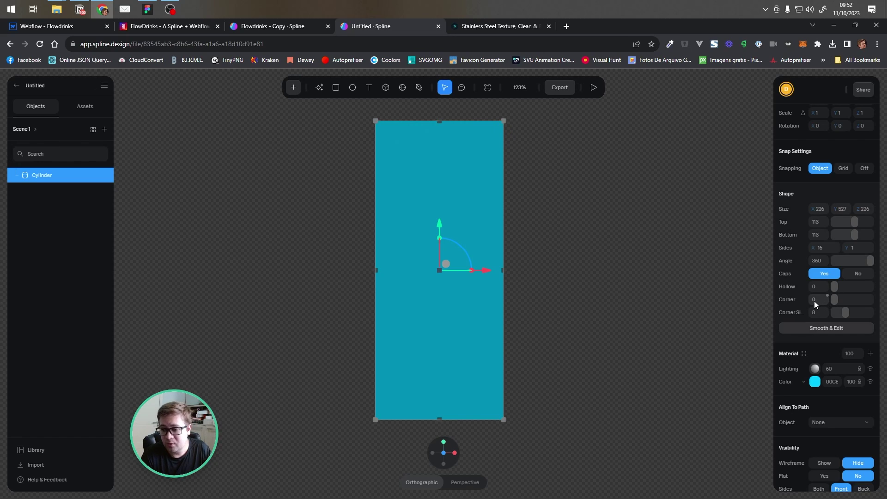
left_click(822, 328)
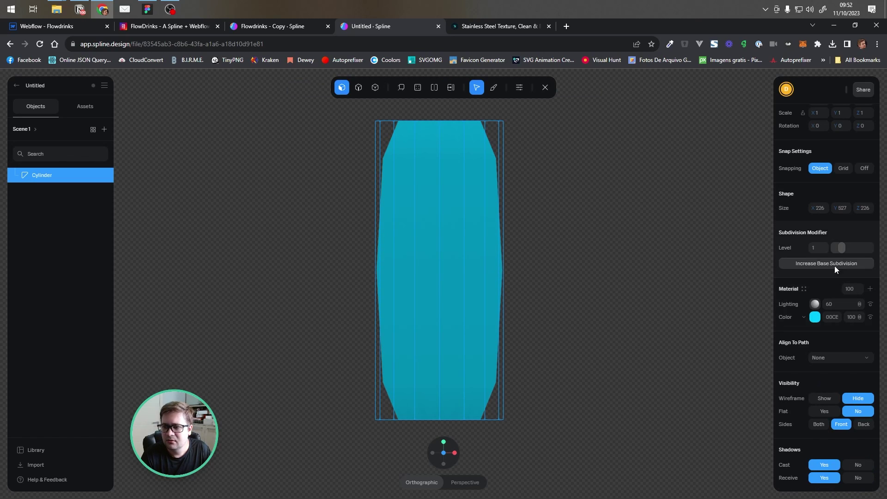
left_click_drag(841, 247, 834, 247)
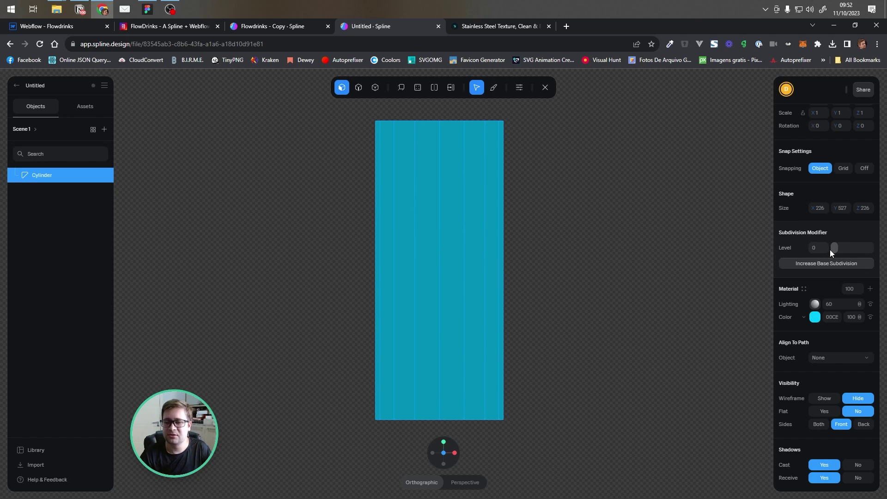
left_click_drag(833, 248, 652, 231)
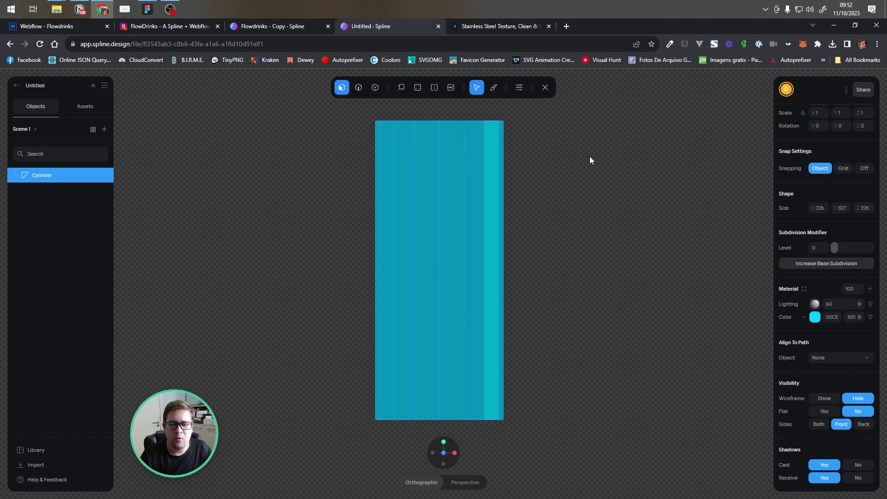
left_click(359, 90)
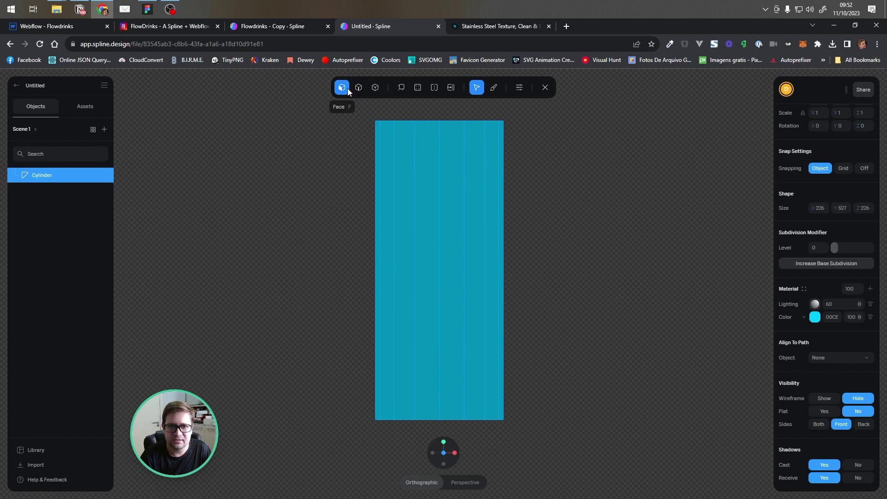
left_click(379, 90)
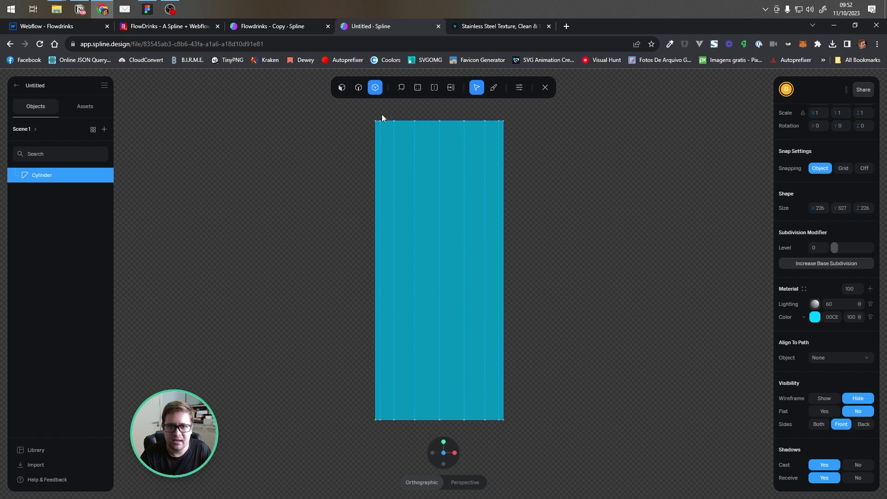
left_click(345, 88)
left_click(400, 89)
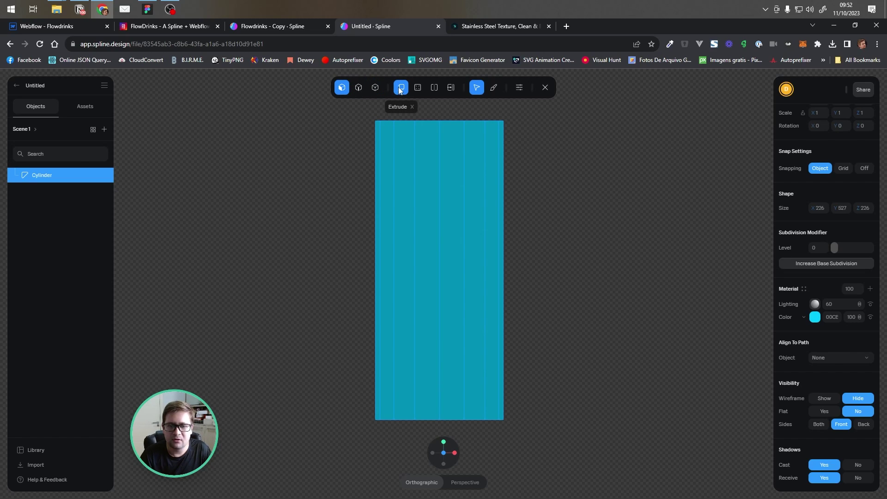
left_click(418, 89)
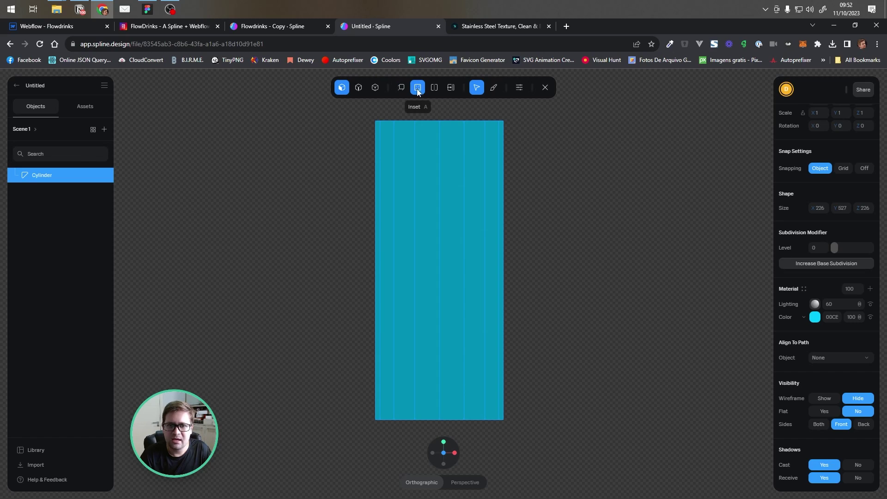
left_click(435, 88)
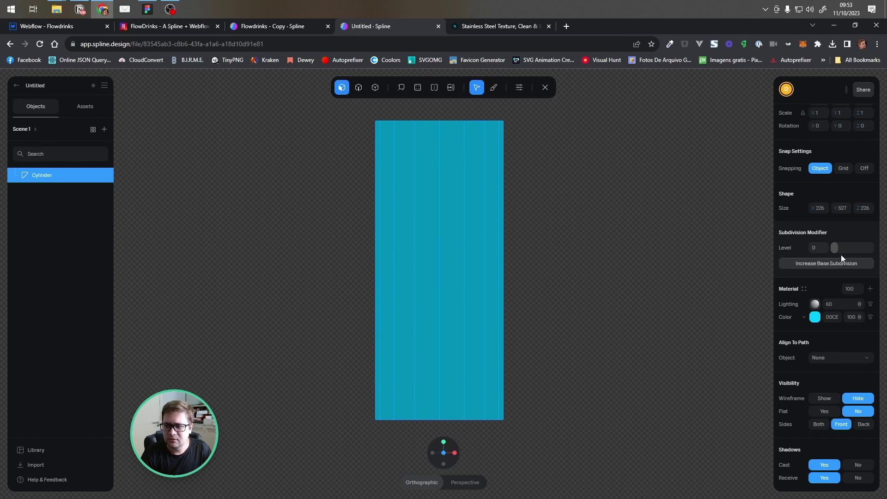
mouse_move(835, 248)
left_mouse_down()
mouse_move(847, 249)
mouse_move(835, 248)
left_mouse_up()
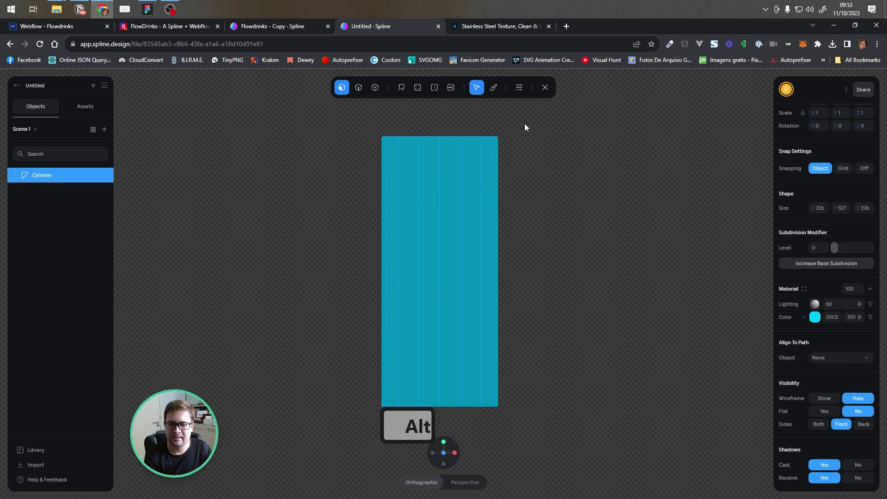
- Select all the triangular faces that form the cylinder's top cap
left_click_drag(525, 126, 523, 174, "alt")
scroll(422, 284, "up", 1)
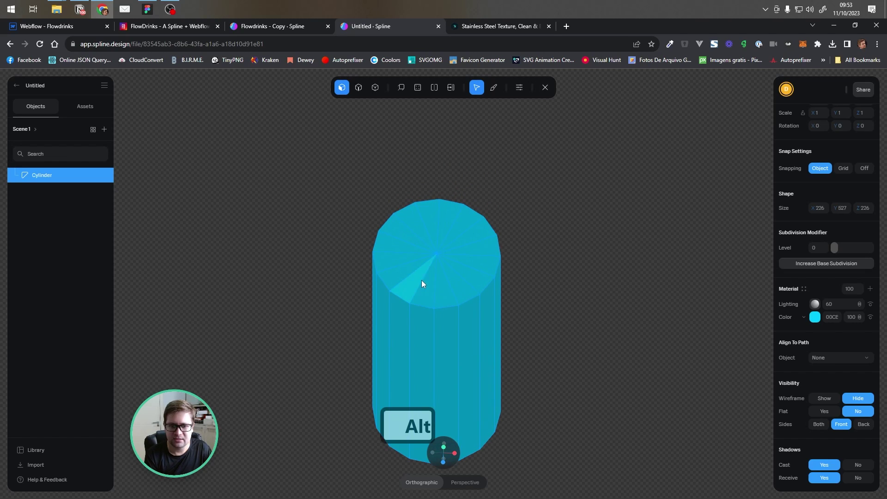
scroll(421, 280, "up", 1)
left_click(421, 279)
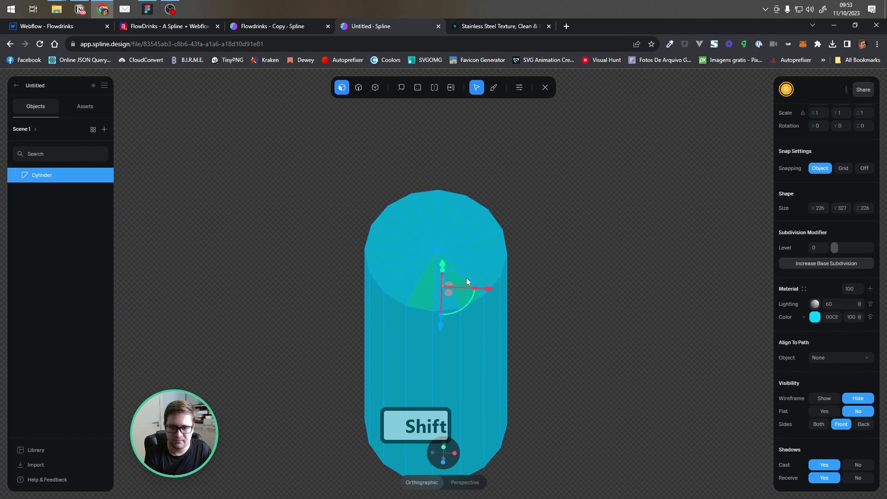
left_click(467, 278, "shift")
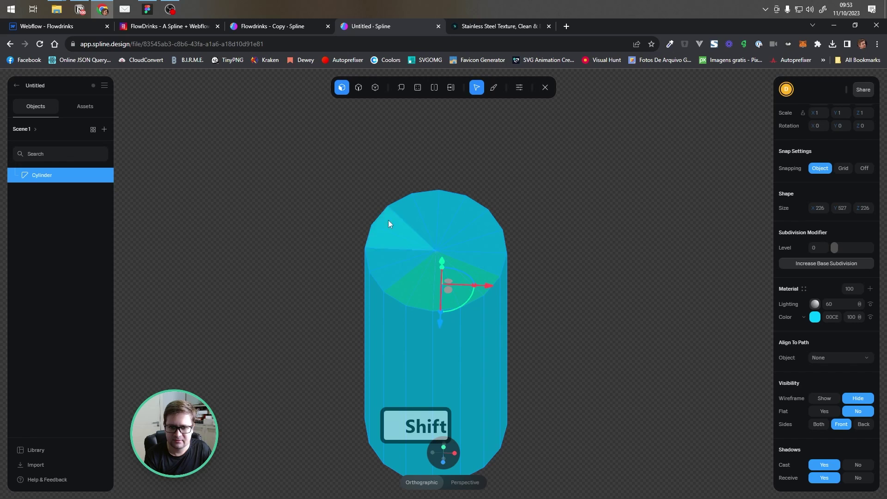
left_click_drag(375, 170, 515, 276, "shift")
left_click_drag(567, 313, 550, 316, "alt")
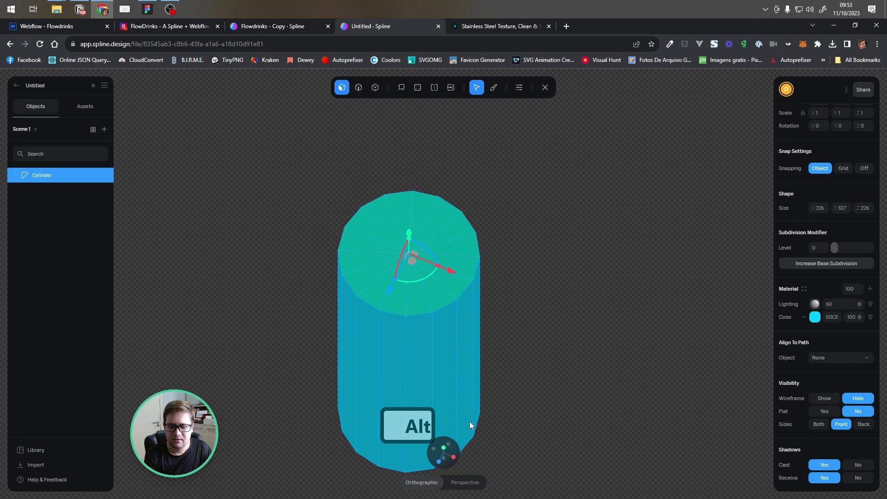
- From the front view, extrude the selected top faces upward by about 10, giving the cylinder a height of about 537
left_click(439, 462)
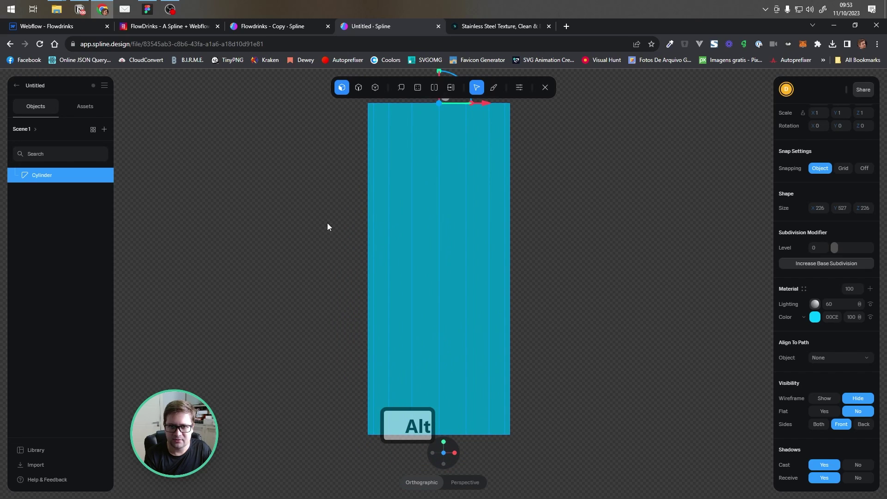
right_click_drag(327, 223, 323, 303)
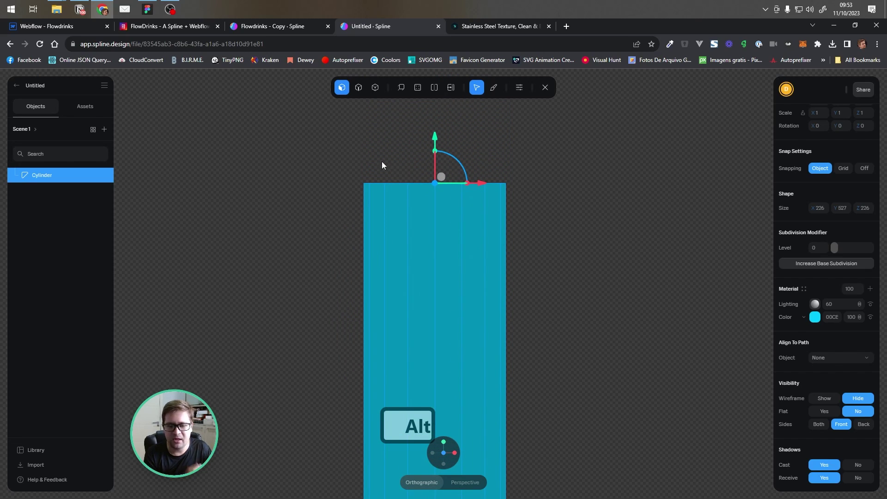
left_click(401, 89)
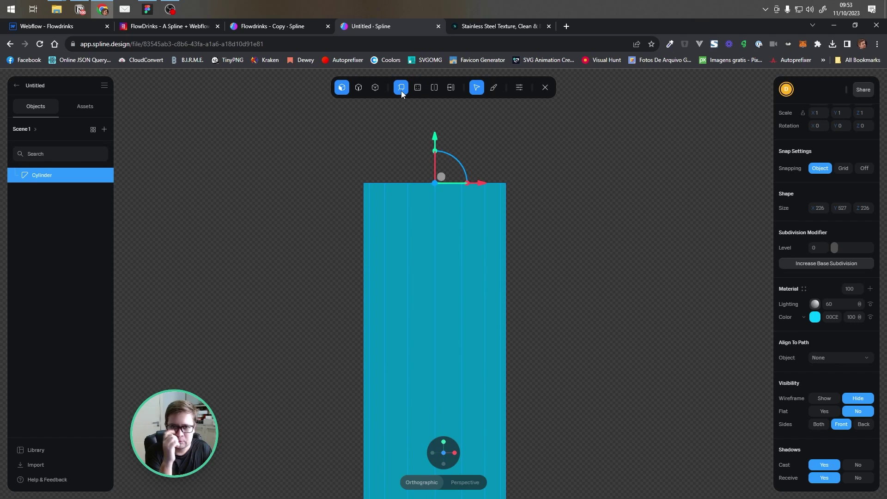
left_click(401, 89)
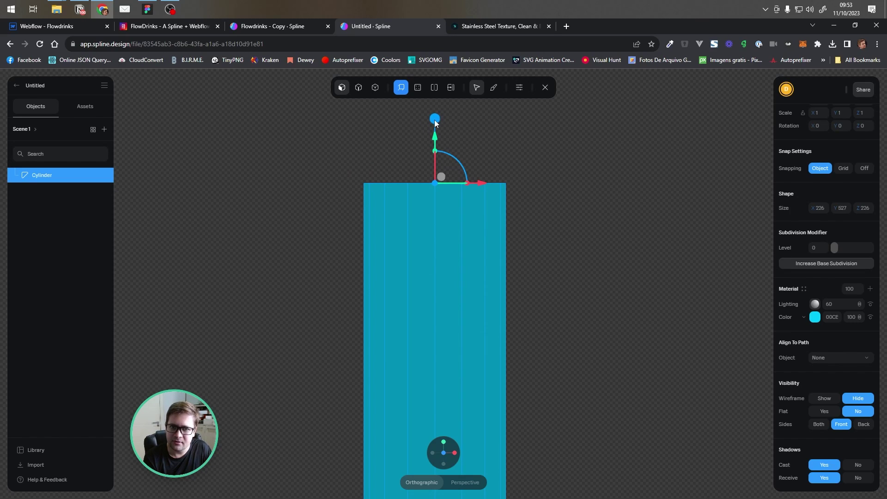
left_click_drag(435, 121, 435, 115)
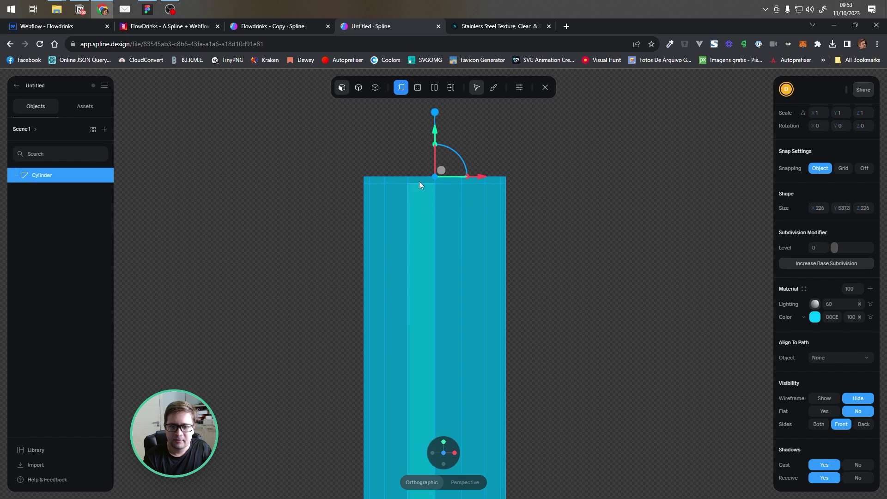
- Preview the extruded cylinder with subdivision level 3, and return the level to 0
middle_click_drag(385, 136, 383, 179)
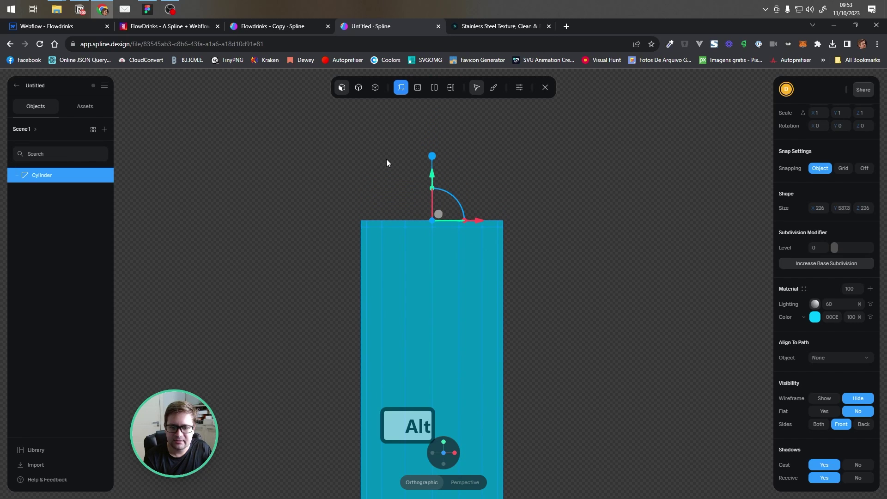
mouse_move(388, 162)
left_mouse_down("alt")
mouse_move(402, 196)
mouse_move(372, 161)
left_mouse_up("alt")
left_click_drag(425, 364, 464, 218, "alt")
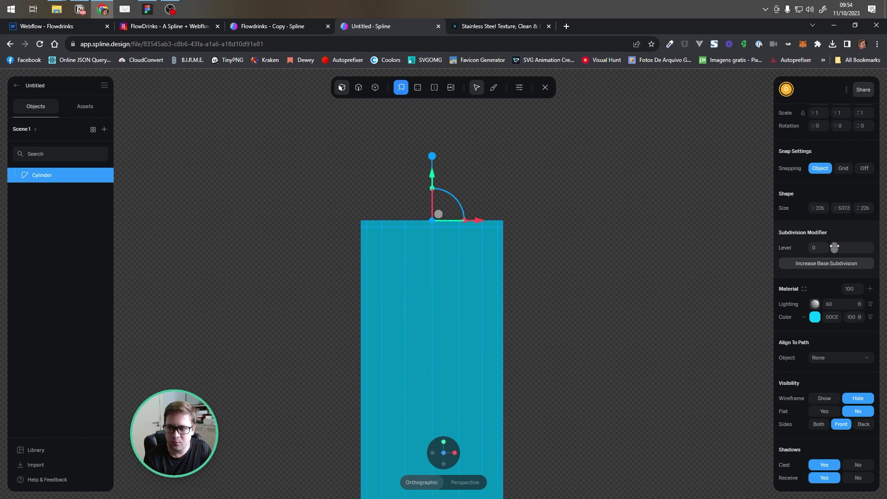
left_click_drag(834, 247, 854, 248)
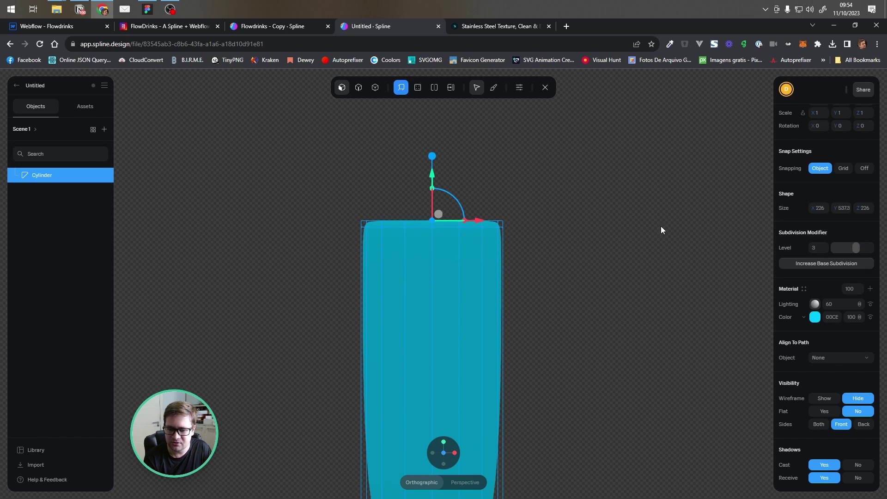
scroll(559, 218, "down", 2)
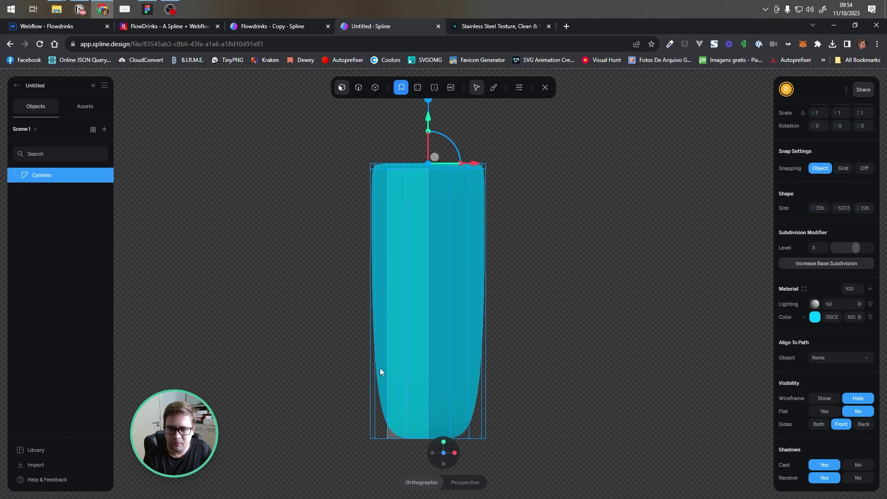
left_click_drag(856, 247, 744, 249)
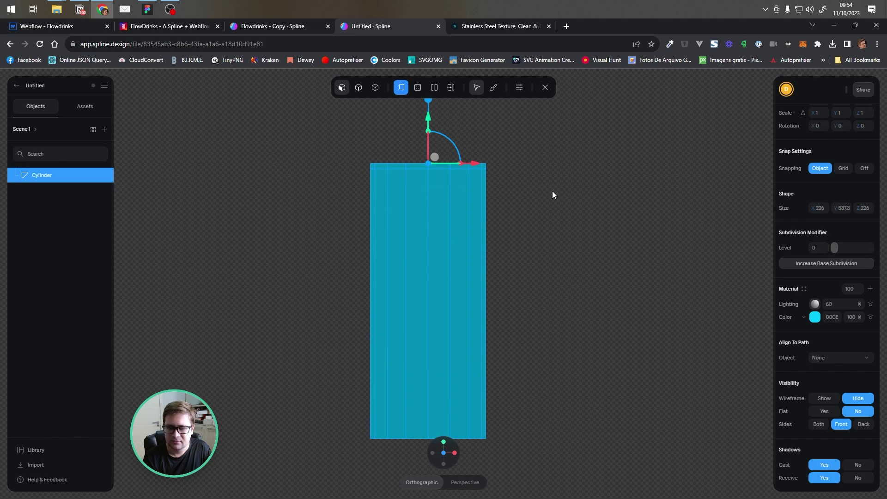
- Extrude the top faces upward again to a height of about 544 and scale them slightly inward to form a bevel
scroll(470, 218, "up", 3)
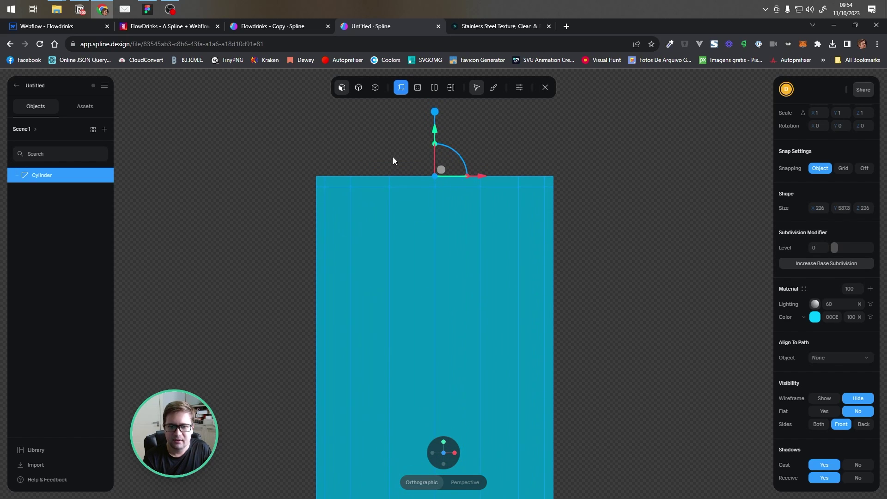
middle_click_drag(393, 157, 398, 213)
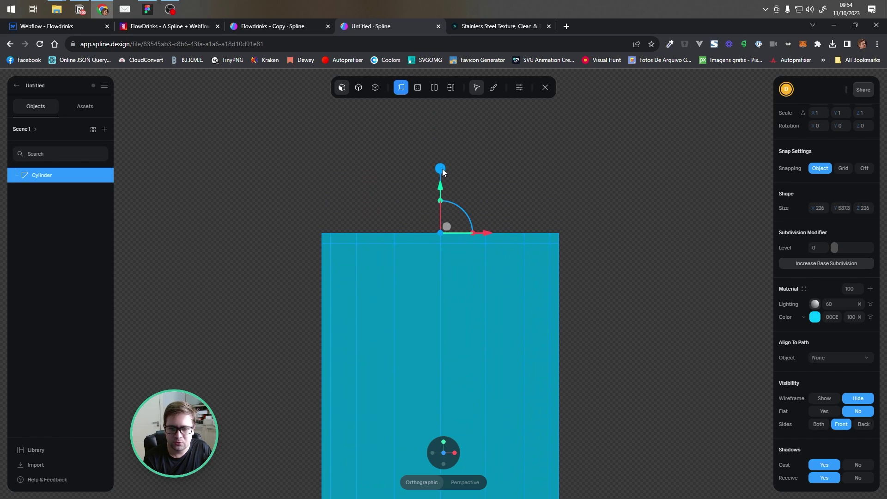
left_click_drag(442, 169, 442, 163)
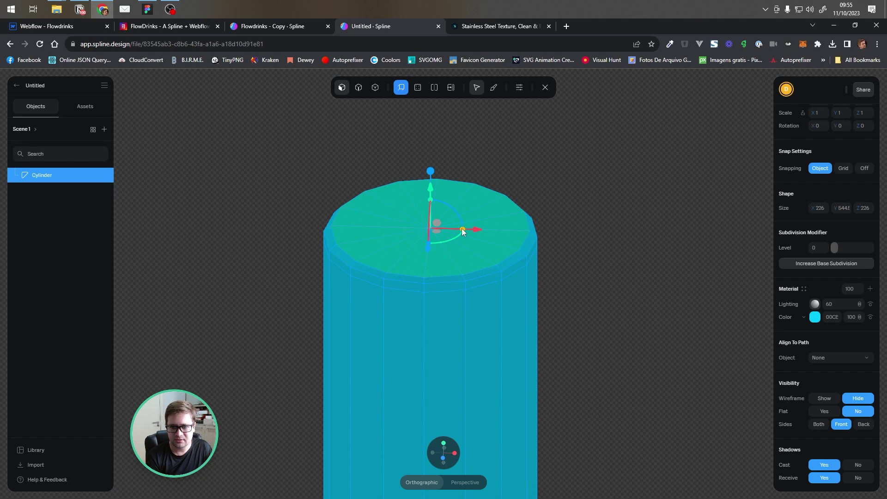
left_click_drag(552, 227, 581, 187, "alt")
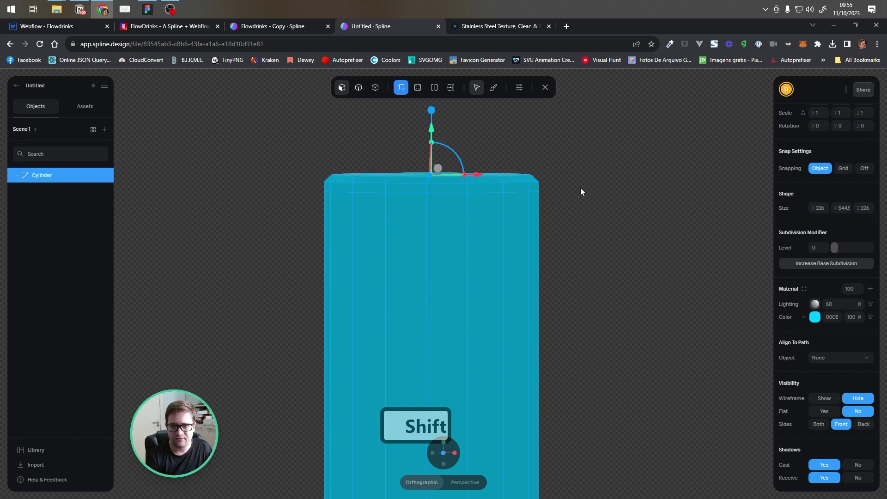
- From the front view, extrude the narrowed top faces straight up to a total height of about 550
left_click(443, 453)
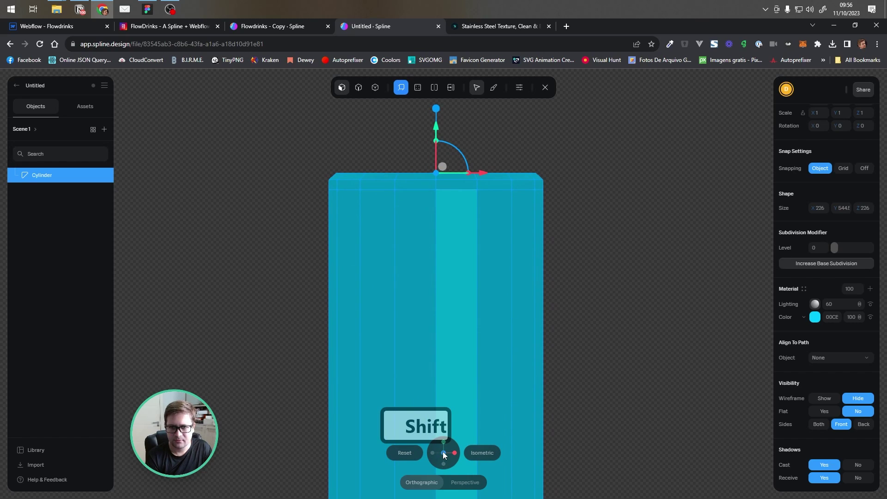
scroll(554, 124, "up", 1)
middle_click_drag(555, 126, 561, 194)
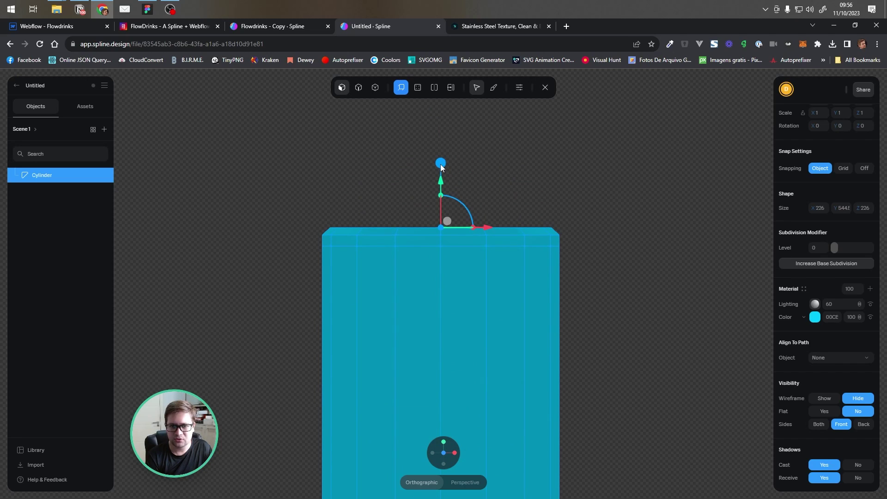
left_click_drag(441, 162, 441, 159)
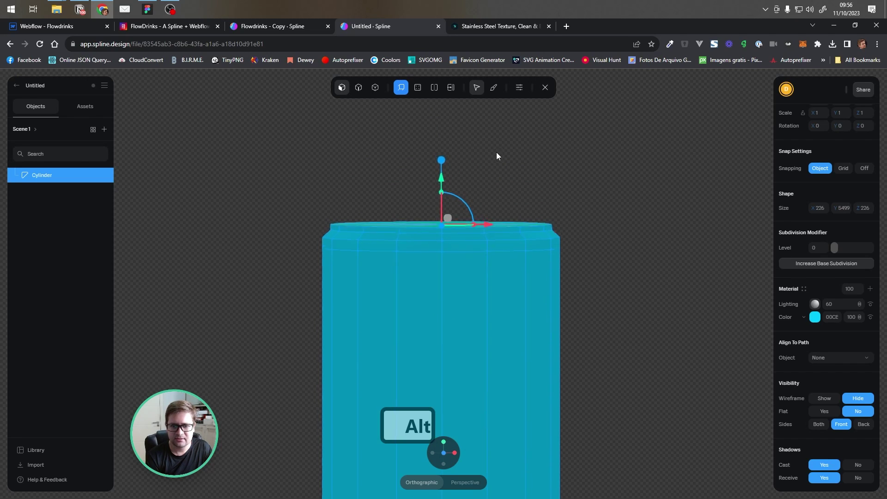
- Inset the top faces slightly to leave a thin rim around the can's upper edge, and return to a straight-on view
left_click_drag(495, 154, 498, 184, "alt")
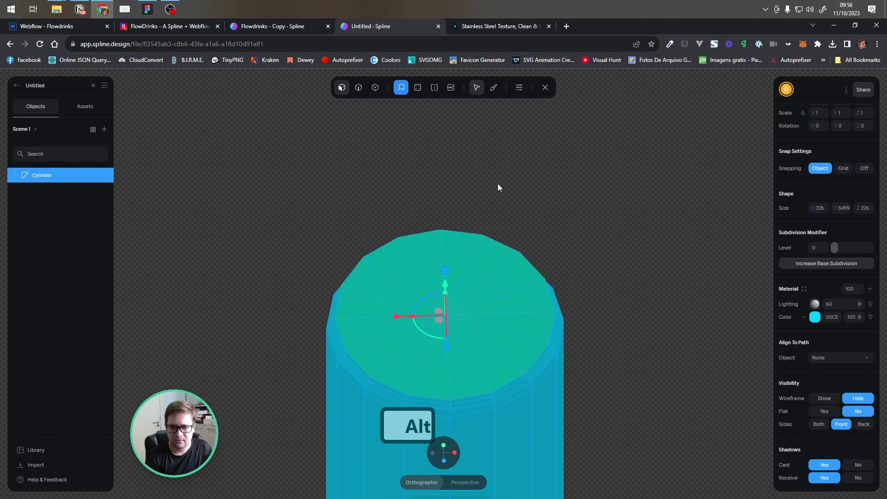
left_click(417, 89)
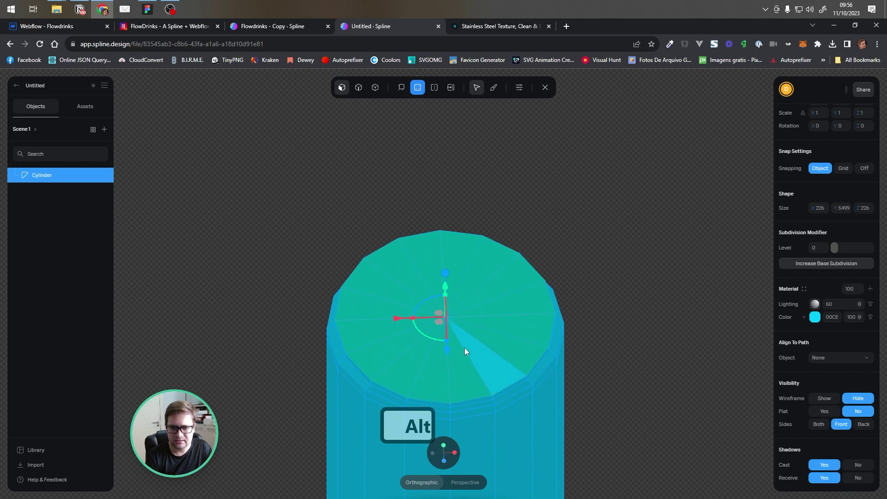
left_click_drag(354, 229, 388, 205, "alt")
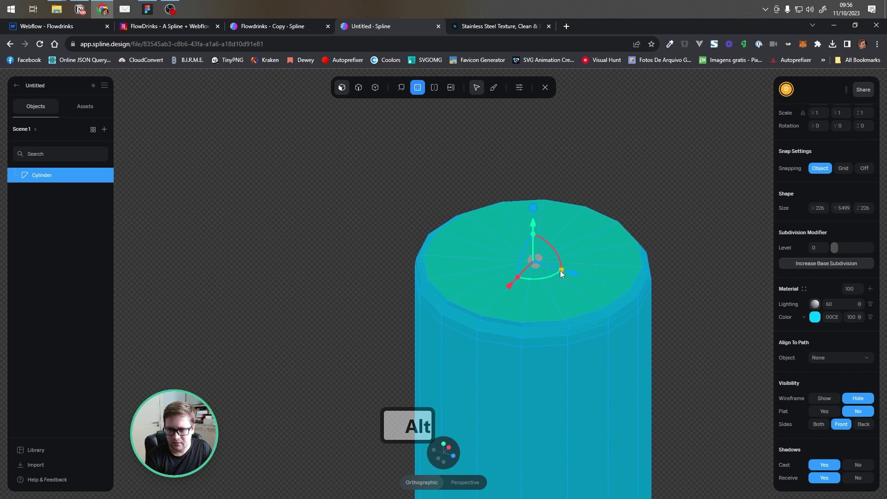
key("ctrl+z")
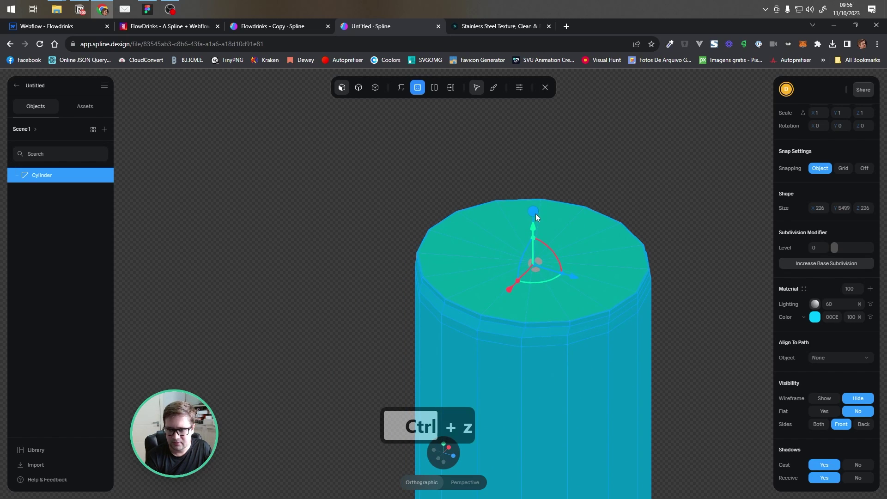
left_click_drag(536, 213, 534, 198)
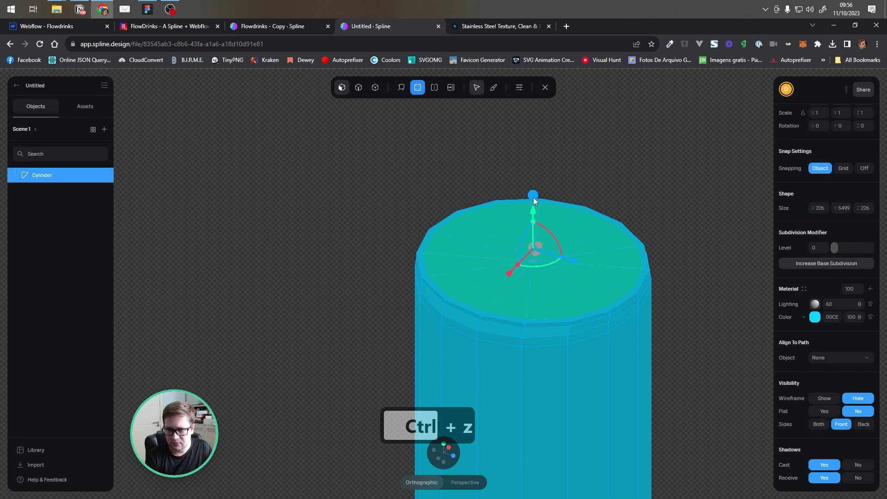
left_click_drag(535, 197, 538, 119)
left_click_drag(537, 179, 534, 201)
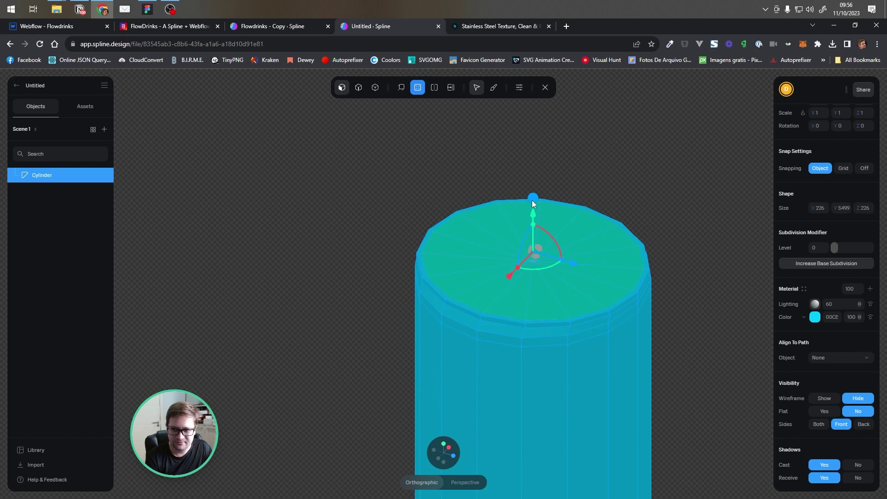
left_click_drag(533, 200, 533, 203)
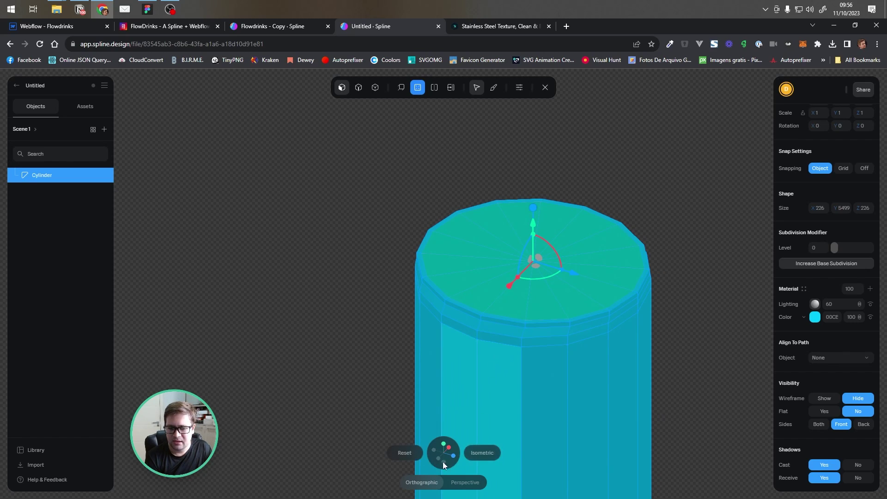
left_click(454, 456)
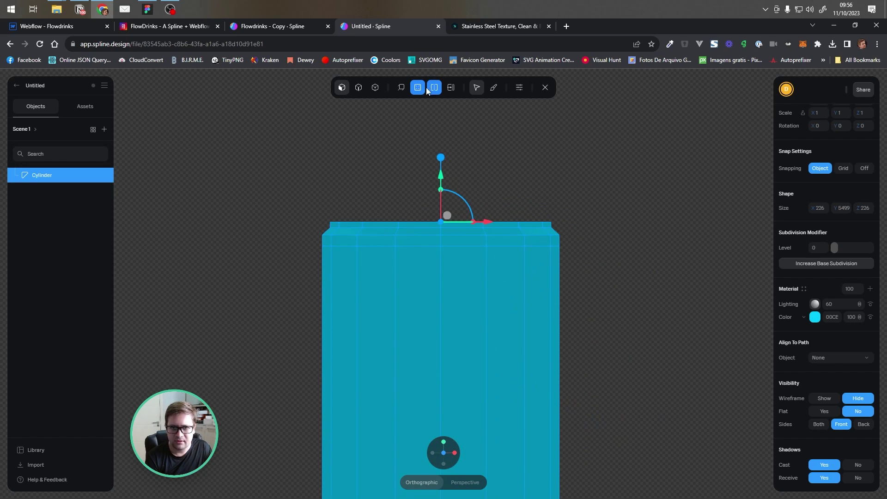
- Extrude the inset top faces slightly down into the can to recess the lid, and return to the front view
left_click(402, 86)
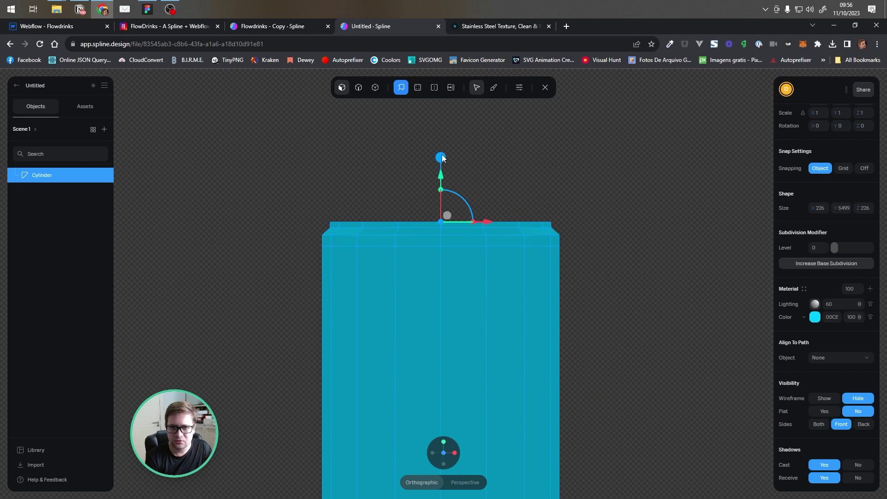
left_click_drag(442, 157, 441, 160)
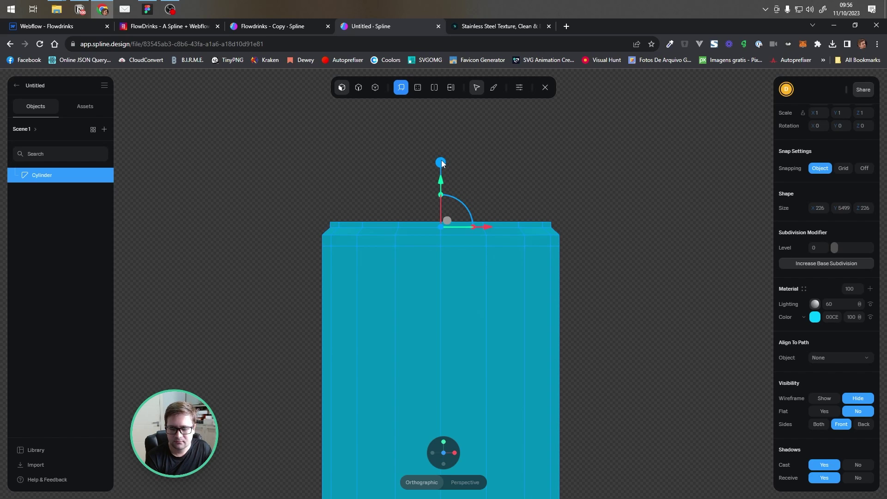
left_click_drag(400, 217, 624, 291, "alt")
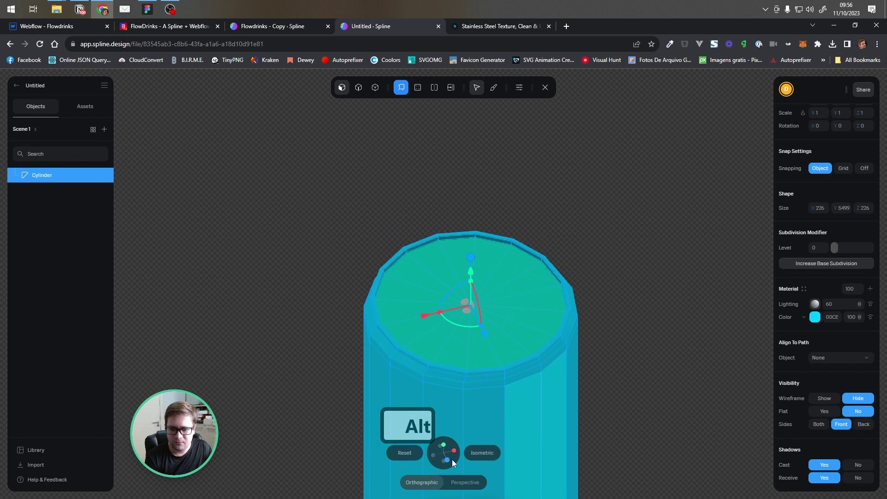
left_click(448, 459)
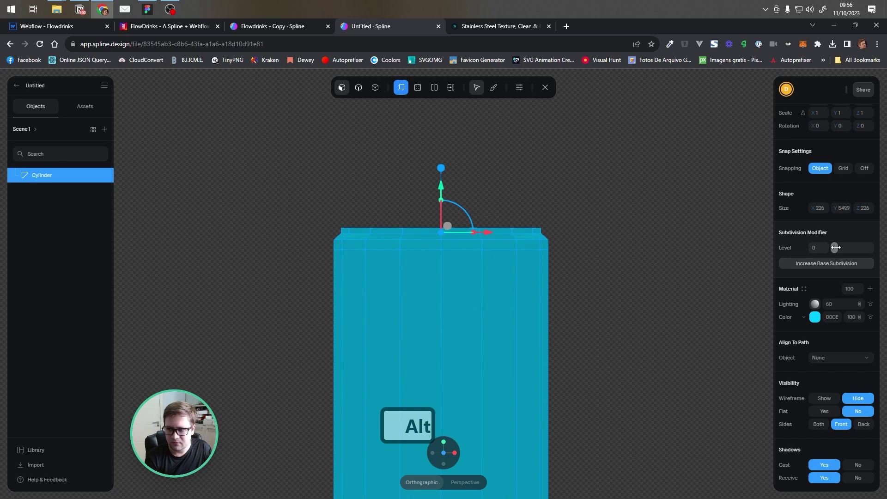
- Preview the recessed lid and the can's base with subdivision level 1, and return the level to 0
left_click_drag(835, 247, 841, 248)
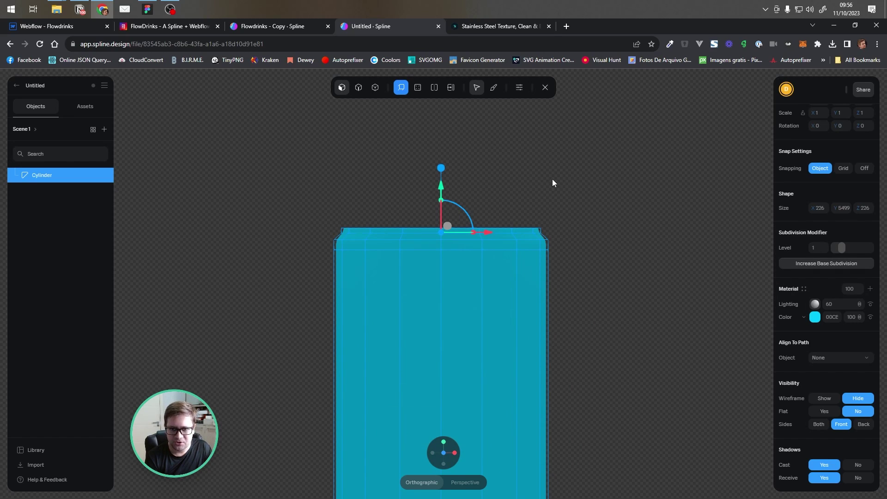
left_click_drag(387, 161, 398, 201, "alt")
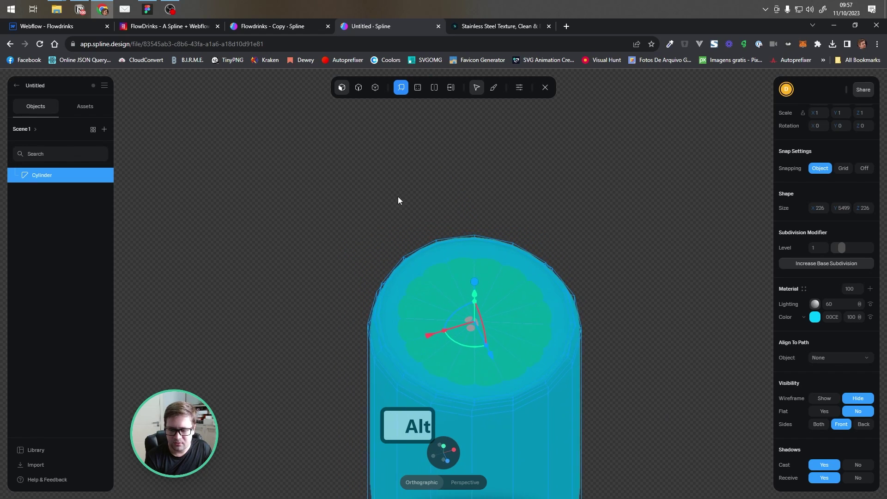
scroll(473, 231, "up", 5)
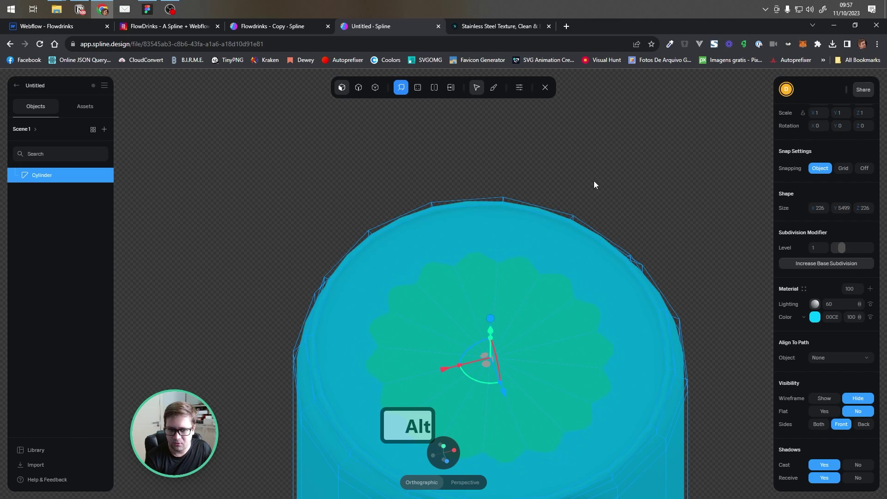
scroll(600, 194, "down", 3)
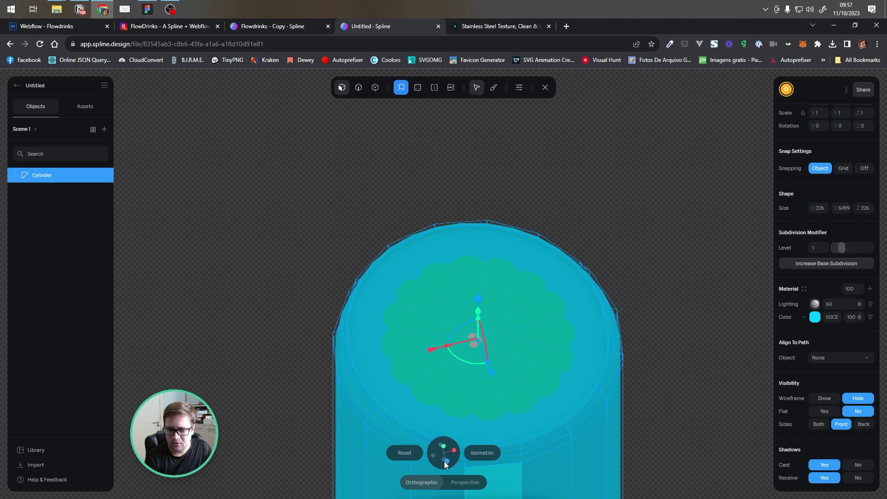
left_click(446, 461)
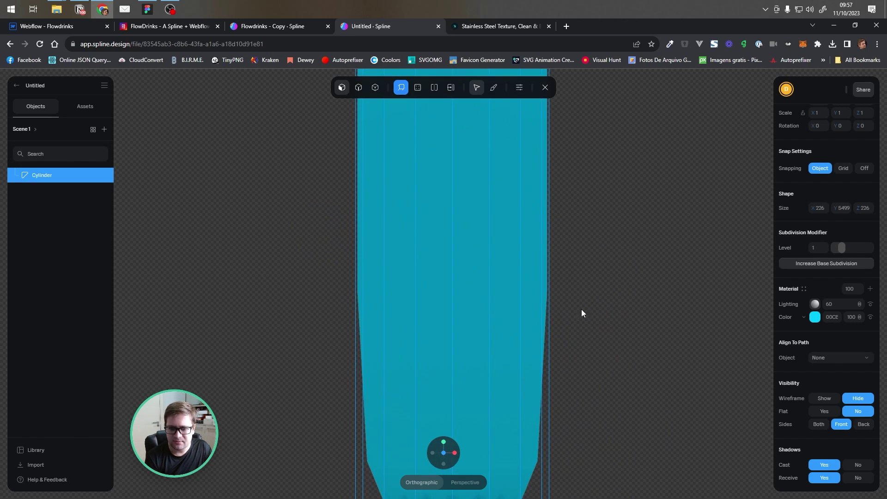
left_click_drag(844, 248, 814, 248)
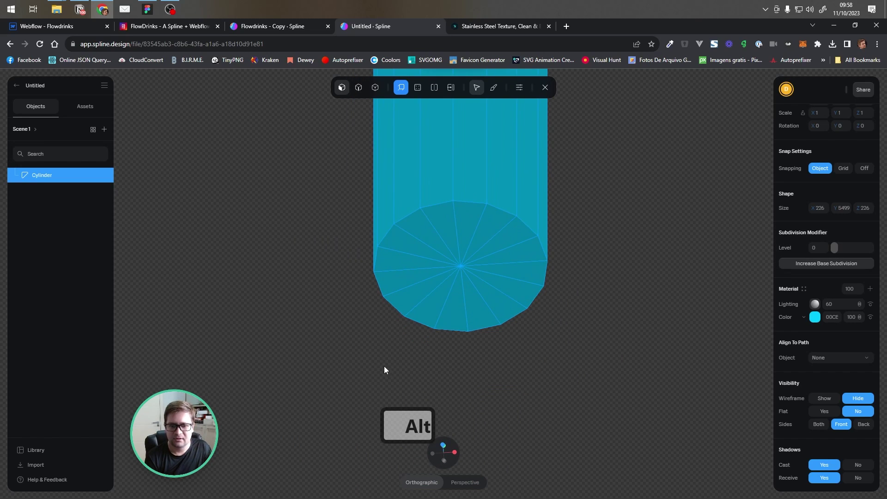
- Extrude the bottom faces downward in stages to a total height of about 575, scaling them inward to form a bevel above the base edge
left_click_drag(403, 331, 520, 219)
left_click_drag(348, 251, 466, 393, "alt")
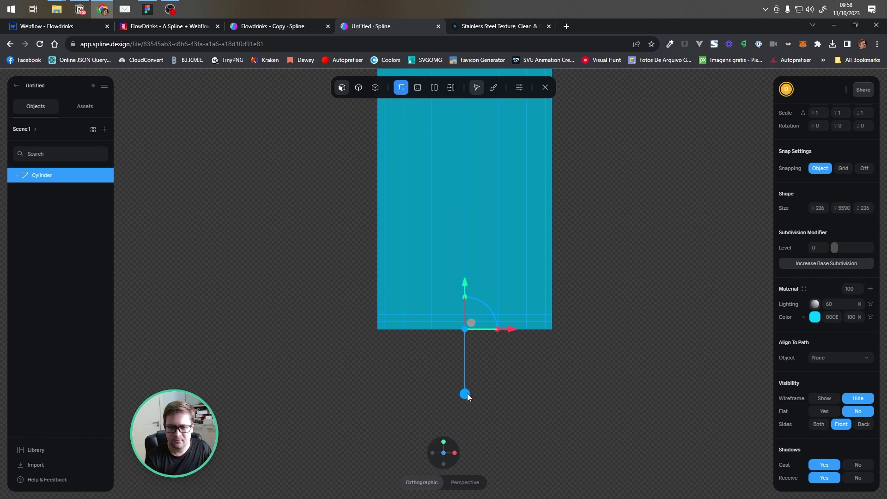
left_click_drag(498, 329, 494, 328)
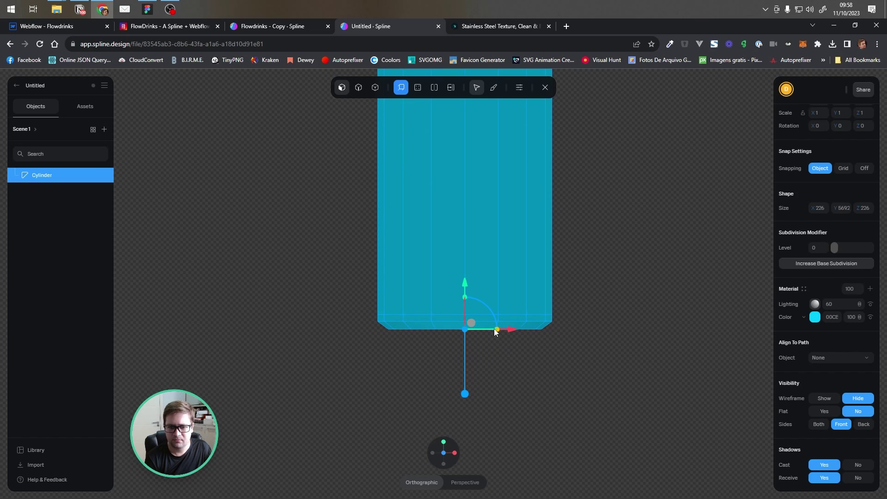
left_click_drag(464, 397, 464, 401)
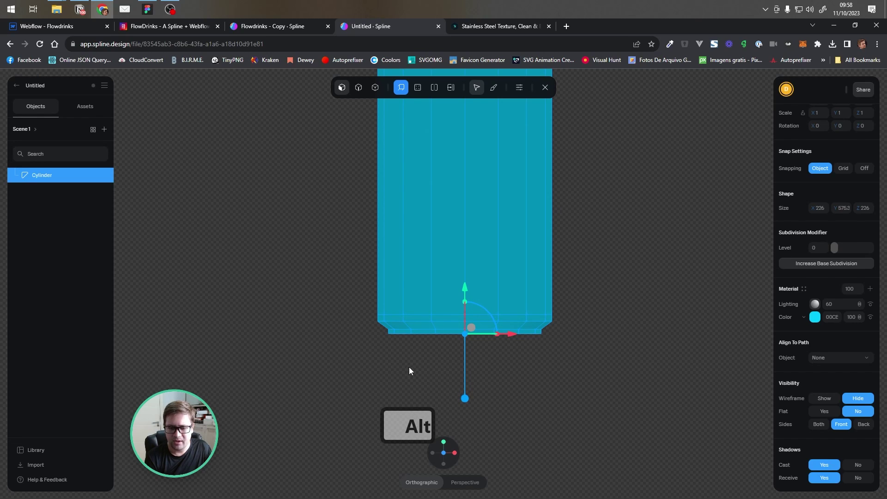
- Inset the bottom faces slightly to leave a thin rim around the can's base
left_click_drag(410, 368, 406, 323, "alt")
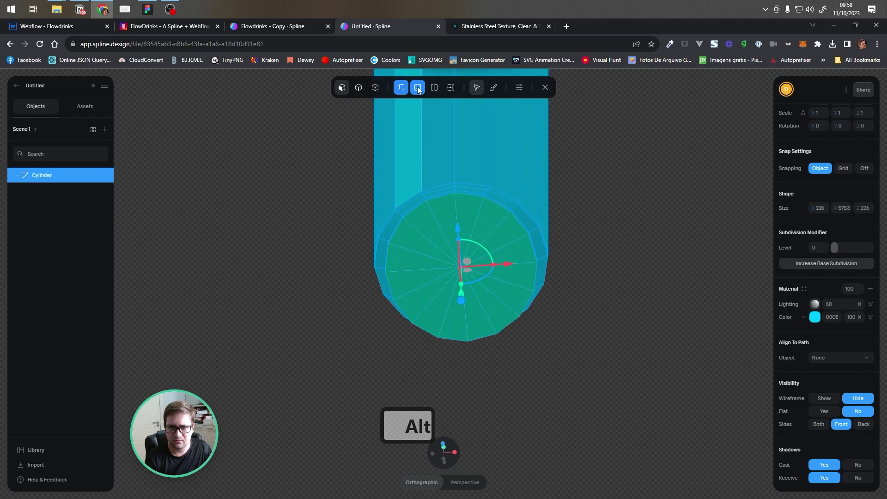
left_click(418, 87)
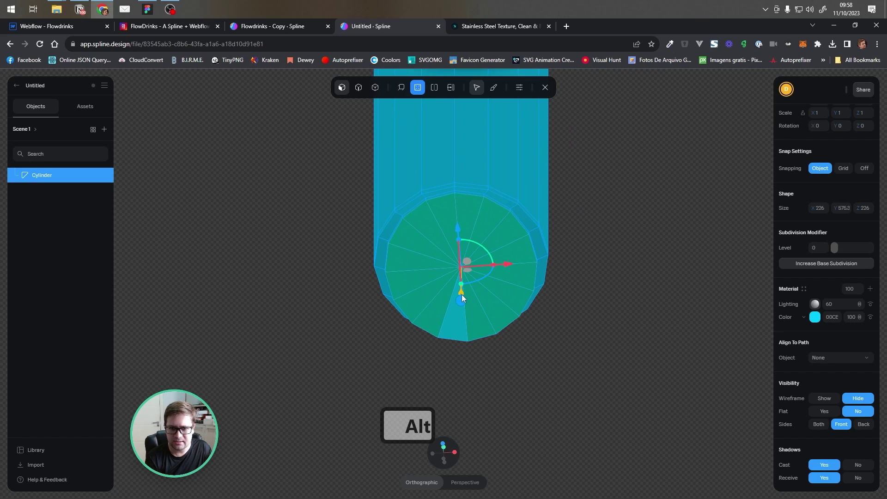
left_click_drag(461, 296, 579, 315)
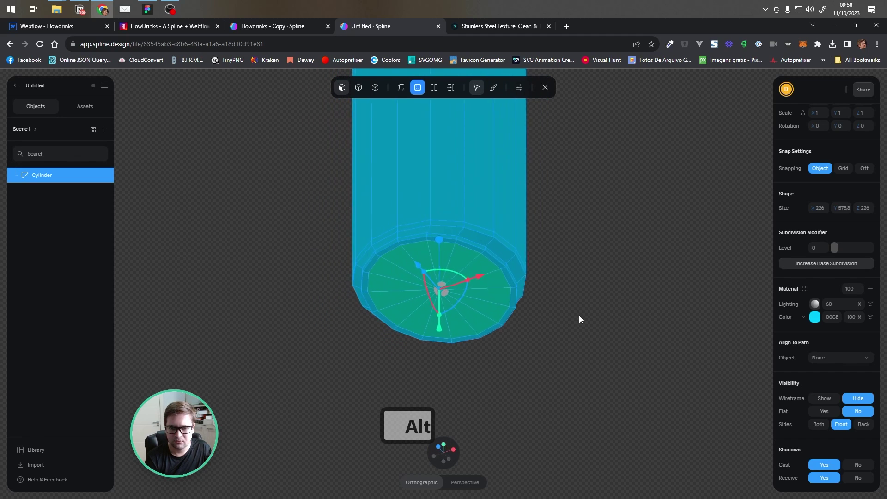
- Try to extrude the inset bottom faces up into the can from the front view, and undo the extrusion
left_click(440, 449)
left_click(398, 88)
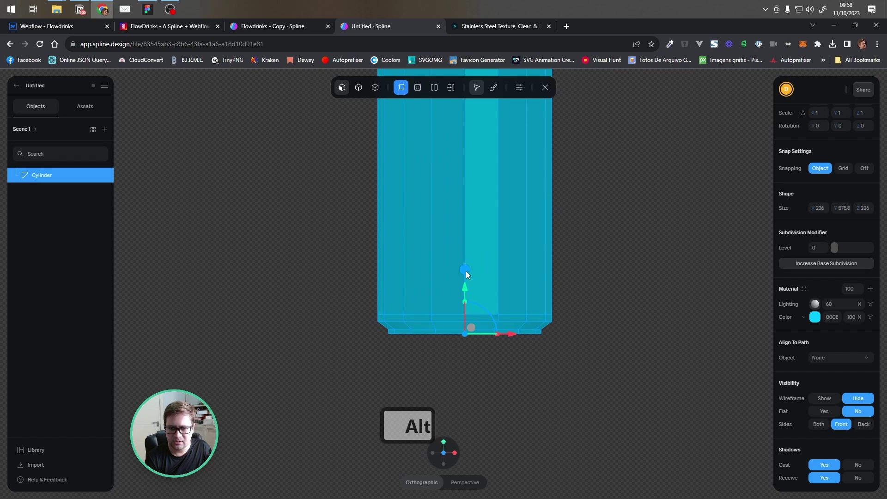
left_click_drag(466, 271, 624, 322)
key("ctrl+z")
key("ctrl+z")
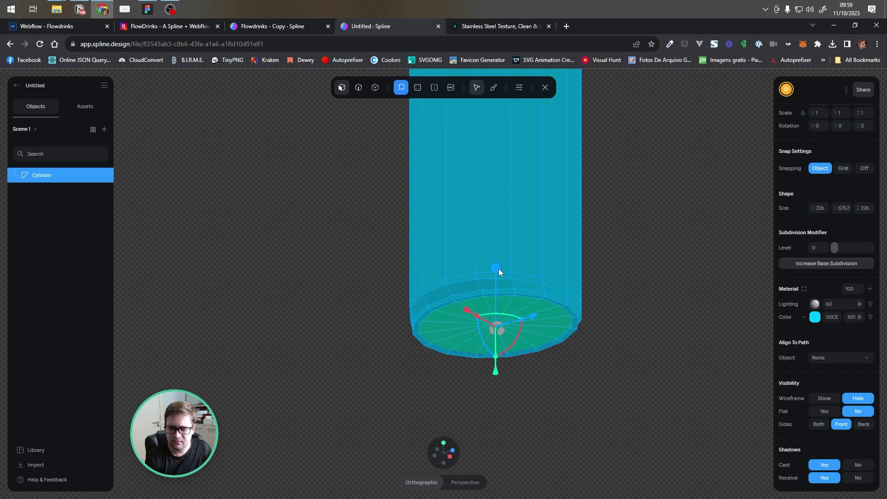
- Extrude the bottom faces slightly up into the can, and inset them again to form an inner ring
left_click_drag(499, 268, 498, 266)
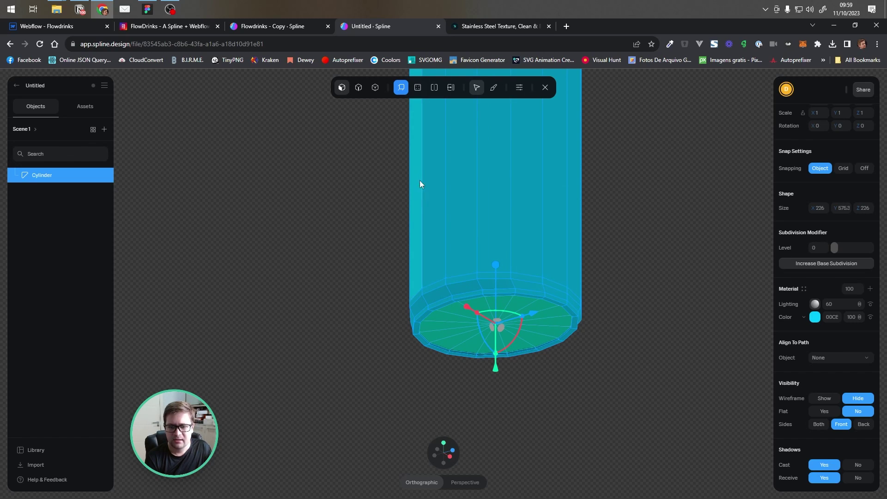
left_click(418, 88)
left_click_drag(496, 266, 495, 298)
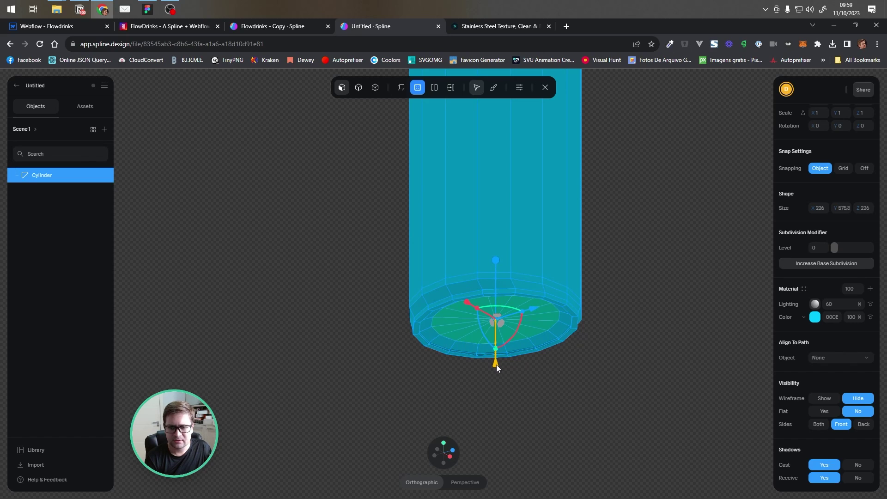
left_click_drag(496, 365, 497, 367)
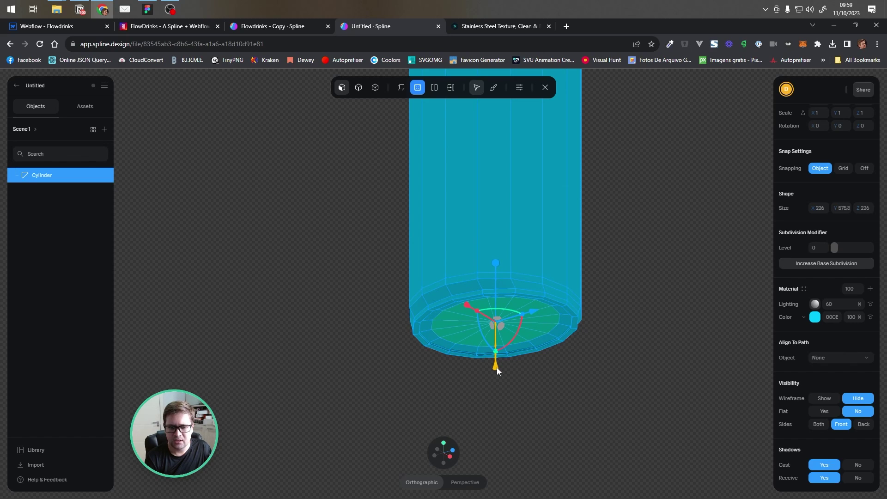
- Raise the centre vertex of the base slightly into the can, and return to the front view
left_click(375, 88)
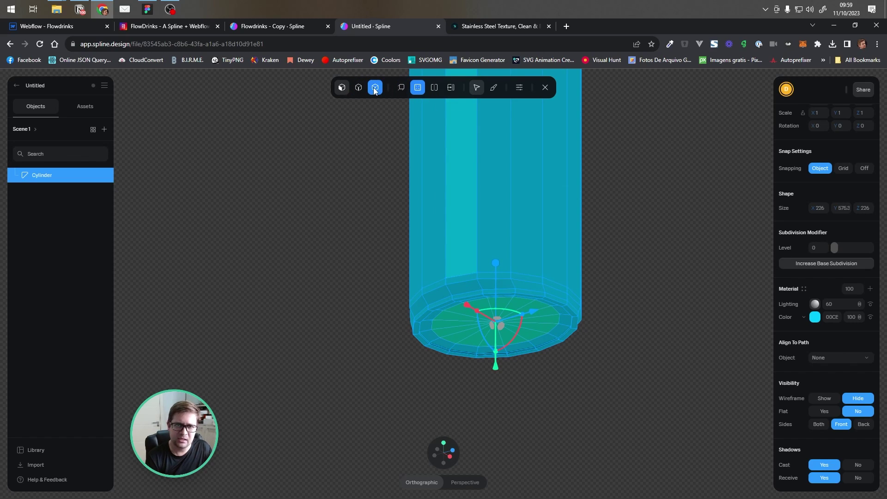
left_click(495, 323)
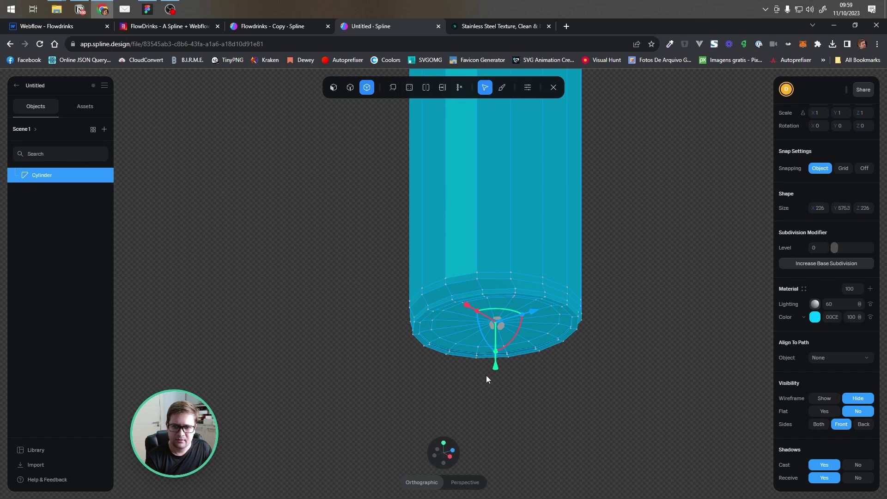
left_click_drag(495, 367, 494, 365)
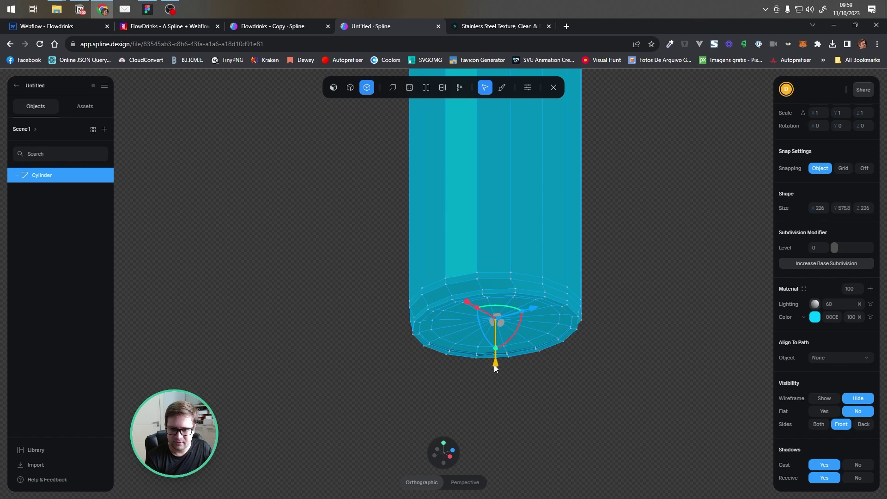
key("alt")
mouse_move(447, 460)
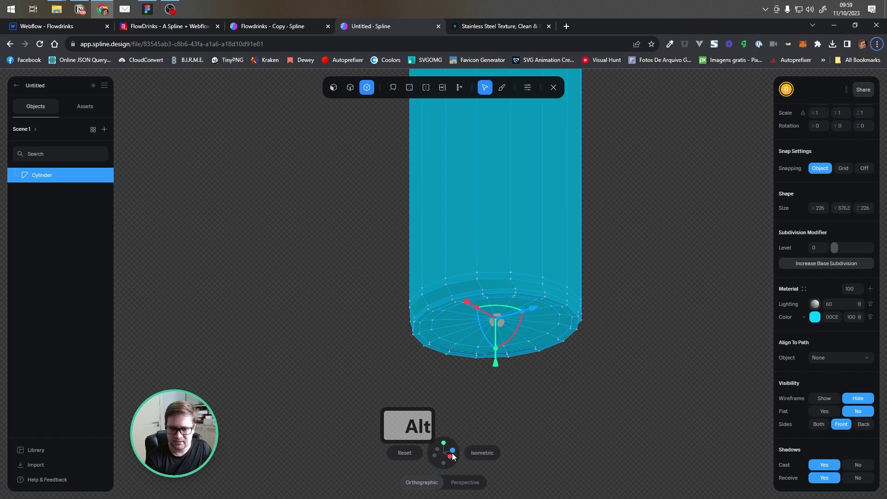
left_click(452, 450)
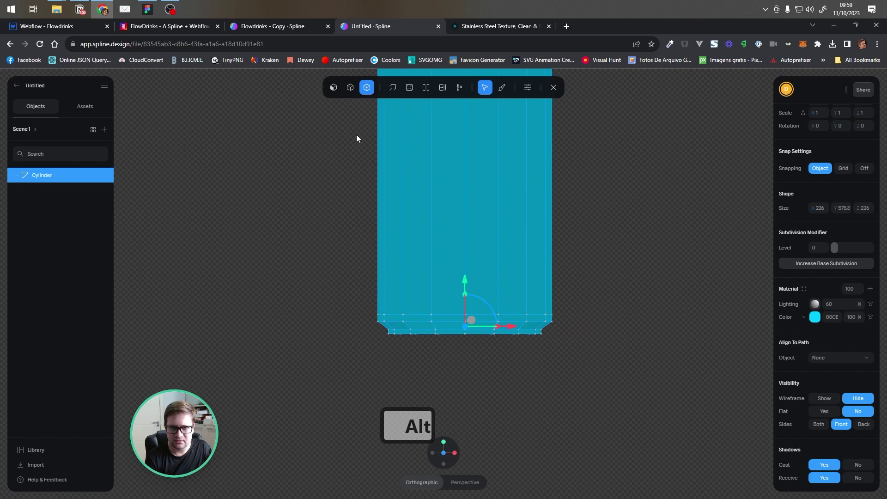
- Switch back to face selection and set the can's subdivision level to 1
left_click(329, 91)
left_click_drag(320, 232, 472, 140)
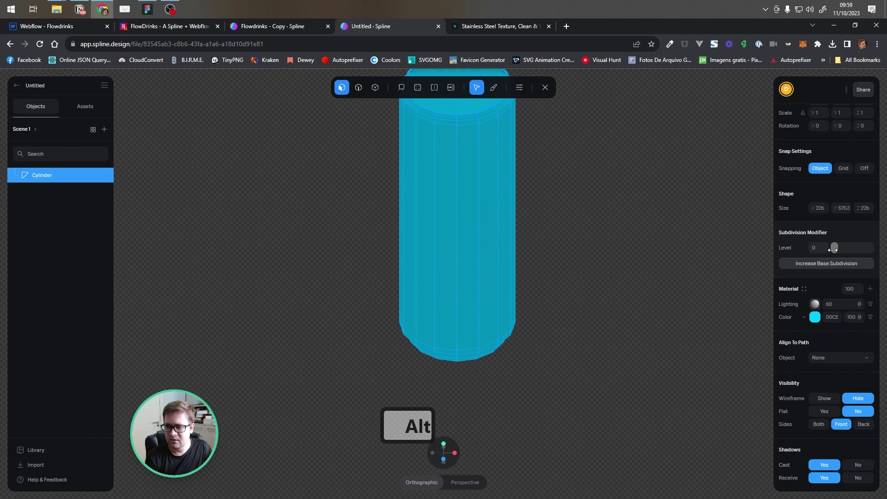
left_click_drag(838, 248, 844, 248)
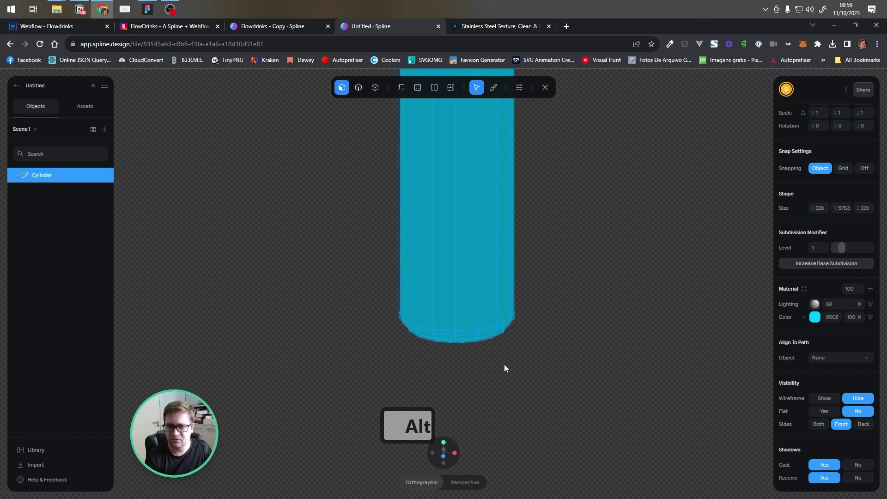
left_click(443, 457)
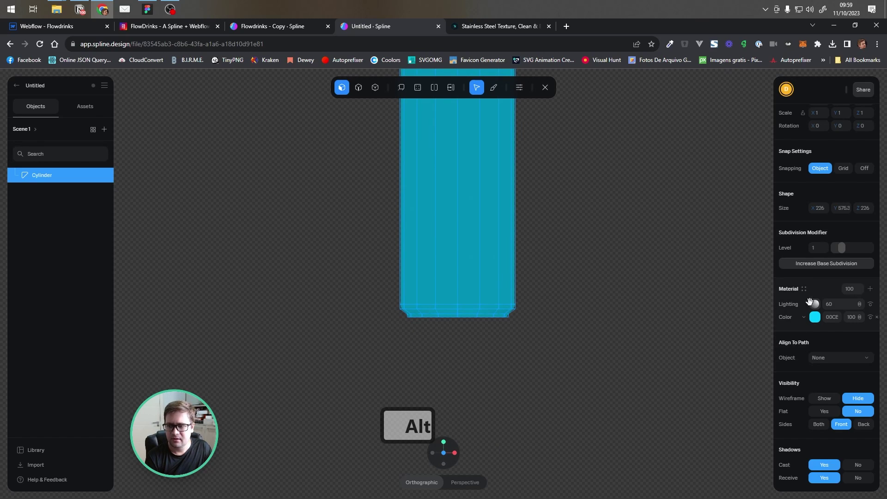
- Leave mesh editing and compare the smoothed can with the finished can in the Flowdrinks - Copy file
left_click(544, 88)
left_click(564, 249)
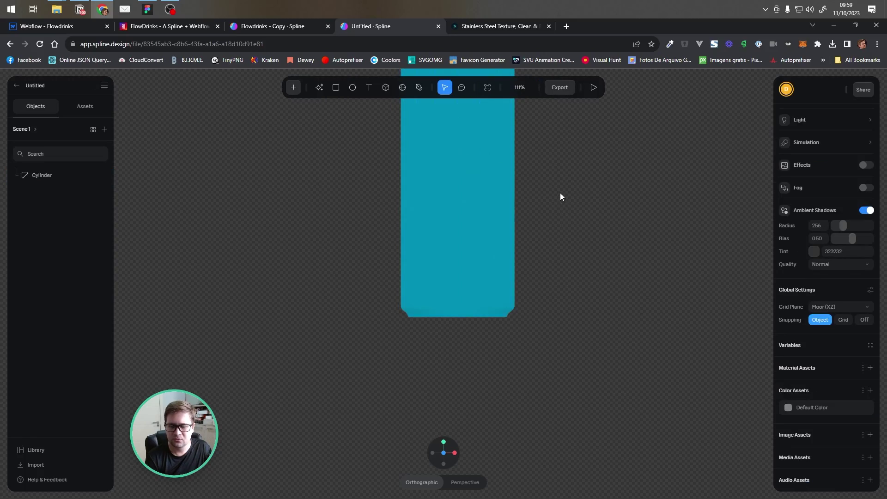
left_click_drag(560, 196, 547, 245, "alt")
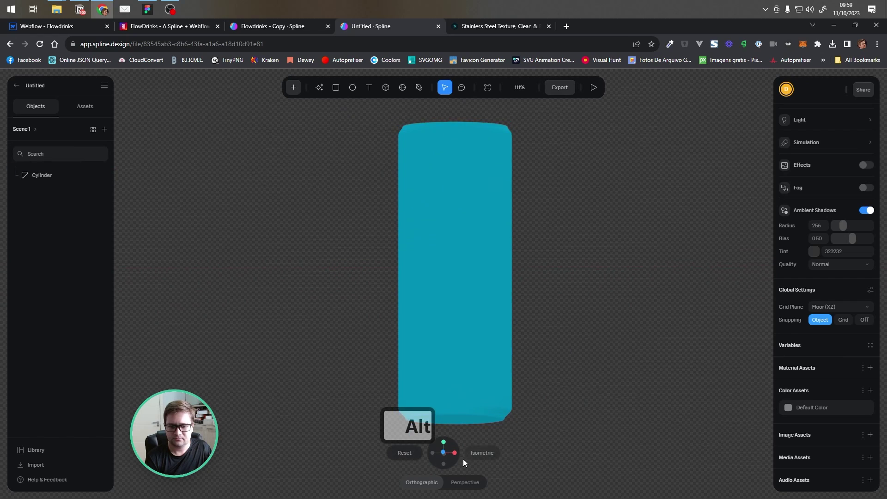
left_click(443, 452)
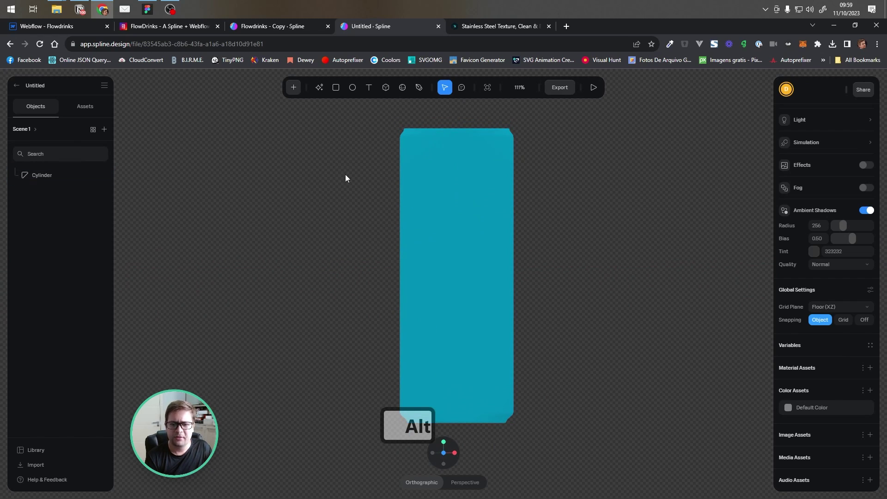
left_click(268, 25)
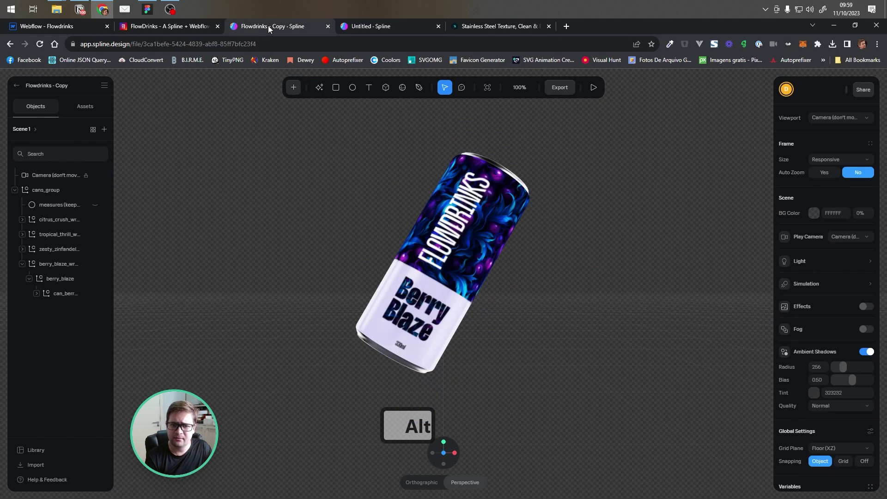
left_click(361, 27)
- Lower the can's top faces in mesh editing to shorten the can to about 541 in height, and leave mesh editing
left_click(458, 193)
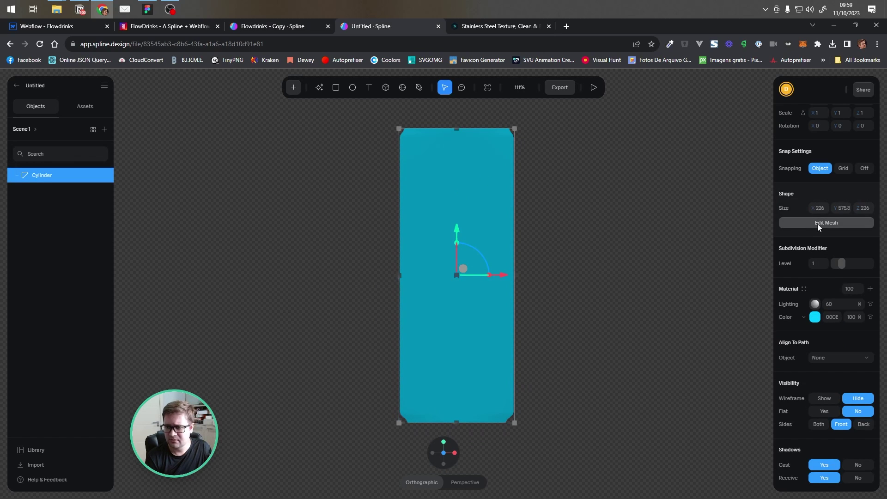
left_click(827, 223)
left_click_drag(369, 115, 571, 170)
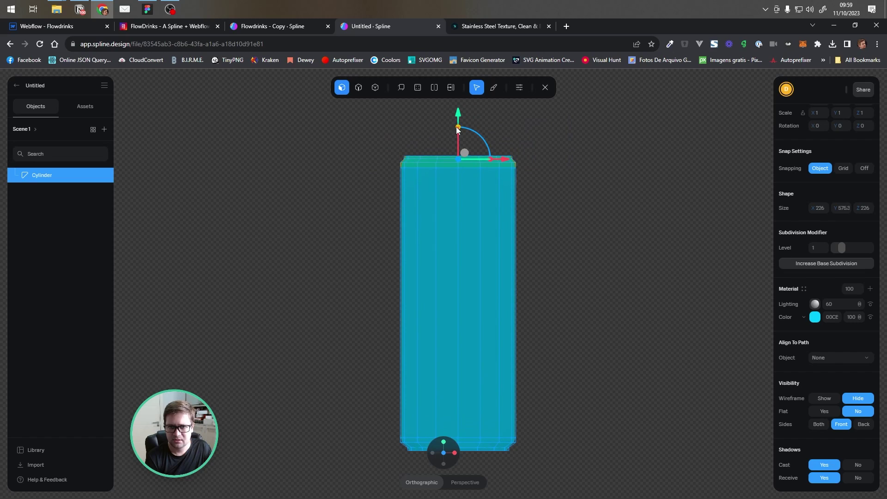
mouse_move(457, 121)
left_mouse_down()
mouse_move(456, 158)
mouse_move(451, 132)
left_mouse_up()
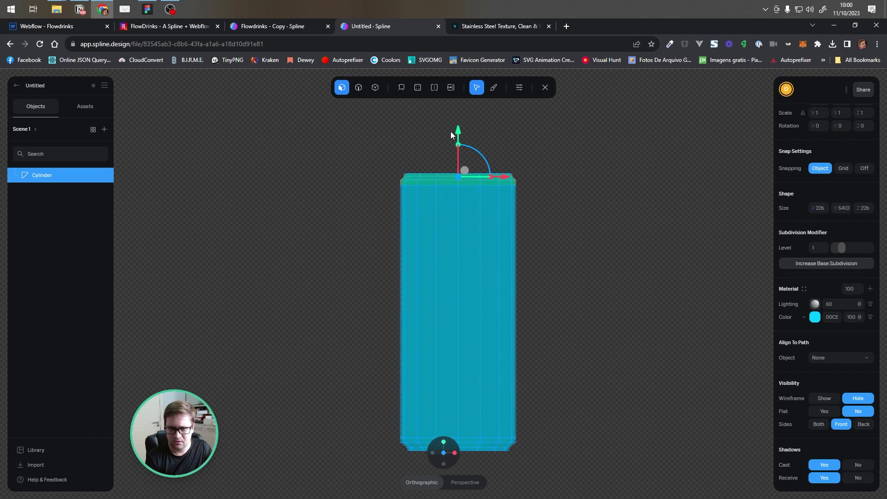
left_click(546, 88)
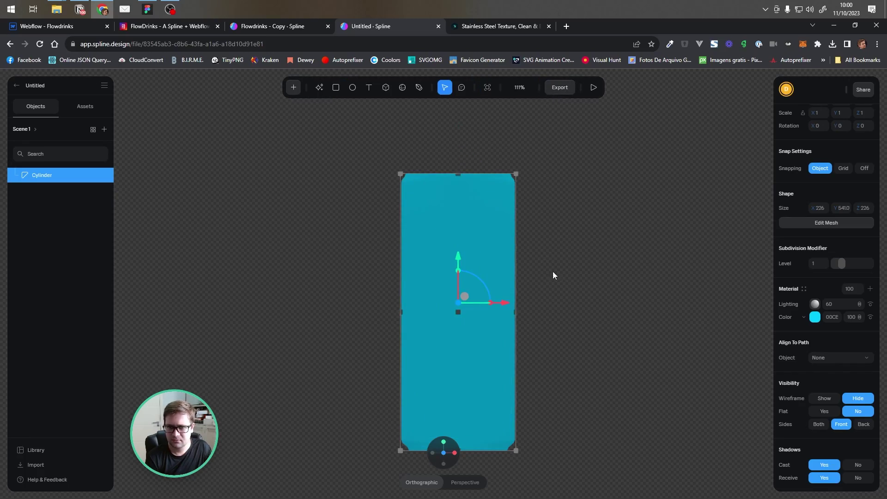
- Inspect the shortened can from another angle, return to the front view and reselect the cylinder
left_click(585, 339)
mouse_move(558, 264)
left_mouse_down("alt")
mouse_move(547, 303)
mouse_move(561, 257)
left_mouse_up("alt")
left_click(462, 435)
left_click(444, 452)
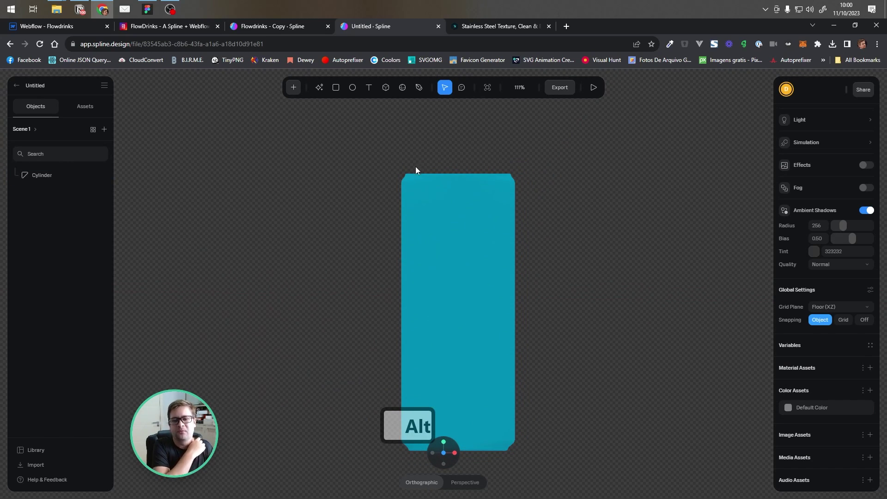
left_click(448, 182)
left_click(503, 162)
left_click(460, 252)
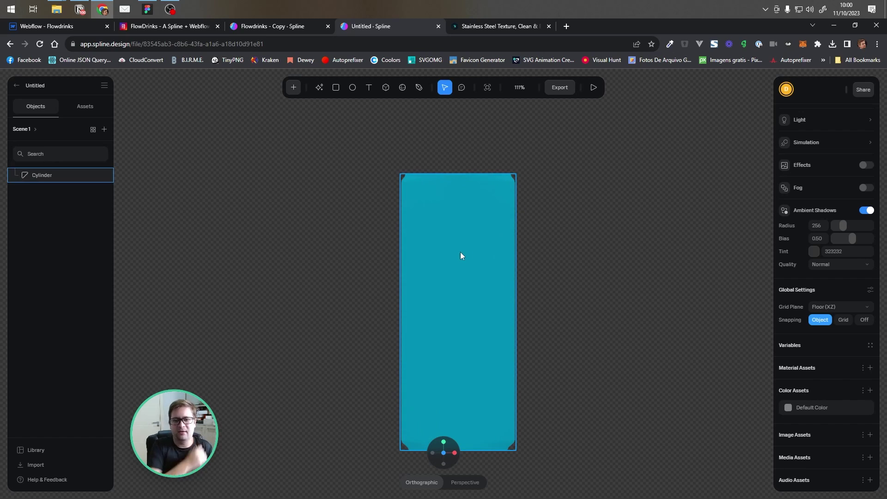
left_click(428, 203)
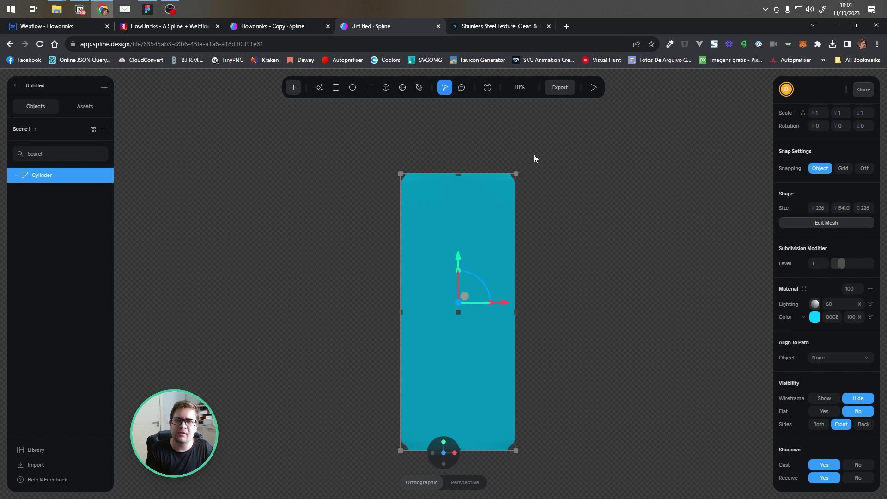
- View the Stainless Steel Texture page on Poliigon, and switch to Figma to survey the Flow Drinks textures and shapes
left_click(483, 26)
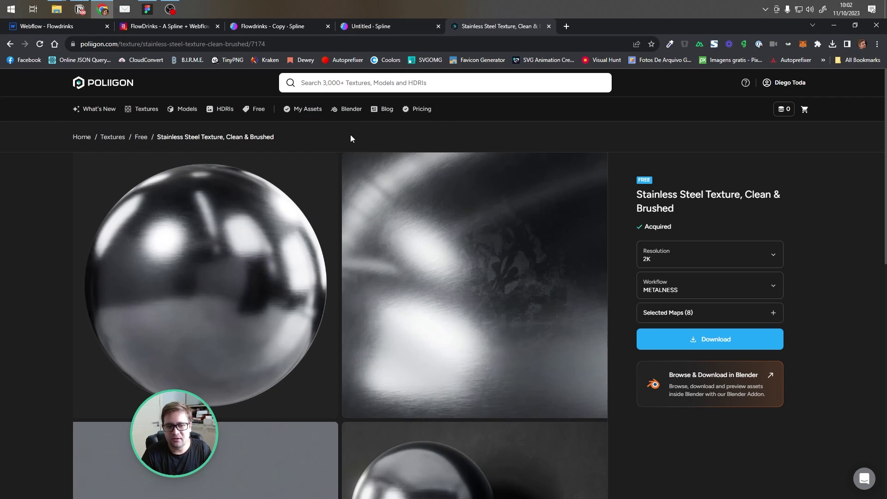
left_click(149, 12)
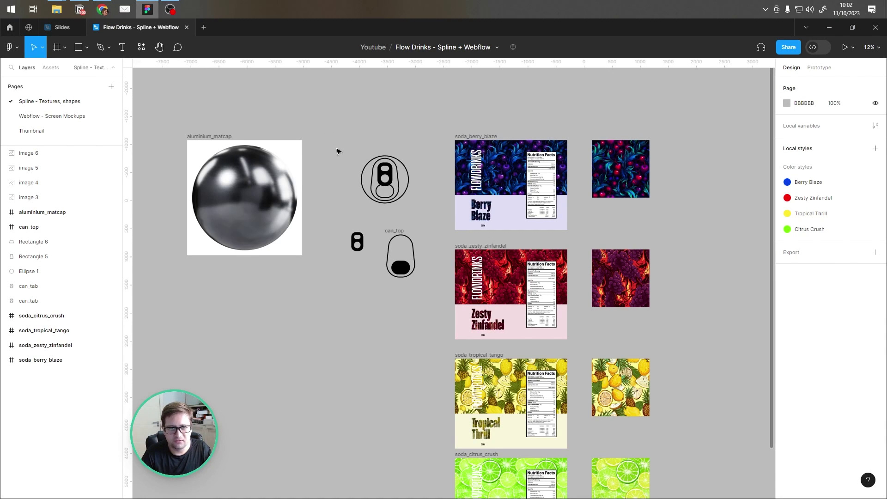
scroll(339, 151, "down", 2)
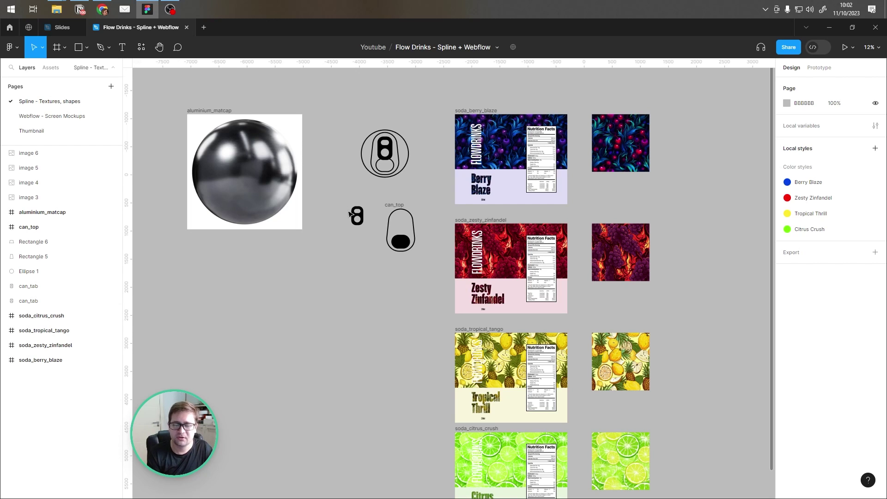
scroll(382, 299, "down", 3, "ctrl")
scroll(504, 234, "up", 5, "ctrl")
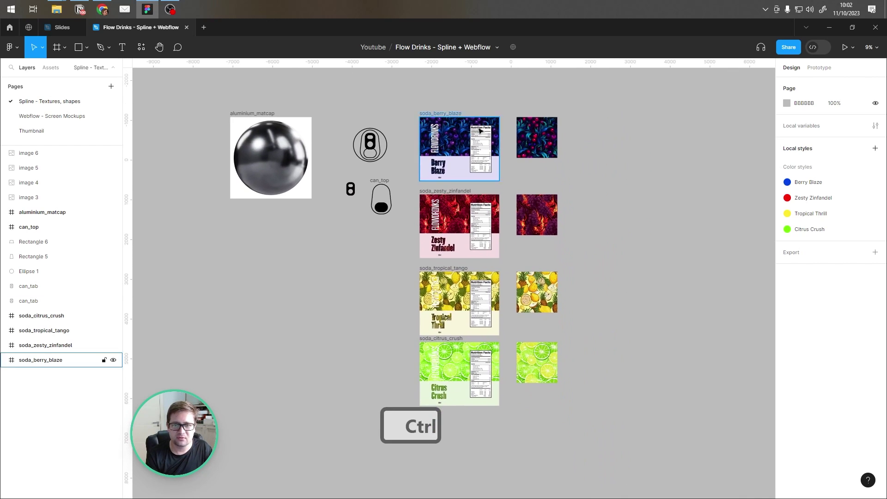
- Examine the FlowDrinks can label frames in Figma and the square fruit pattern images beside them
left_click(513, 157)
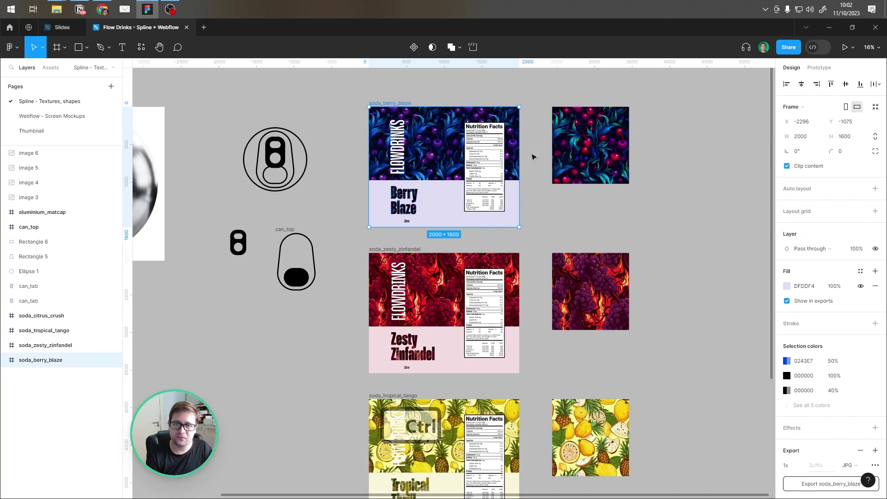
left_click(548, 168)
left_click(585, 151)
left_click(590, 295)
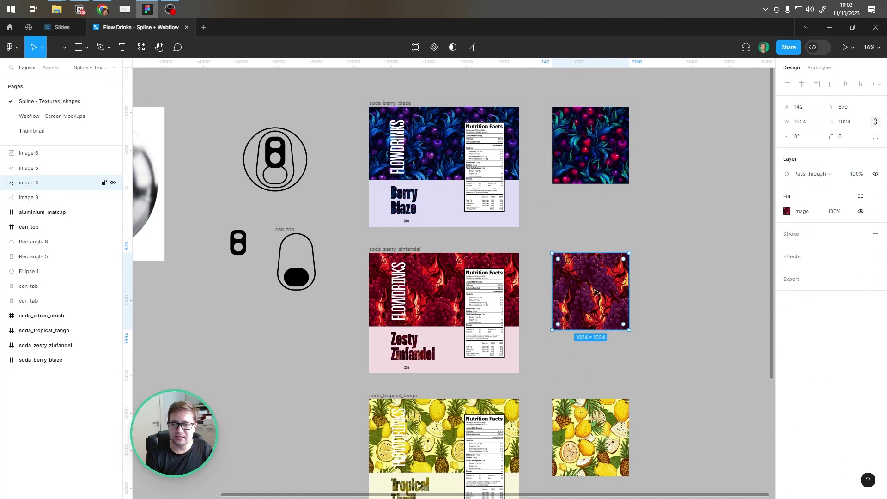
left_click(607, 445)
left_click_drag(649, 334, 639, 272)
scroll(639, 272, "down", 2)
left_click(589, 403)
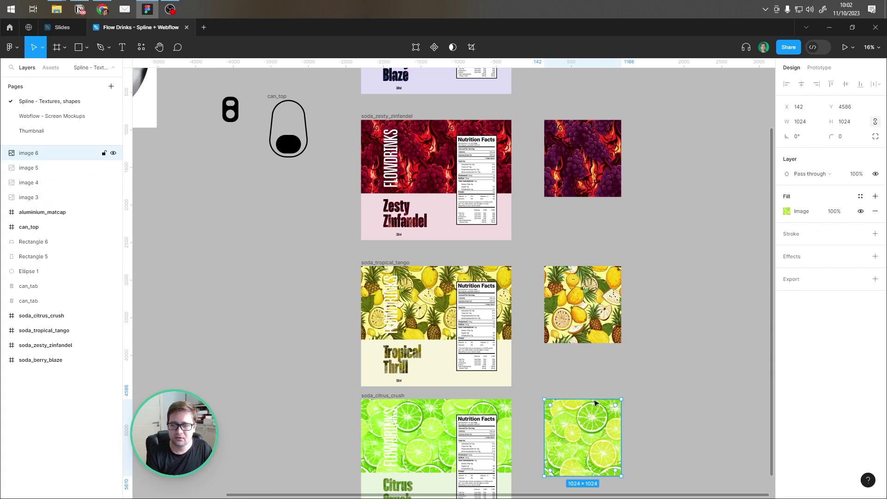
left_click(663, 198)
scroll(663, 198, "up", 4)
scroll(664, 198, "down", 1)
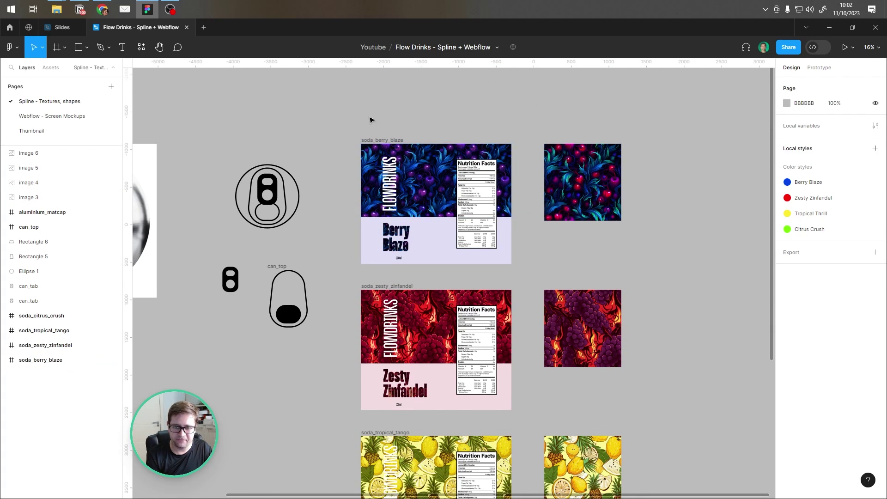
- Examine the can lid and tab shapes, and inspect the aluminium_matcap frame and the metal sphere image inside it
left_click_drag(336, 253, 378, 214)
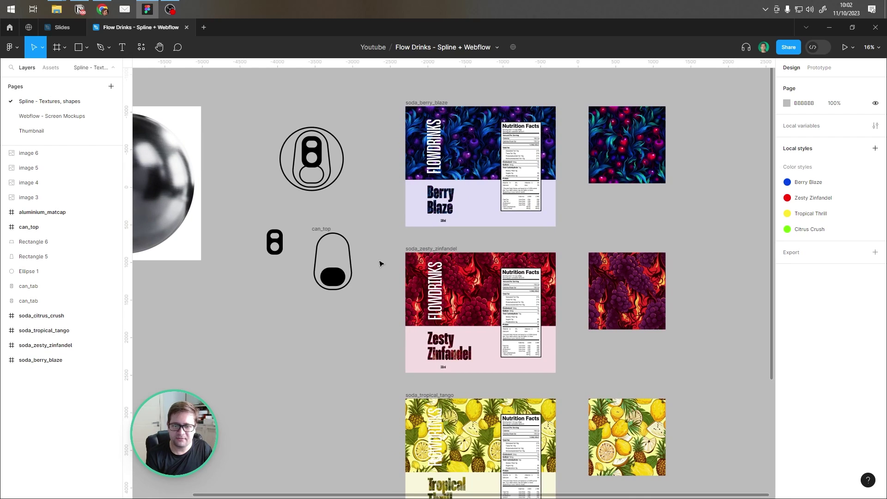
left_click_drag(382, 259, 496, 306)
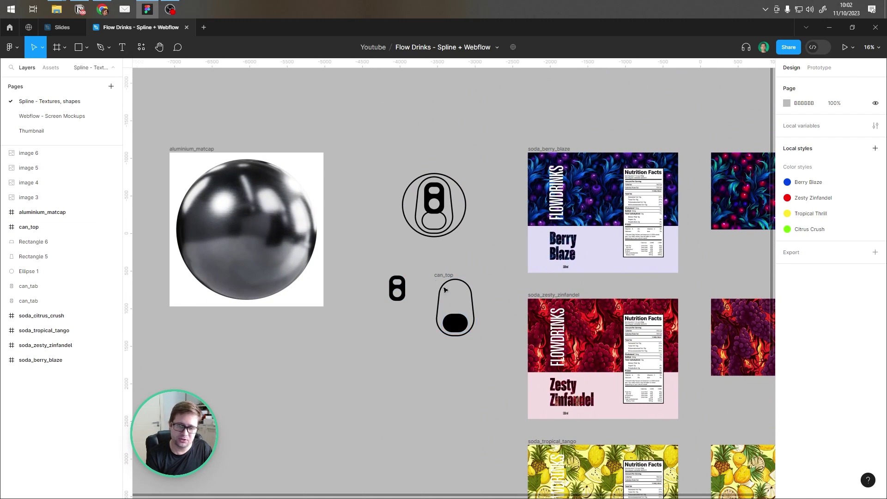
left_click_drag(309, 332, 416, 340)
scroll(300, 167, "up", 3, "ctrl")
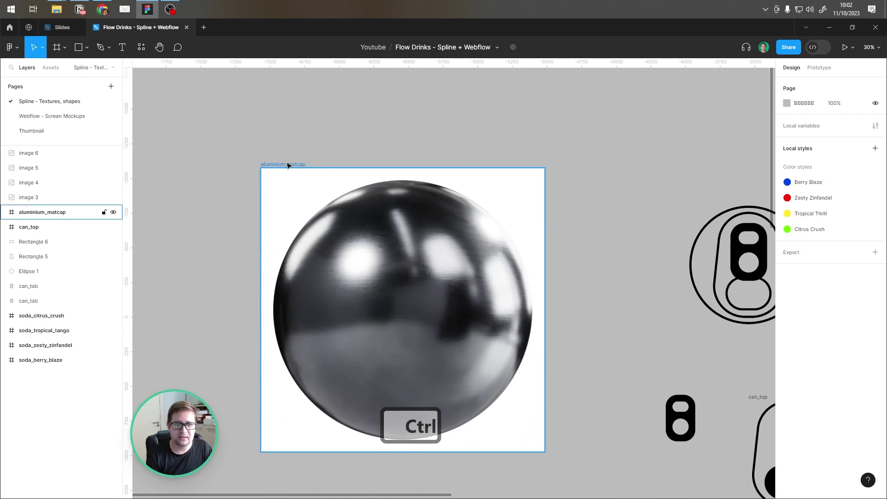
left_click(296, 114)
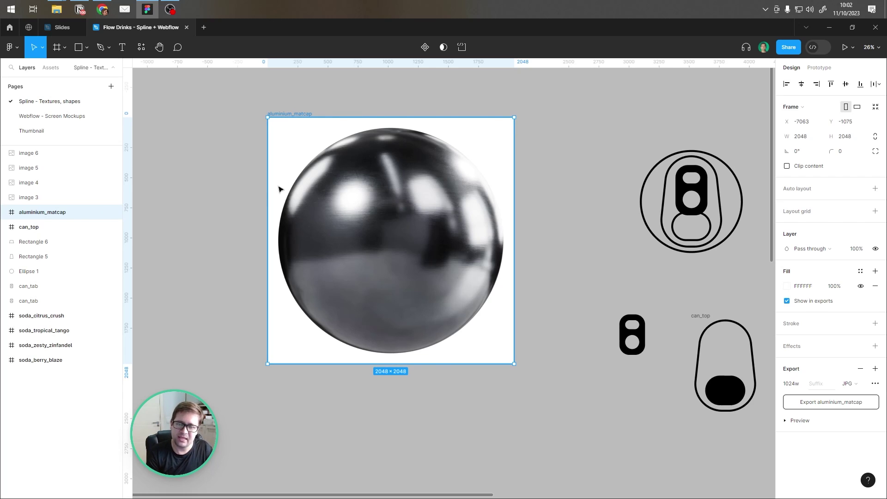
left_click(290, 105)
left_click(295, 115)
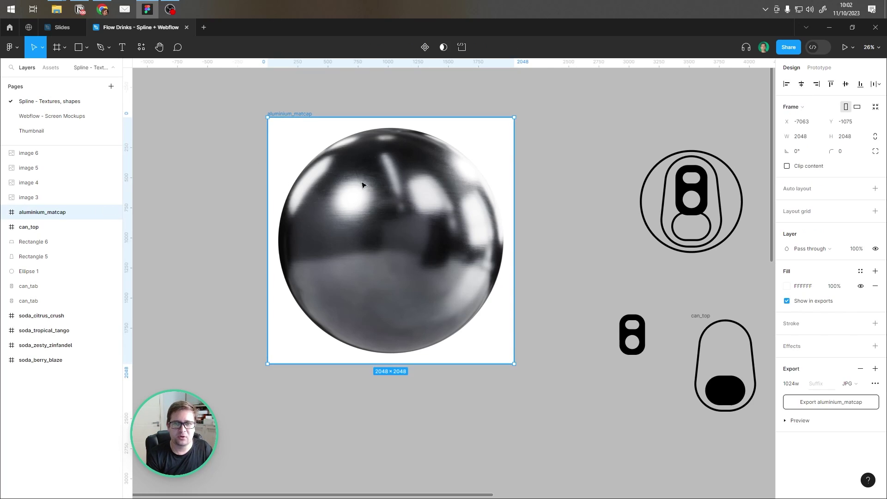
left_click(362, 185, "ctrl")
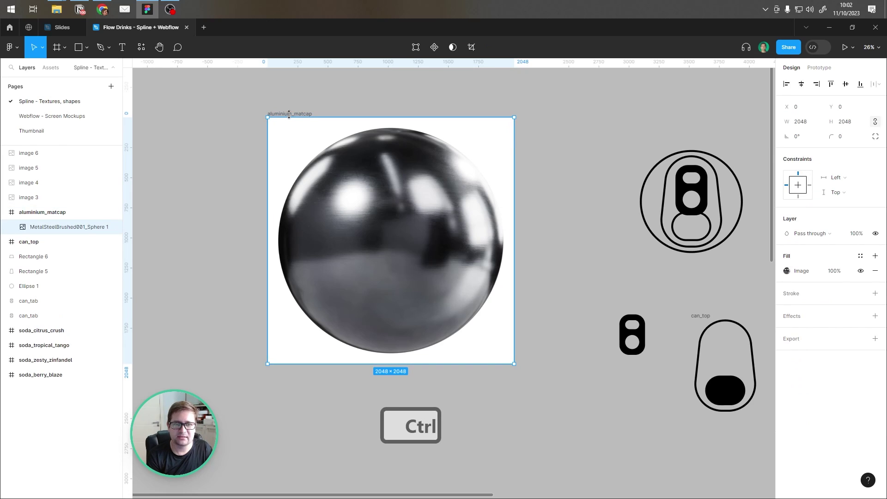
left_click(290, 115)
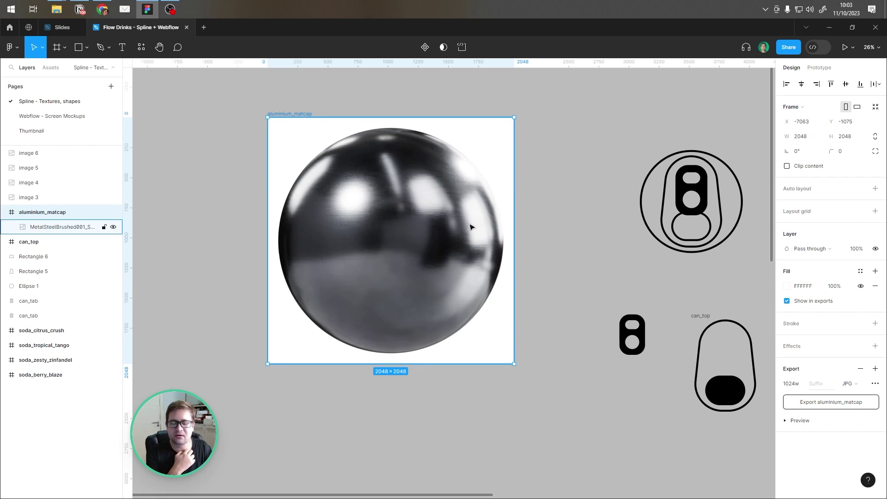
left_click(373, 89)
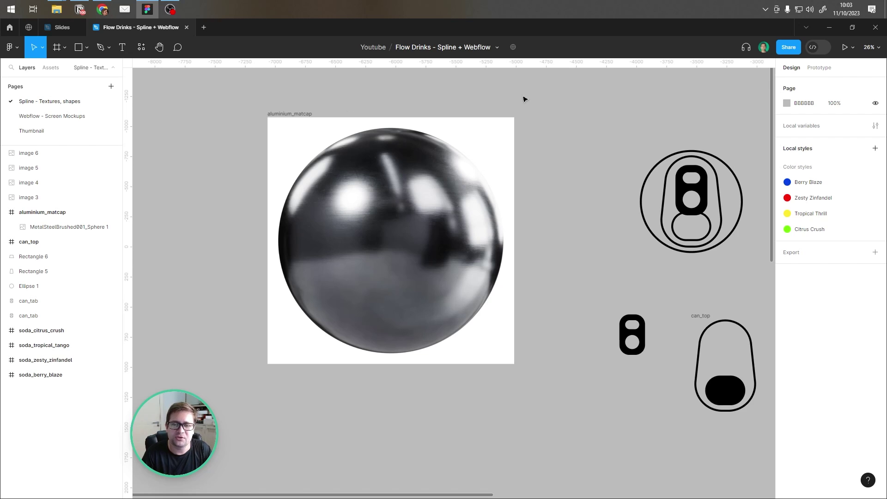
left_click(298, 114)
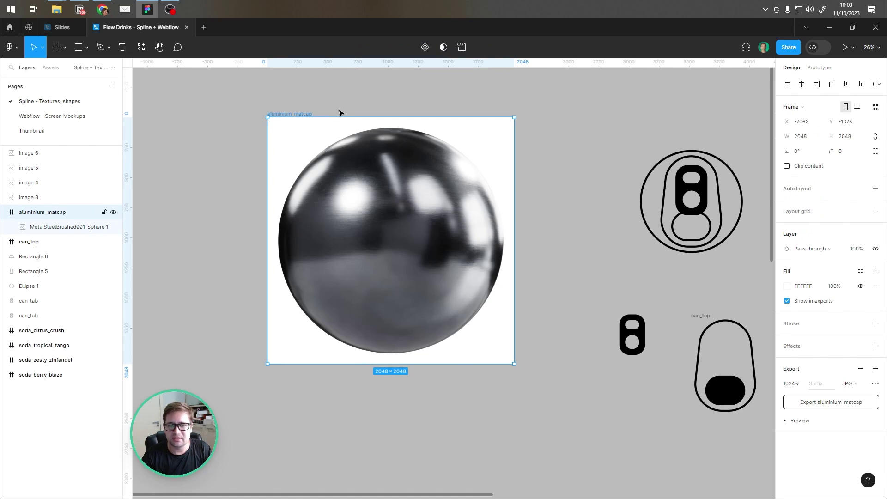
- Switch back to the untitled Spline scene and change the cylinder's Color material layer to Matcap
left_click(102, 8)
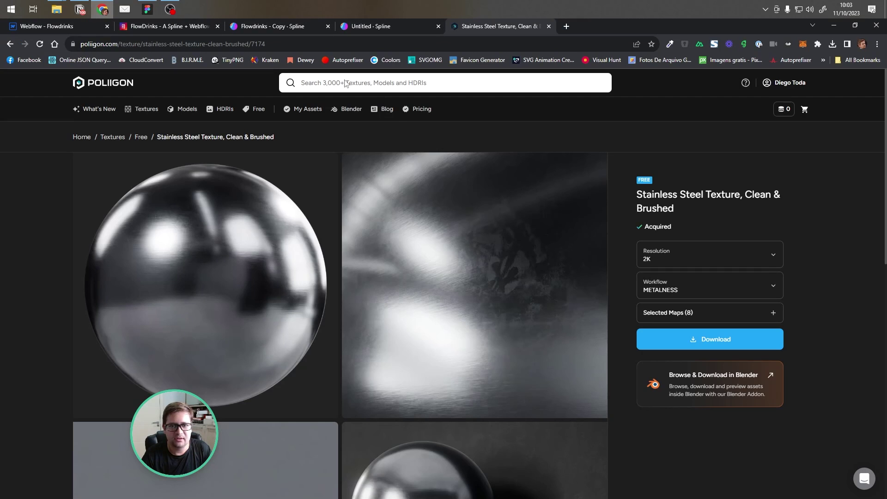
left_click(370, 24)
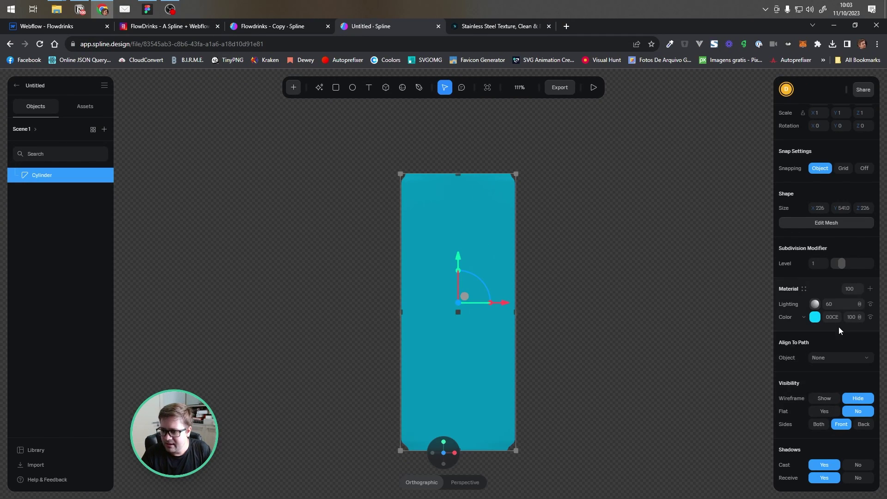
scroll(839, 326, "down", 1)
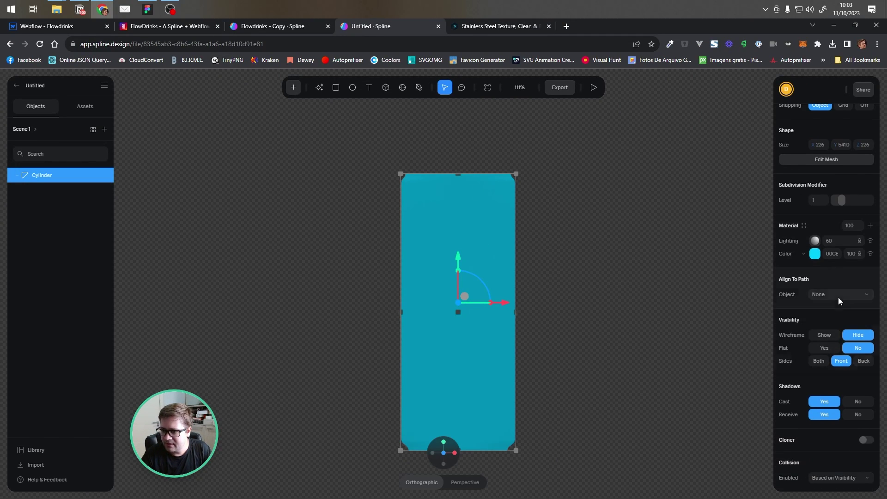
left_click(802, 254)
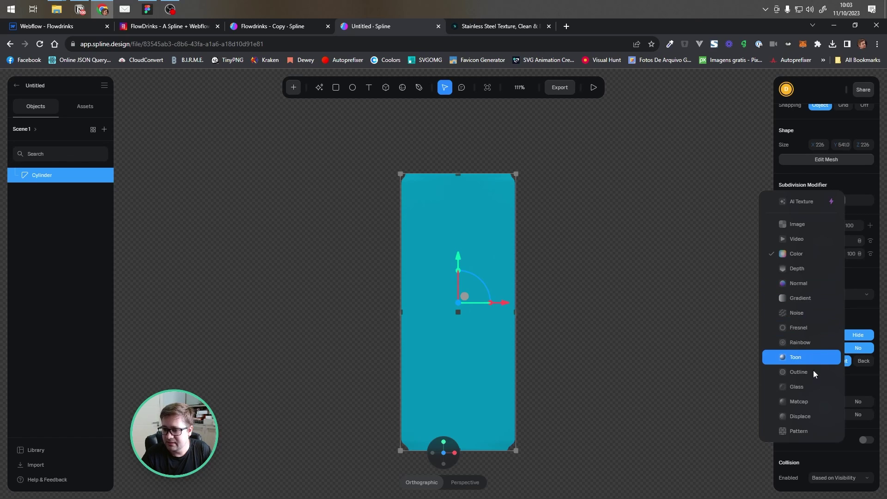
left_click(801, 401)
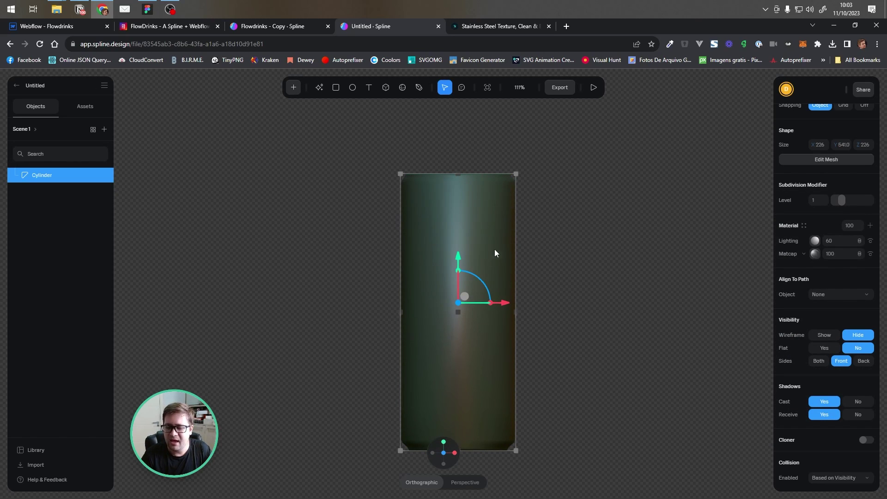
- Try several Spline Library images as the cylinder's matcap, ending with the gold one, and check the reflections by orbiting around the can
left_click(814, 254)
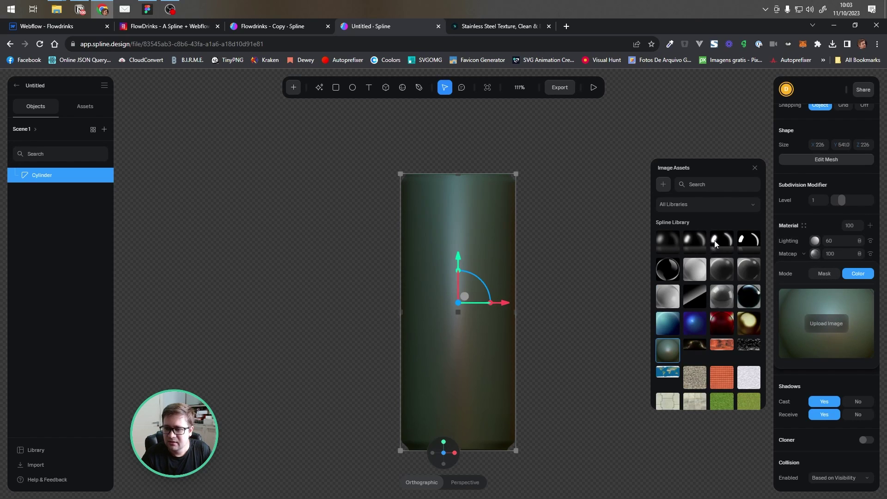
left_click(716, 243)
left_click(747, 242)
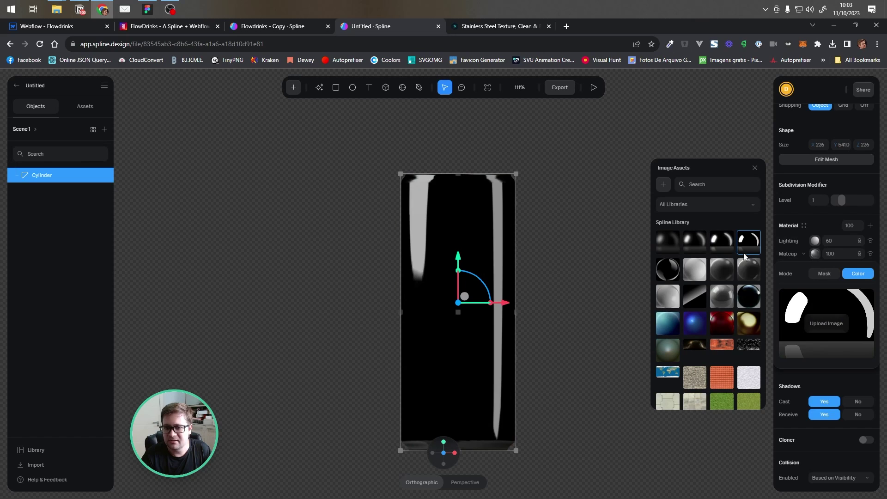
left_click(660, 274)
left_click(668, 294)
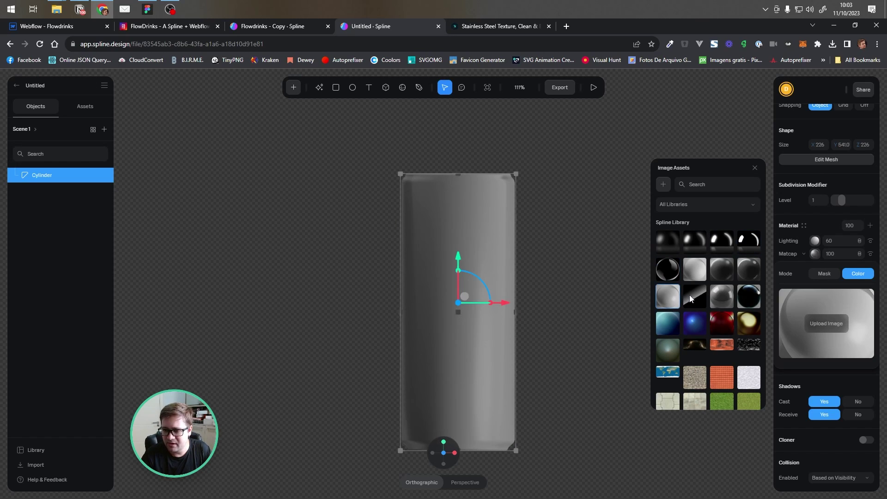
left_click(689, 295)
left_click(714, 296)
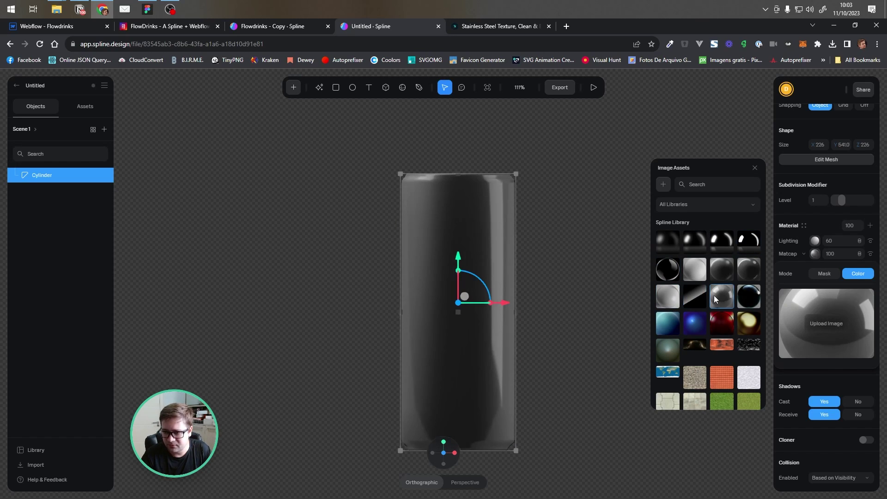
left_click(752, 298)
left_click(749, 324)
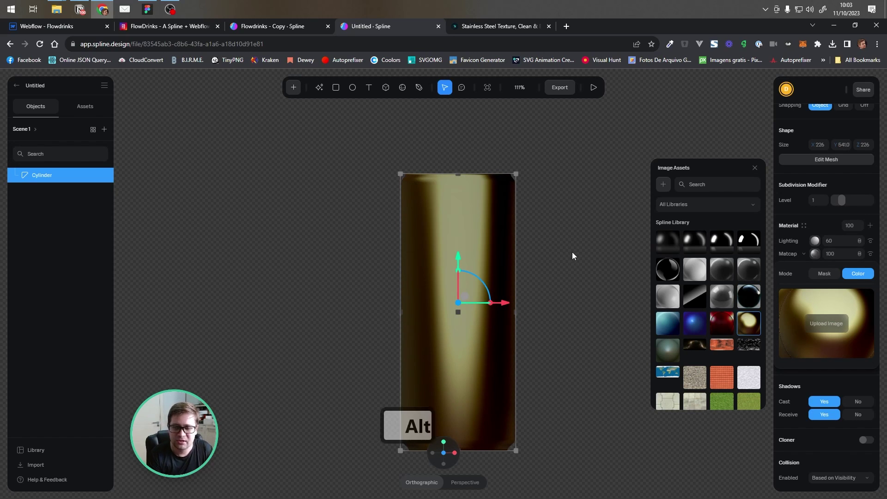
mouse_move(580, 241)
left_mouse_down("alt")
mouse_move(513, 276)
mouse_move(526, 325)
mouse_move(558, 300)
mouse_move(553, 210)
mouse_move(598, 201)
mouse_move(586, 257)
mouse_move(537, 252)
mouse_move(534, 214)
mouse_move(576, 232)
mouse_move(581, 245)
mouse_move(578, 224)
mouse_move(557, 230)
mouse_move(587, 231)
left_mouse_up("alt")
left_click(447, 454)
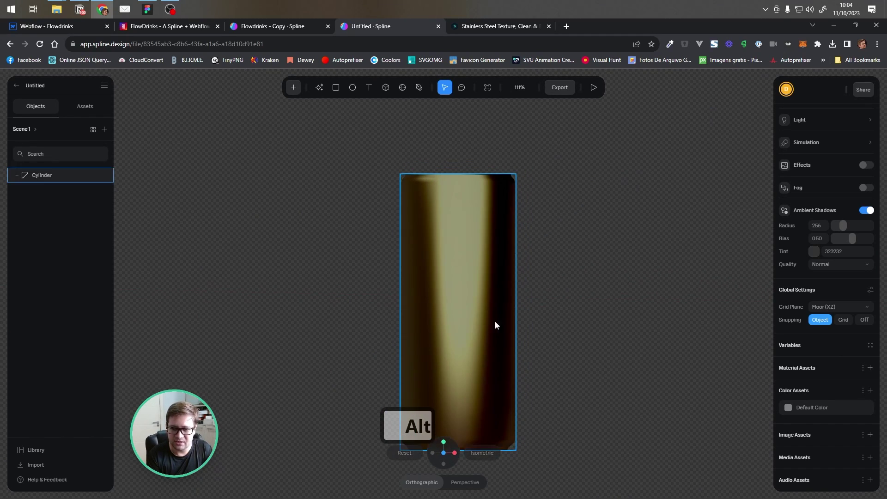
- Add a new local image asset to the cylinder's Matcap layer and name it Alluminium
left_click(461, 215)
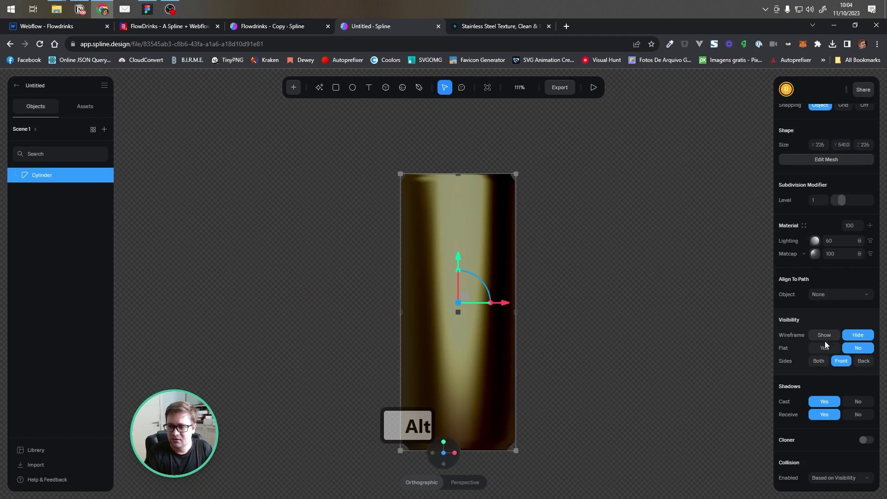
left_click(815, 253)
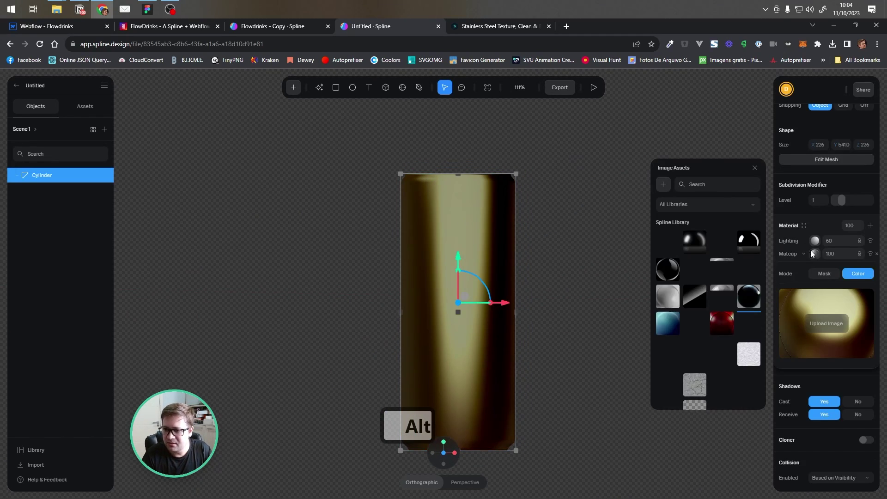
left_click(661, 184)
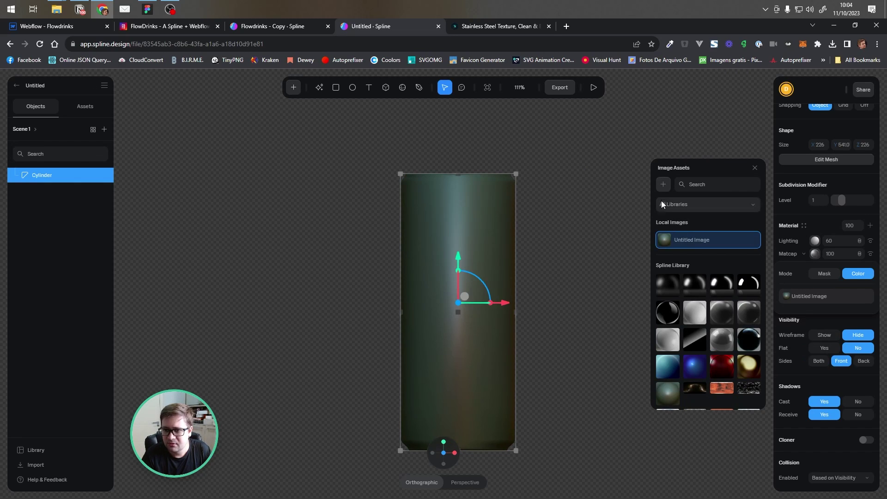
double_click(687, 243)
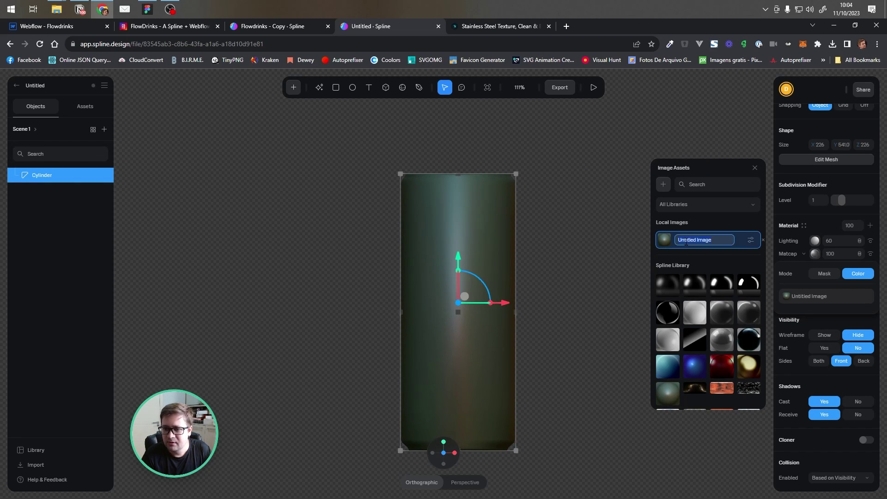
type("Alluminium")
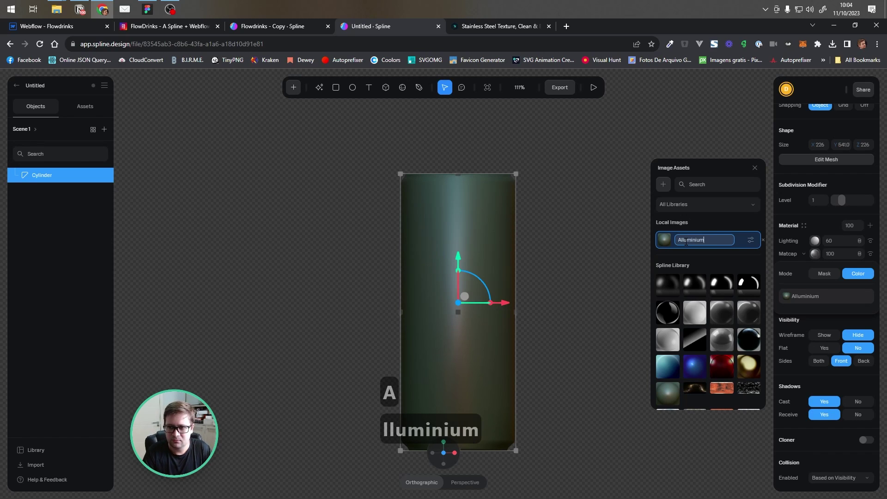
key("Return")
- Replace the Alluminium asset's picture with the metal_brush image from the Spline & Webflow > FLOW DRINKS folder
left_click(750, 241)
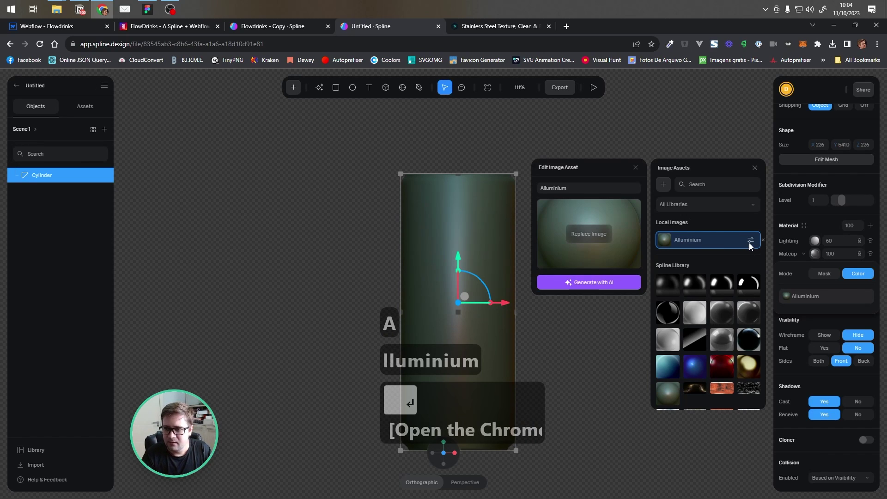
left_click(580, 231)
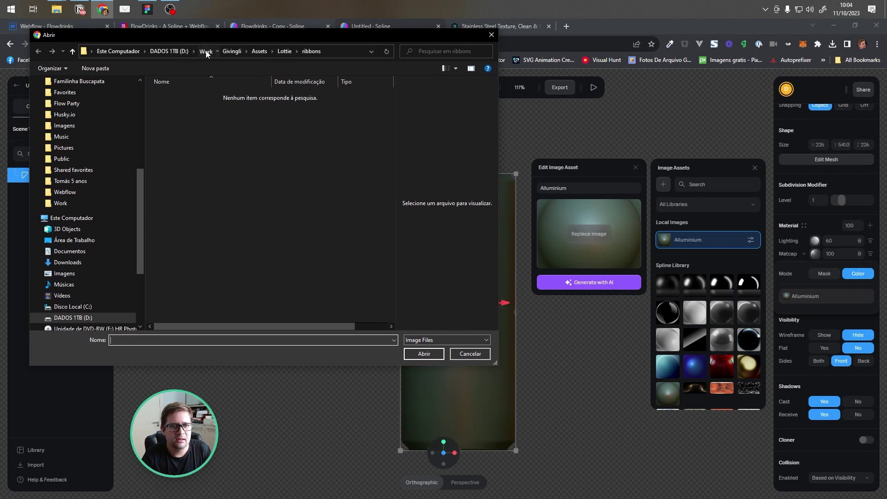
scroll(205, 247, "down", 10)
double_click(188, 299)
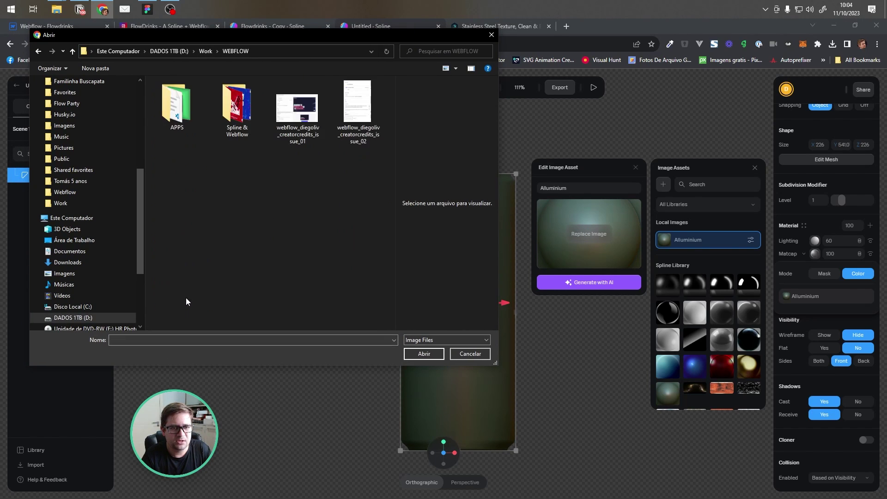
double_click(237, 121)
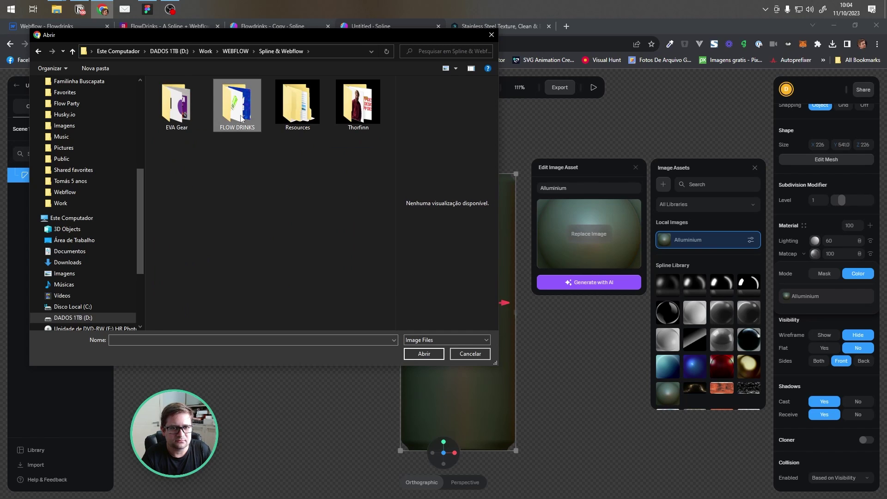
double_click(240, 115)
left_click(167, 215)
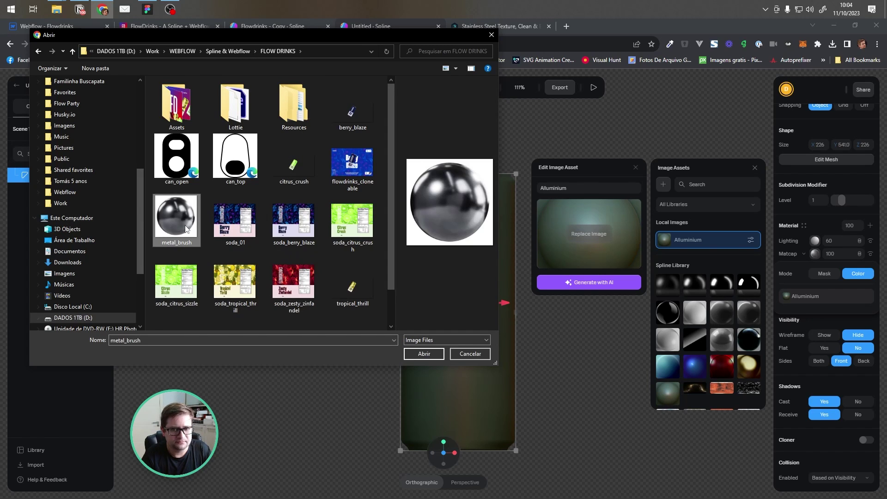
left_click(418, 354)
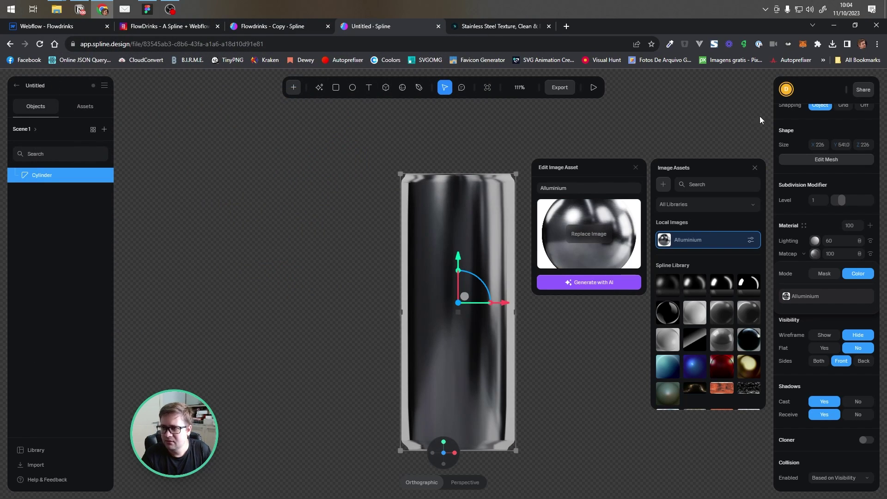
left_click(635, 168)
left_click(581, 139)
- Check the brushed metal reflections from below the can, return to the front view and reselect the cylinder
left_click(491, 306)
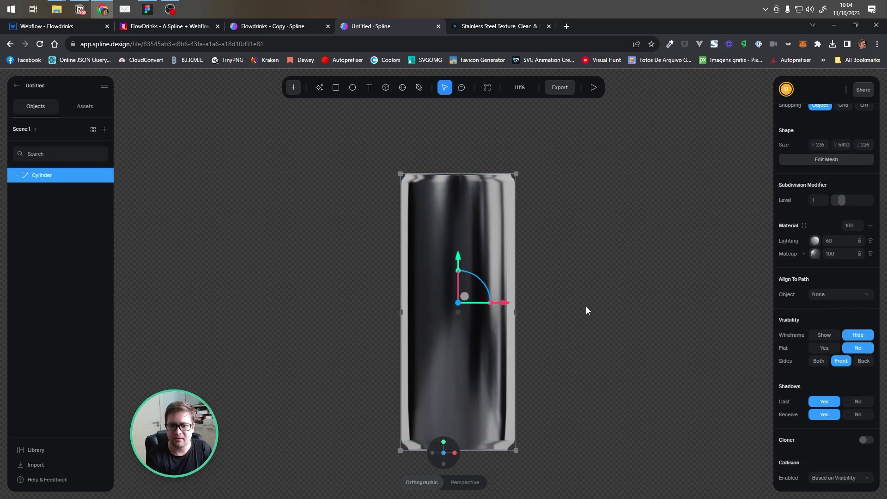
left_click_drag(584, 298, 589, 276, "alt")
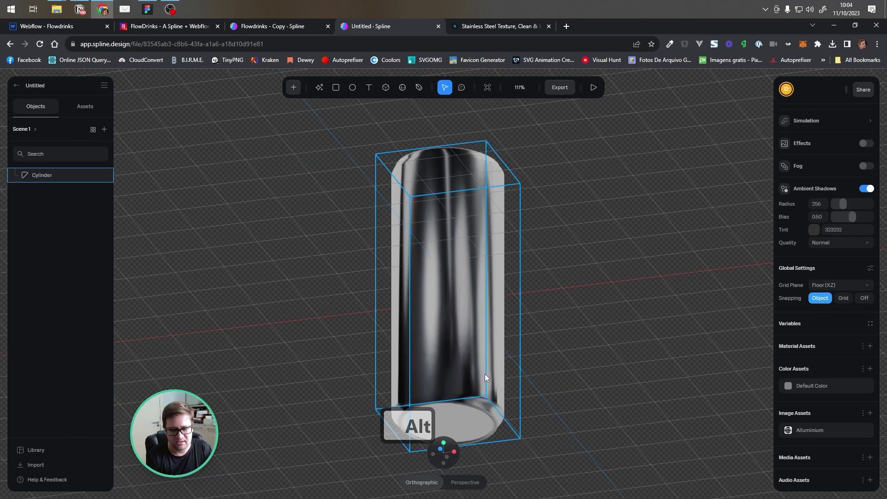
left_click(440, 449)
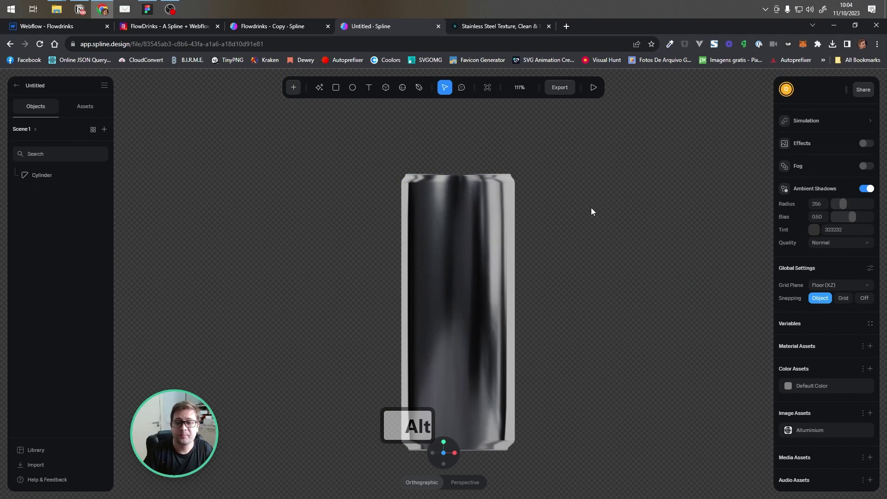
left_click(496, 225)
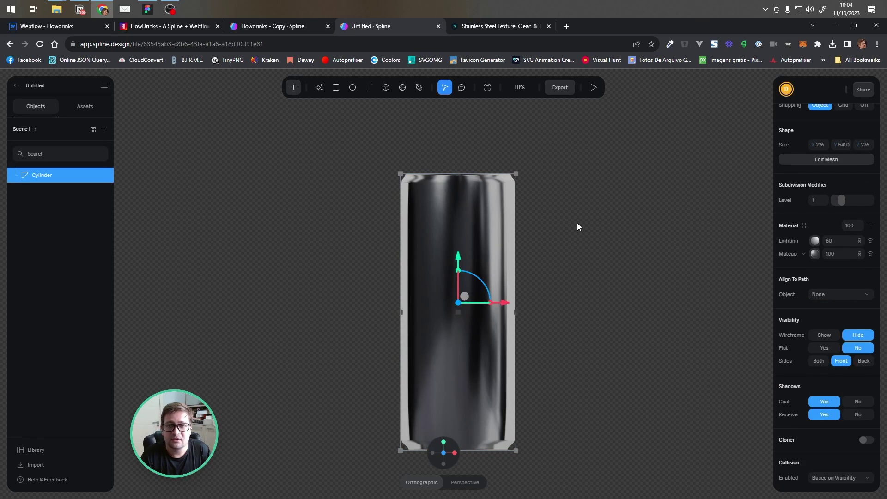
left_click_drag(578, 226, 369, 231)
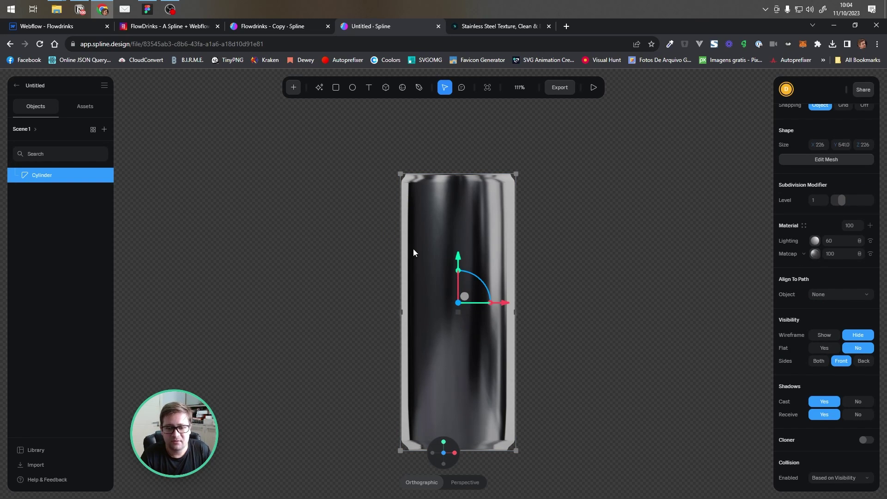
- Switch to the Flowdrinks - Copy scene, examine the Berry Blaze can through the Personal Camera, and restore the original viewport camera
left_click(272, 27)
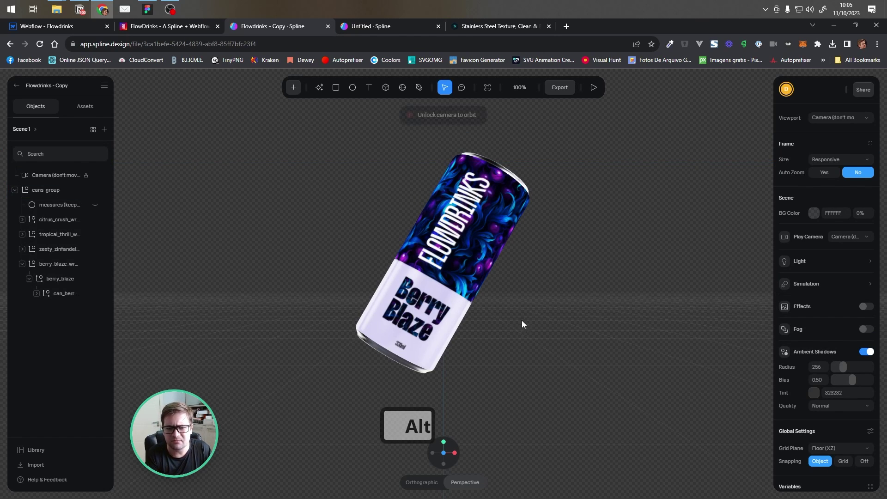
left_click_drag(522, 320, 557, 304, "alt")
left_click(819, 117)
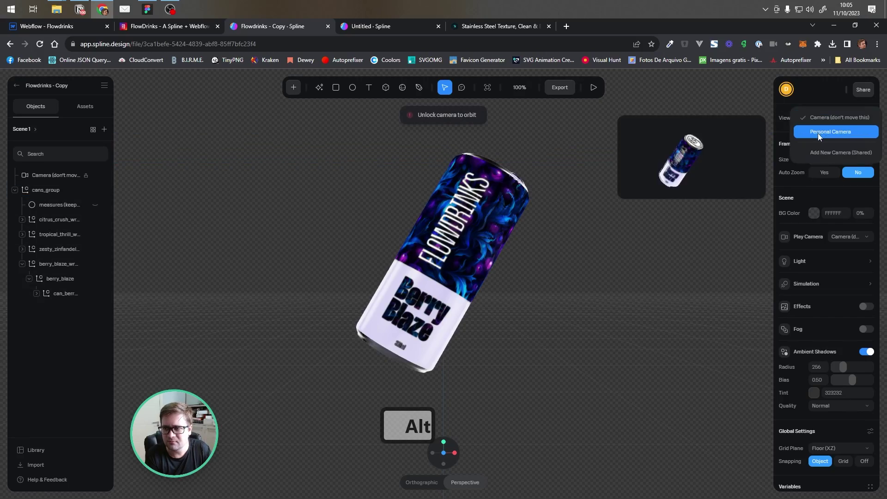
left_click(809, 135)
mouse_move(573, 270)
left_mouse_down("alt")
mouse_move(582, 254)
mouse_move(586, 282)
mouse_move(559, 267)
mouse_move(586, 279)
mouse_move(573, 275)
mouse_move(575, 268)
left_mouse_up("alt")
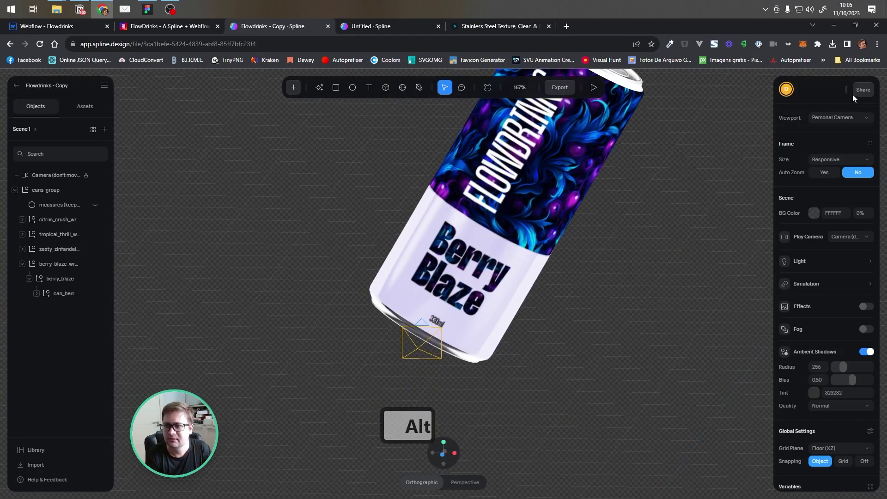
left_click(848, 116)
left_click(817, 107)
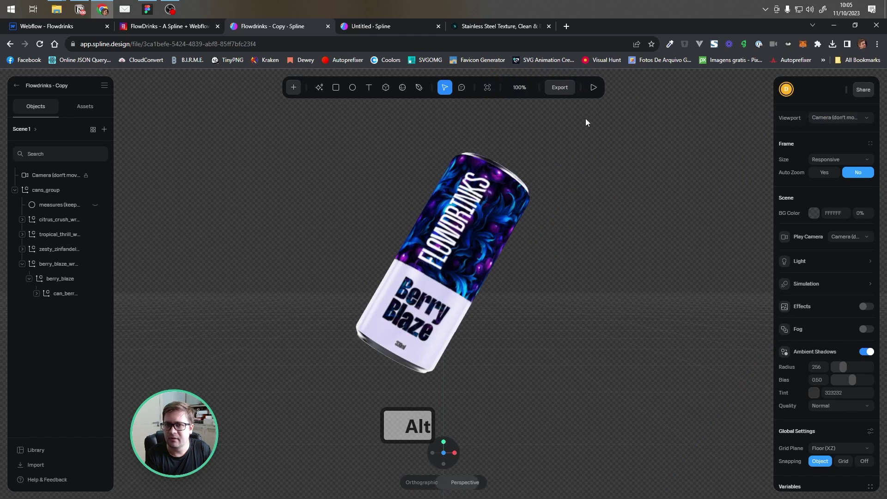
- Switch back to the untitled scene and hide the Lighting layer of the cylinder's material
left_click(370, 27)
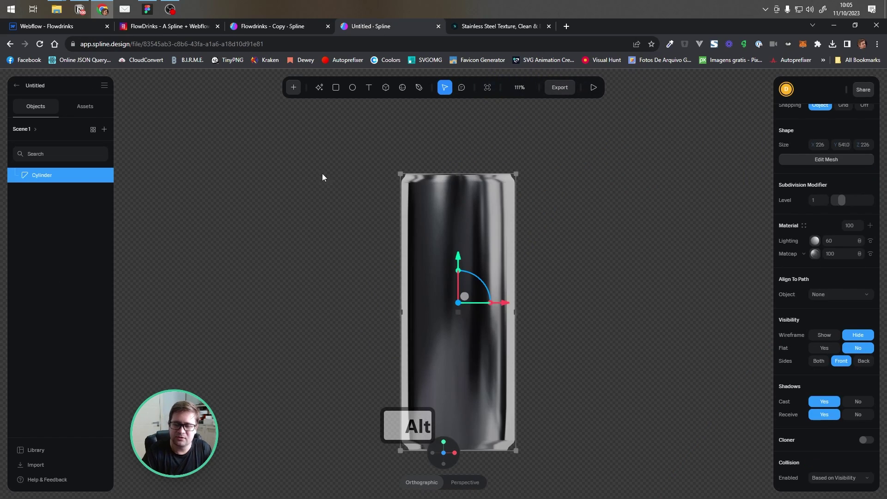
middle_click_drag(572, 305, 554, 285)
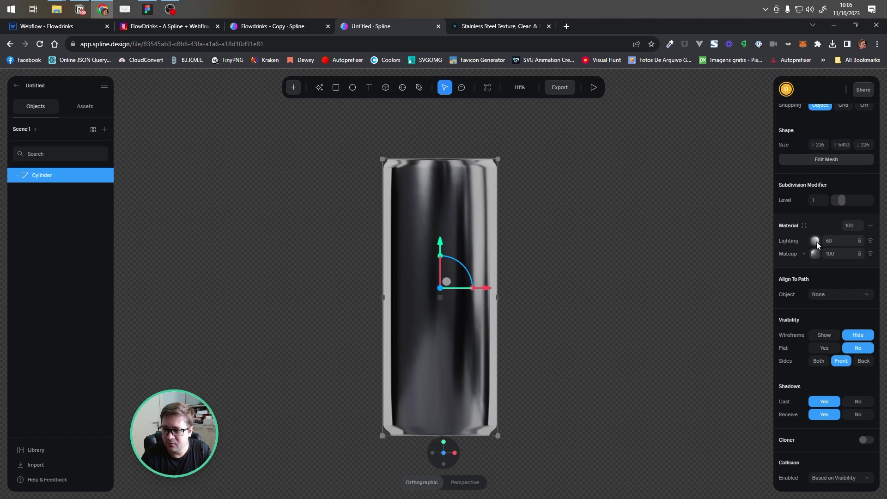
left_click(871, 242)
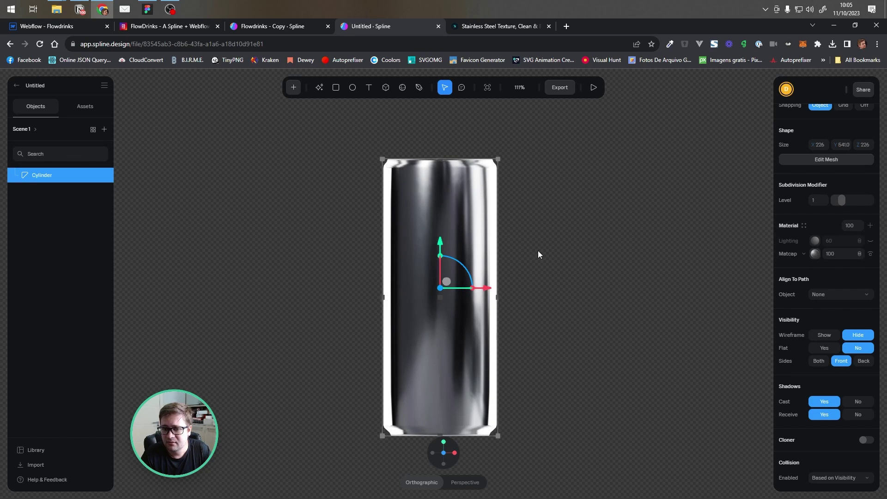
- Add a material layer to the cylinder, place it between Lighting and Matcap, and change its type to Image
left_click(870, 226)
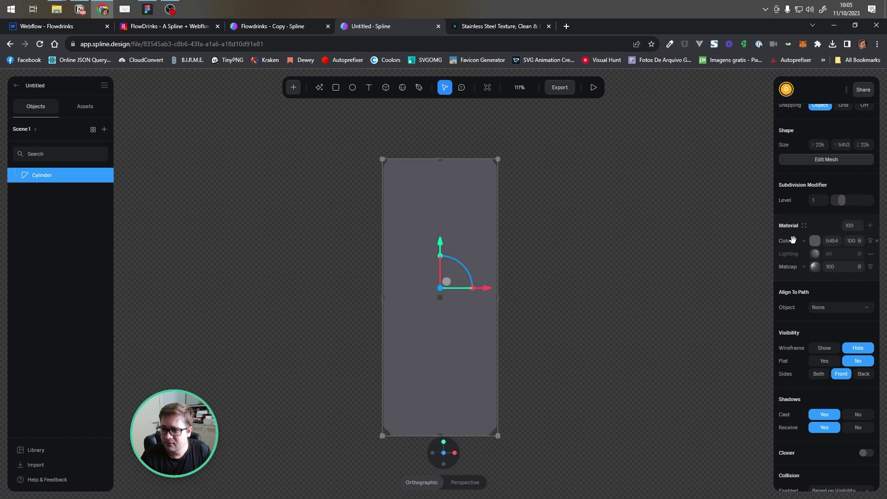
left_click(805, 254)
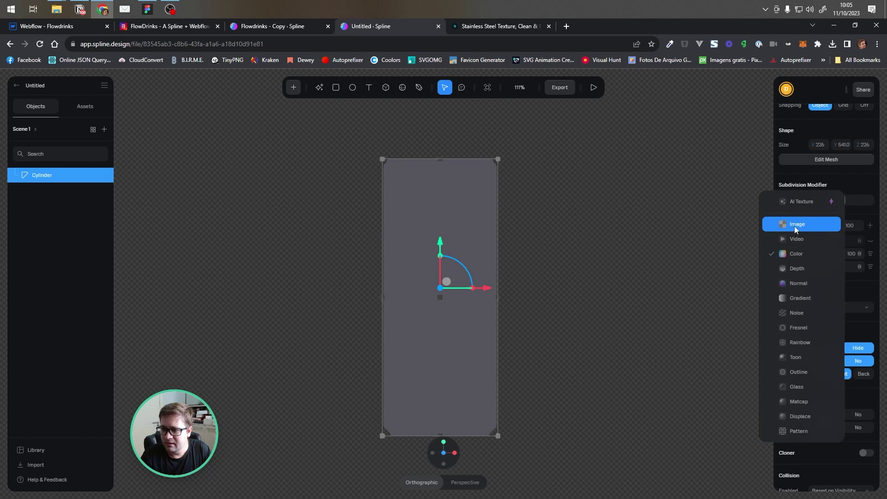
left_click(794, 225)
- Improve the cylinder's texture projection, inspect the checkered pattern around the can, and return to the front view
scroll(800, 212, "up", 2)
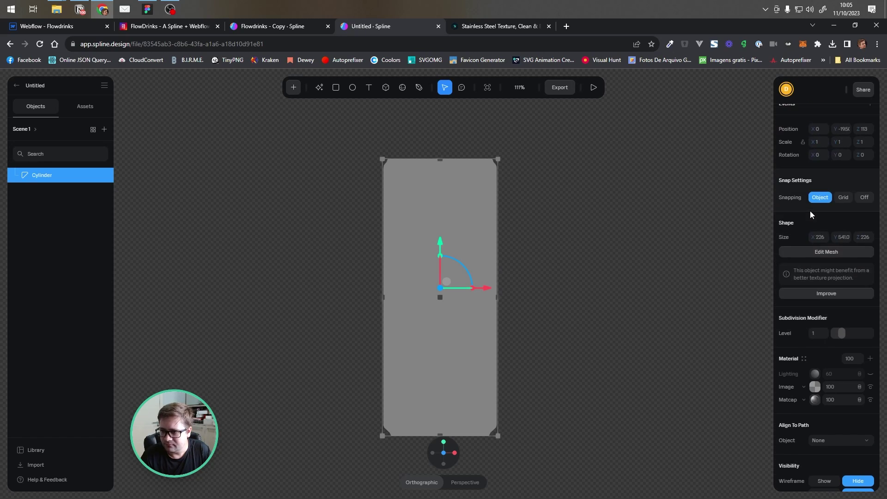
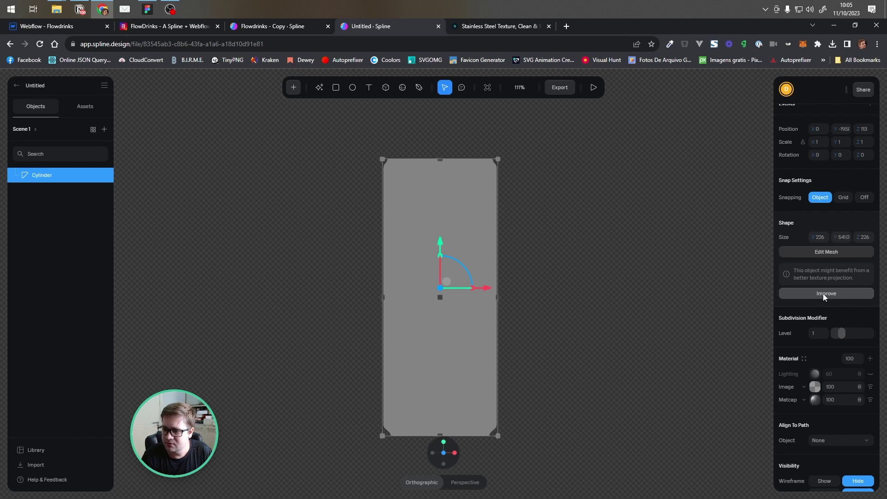
left_click(823, 294)
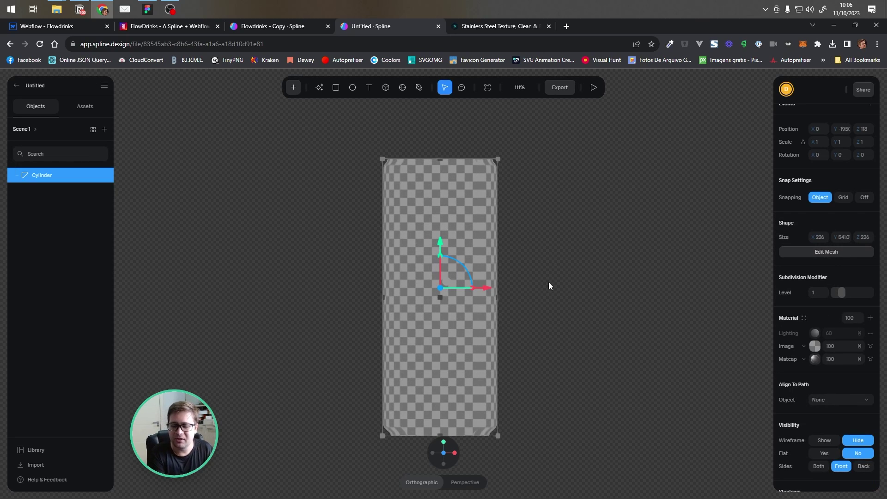
key("ctrl+z")
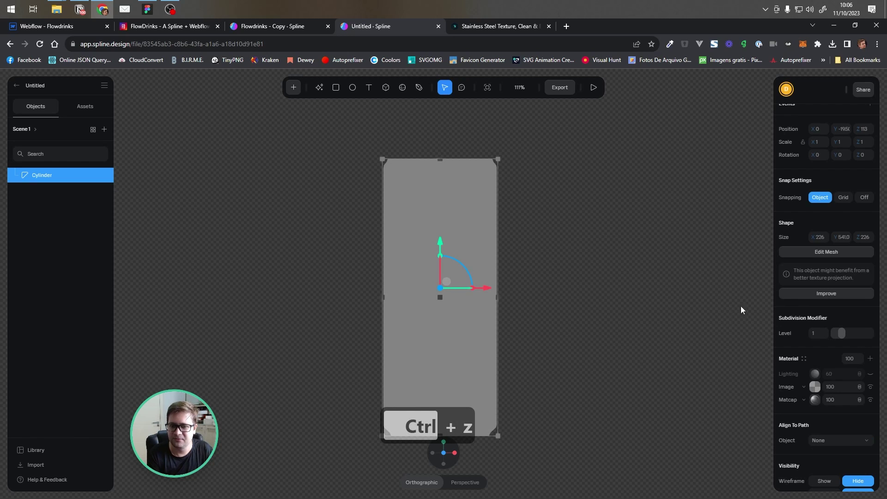
left_click(827, 293)
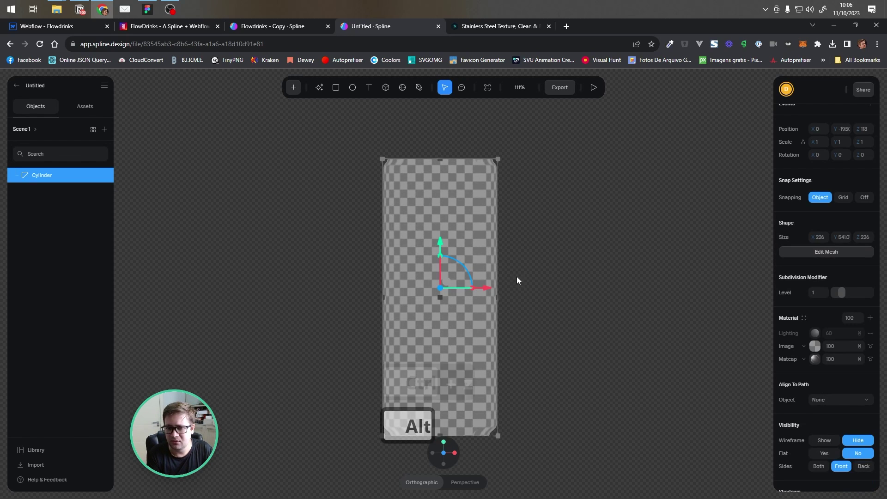
left_click_drag(517, 276, 532, 253, "alt")
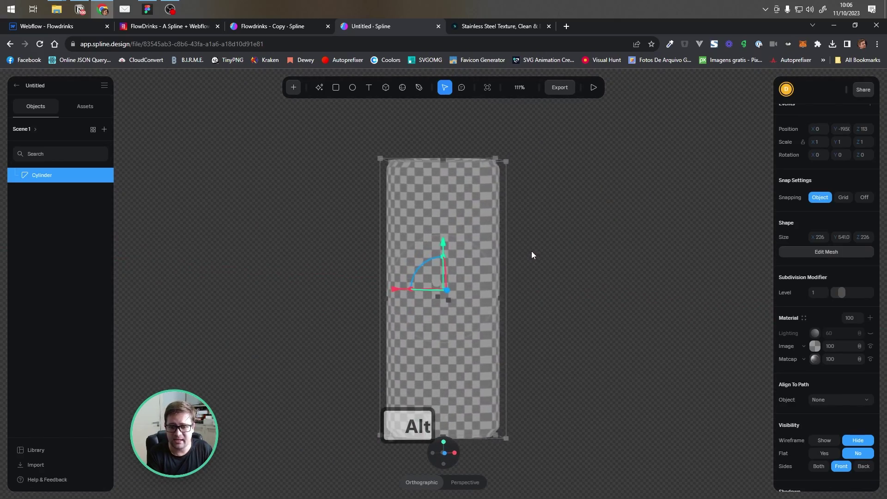
left_click(448, 455)
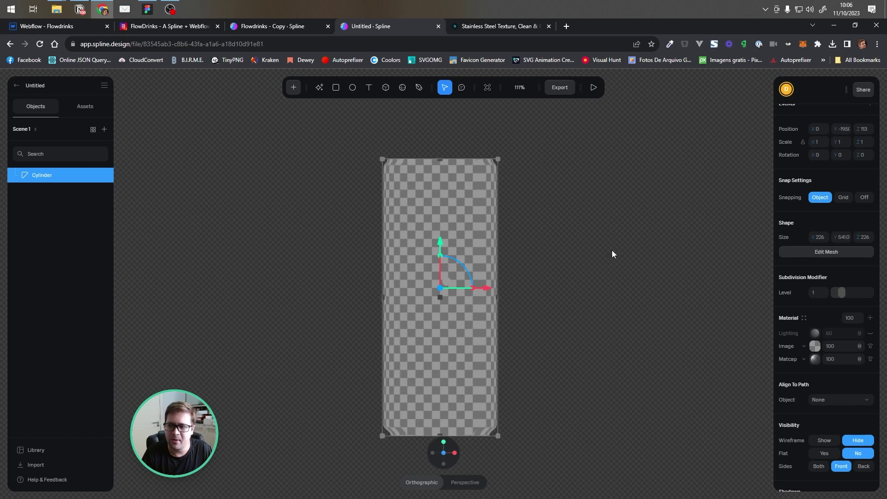
- Create a new image asset for the cylinder's Image layer and name it Berry Blaze
left_click(814, 347)
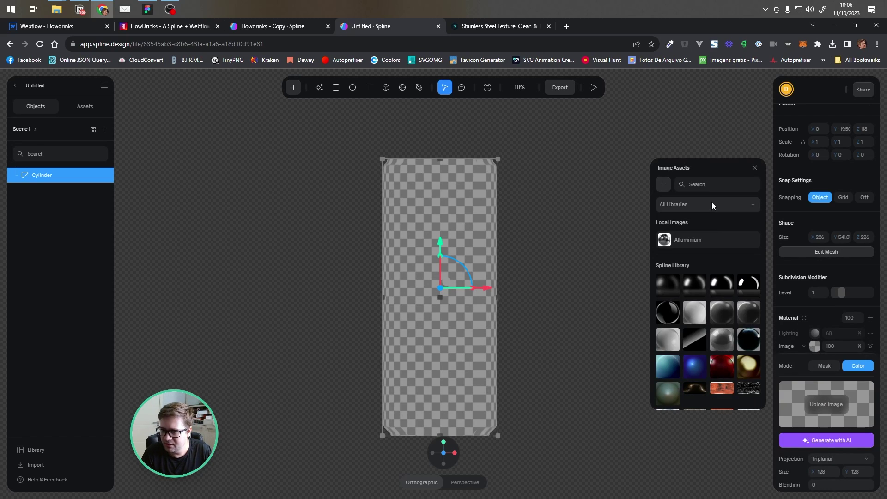
left_click(663, 184)
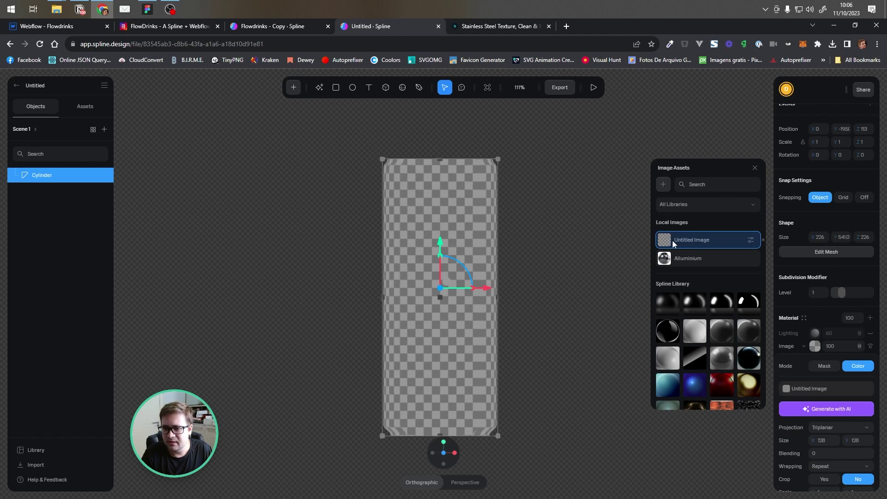
double_click(696, 240)
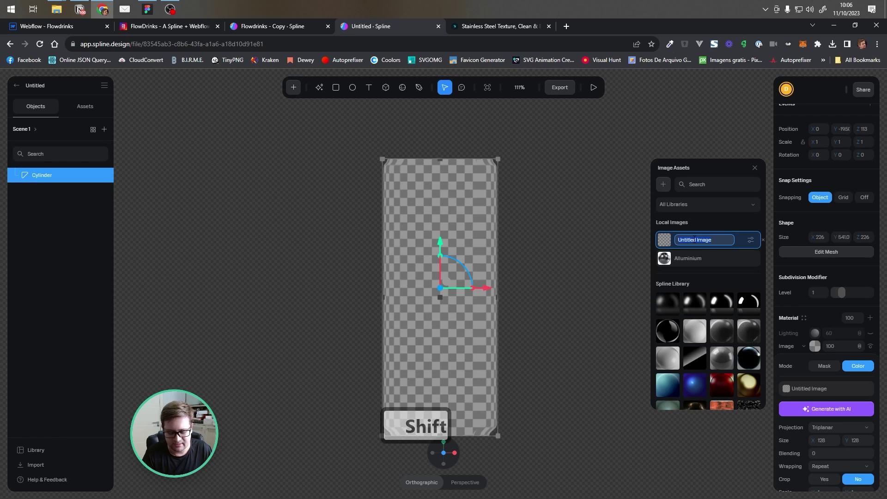
type("Berry Blaze")
key("Return")
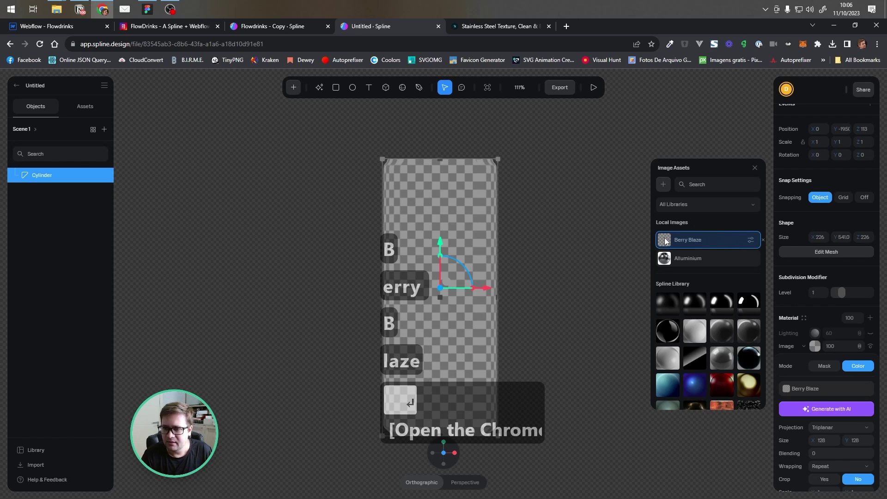
- Replace the Berry Blaze asset's placeholder with the soda_berry_blaze image file and close the asset editor
left_click(750, 240)
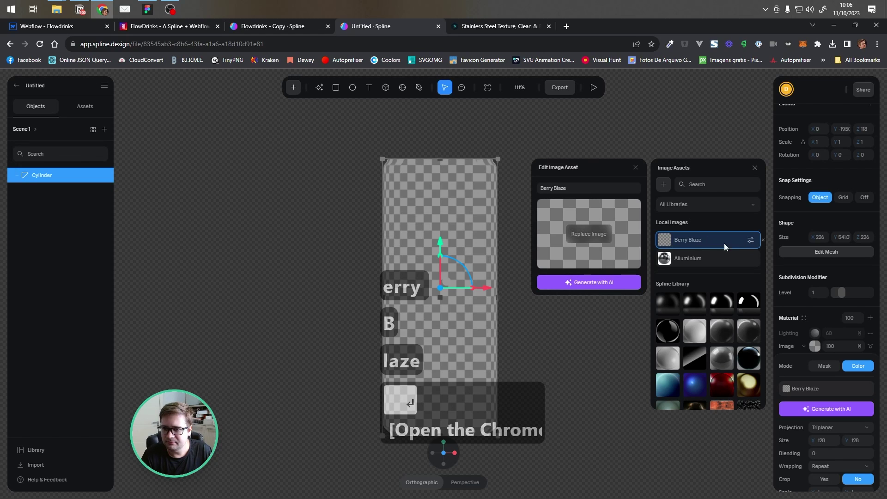
left_click(591, 234)
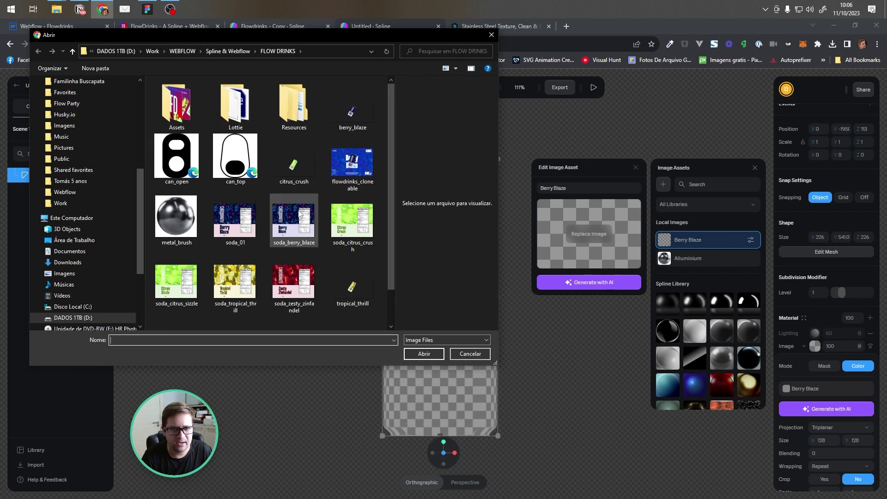
left_click(284, 230)
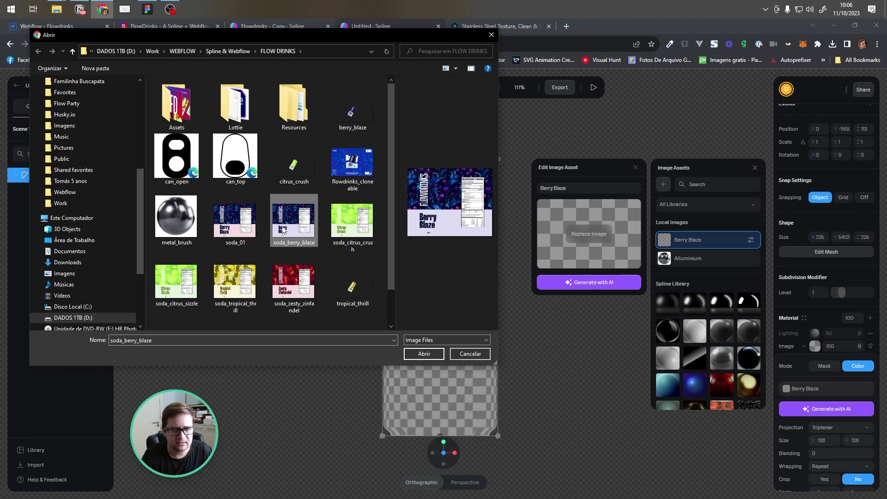
left_click(425, 354)
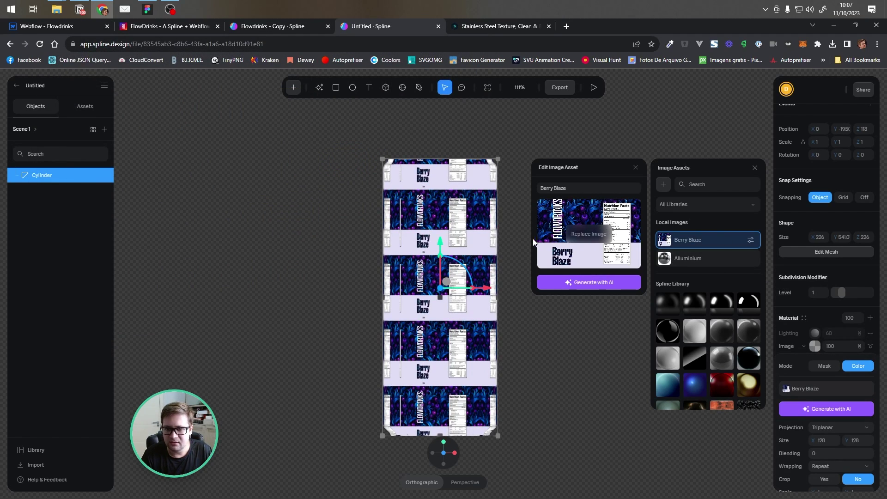
left_click(636, 168)
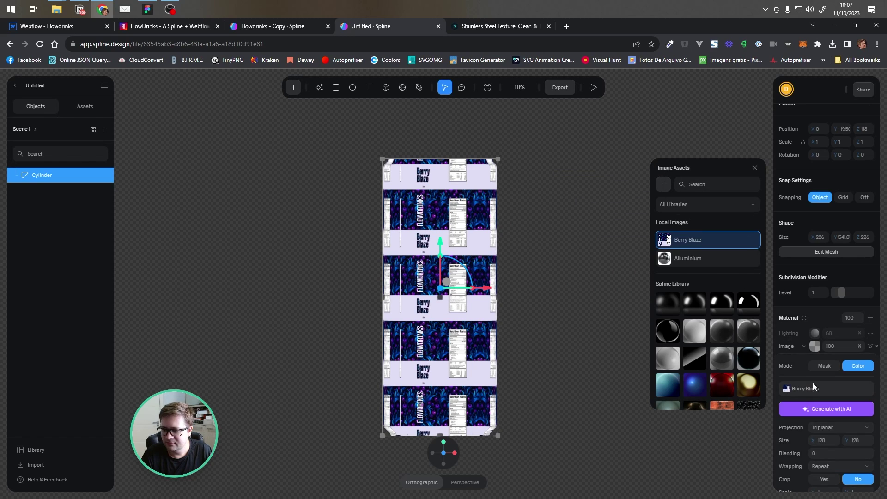
- Set the label image's wrapping to Clamp and its projection to Cylindrical
scroll(813, 386, "down", 2)
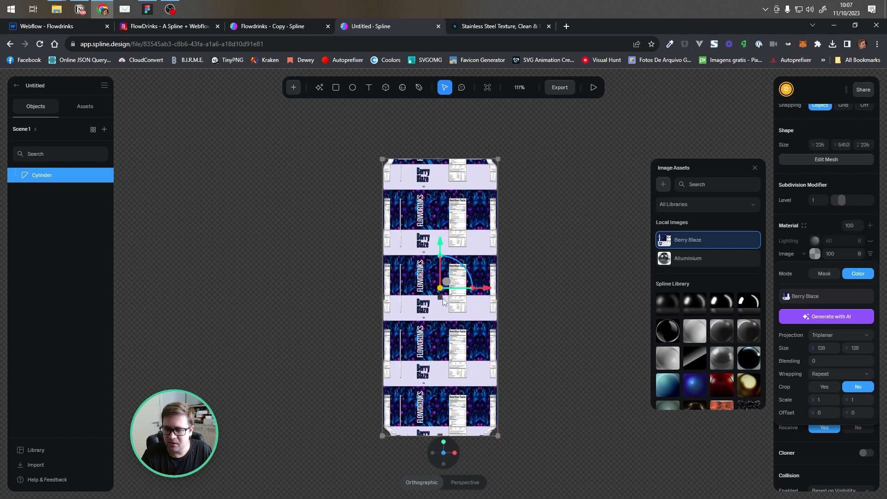
scroll(823, 363, "down", 1)
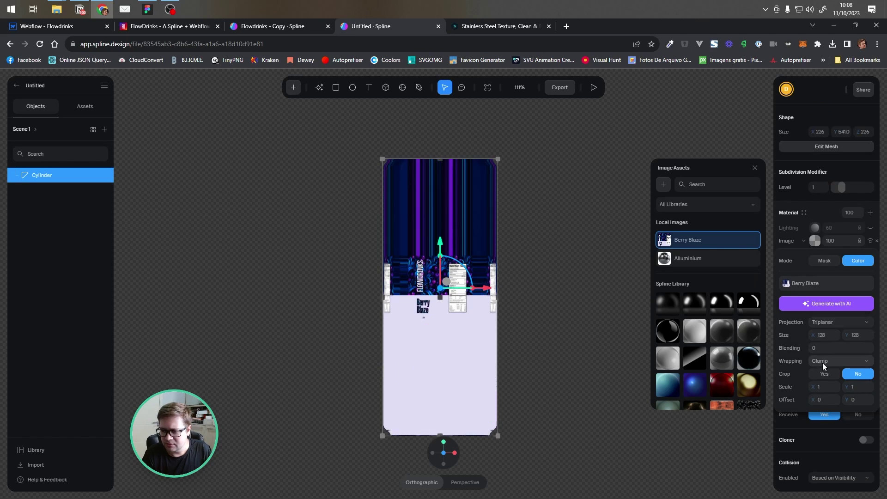
left_click(825, 322)
left_click(825, 307)
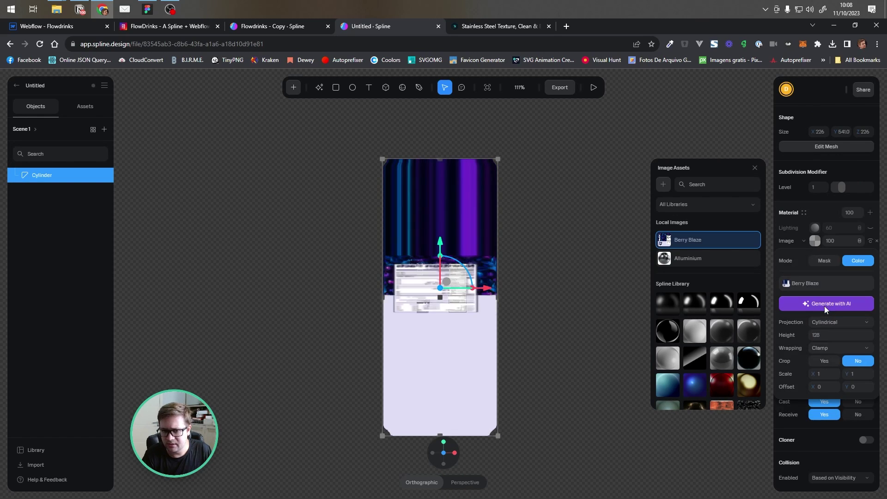
- Try a projection height of 160 for the label image, and increase it to 645
left_click(830, 334)
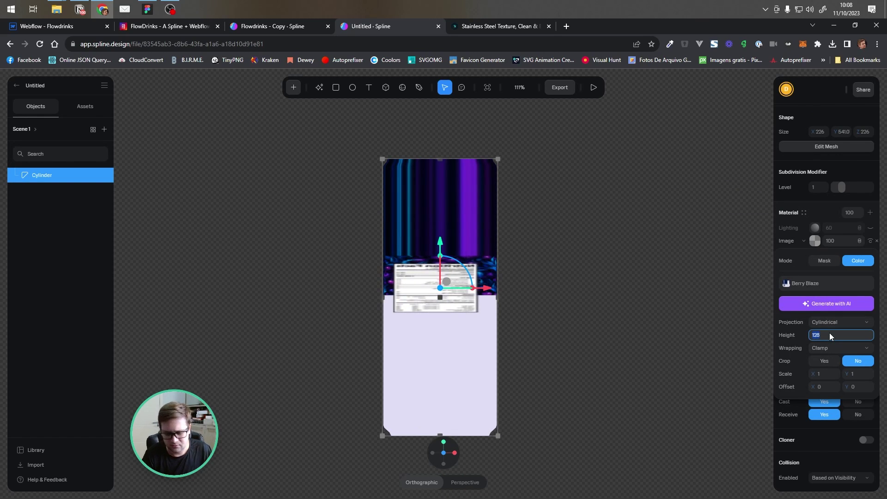
type("160")
key("Return")
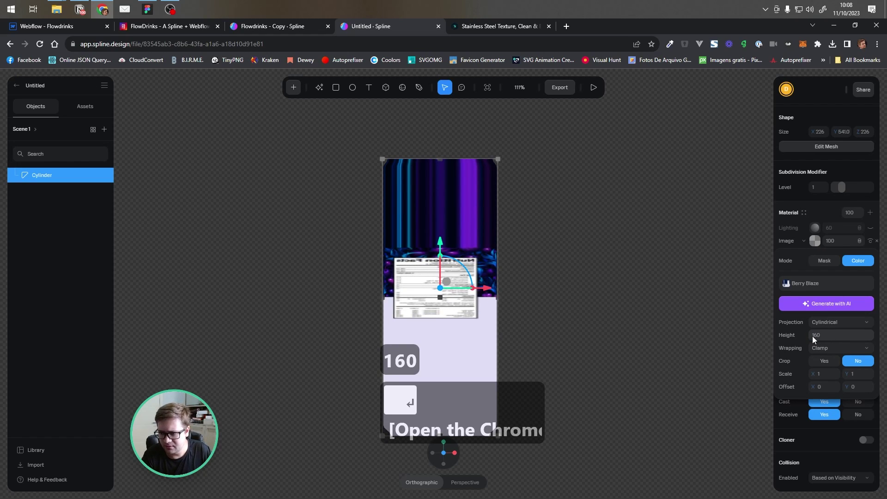
left_click(851, 338)
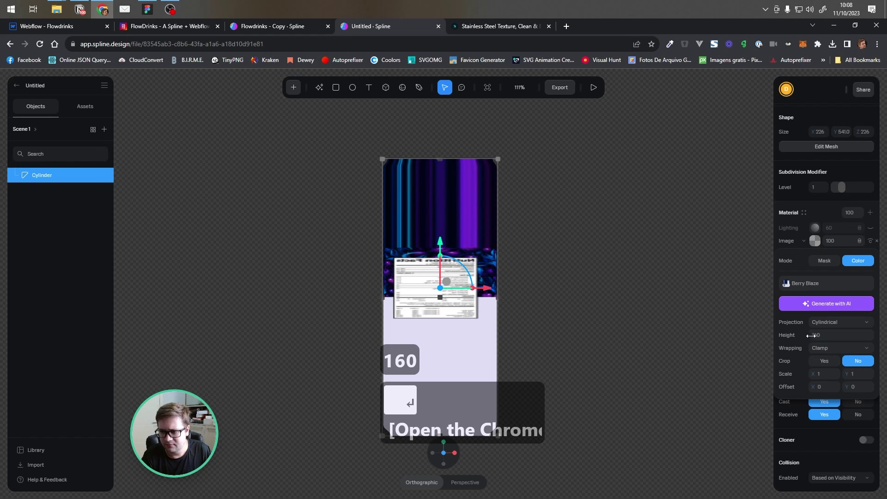
left_click_drag(813, 335, 871, 335)
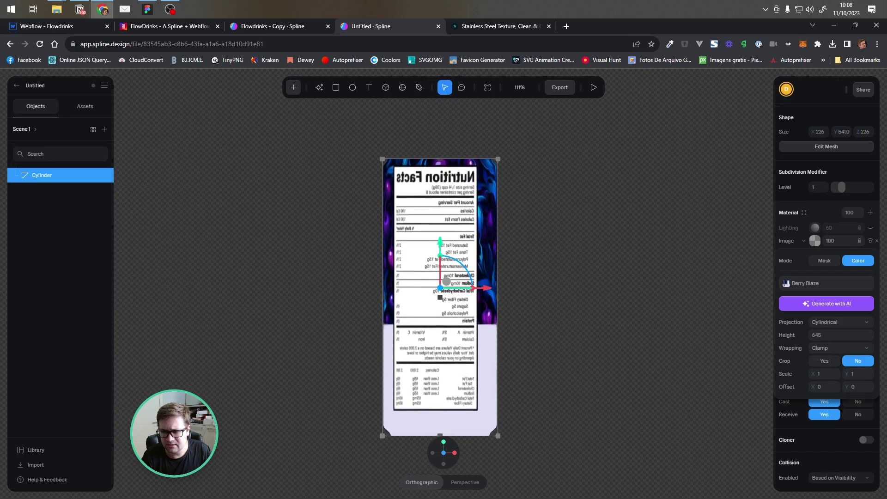
- Enable cropping on the label image and scale it to about -1.05 in X and 0.70 in Y
left_click(830, 361)
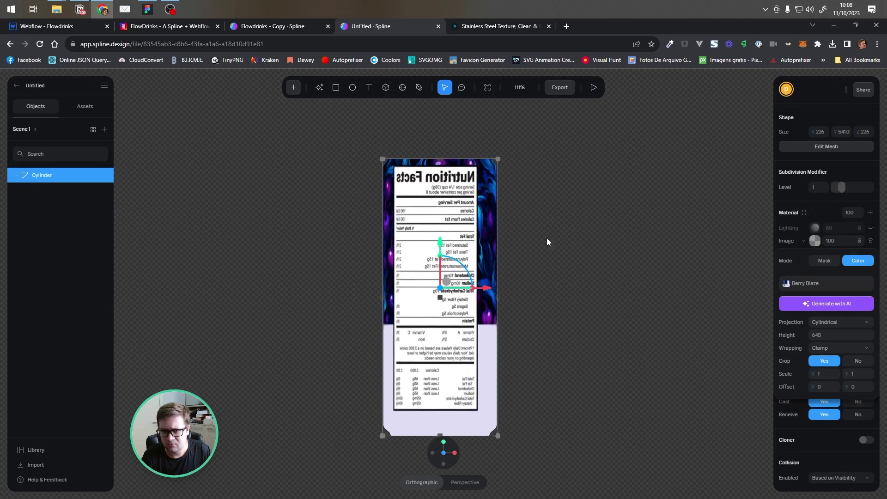
mouse_move(569, 211)
left_mouse_down("alt")
mouse_move(574, 230)
mouse_move(568, 217)
left_mouse_up("alt")
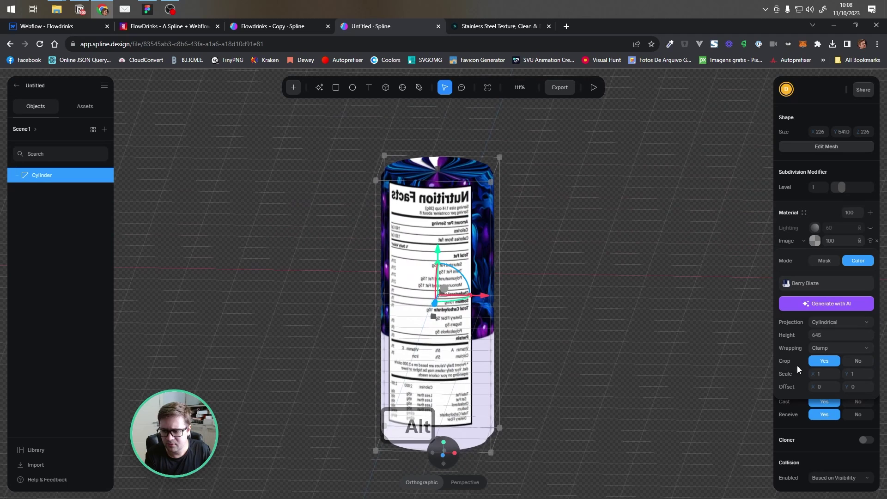
left_click_drag(813, 375, 803, 375)
key("ctrl+z")
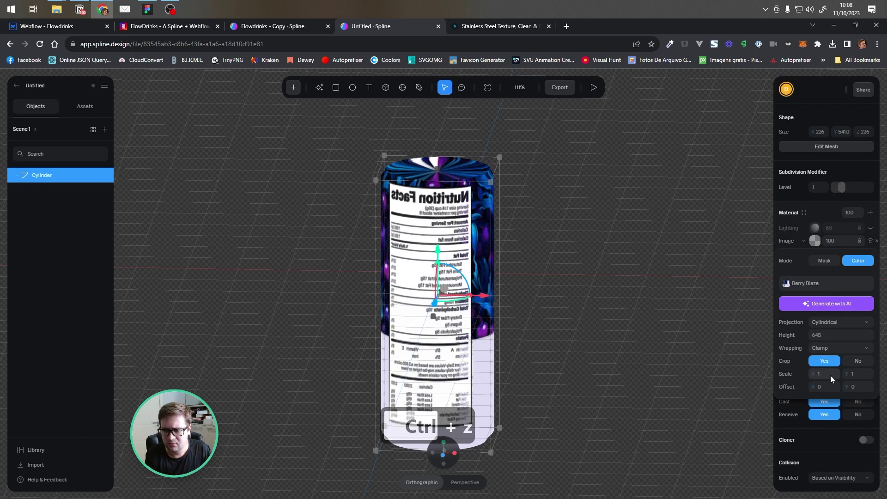
left_click_drag(849, 374, 825, 373)
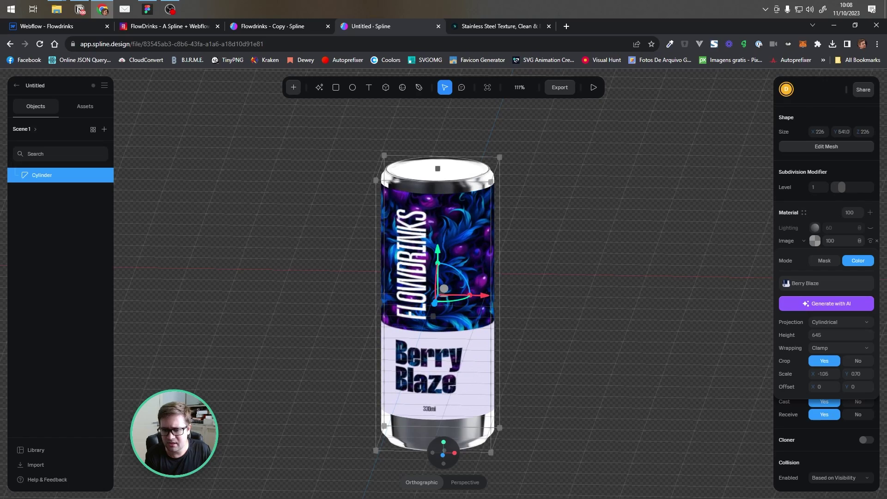
- Set the label image's X scale to -1, check the label around the can, and return to the front view
left_click_drag(597, 276, 682, 271, "alt")
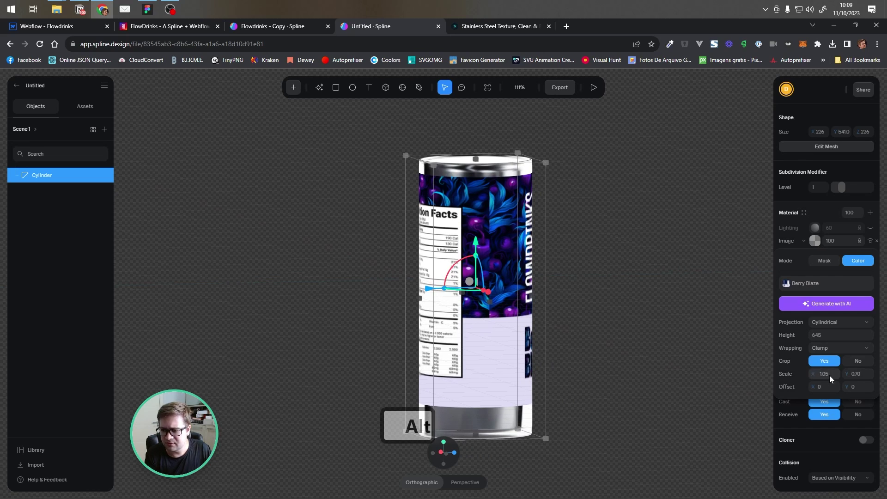
type("-1")
key("Return")
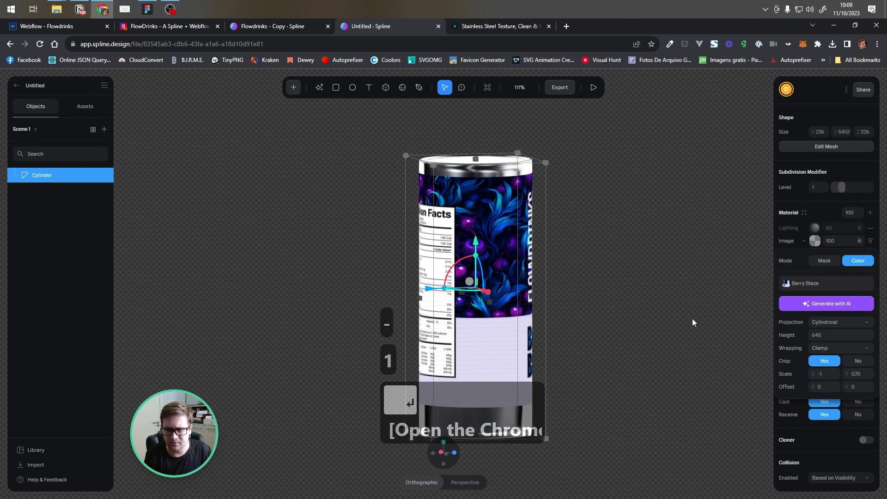
left_click_drag(673, 311, 612, 308, "alt")
left_click(450, 453)
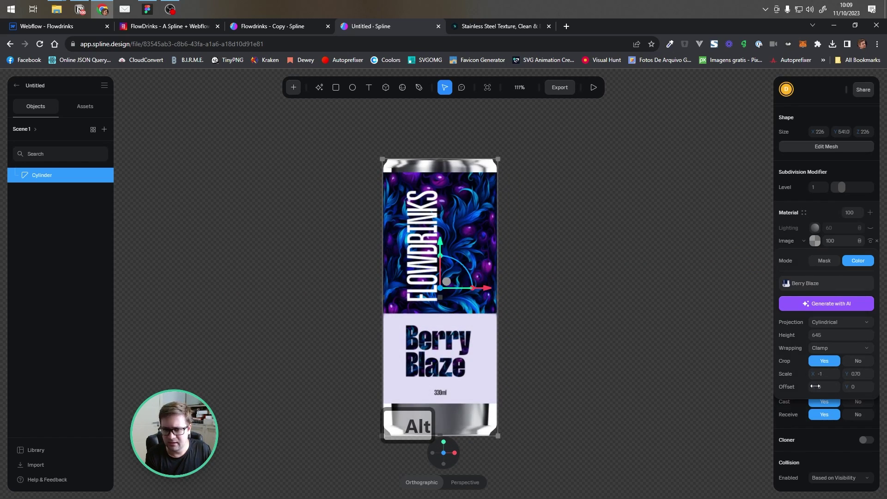
- Set the label image's Y scale to 0.80
left_click_drag(841, 374, 853, 374)
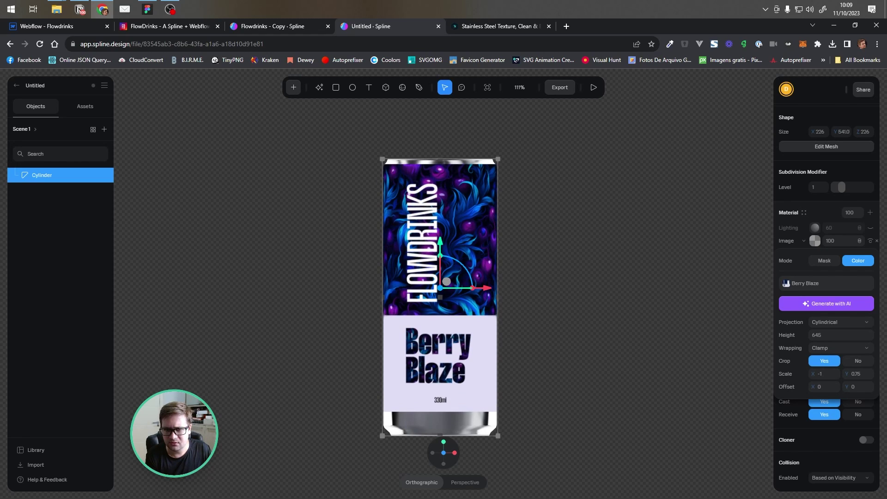
key("Delete")
key("BackSpace")
type("80")
key("Return")
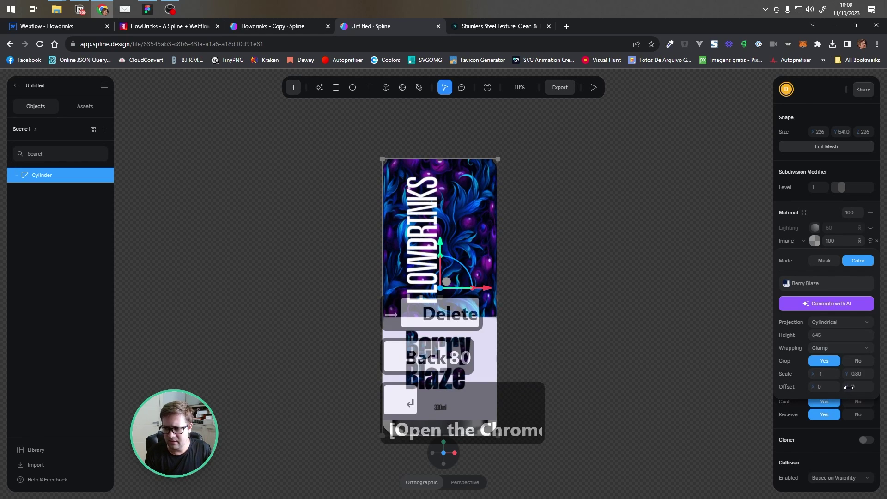
- Set the label image's Y offset to -0.08, inspect the can, and close the image layer settings
left_click_drag(849, 387, 830, 387)
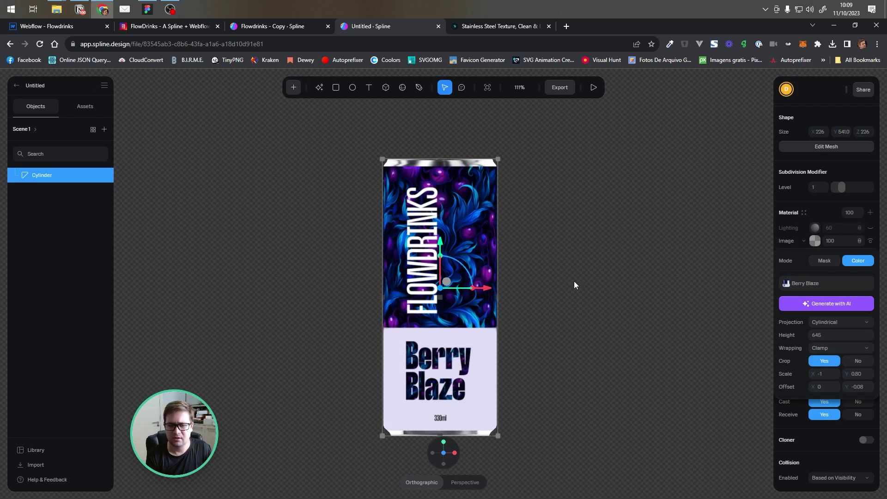
left_click_drag(574, 281, 599, 243, "alt")
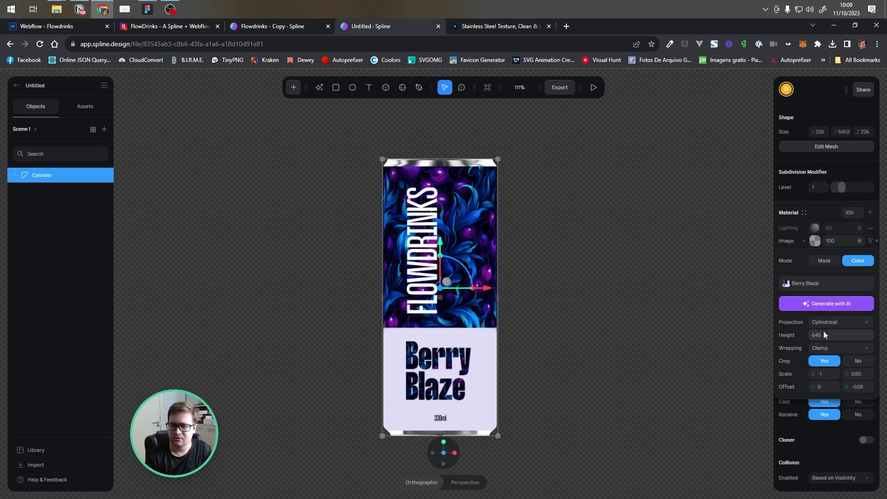
scroll(794, 295, "up", 3)
scroll(794, 295, "down", 3)
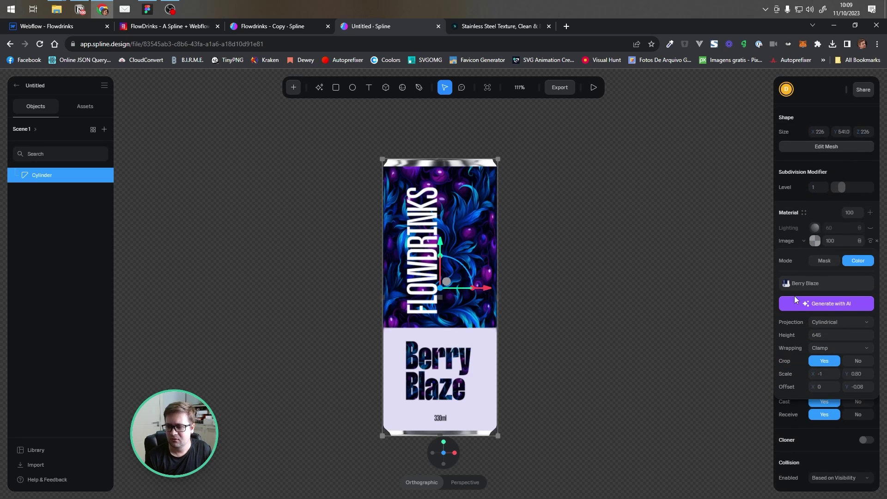
left_click(804, 241)
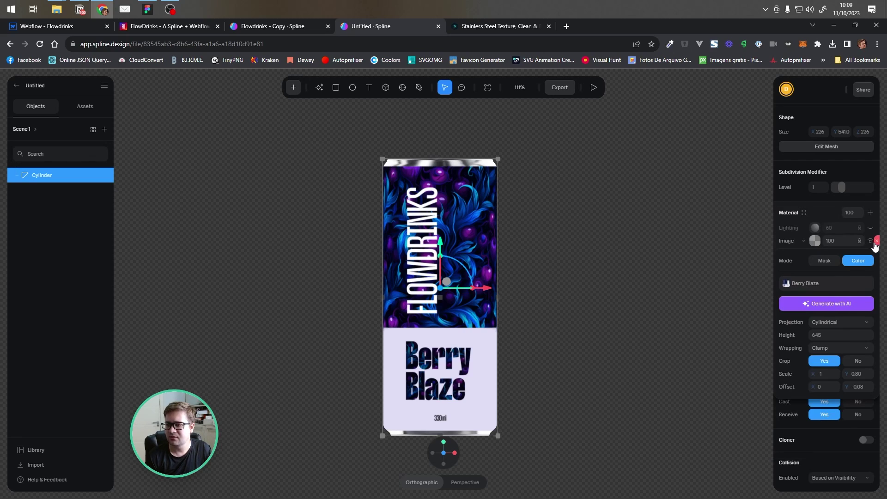
left_click(814, 214)
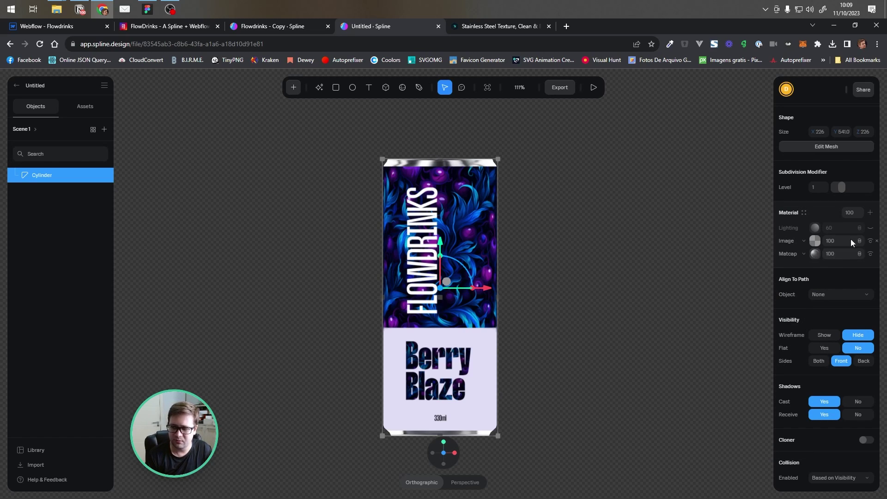
- Add another material layer to the cylinder, change its type to Matcap, and assign it the Alluminium image
left_click(870, 214)
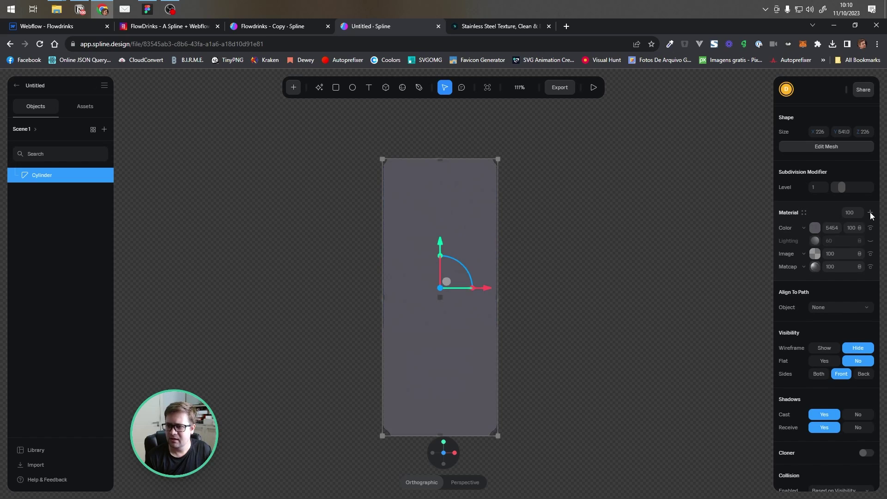
left_click(801, 229)
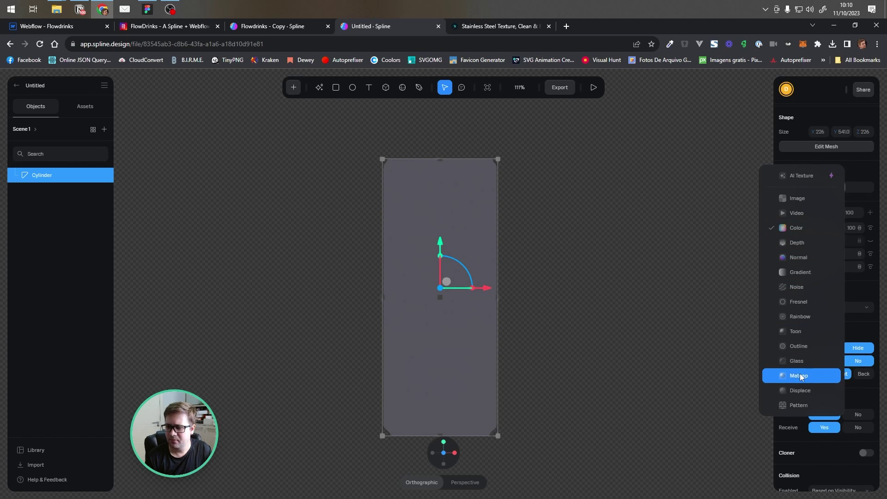
left_click(799, 374)
left_click(815, 228)
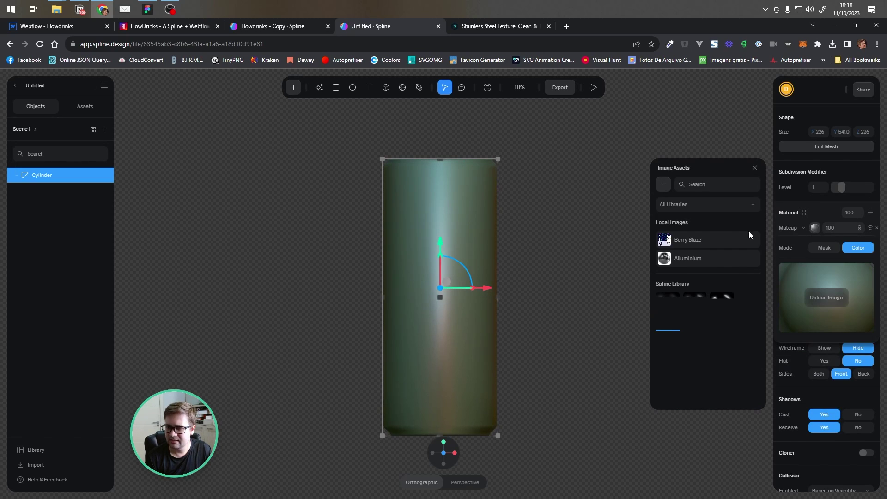
left_click(685, 261)
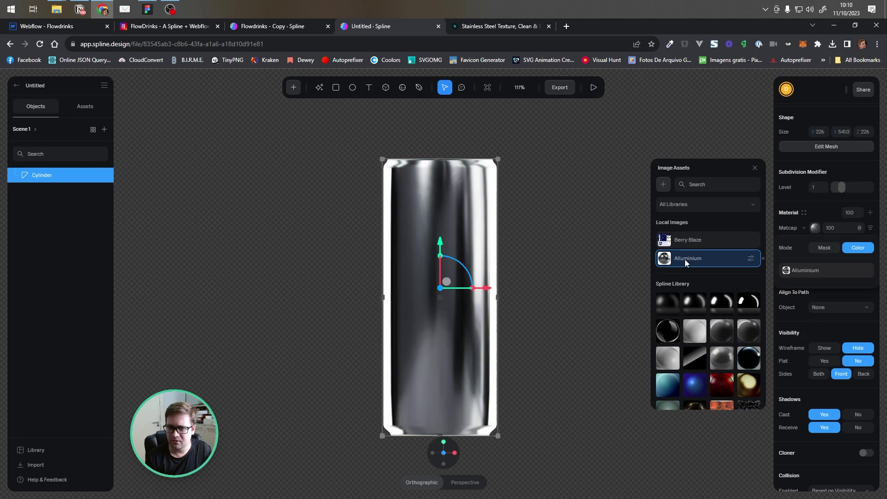
left_click(800, 224)
left_click(724, 165)
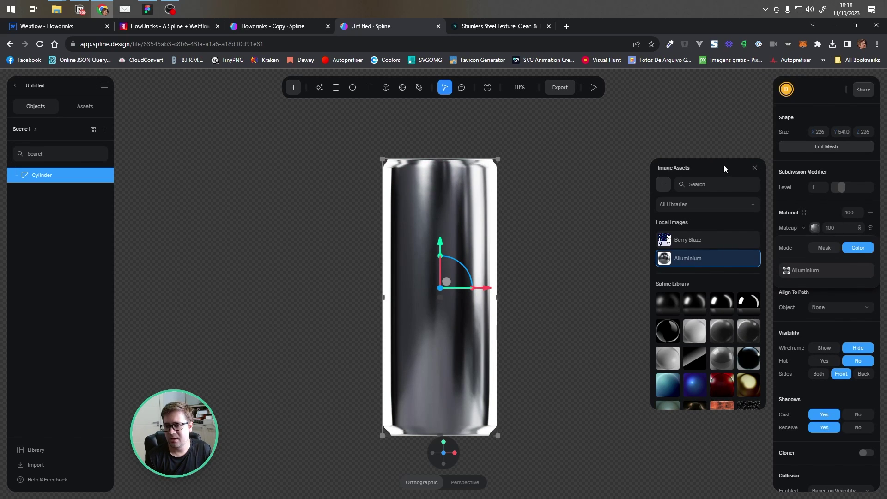
left_click(754, 168)
left_click(825, 213)
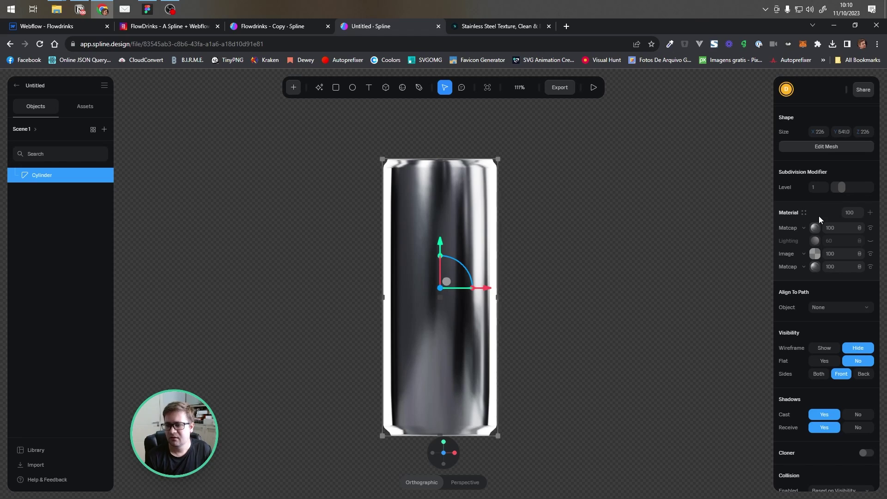
- Move the new Matcap layer between Lighting and Image and set its blend mode to Multiply
left_click_drag(791, 228, 785, 241)
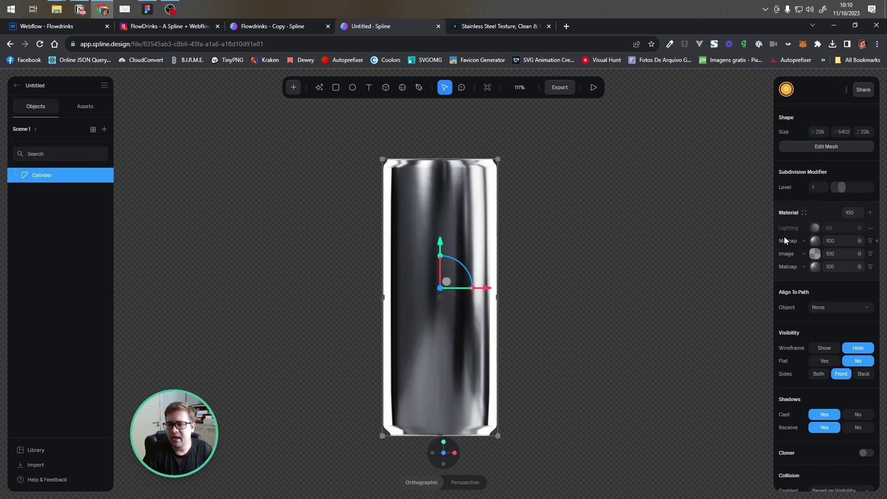
left_click(859, 242)
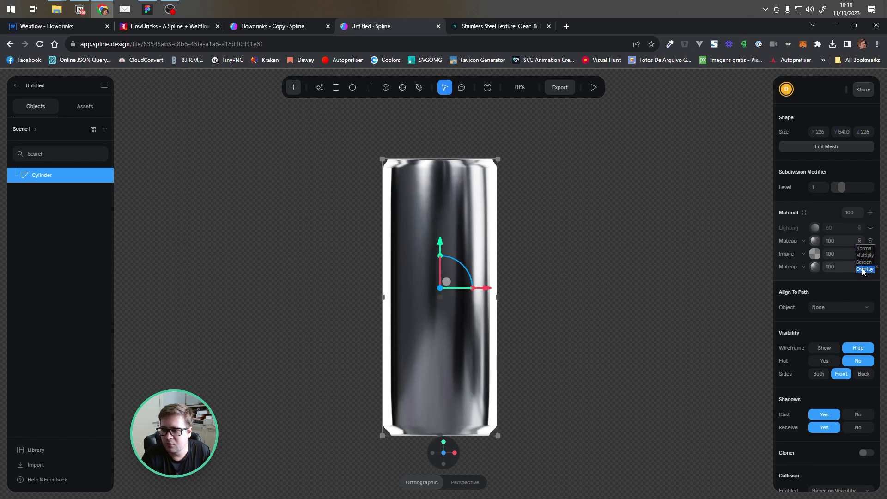
left_click(867, 255)
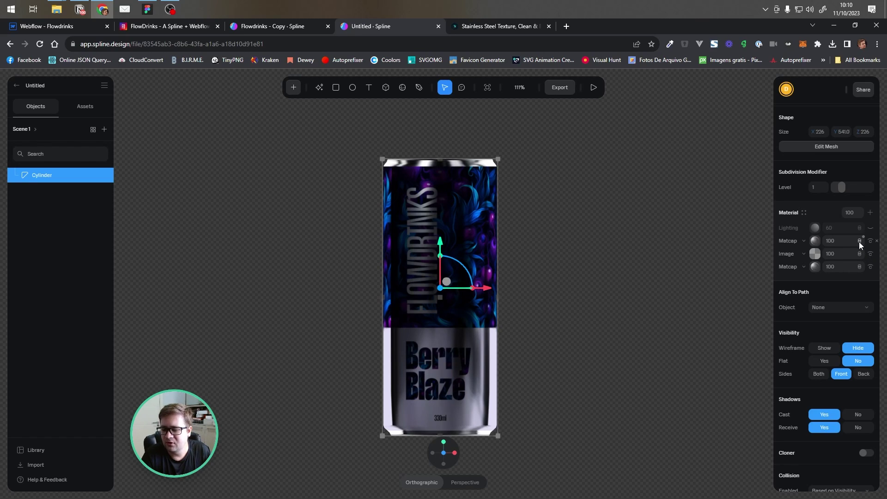
- Set the can's upper Matcap layer to Overlay blend mode with an opacity of 30
left_click_drag(859, 242, 862, 266)
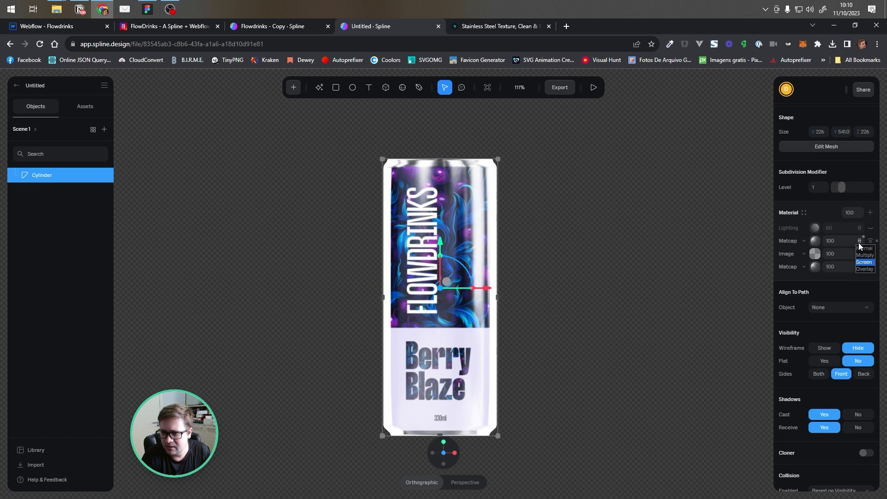
left_click(865, 267)
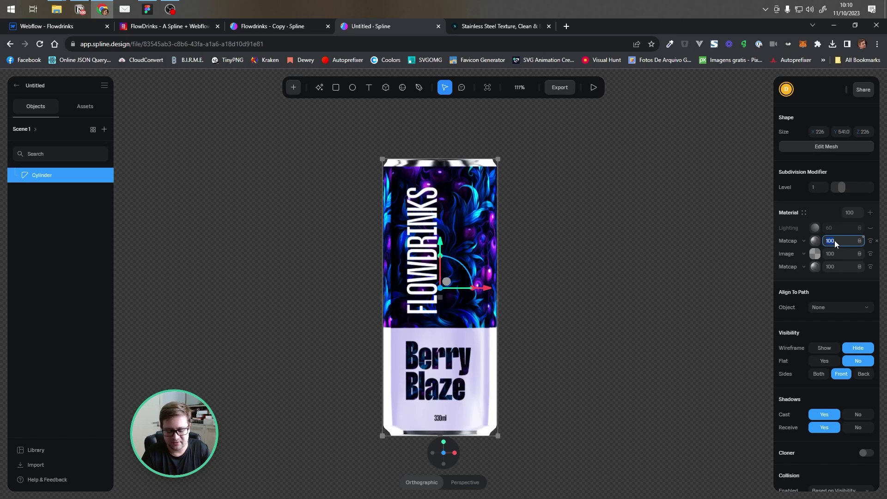
type("50")
key("Return")
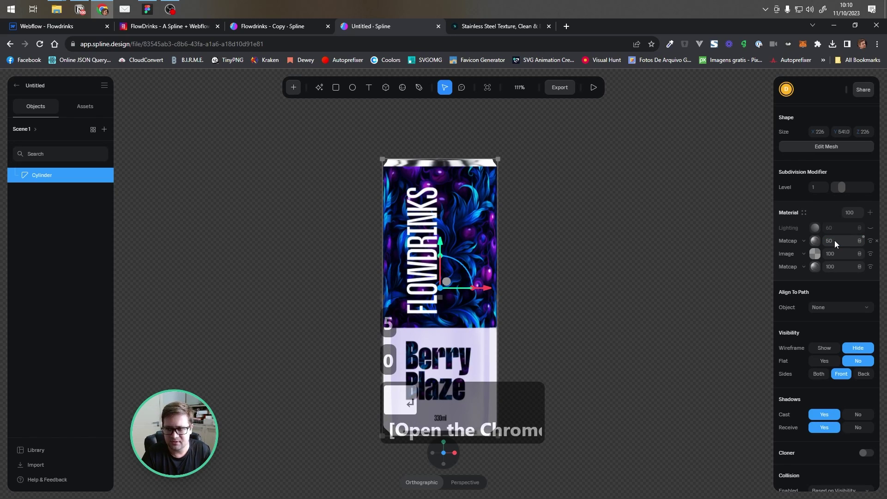
type("30")
key("Return")
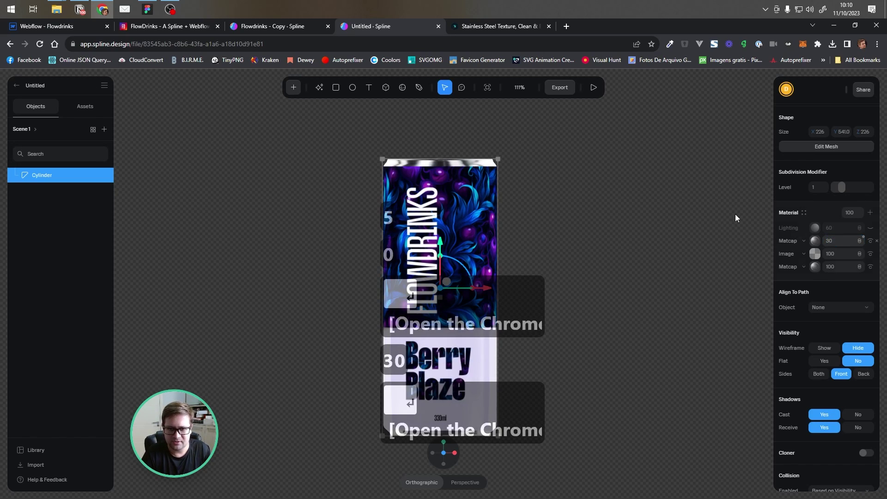
- Examine the can's metallic finish from the front and from above
left_click(627, 259)
mouse_move(609, 305)
left_mouse_down("alt")
mouse_move(607, 262)
mouse_move(565, 274)
mouse_move(548, 259)
mouse_move(604, 296)
mouse_move(620, 331)
mouse_move(629, 299)
mouse_move(624, 252)
mouse_move(602, 254)
mouse_move(606, 313)
mouse_move(628, 305)
mouse_move(616, 280)
mouse_move(608, 297)
left_mouse_up("alt")
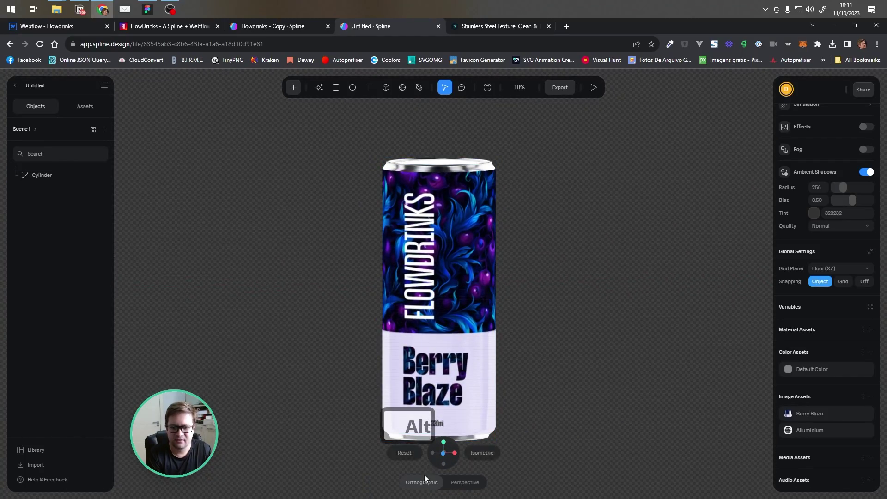
left_click(447, 454)
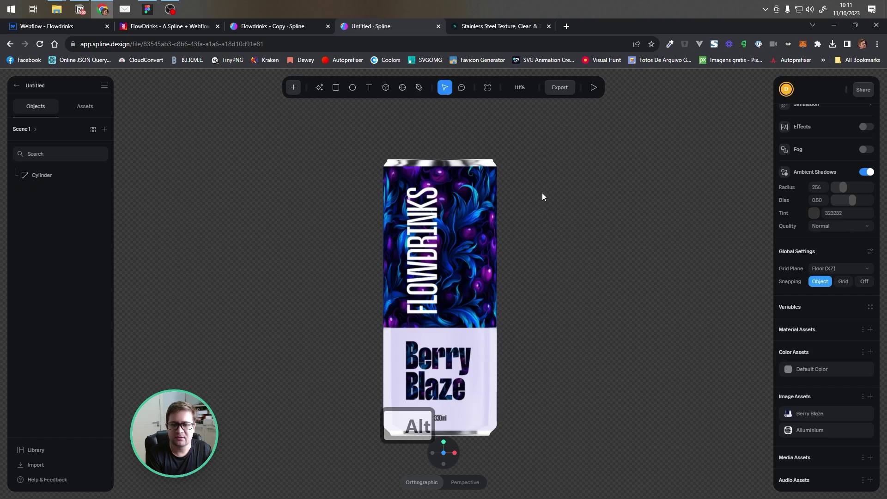
left_click_drag(542, 193, 547, 228, "alt")
left_click(422, 215)
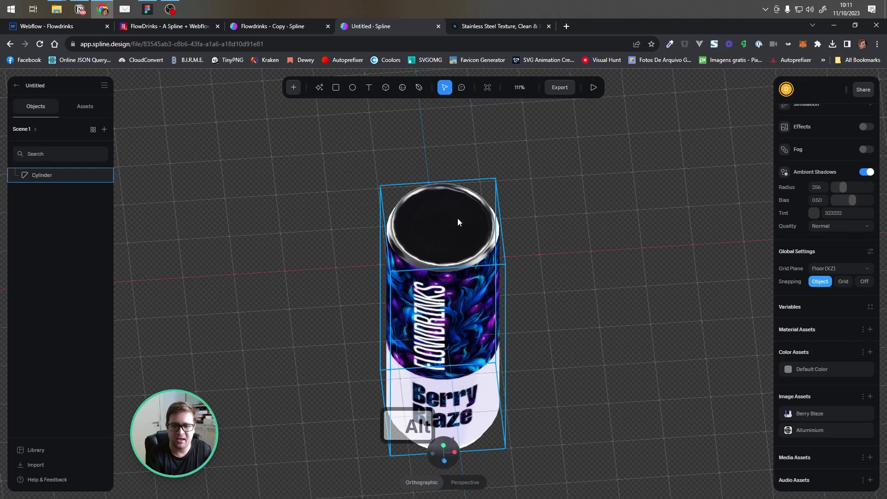
left_click_drag(435, 223, 455, 192, "alt")
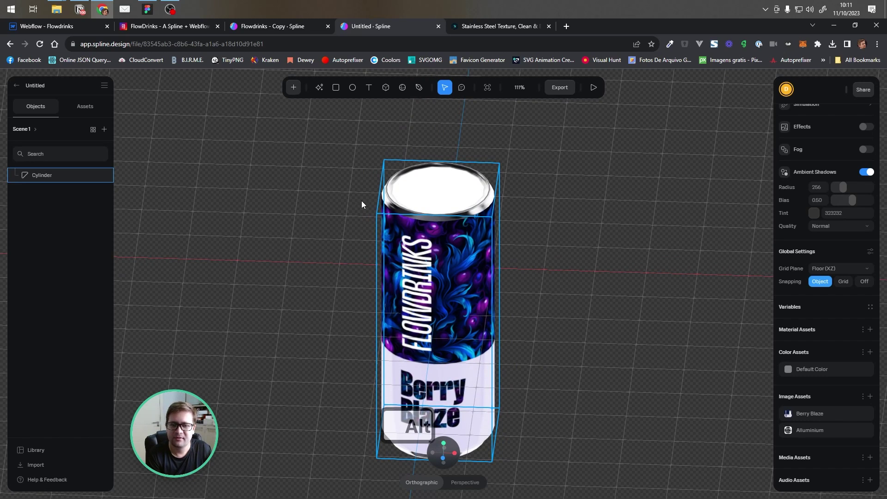
left_click(442, 460)
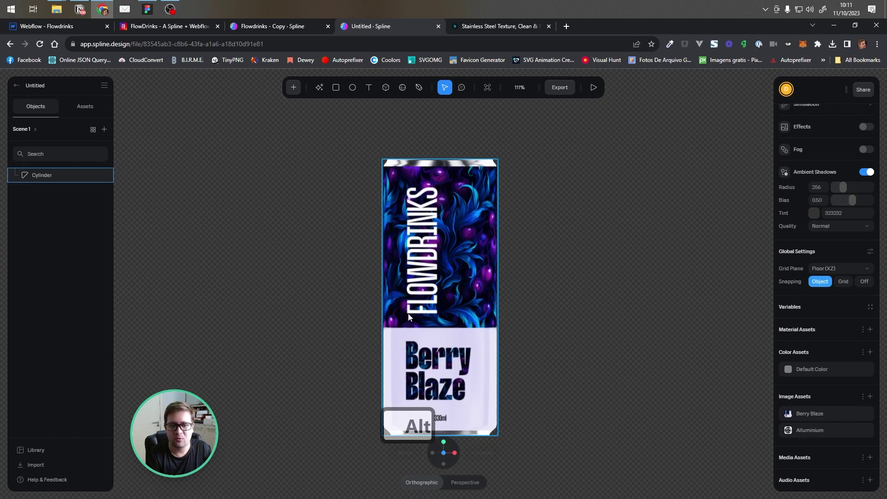
key("Escape")
left_click_drag(334, 292, 319, 223, "alt")
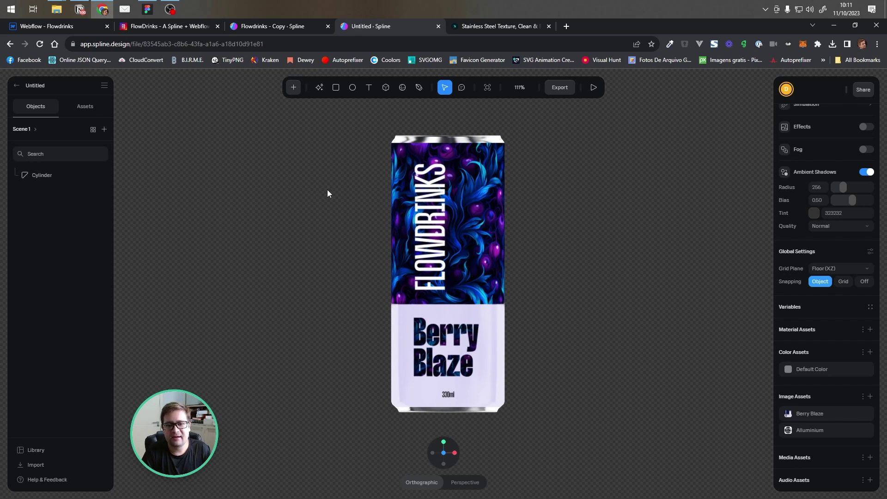
mouse_move(350, 205)
middle_mouse_down()
mouse_move(343, 207)
mouse_move(356, 209)
middle_mouse_up()
scroll(344, 207, "down", 1)
scroll(355, 209, "up", 1)
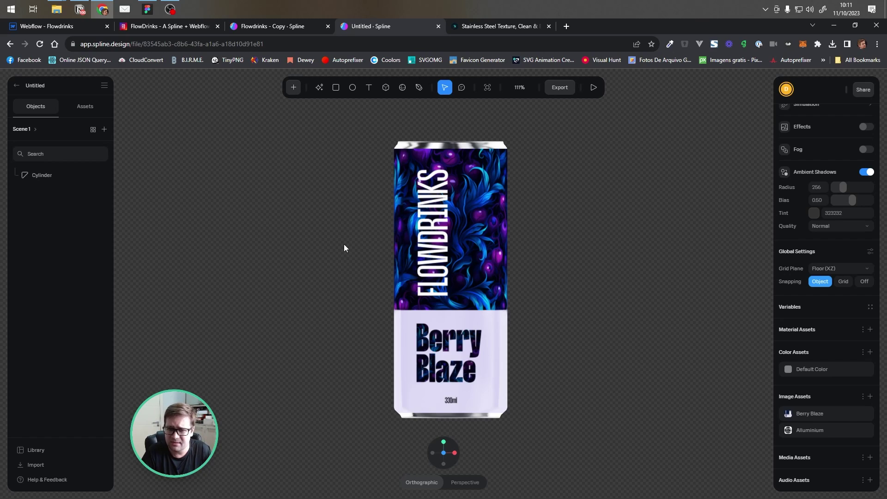
middle_click_drag(344, 244, 334, 243)
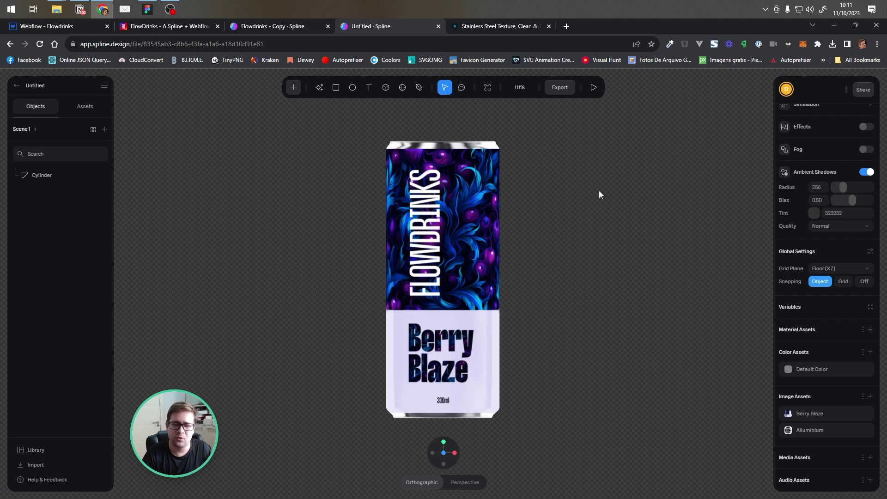
- Switch to the Flow Drinks design file in Figma and examine the can tab and can_top shapes
left_click(147, 8)
left_click(564, 200)
scroll(465, 206, "right", 5)
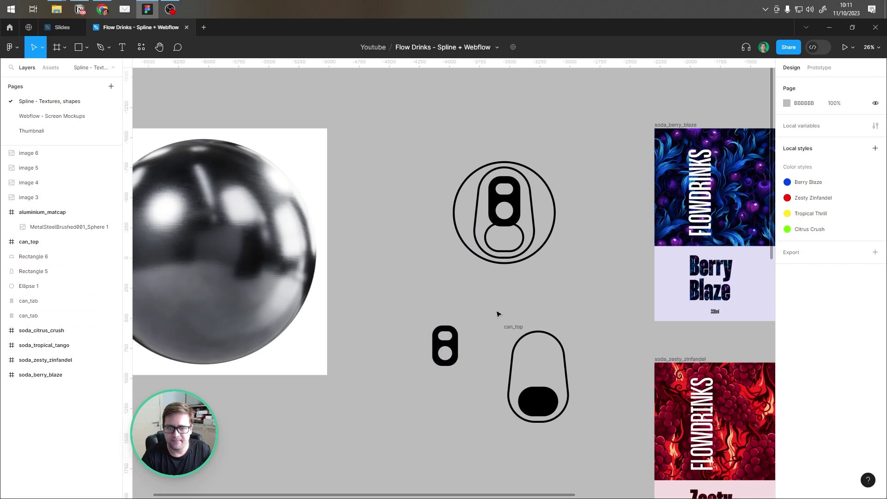
scroll(498, 314, "down", 2)
scroll(498, 315, "right", 1)
left_click(491, 278)
left_click(464, 263)
left_click(432, 282)
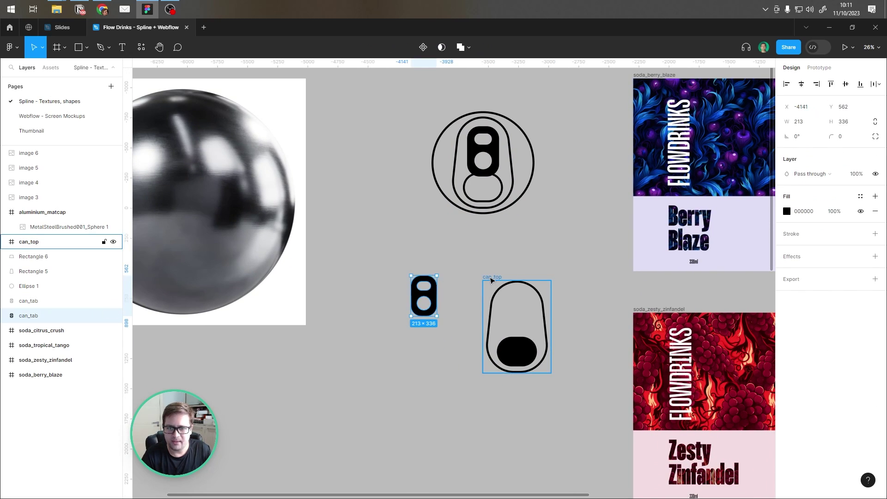
left_click(492, 277)
left_click(466, 242)
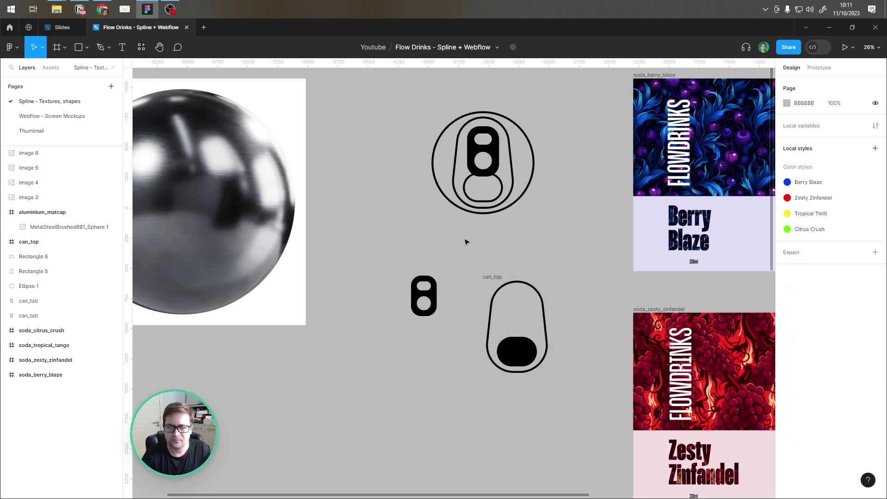
- Switch back to Spline and import the can_open SVG as a vector
left_click(109, 5)
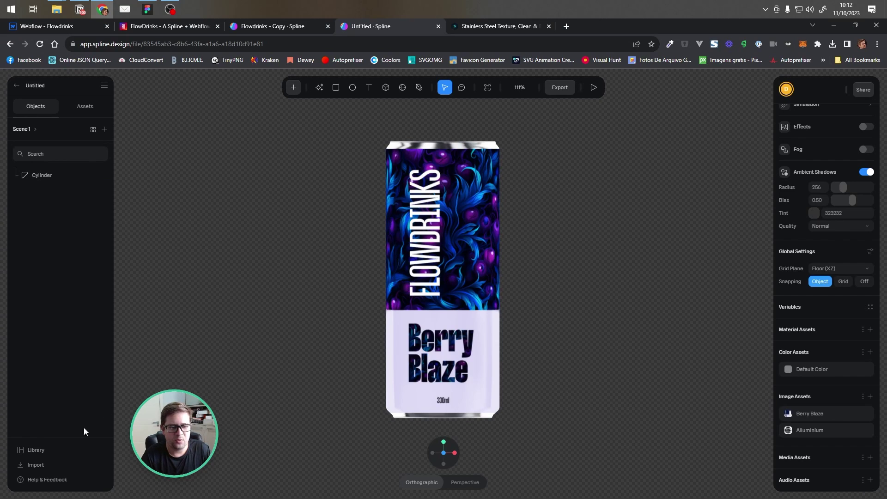
left_click(36, 464)
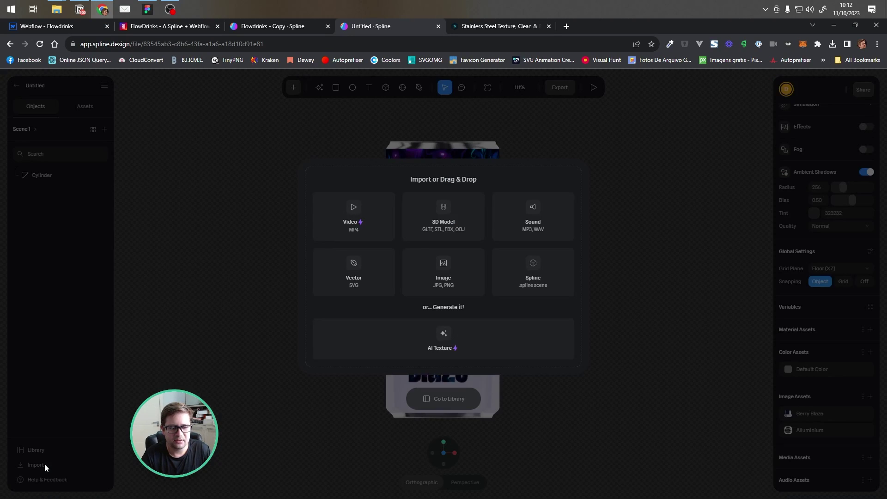
left_click(355, 280)
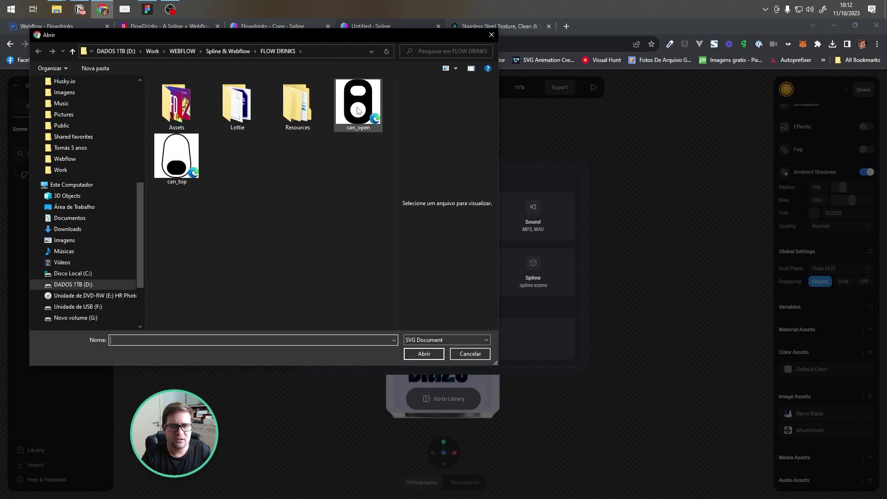
left_click(357, 105)
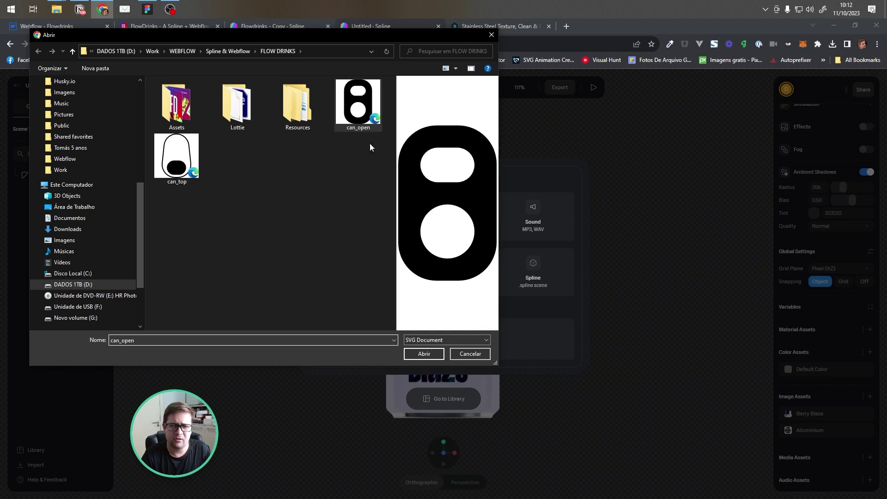
left_click(423, 354)
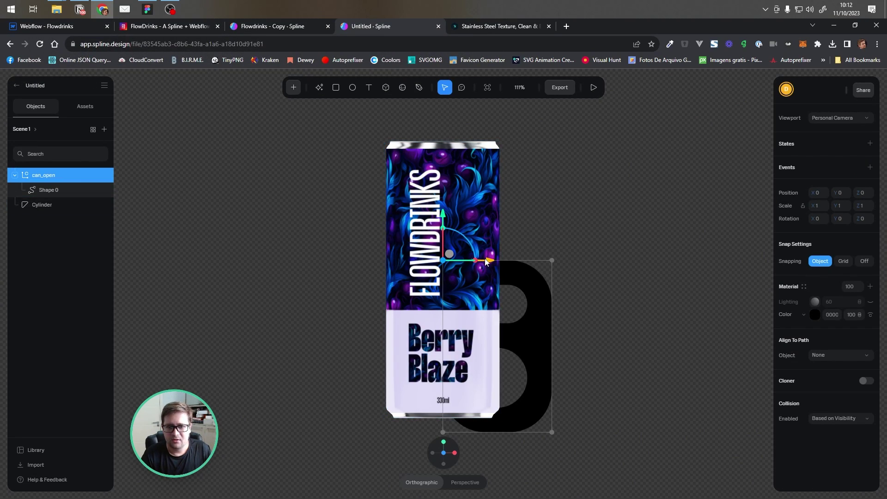
- Move the imported can_open shape beside the can, to about X 194 and Y 198
left_click_drag(488, 261, 573, 244)
left_click_drag(542, 217, 533, 117)
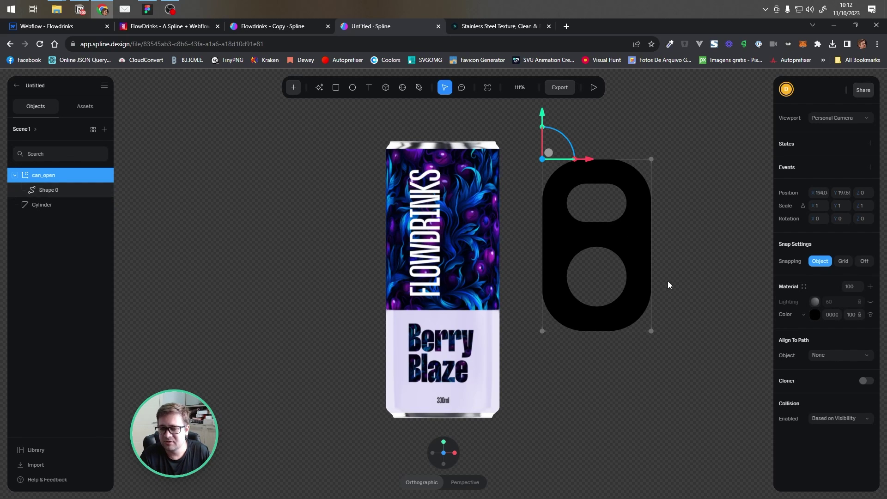
key("alt")
left_click_drag(658, 257, 681, 263, "alt")
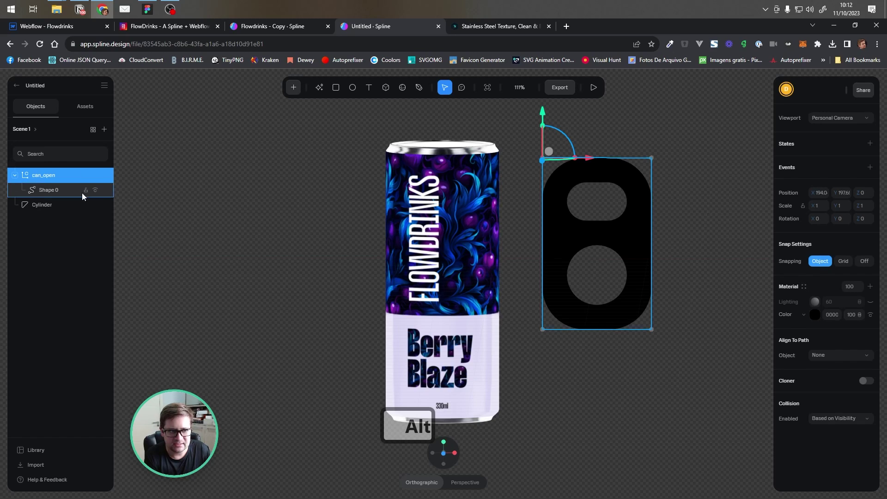
left_click(45, 190)
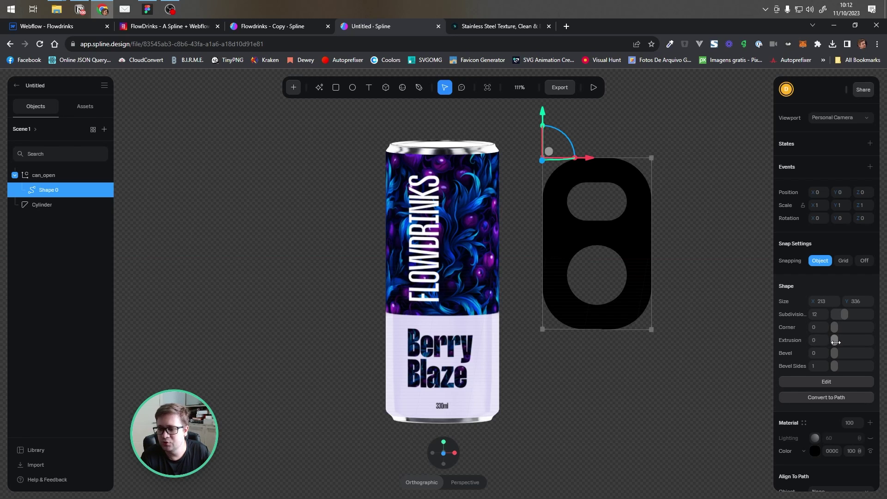
left_click_drag(697, 282, 668, 290, "alt")
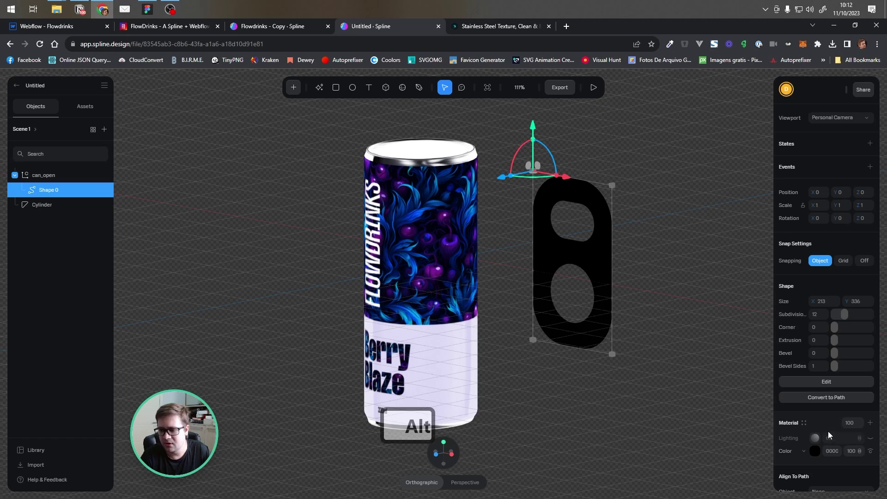
scroll(828, 434, "down", 2)
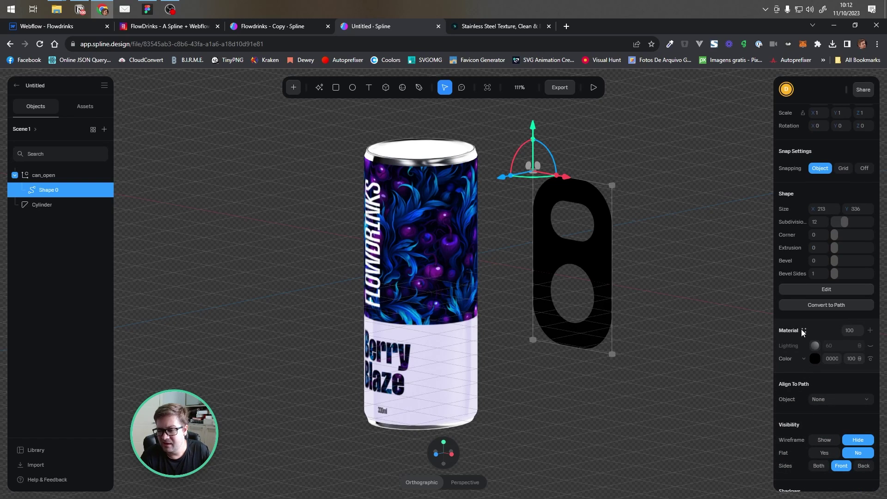
left_click(803, 331)
left_click(804, 330)
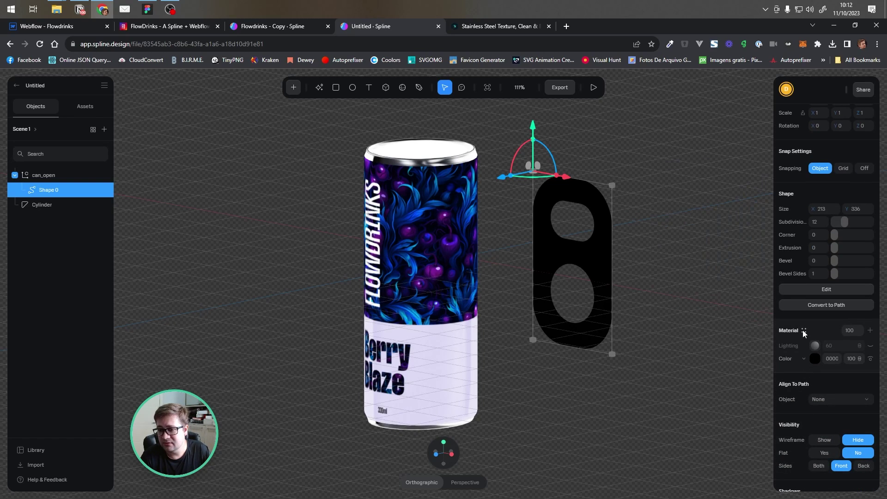
left_click(452, 149)
- Change the can_open group's Color layer to a Matcap that uses the local Alluminium image
left_click(603, 234)
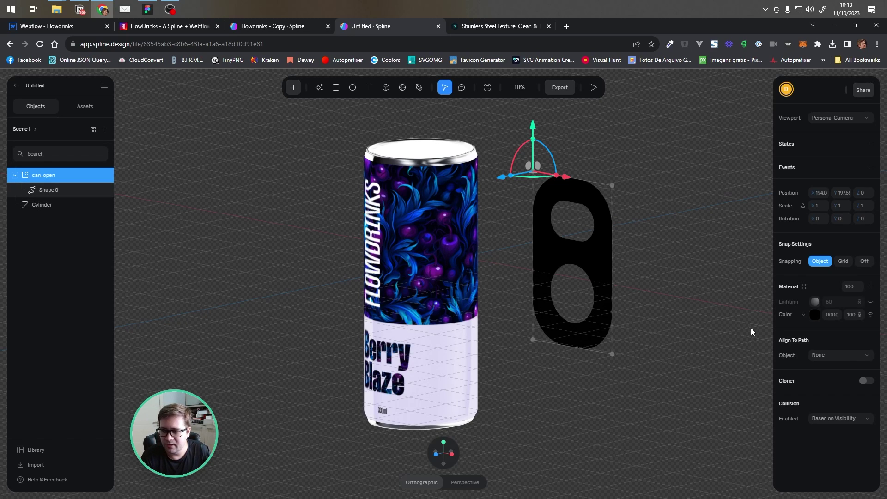
left_click(804, 314)
left_click(795, 458)
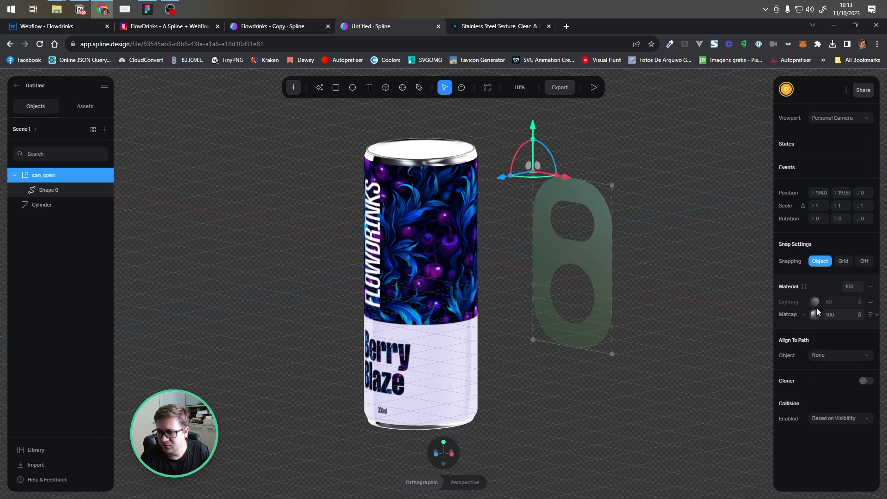
left_click(816, 315)
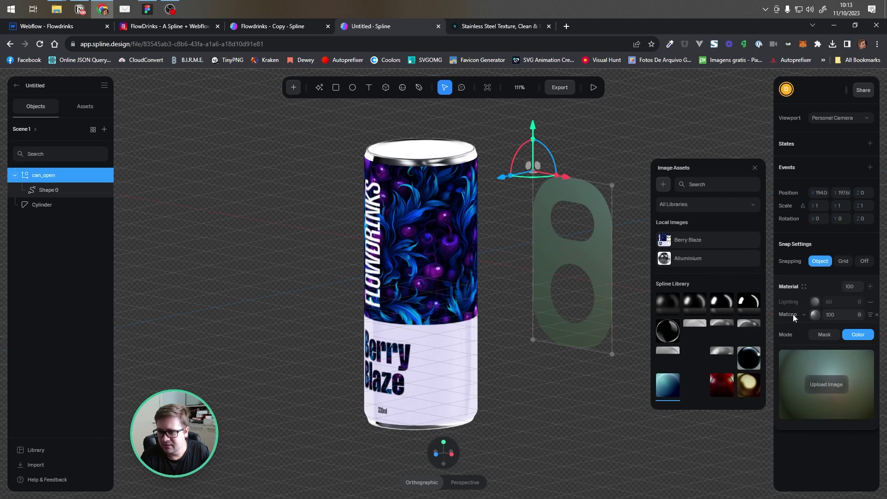
left_click(683, 259)
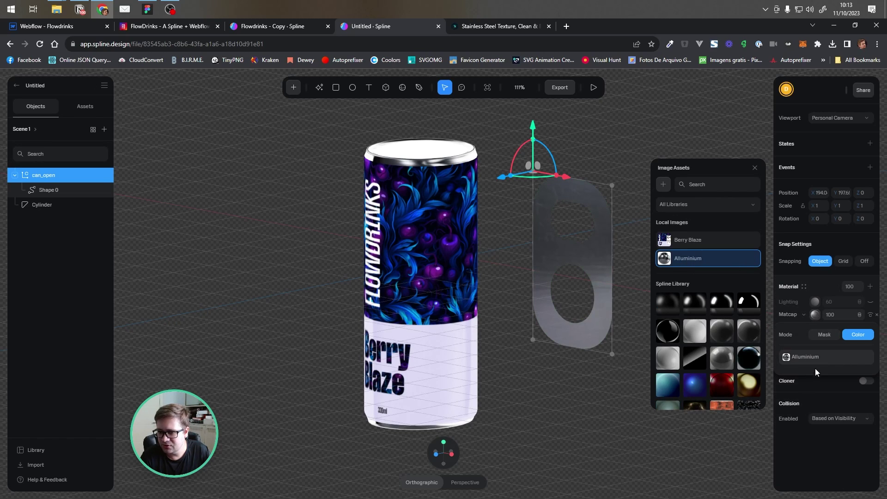
left_click(793, 268)
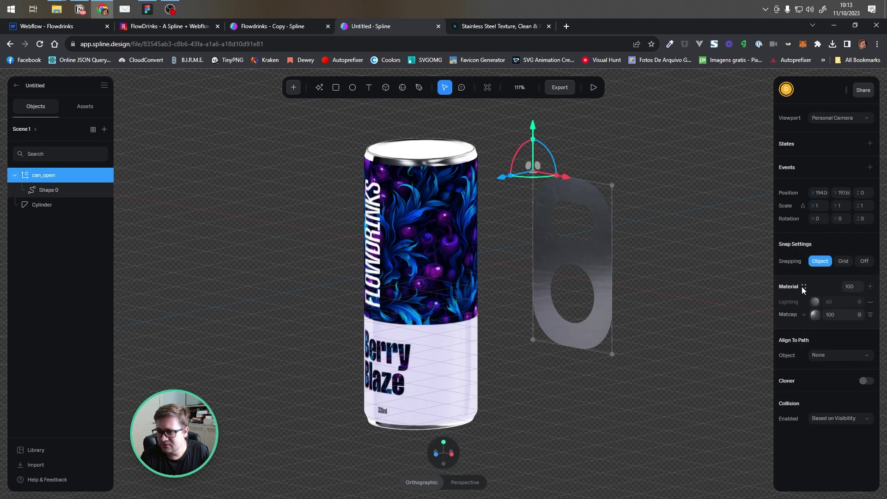
- Save the can_open shape's current material as a reusable material asset named Alluminium
left_click(803, 287)
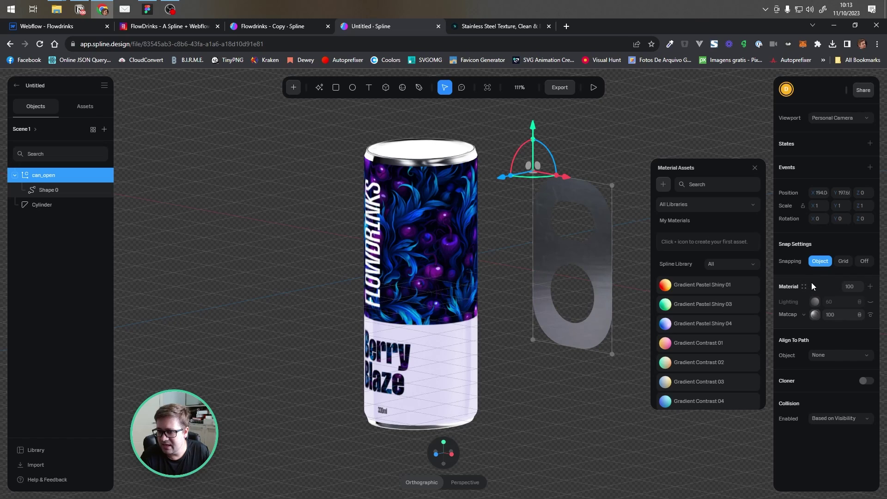
left_click(811, 279)
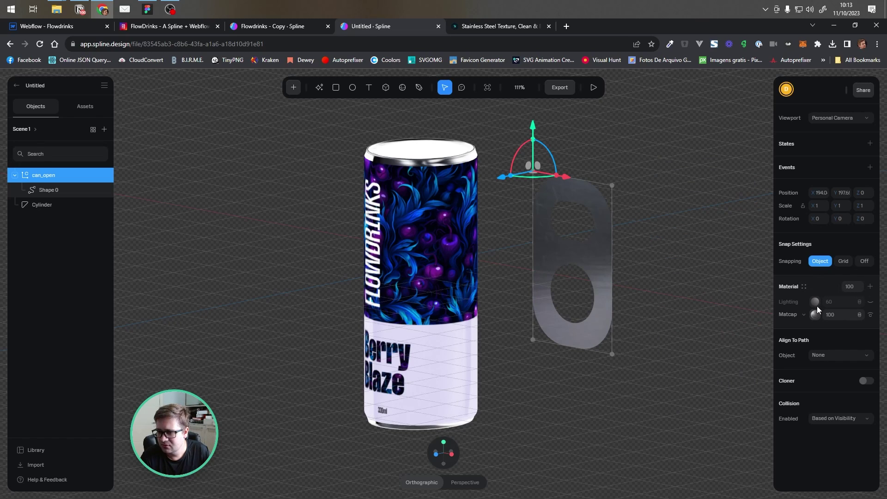
left_click(804, 286)
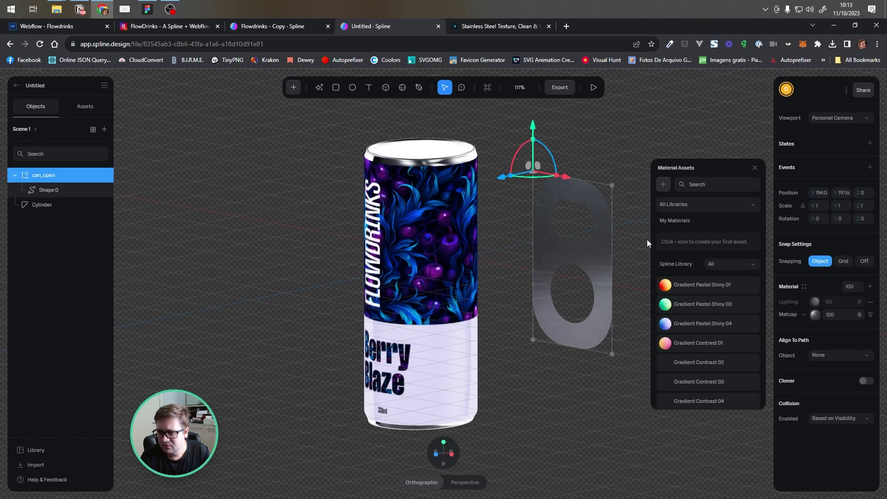
left_click(662, 185)
double_click(683, 241)
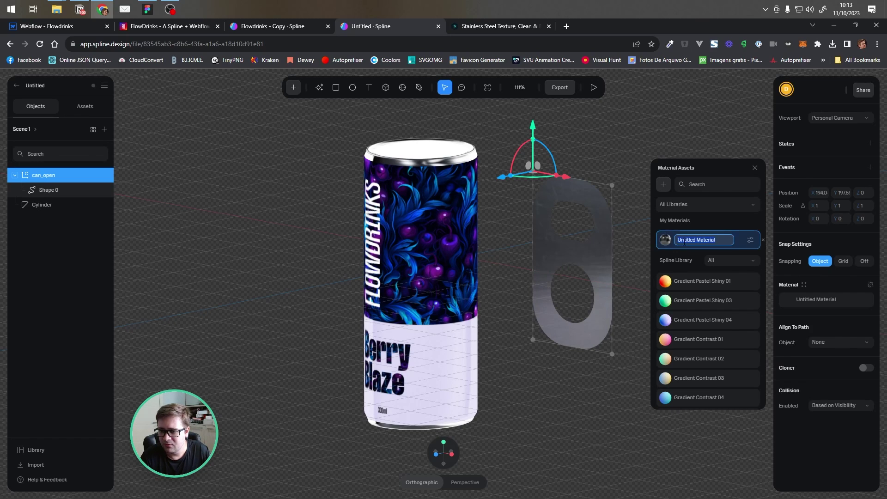
type("Alli")
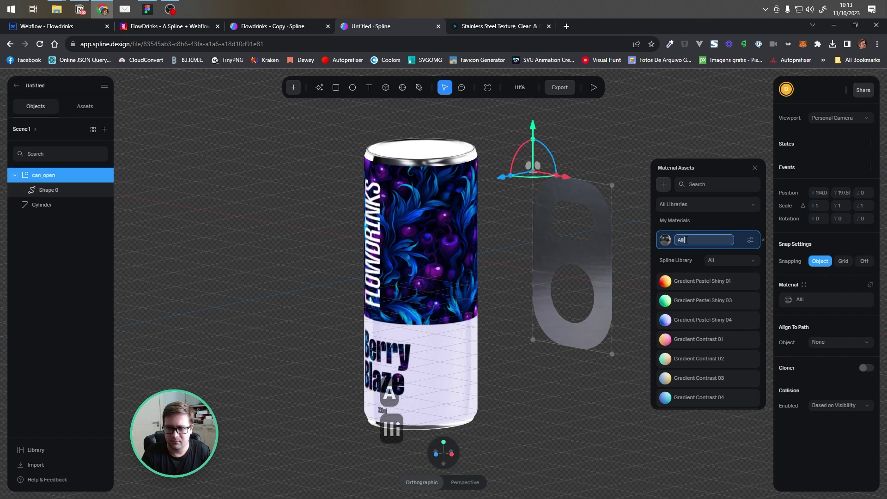
key("BackSpace")
type("uminium")
key("Return")
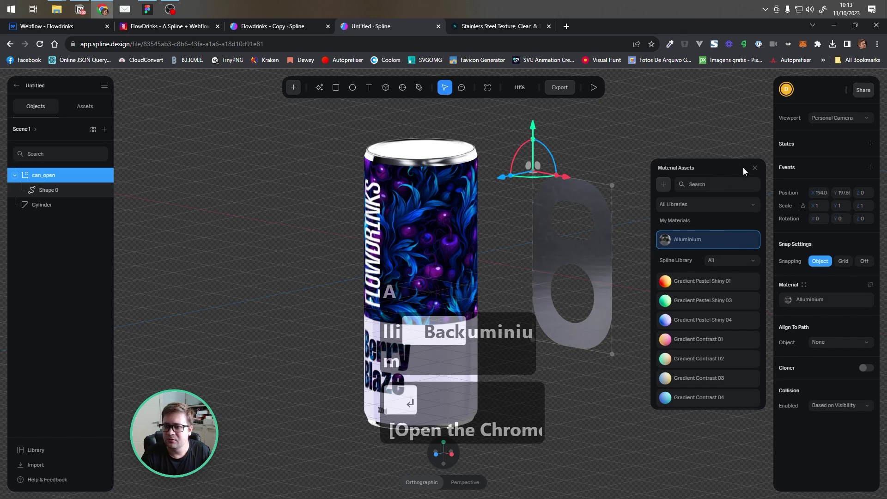
left_click(754, 169)
left_click(641, 175)
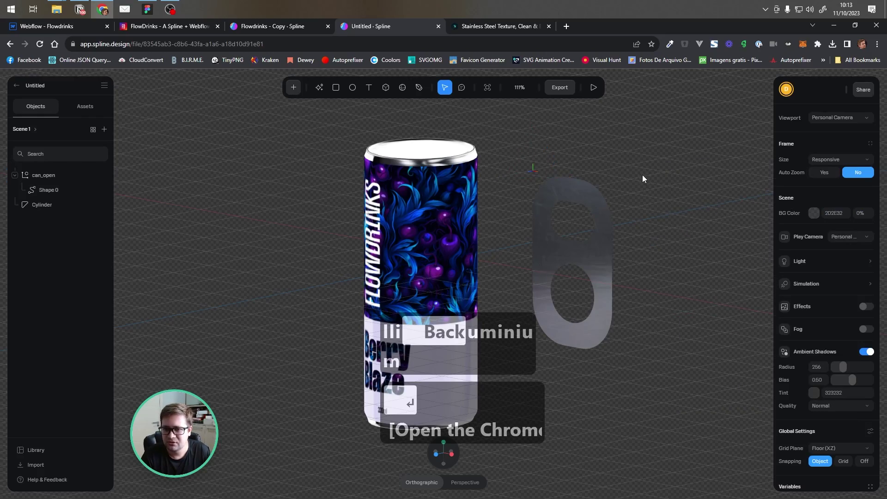
- Give Shape 0 of the can_open group an extrusion of 15 and a bevel of 7
left_click(597, 239)
left_click_drag(660, 238, 691, 264, "alt")
left_click(44, 192)
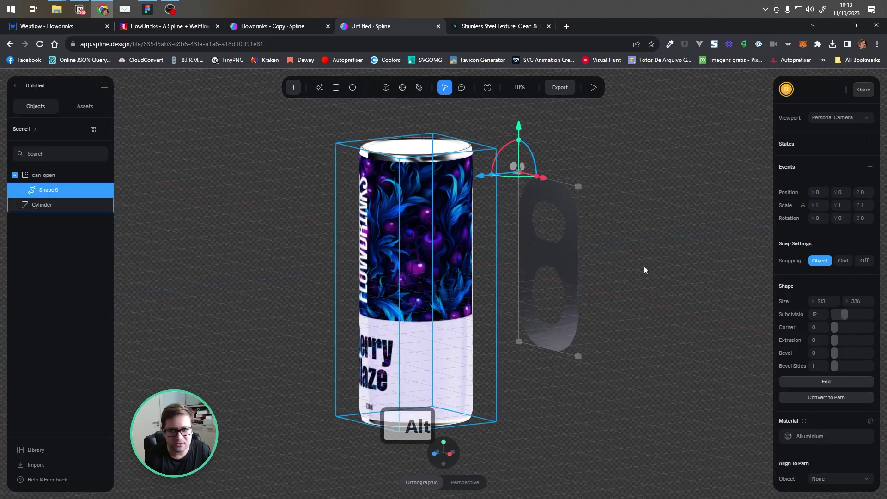
left_click_drag(831, 342, 836, 343)
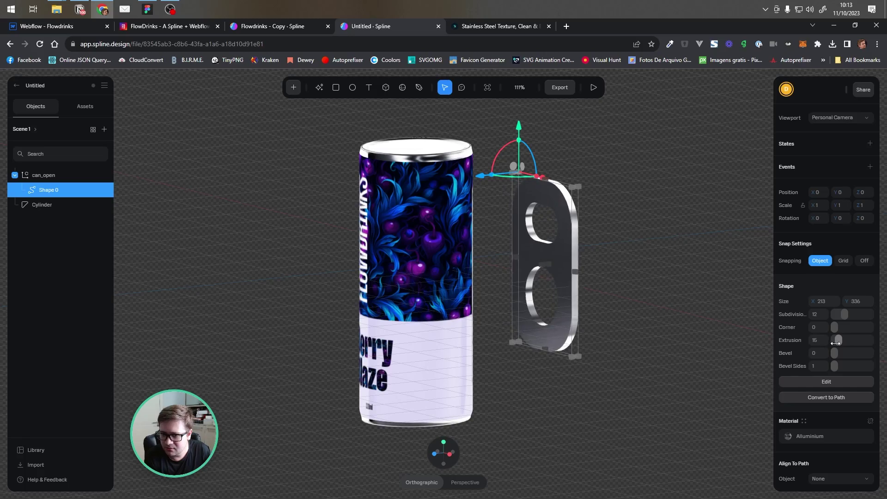
left_click_drag(758, 328, 759, 351, "alt")
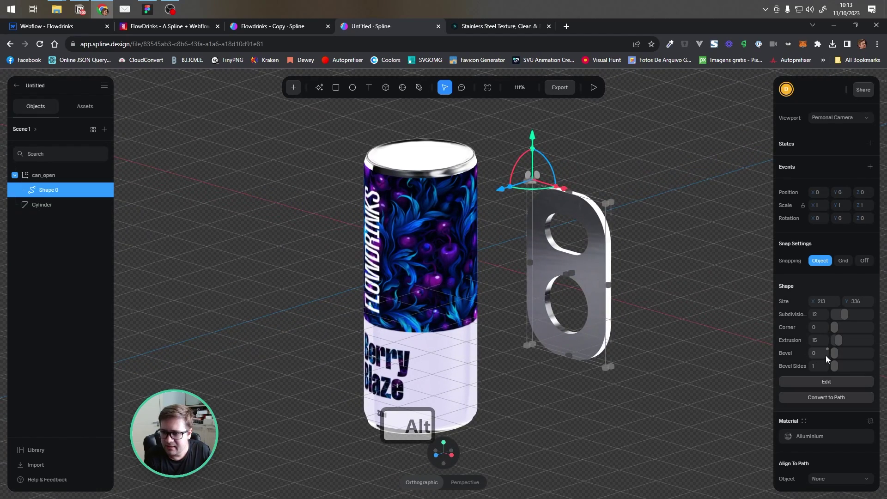
left_click_drag(835, 353, 839, 353)
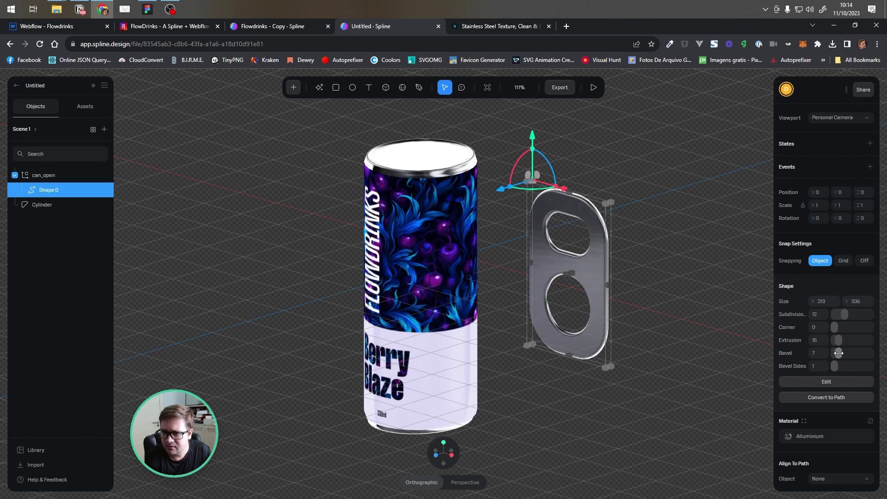
- Examine the extruded pull tab's bevelled edges up close and from several angles
left_click_drag(693, 362, 668, 364, "alt")
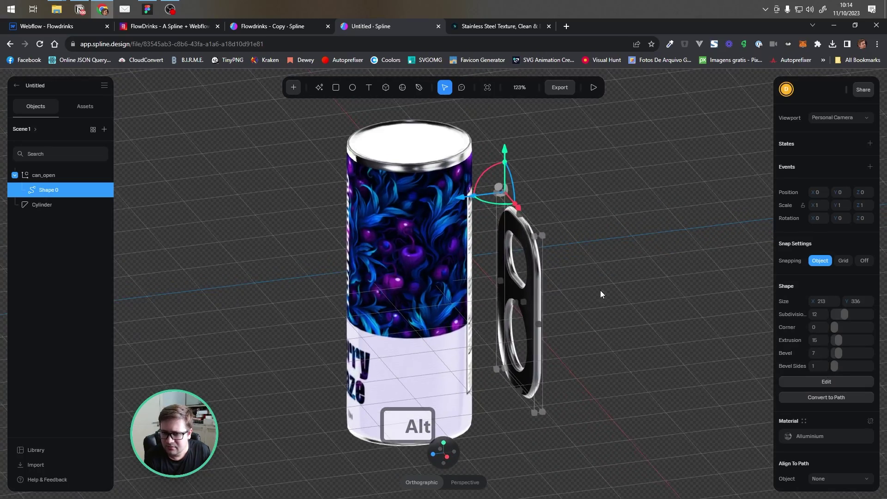
mouse_move(600, 291)
left_mouse_down("alt")
mouse_move(611, 344)
mouse_move(604, 295)
left_mouse_up("alt")
scroll(567, 308, "up", 5)
scroll(556, 311, "up", 2)
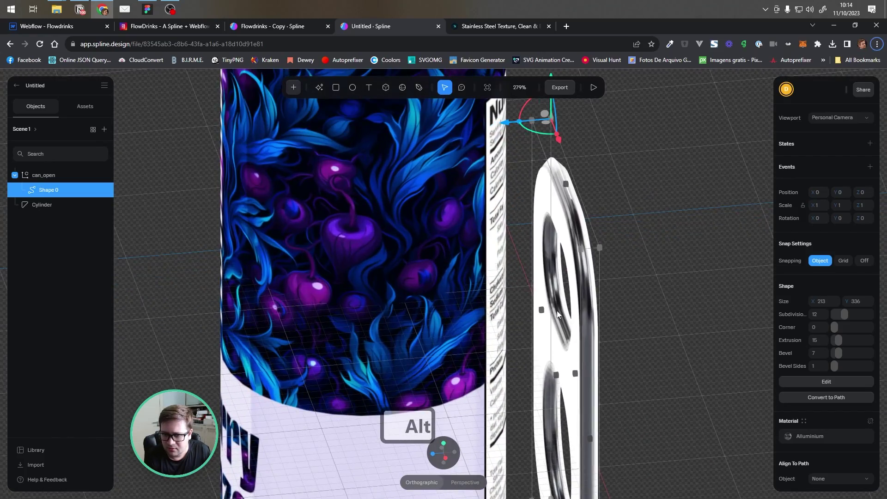
scroll(675, 312, "up", 3)
left_click_drag(675, 313, 667, 319, "alt")
scroll(667, 319, "down", 7)
left_click_drag(620, 356, 668, 350, "alt")
- Move the pull tab shape over the top of the can in front view, to about X -319 and Y 326
left_click(450, 456)
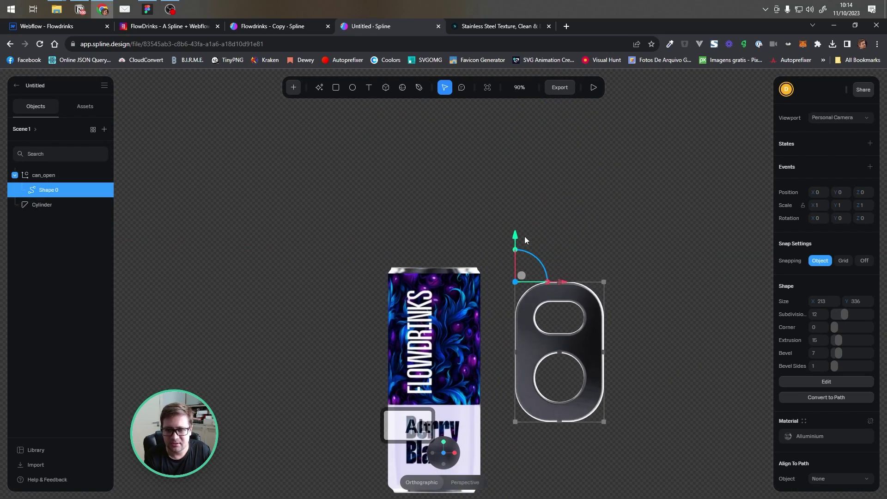
left_click_drag(516, 235, 516, 113)
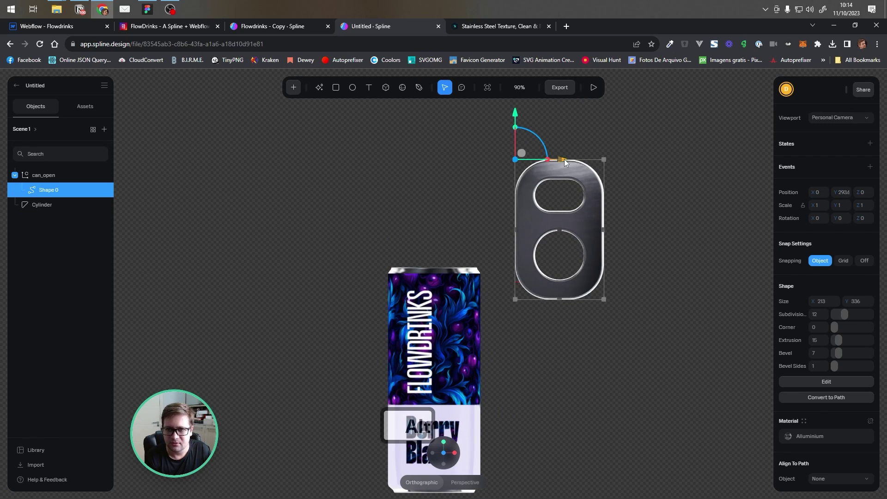
left_click_drag(565, 162, 432, 162)
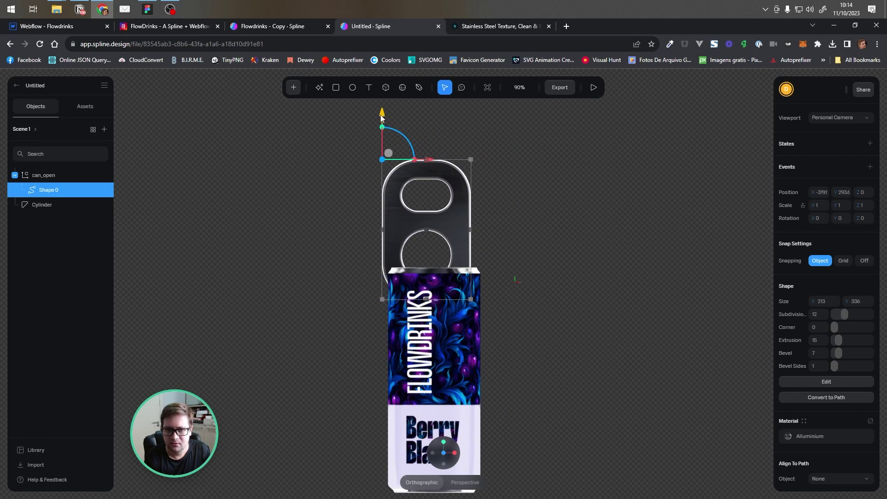
left_click_drag(381, 118, 382, 102)
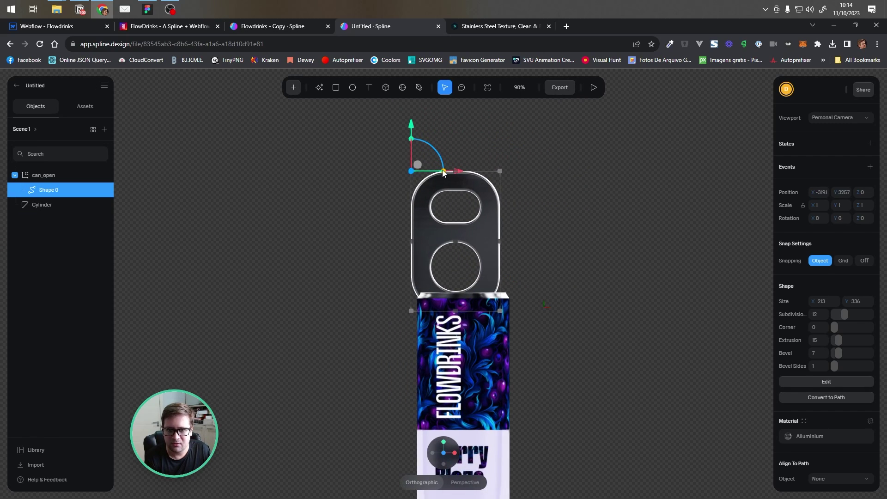
- Scale the pull tab uniformly to 0.26 and lower it to about Y 157, just above the can
key("ctrl+z")
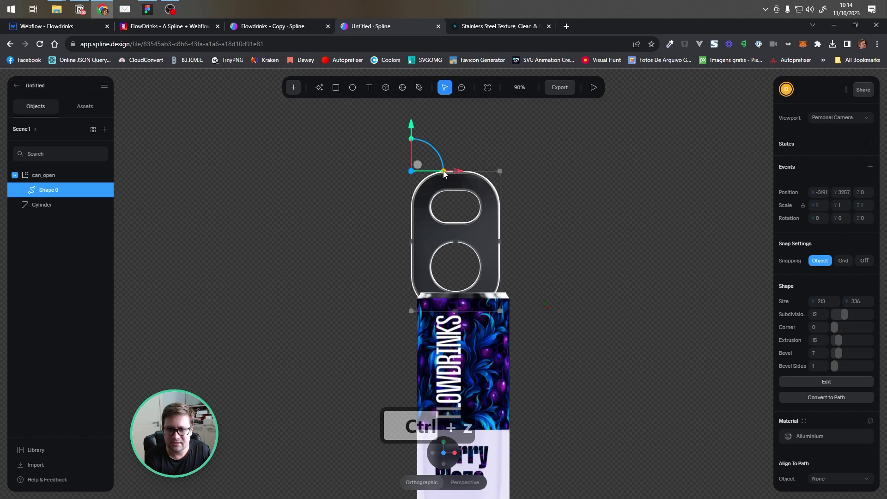
left_click_drag(444, 171, 420, 158, "alt")
key("ctrl+z")
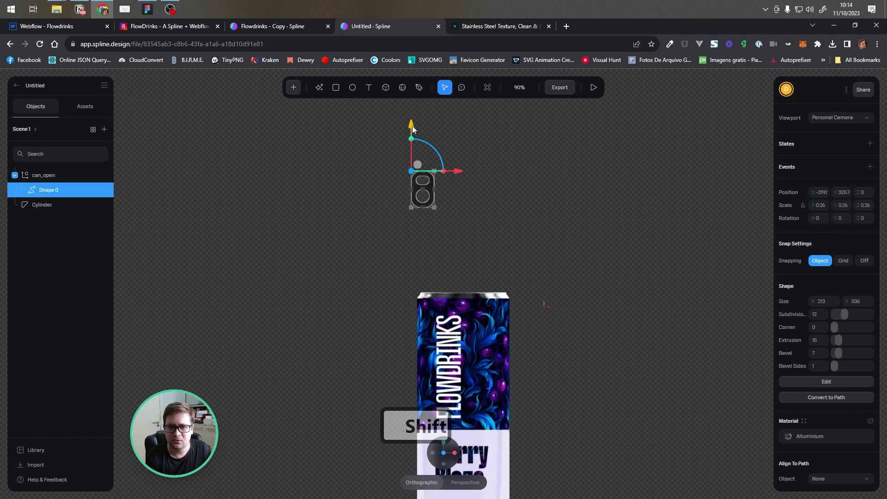
left_click_drag(413, 126, 412, 204)
- Shift the pull tab to about Z 114 and lay it flat with rotation X -90, Y 0, Z 90
left_click_drag(548, 224, 443, 455, "alt")
left_click(443, 450)
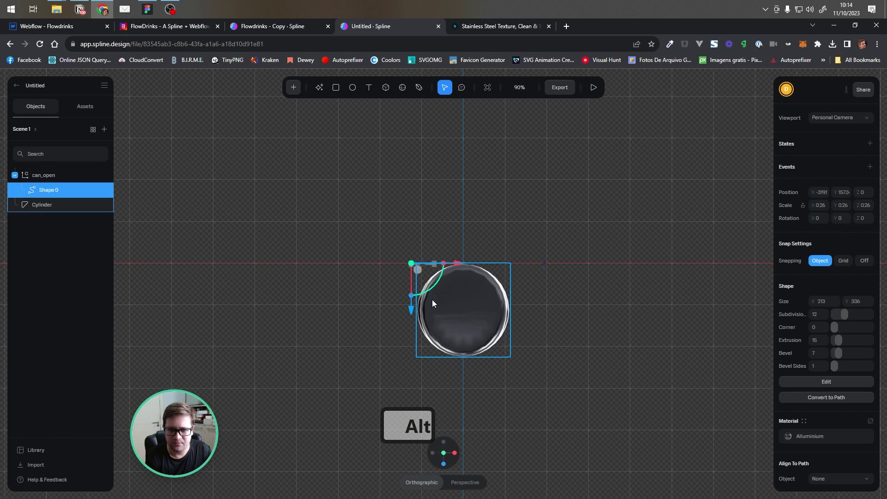
left_click_drag(410, 321, 439, 291)
left_click_drag(439, 376, 393, 262, "alt")
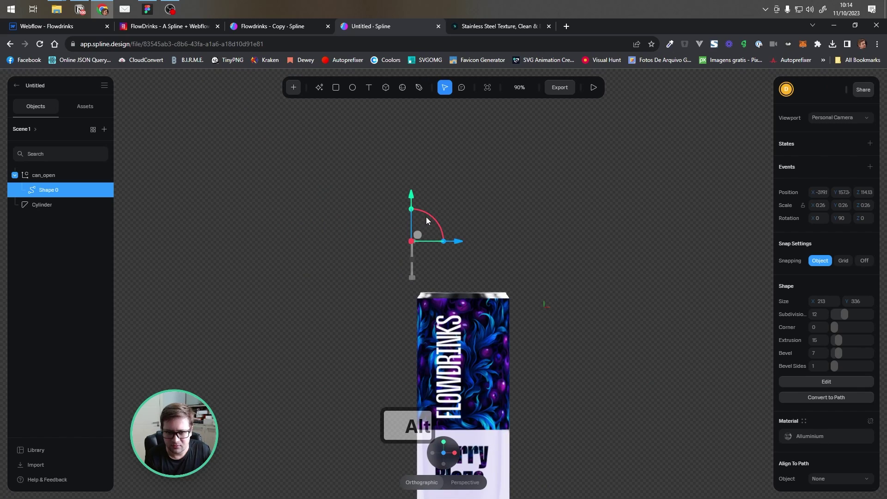
left_click_drag(442, 234, 404, 202)
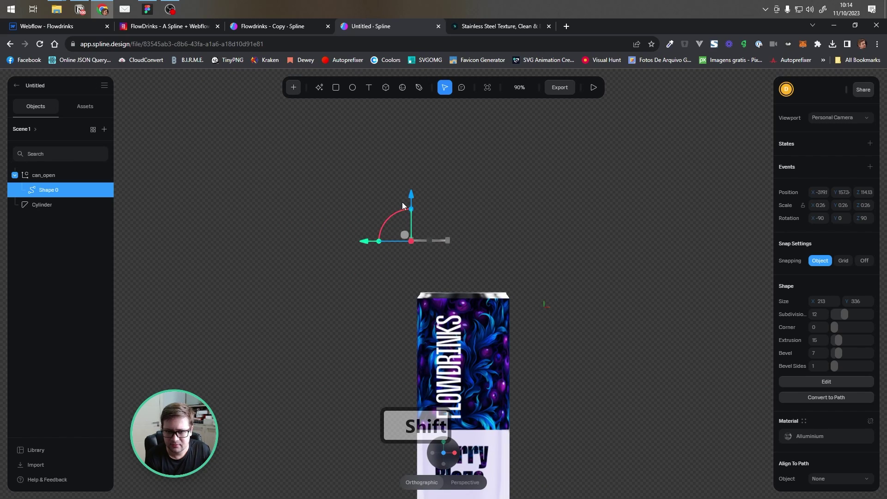
- Position the pull tab over the can lid in top view, at about X -366 and Z 140
left_click_drag(532, 197, 423, 349, "alt")
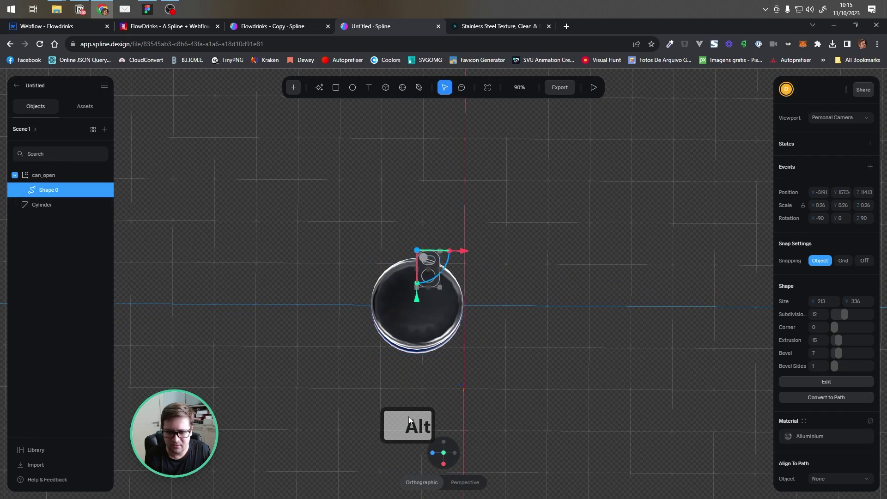
left_click(436, 451)
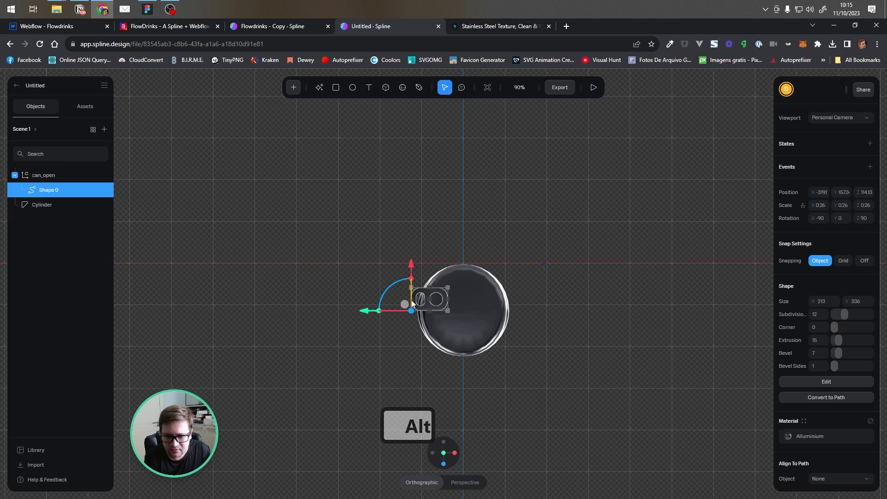
left_click_drag(426, 303, 449, 314)
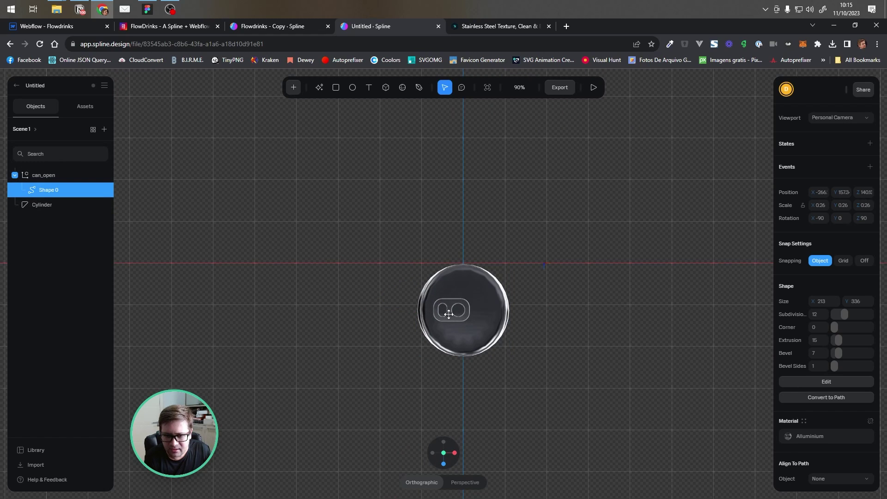
- Lower the pull tab until it rests on the can lid, at about Y 30
left_click(443, 462)
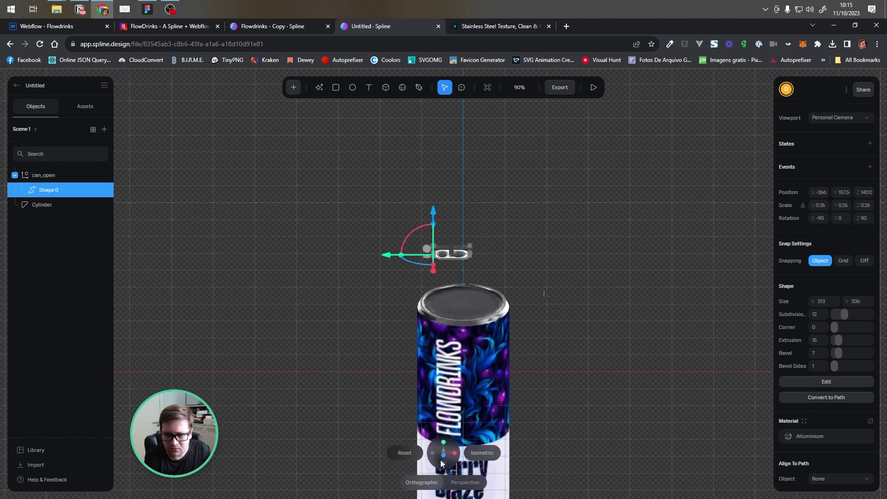
left_click_drag(433, 201, 500, 211)
scroll(431, 342, "up", 8)
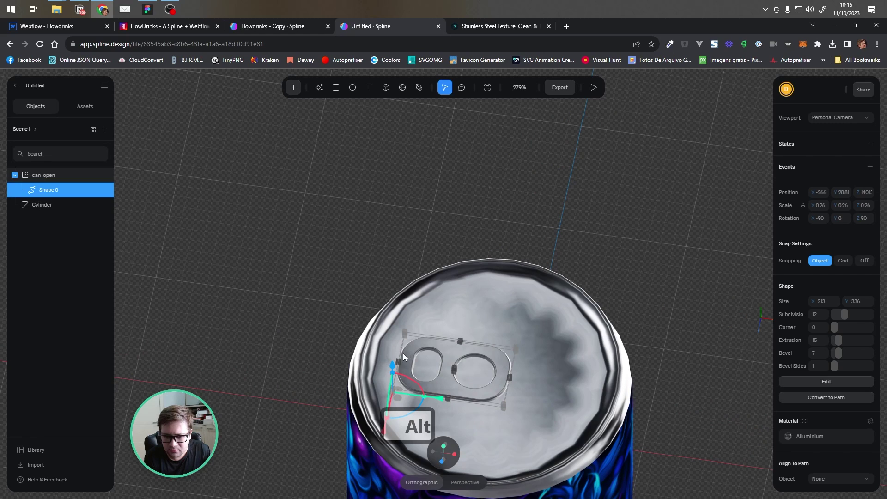
left_click_drag(393, 364, 394, 364)
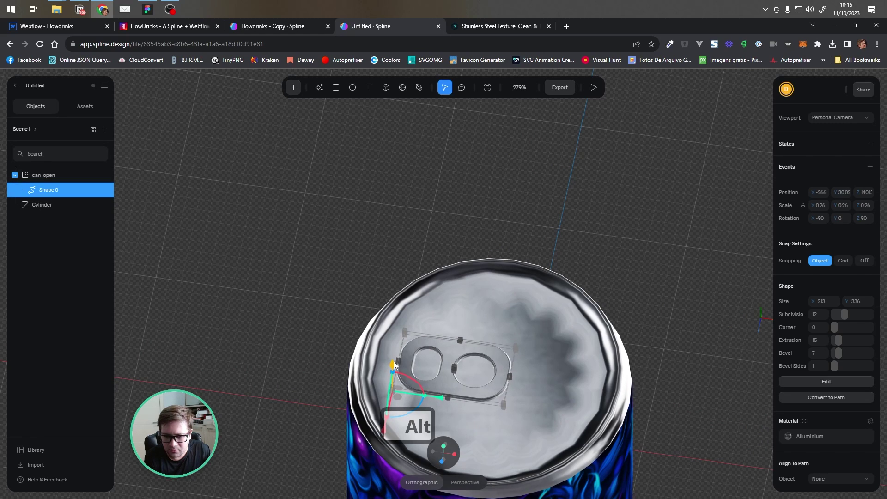
left_click(381, 241)
scroll(381, 241, "down", 2)
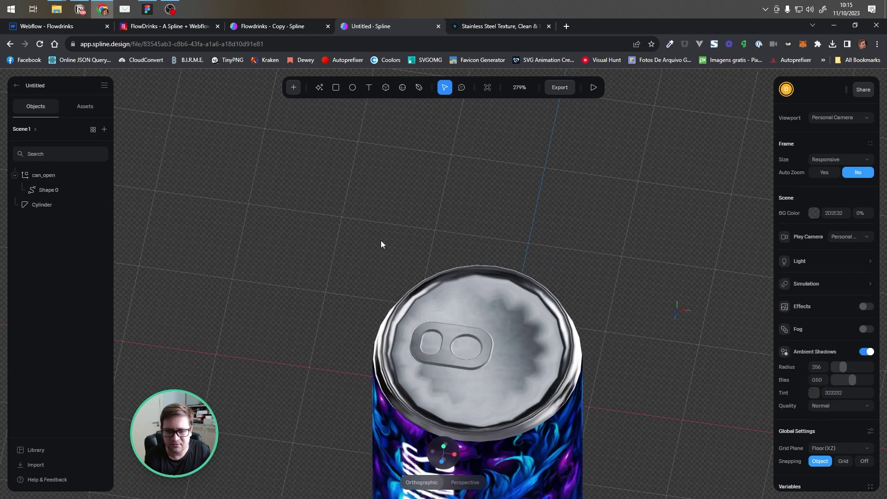
- Import the can_top SVG from the FLOW DRINKS folder as a vector
left_click(442, 461)
left_click(443, 442)
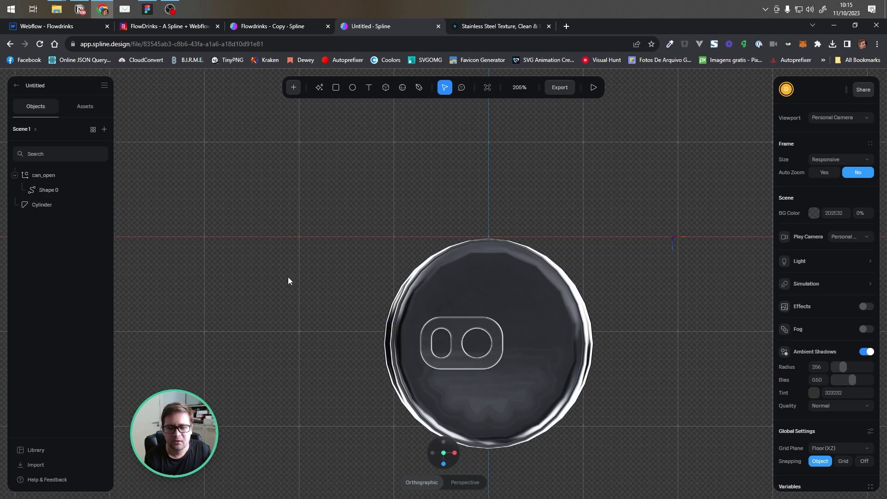
left_click(46, 464)
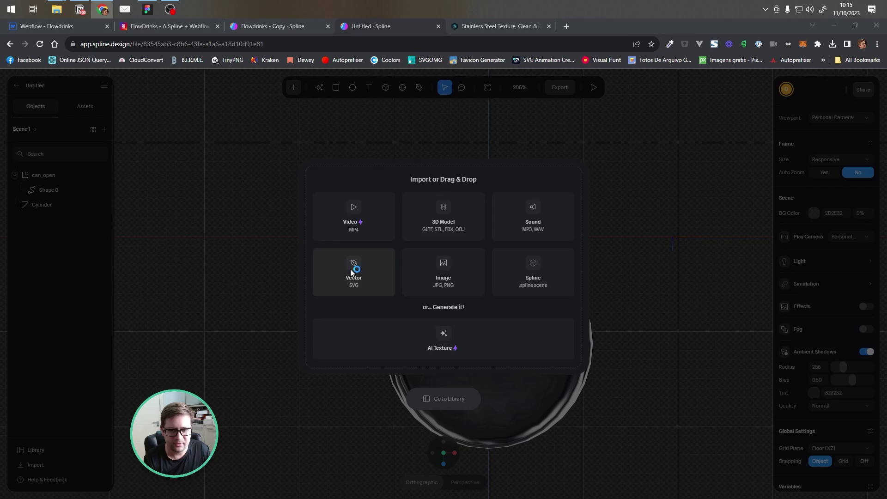
left_click(351, 271)
left_click(170, 168)
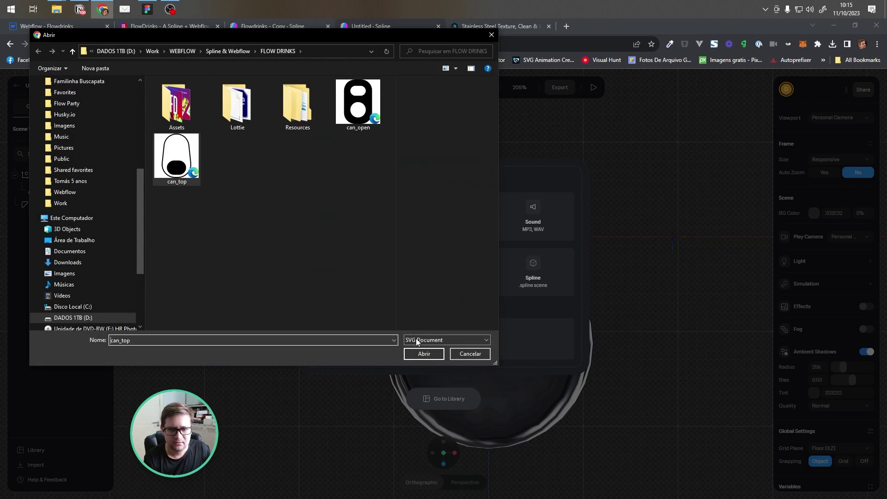
left_click(423, 354)
- Move Shape 0 of the can_top group down beside the can, to about X 35 and Y -345
scroll(509, 294, "down", 3)
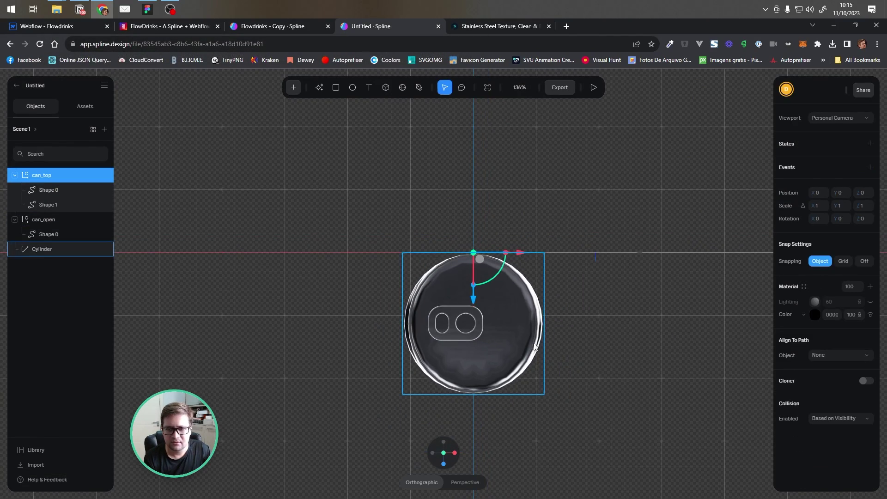
left_click_drag(565, 309, 561, 270, "alt")
scroll(562, 269, "down", 4)
key("ctrl+z")
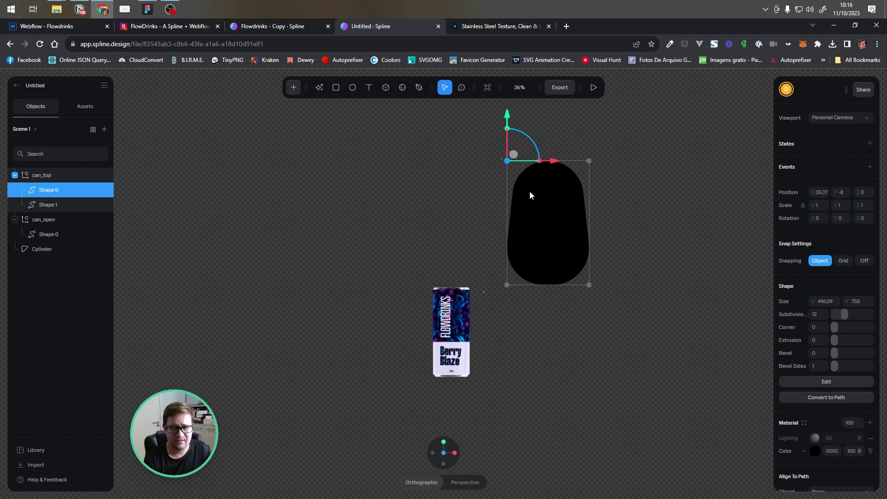
left_click_drag(509, 126, 511, 179)
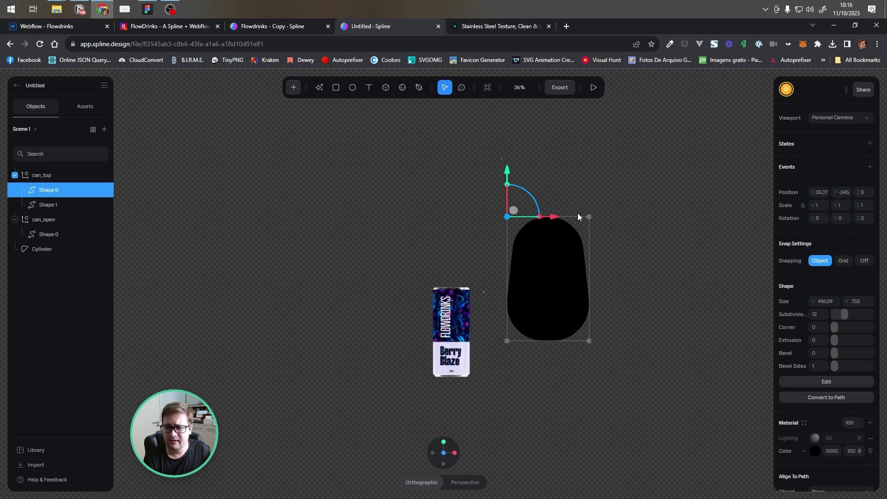
- Convert Shape 0 of the can_top group to a path
left_click(813, 396)
key("alt")
left_click_drag(608, 259, 575, 283, "alt")
scroll(550, 308, "up", 10)
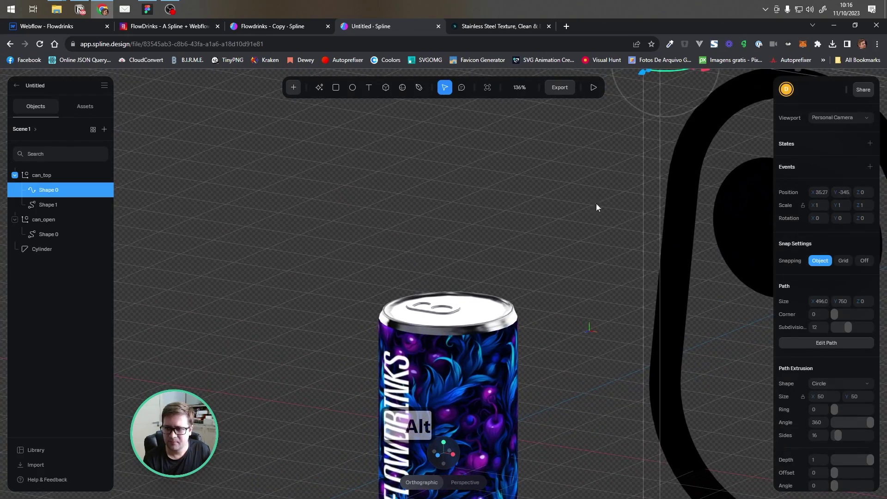
right_click_drag(578, 212, 455, 227)
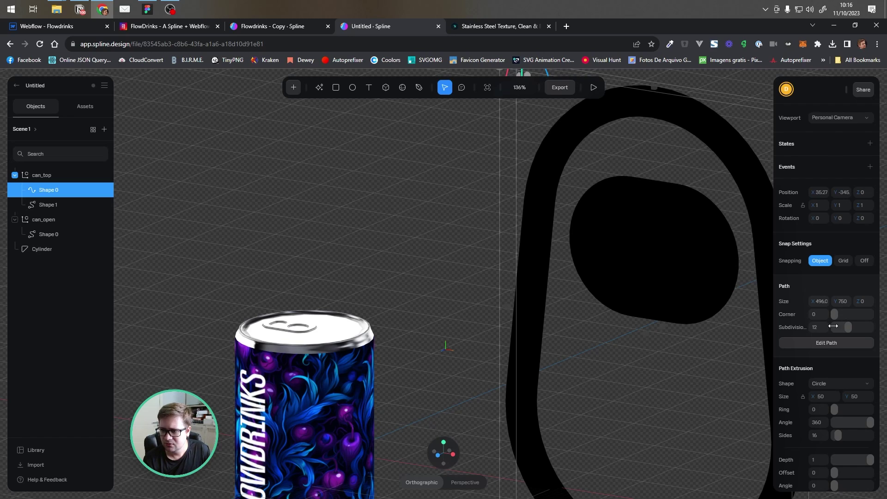
key("ctrl+z")
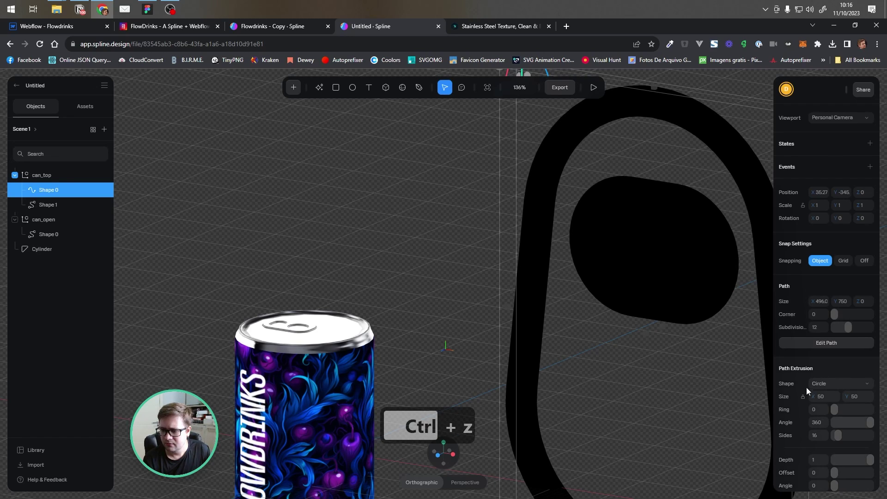
- Set the path extrusion size of can_top's Shape 0 to 25, after trying 12
scroll(821, 408, "down", 1)
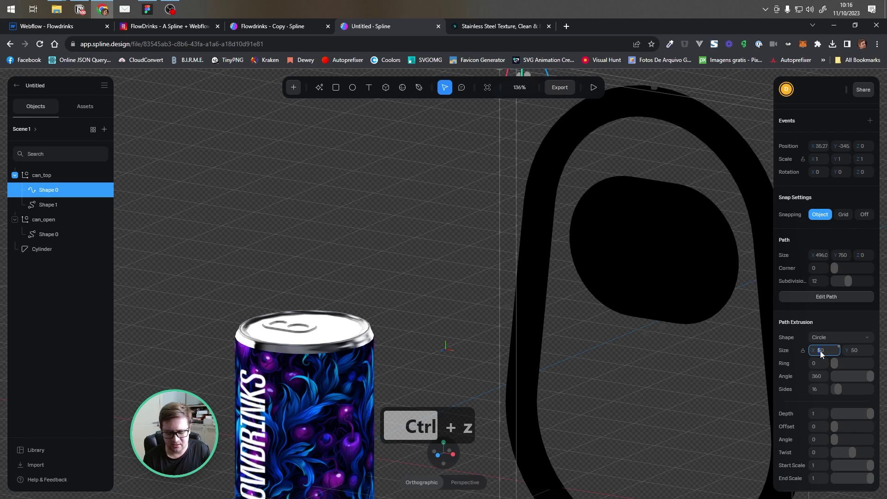
key("Delete")
key("Delete")
type("12")
key("Return")
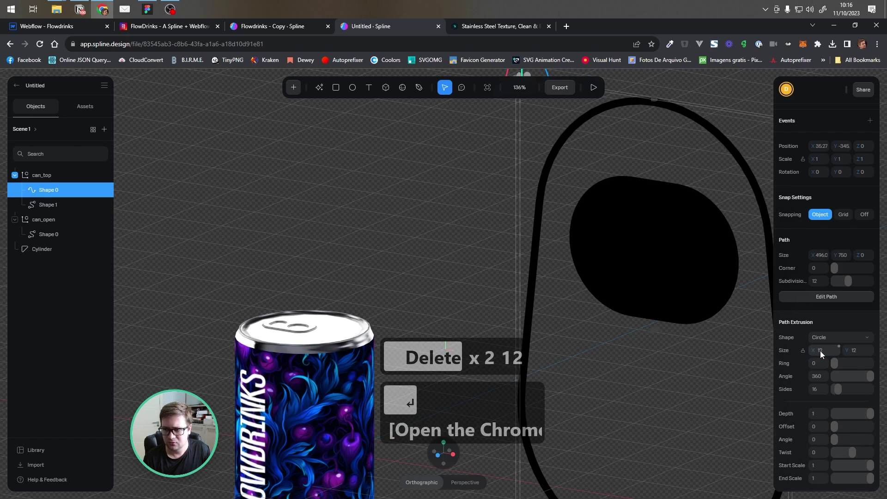
key("Delete")
key("Delete")
type("25")
key("Return")
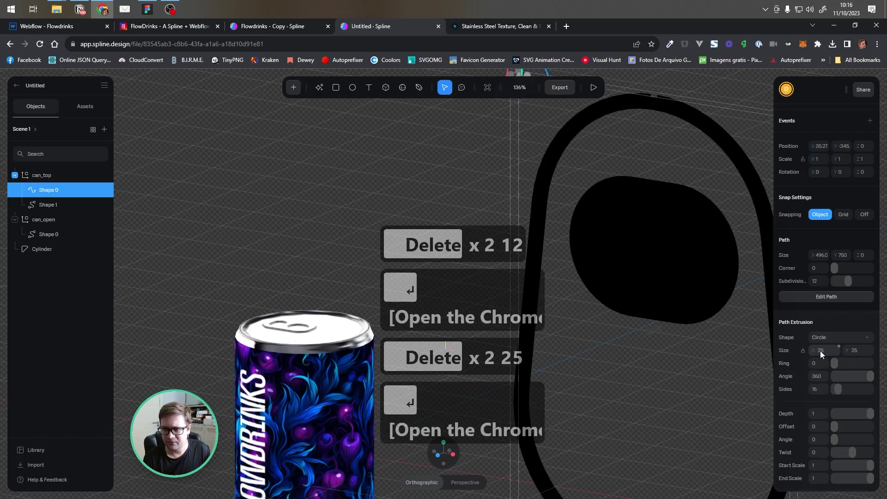
- Extrude Shape 1 of the can_top group by 25
left_click_drag(694, 391, 672, 263, "alt")
left_click(673, 262)
scroll(673, 262, "down", 3)
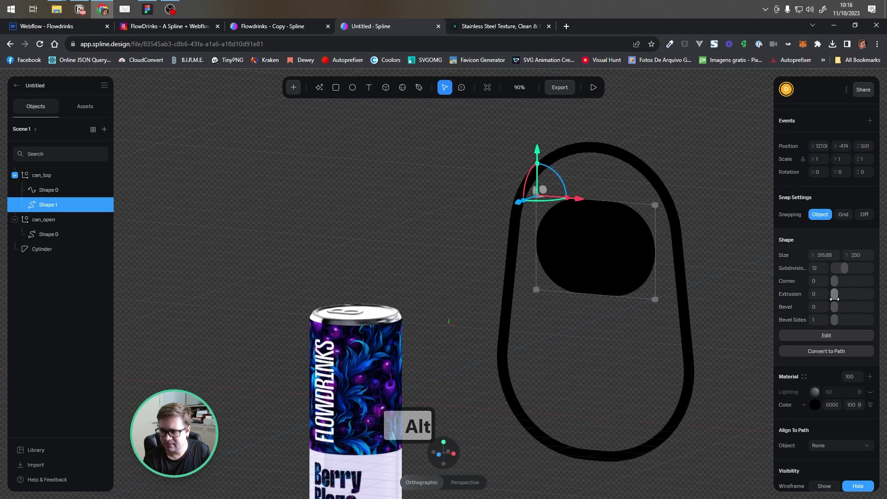
left_click_drag(834, 295, 836, 295)
left_click(820, 294)
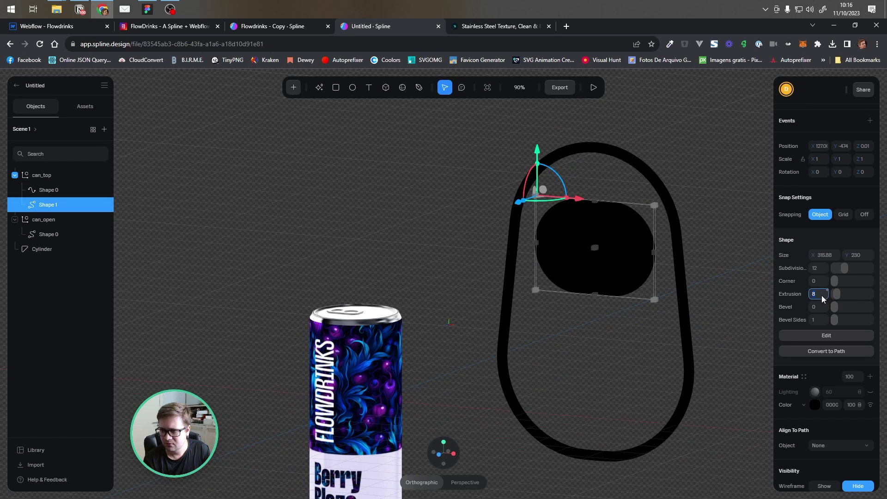
type("25")
key("Return")
- Shift Shape 1 back in side view to about Z -11 so its thickness aligns with the outline path
left_click_drag(566, 349, 430, 248, "alt")
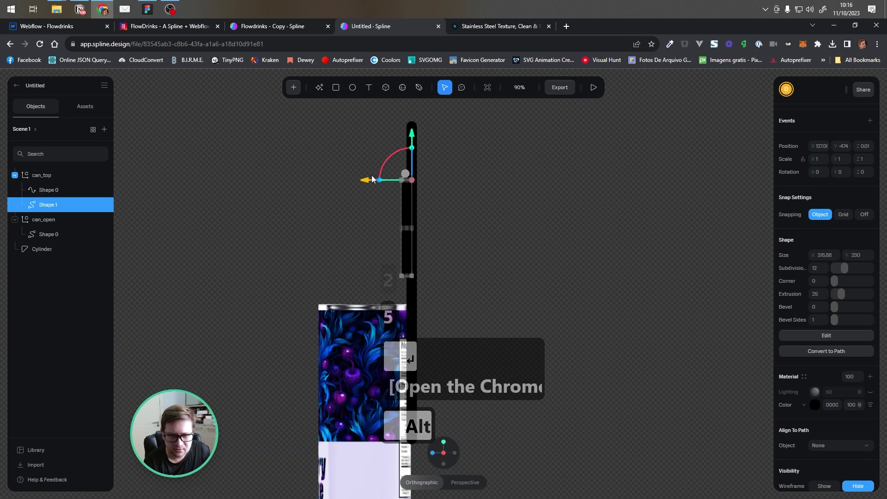
left_click_drag(364, 183, 369, 183)
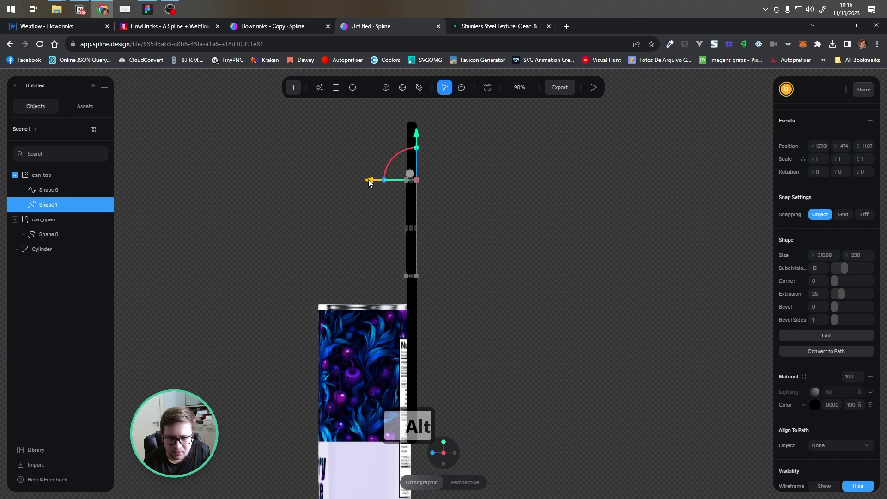
left_click(432, 453)
left_click(483, 176)
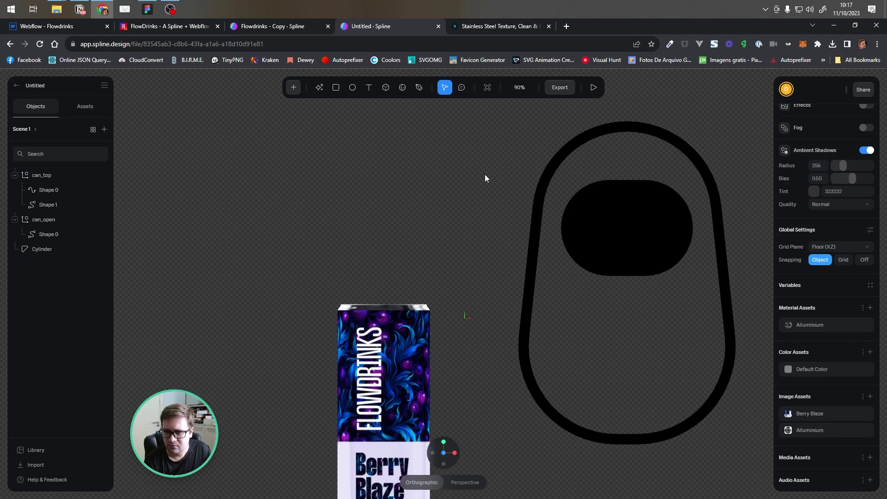
- Apply the Alluminium material to the whole can_top group
left_click(42, 176)
left_click(15, 175)
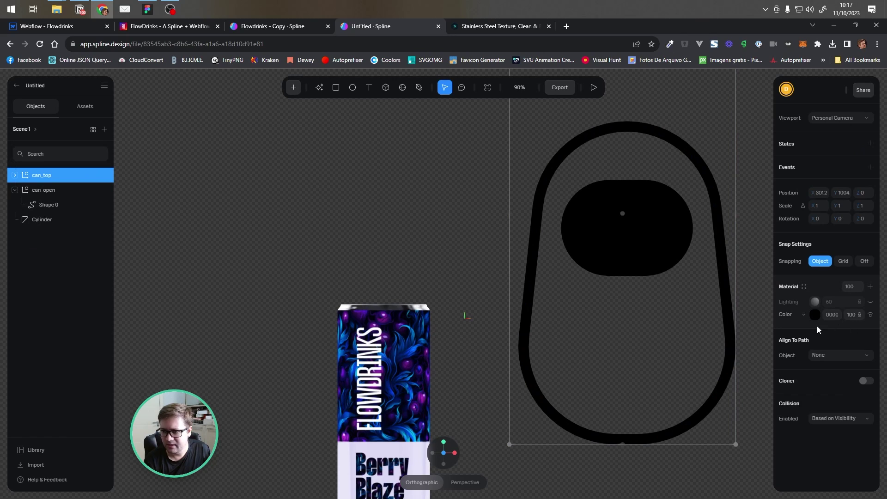
left_click(804, 287)
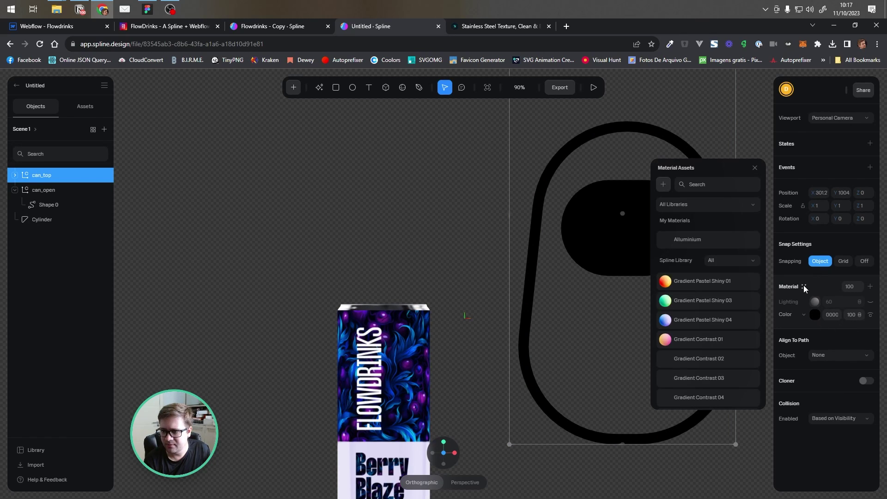
left_click(689, 241)
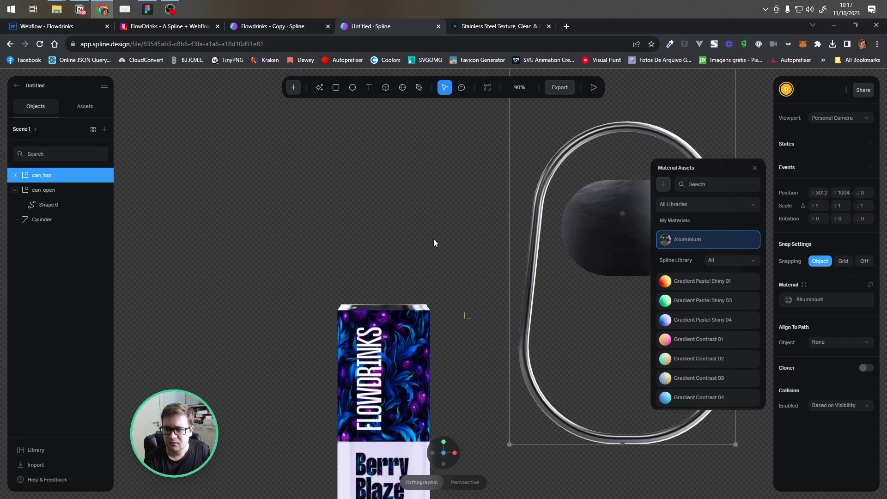
left_click(484, 237)
left_click(592, 248)
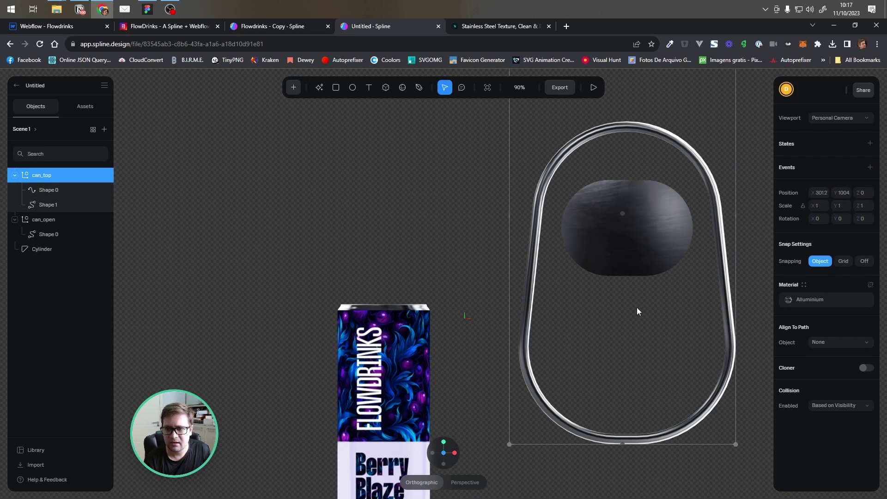
- Scale the can_top group down uniformly to about 0.21 in front view
left_click_drag(586, 244, 523, 229, "alt")
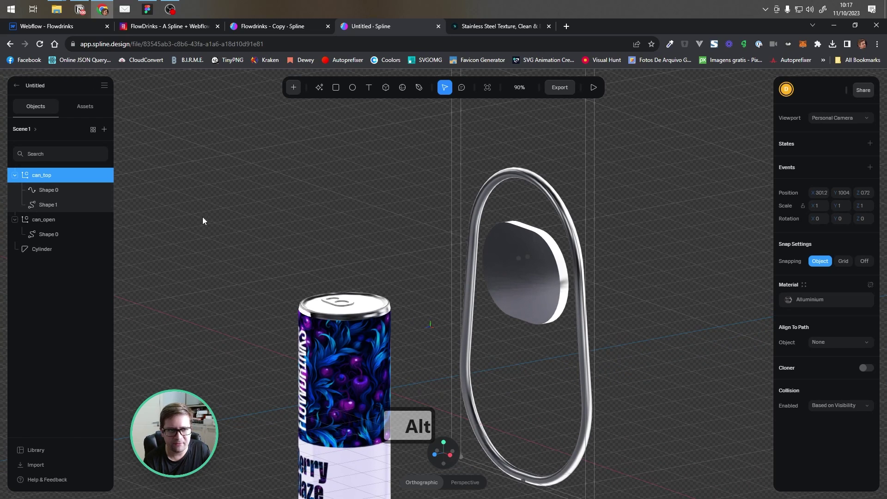
scroll(343, 217, "down", 3)
scroll(344, 220, "down", 1)
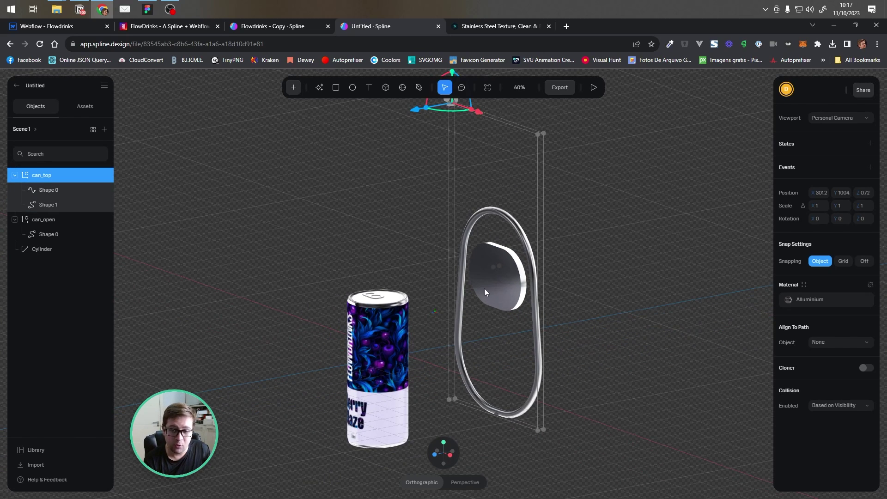
left_click(435, 456)
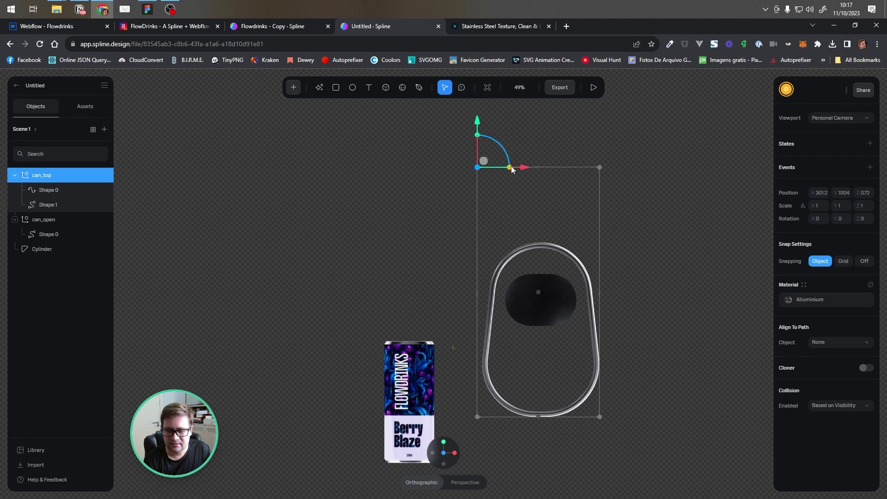
left_click_drag(512, 162, 484, 147, "shift")
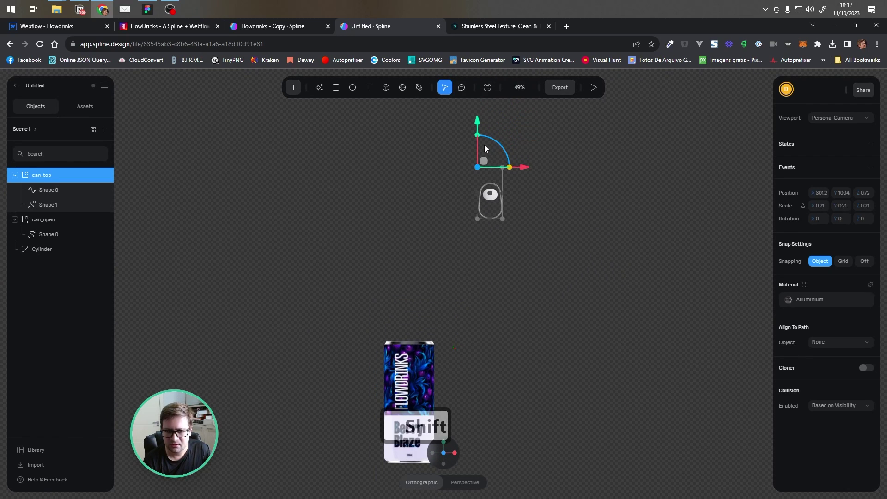
left_click(478, 173)
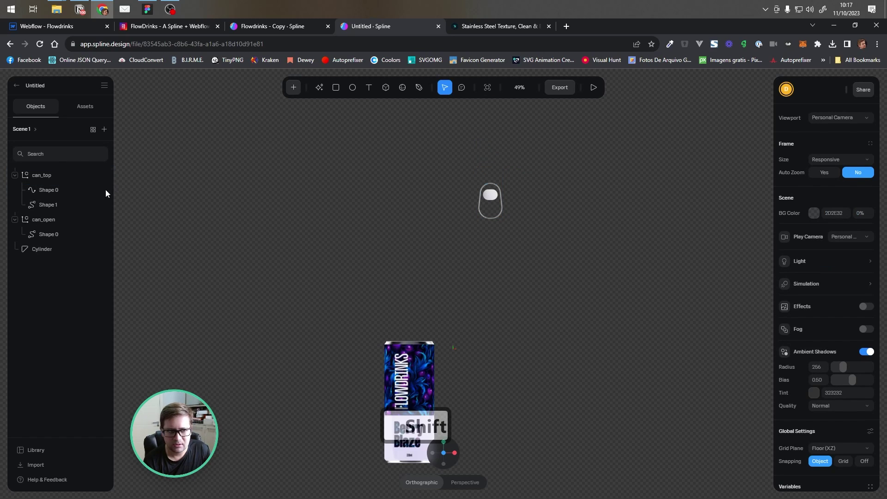
- Lower the can_top group to about Y 471 and lay it flat with rotations of X -90 and Z 90
left_click(38, 175)
left_click_drag(475, 125, 478, 240, "shift")
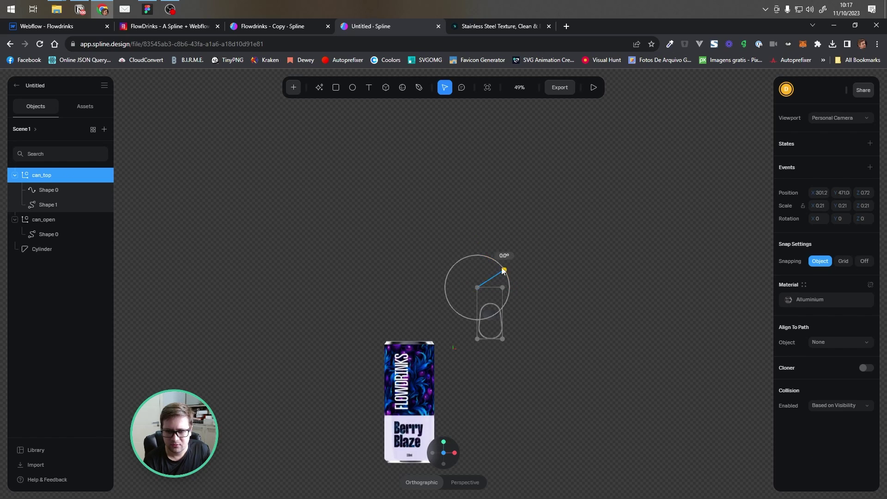
left_click_drag(504, 270, 456, 254, "shift")
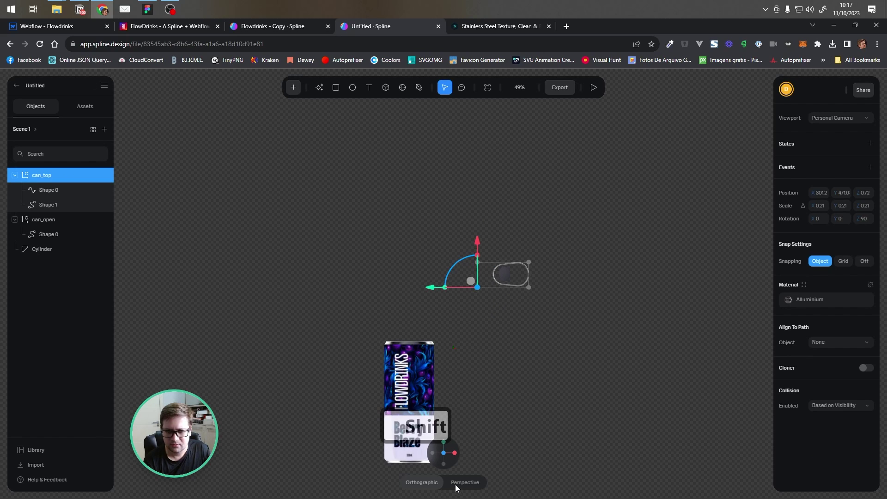
left_click(454, 453)
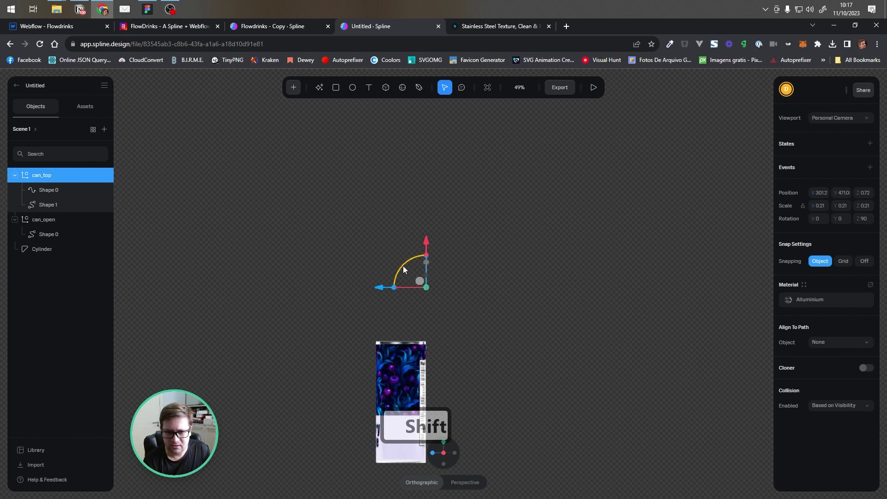
left_click_drag(403, 265, 462, 259, "shift")
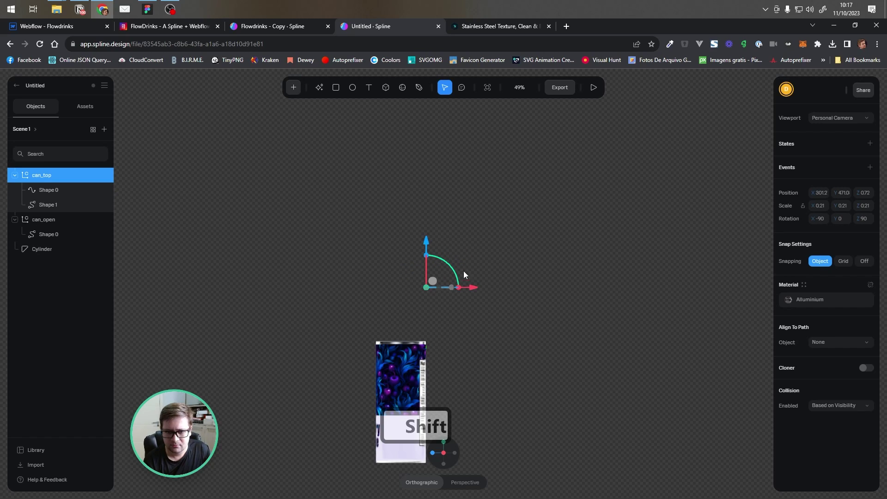
- Position the can_top group above the can, at about X -148 and Z 171
left_click_drag(471, 288, 436, 287, "shift")
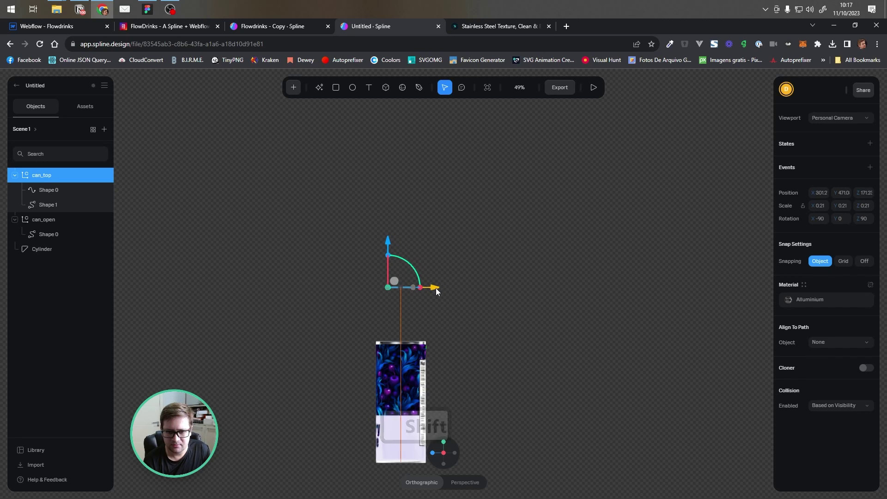
left_click(433, 453)
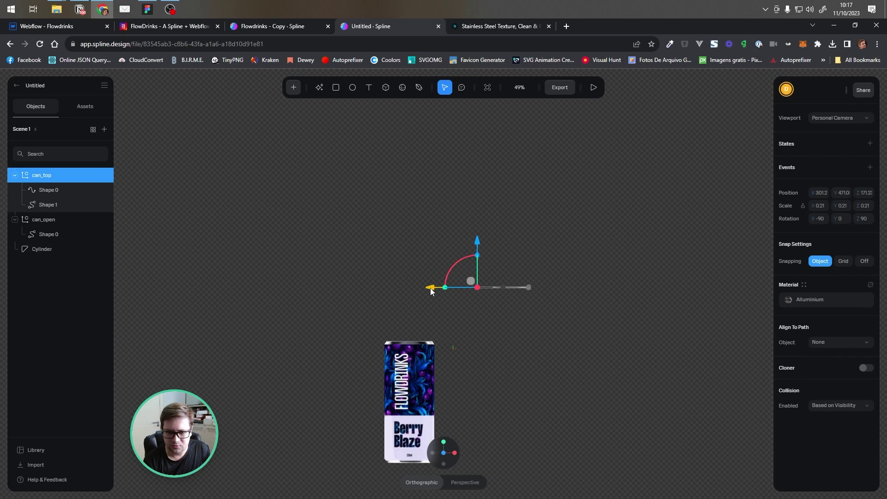
left_click_drag(431, 289, 329, 301)
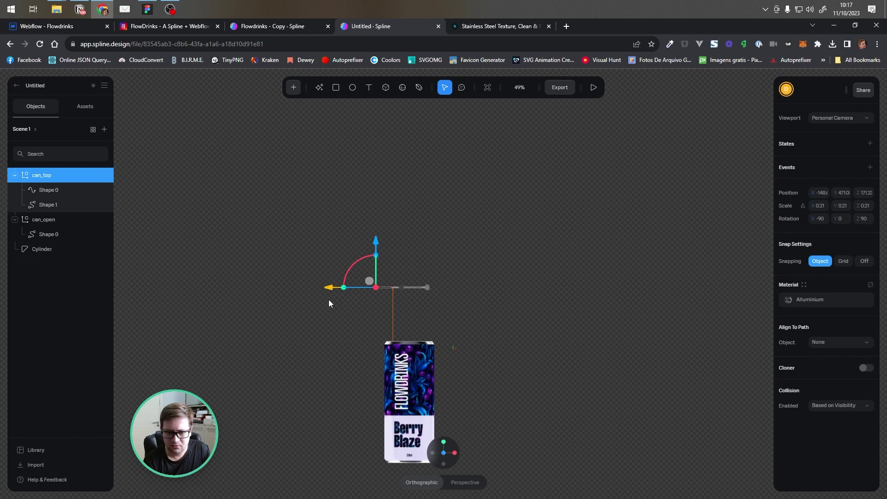
- Lower the can_top group onto the can lid, at about Y 230, so its outline sits just above the surface
left_click_drag(375, 246, 376, 301)
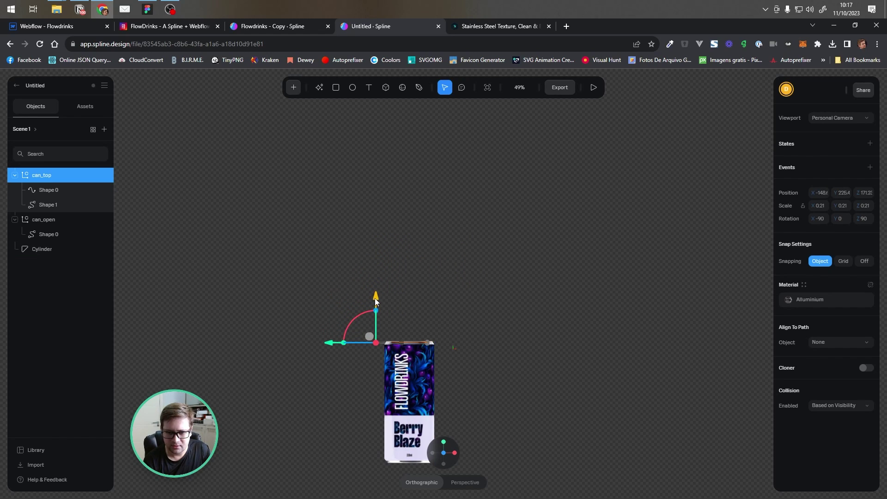
left_click_drag(492, 317, 376, 303, "alt")
scroll(295, 345, "up", 3)
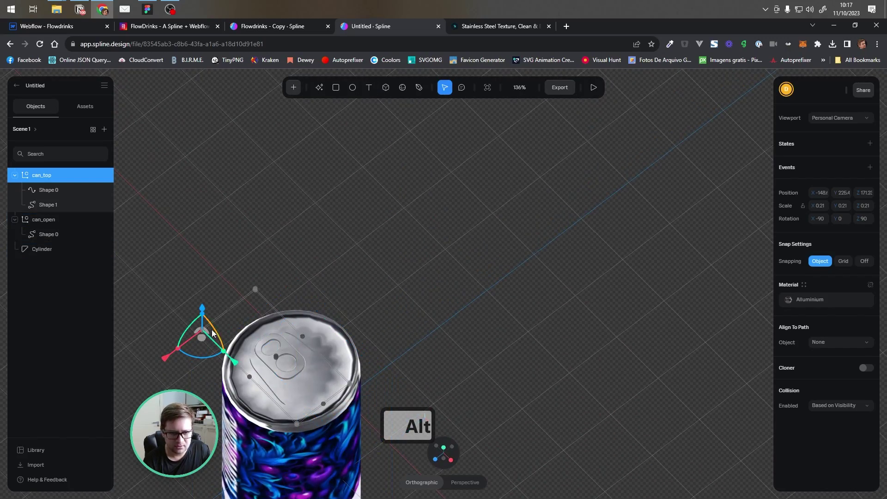
left_click_drag(202, 314, 202, 312)
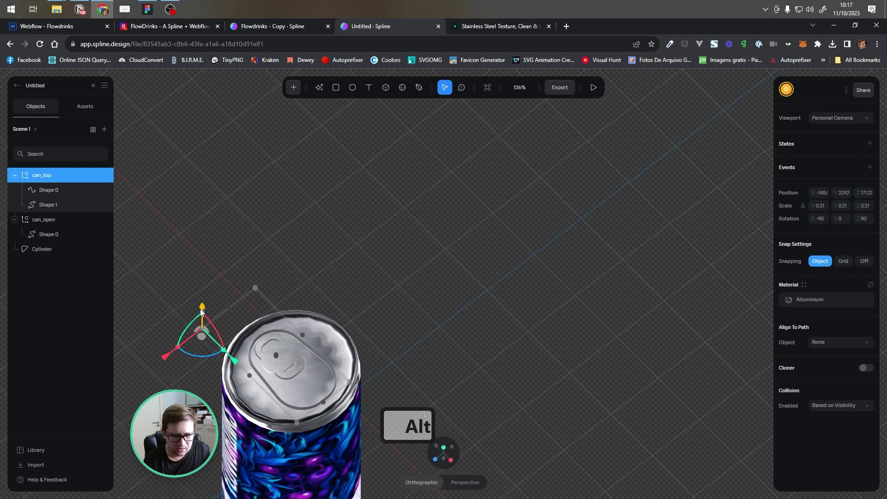
- Slide Shape 1 in top view away from the pull tab's holes, to about Y -766, and reselect the can_top group
left_click(452, 461)
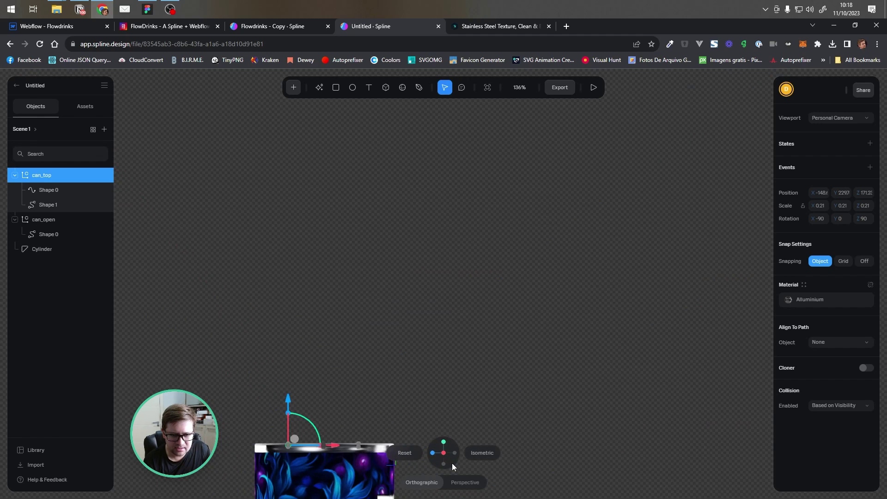
left_click_drag(451, 448, 443, 437)
left_click(441, 440)
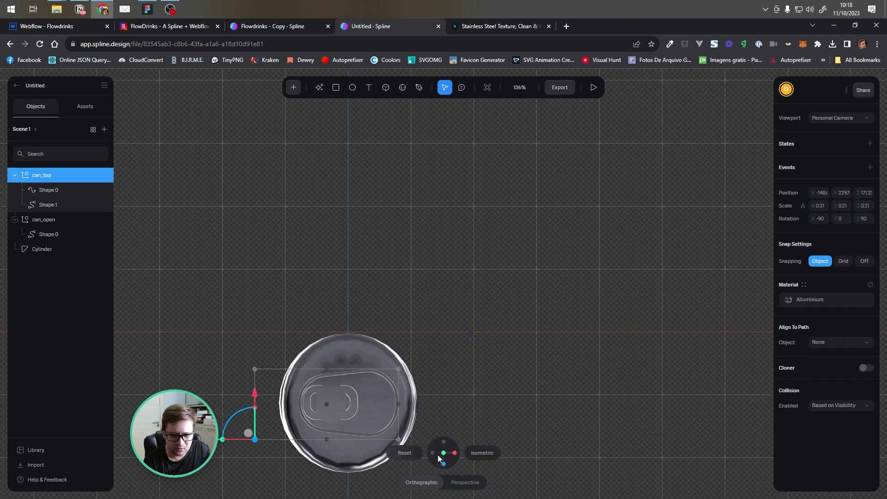
key("alt")
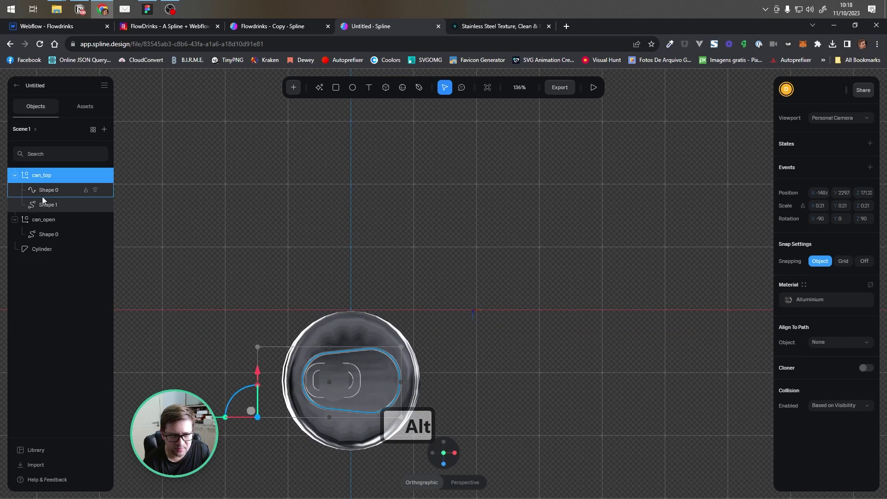
left_click(46, 204)
left_click_drag(273, 401, 311, 404)
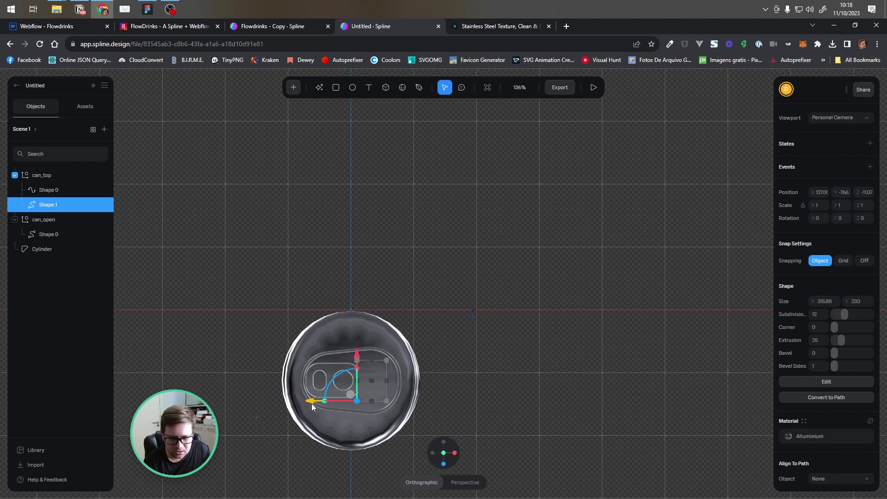
left_click(37, 176)
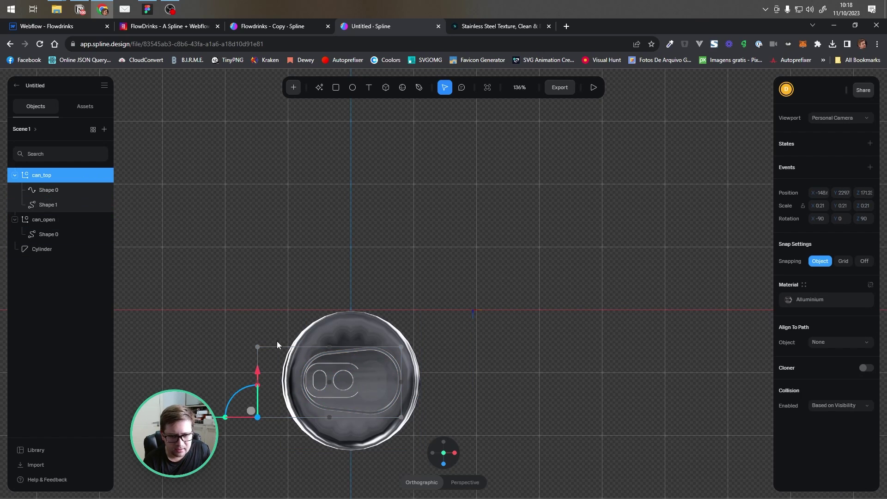
- Enlarge the can_top group uniformly to a scale of 0.22 and recentre it on the lid at about X -161, Z 176
key("shift")
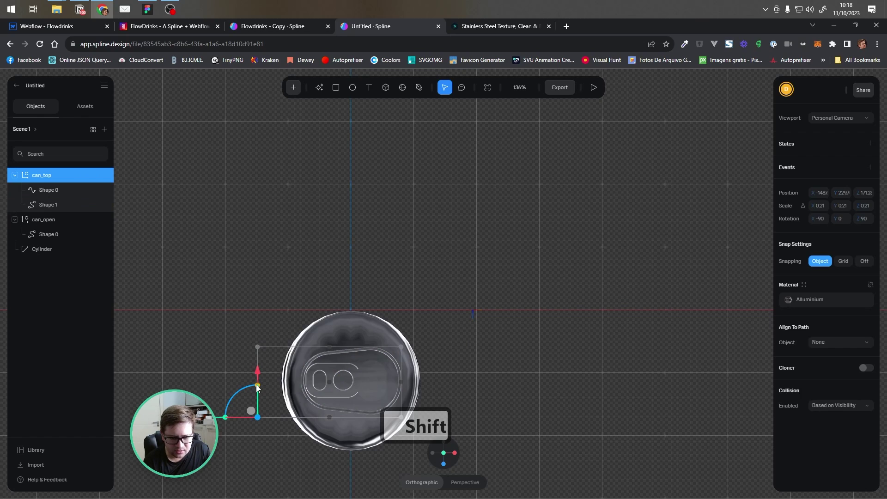
left_click_drag(258, 389, 258, 387, "shift")
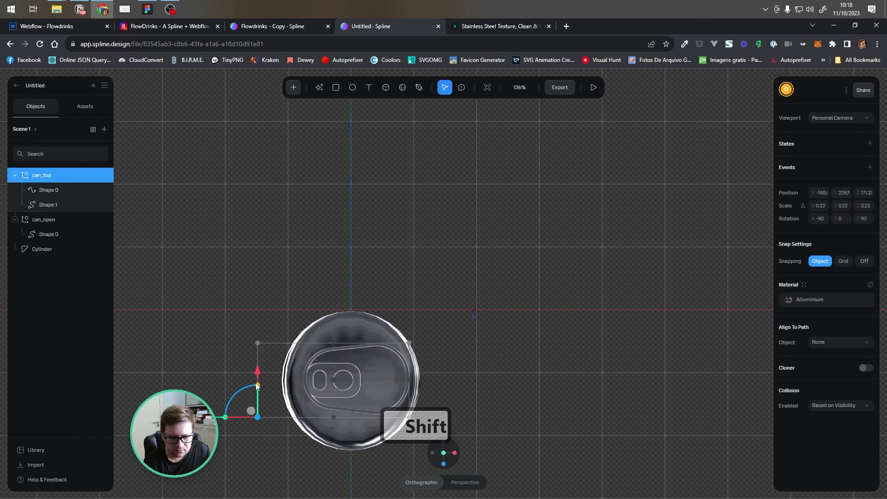
left_click_drag(257, 386, 256, 384, "shift")
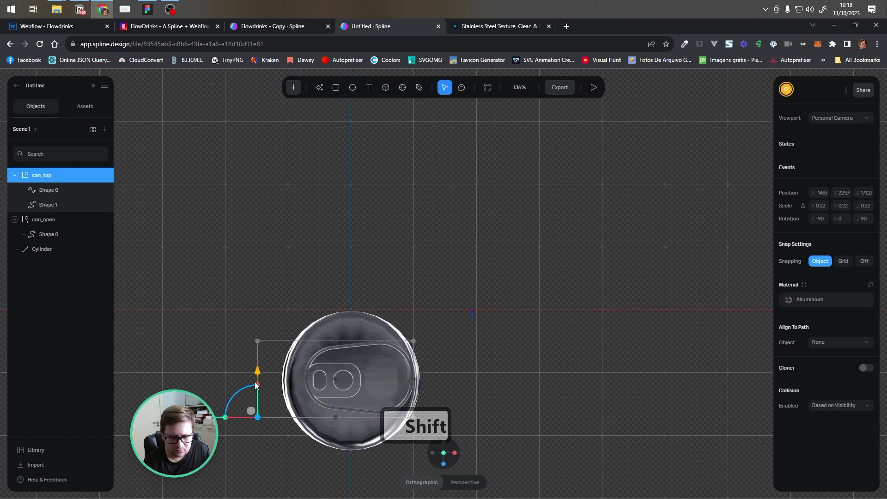
left_click_drag(225, 419, 217, 419, "shift")
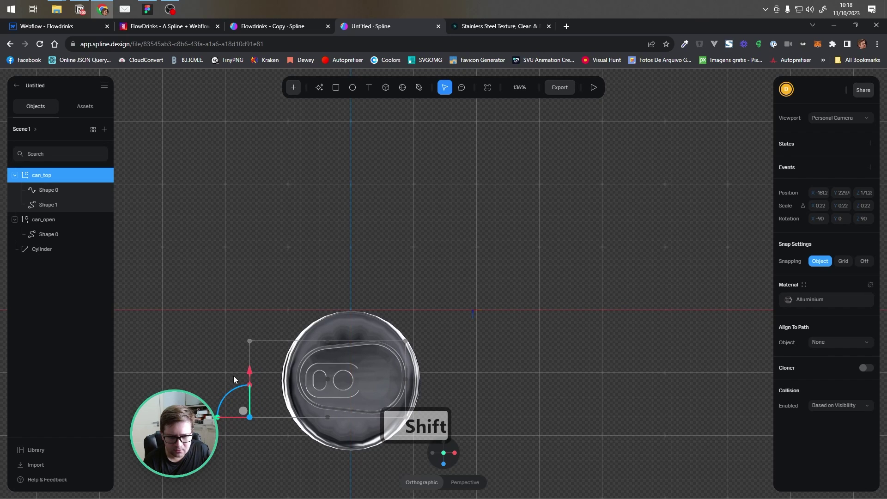
left_click_drag(249, 372, 249, 375, "shift")
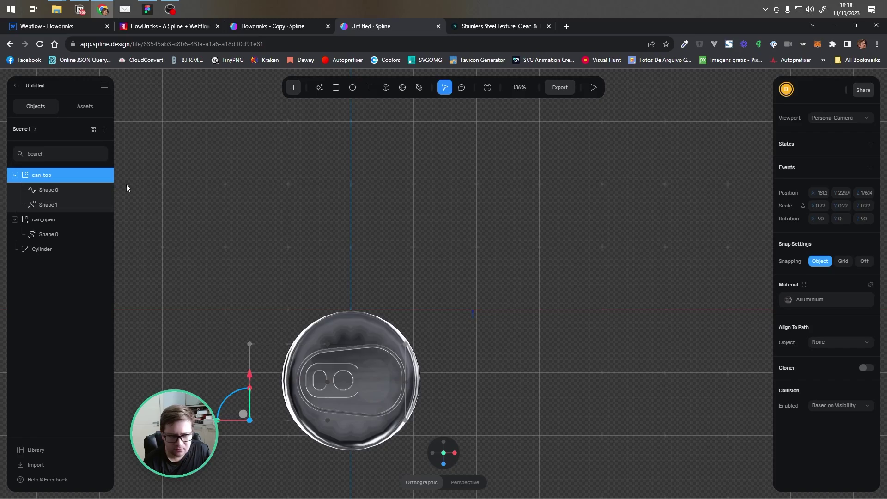
- Fine-tune the can_top group's height over the lid to about Y 227 so its outline shows above the surface
mouse_move(455, 451)
left_click_drag(456, 382, 305, 262, "alt")
scroll(258, 261, "up", 6)
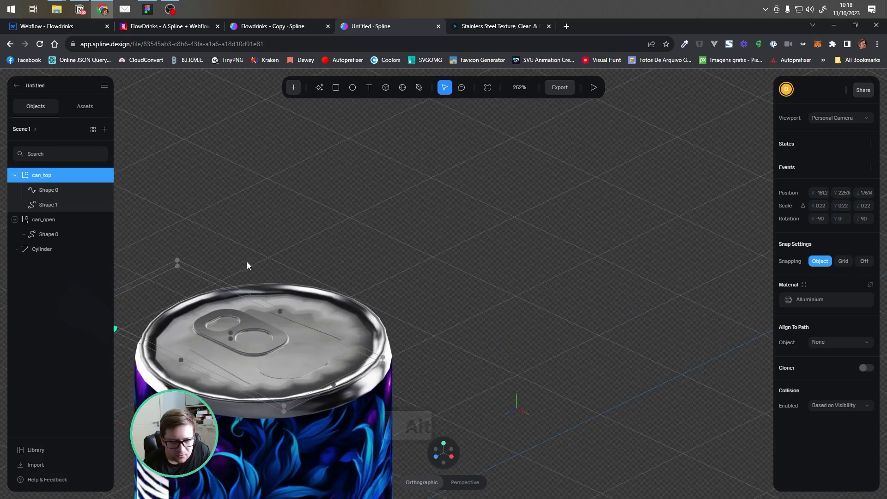
middle_click_drag(354, 209, 609, 174)
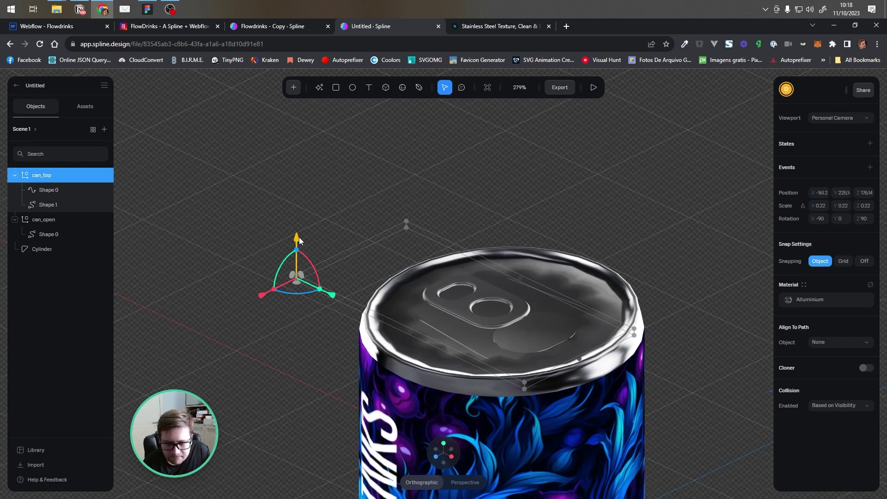
left_click_drag(300, 239, 299, 238)
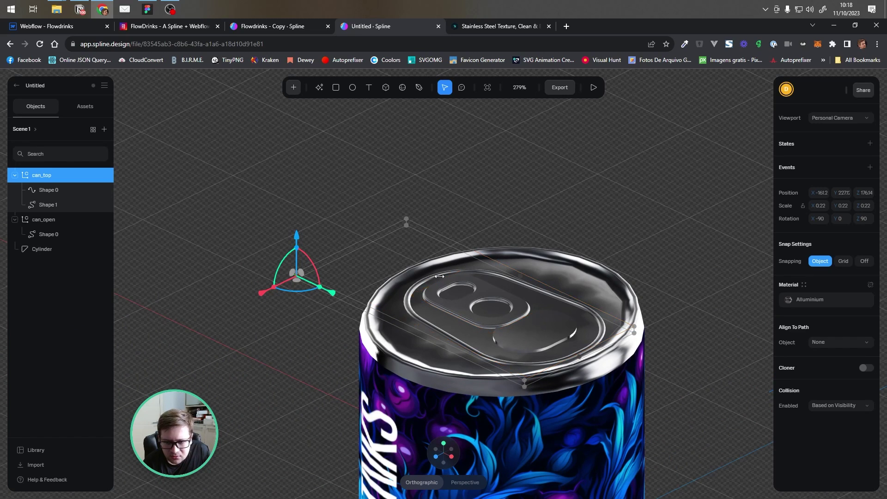
- Lower Shape 1 inside can_top to about Z -18 so the opening sinks into the lid
left_click(46, 205)
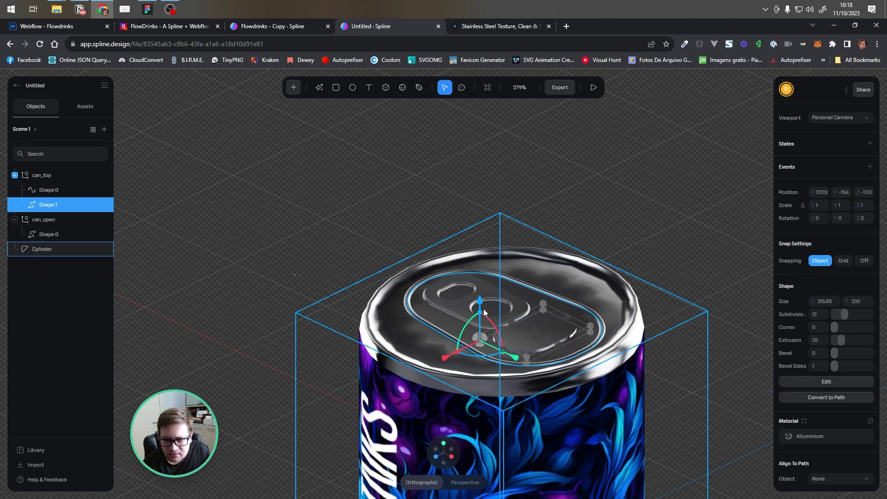
left_click_drag(478, 305, 478, 306)
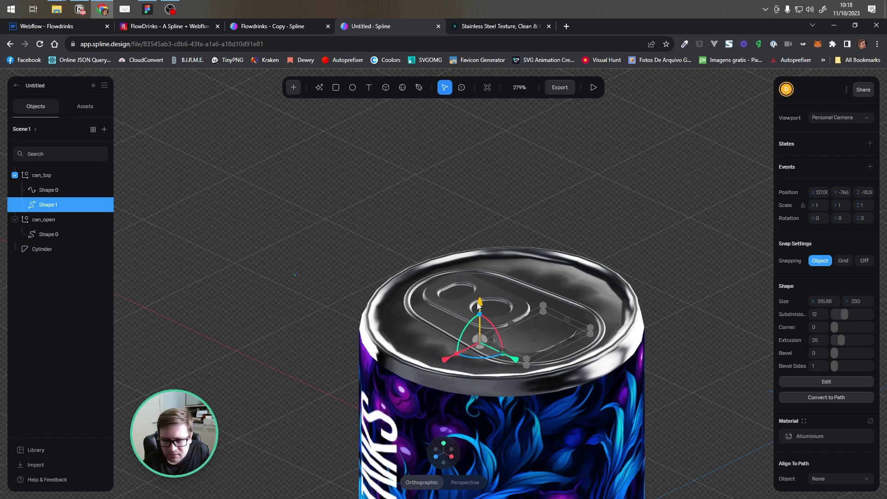
left_click(363, 171)
left_click_drag(379, 353, 298, 271, "alt")
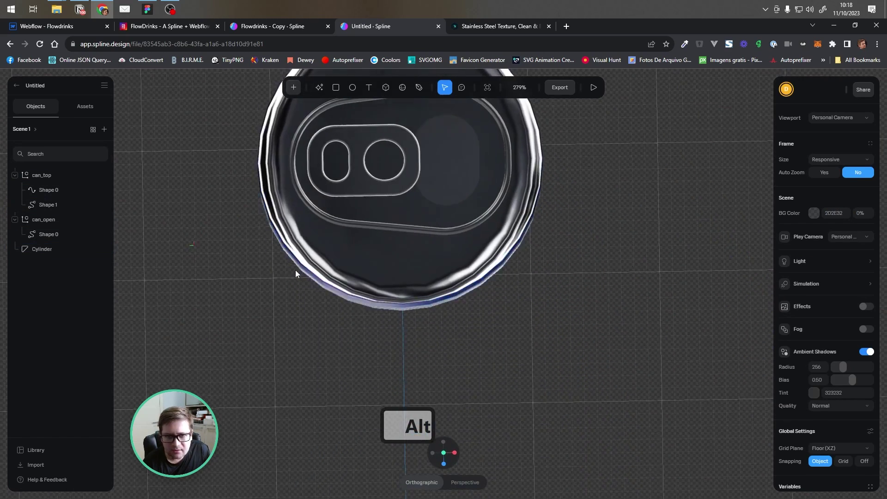
- Rename the can_open group as can_tab and collapse it
left_click(345, 191)
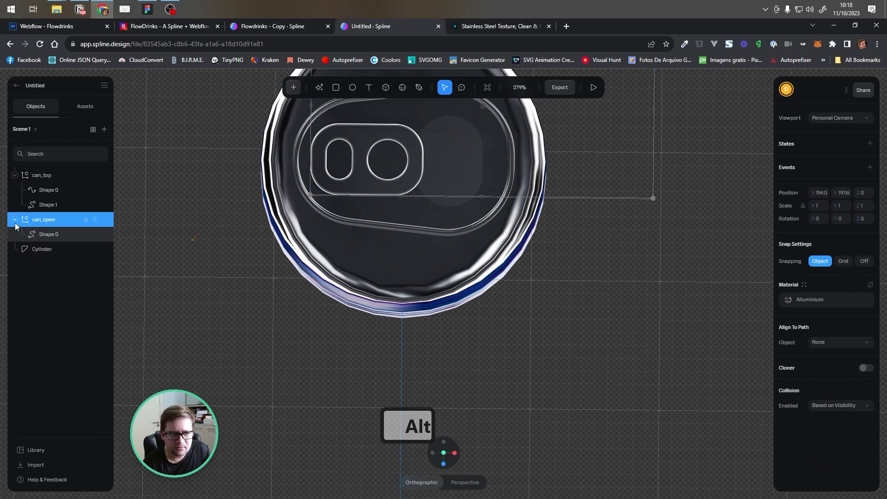
double_click(55, 219)
key("Right")
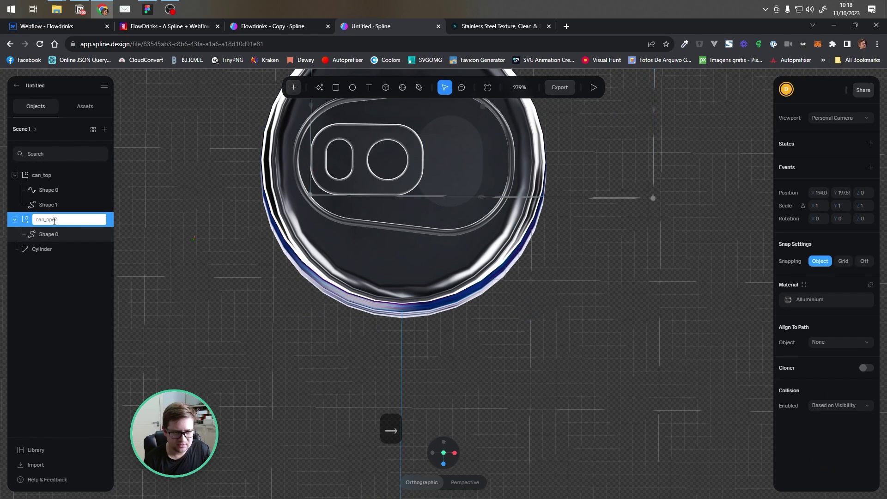
key("BackSpace")
key("BackSpace")
key("BackSpace")
key("BackSpace")
type("tab")
key("Return")
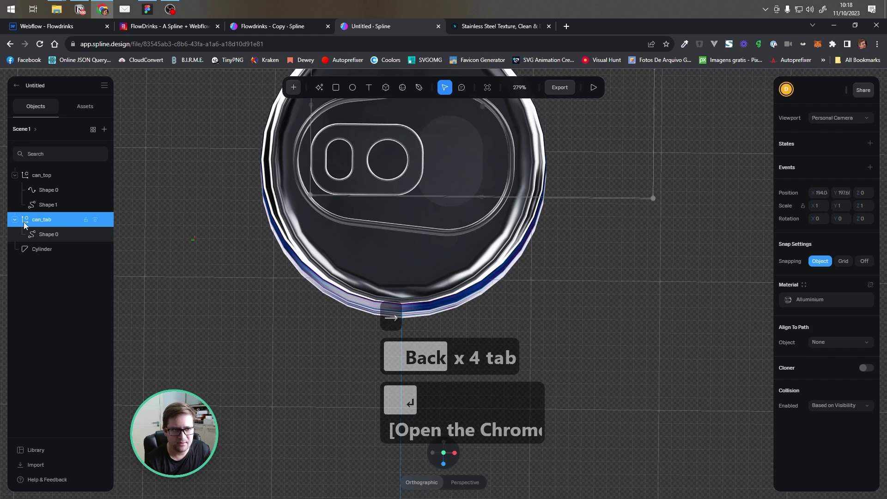
left_click(16, 221)
- Shift the can_tab group along X to about 204 on the lid, and collapse the can_top group
scroll(319, 176, "down", 3)
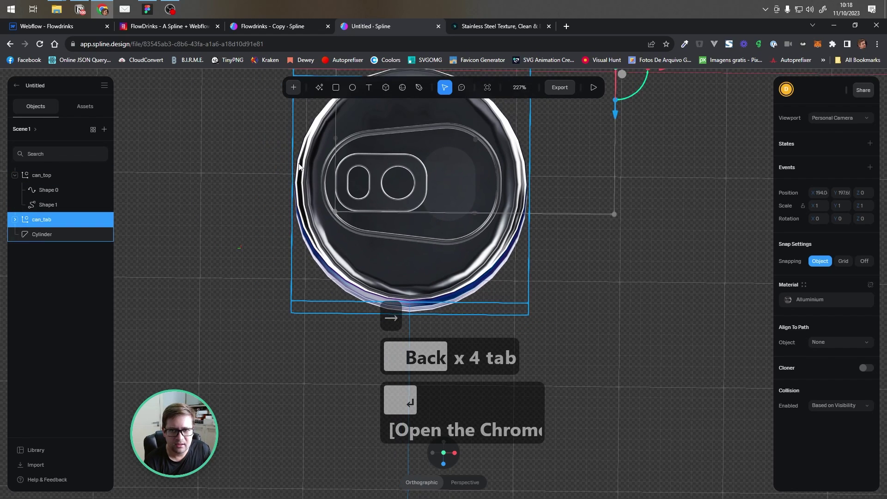
left_click_drag(641, 155, 650, 156)
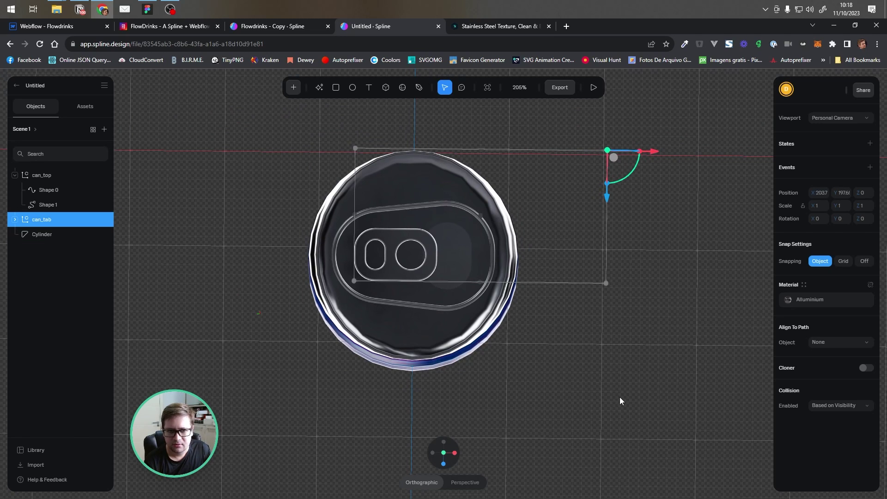
left_click(462, 332)
left_click(16, 175)
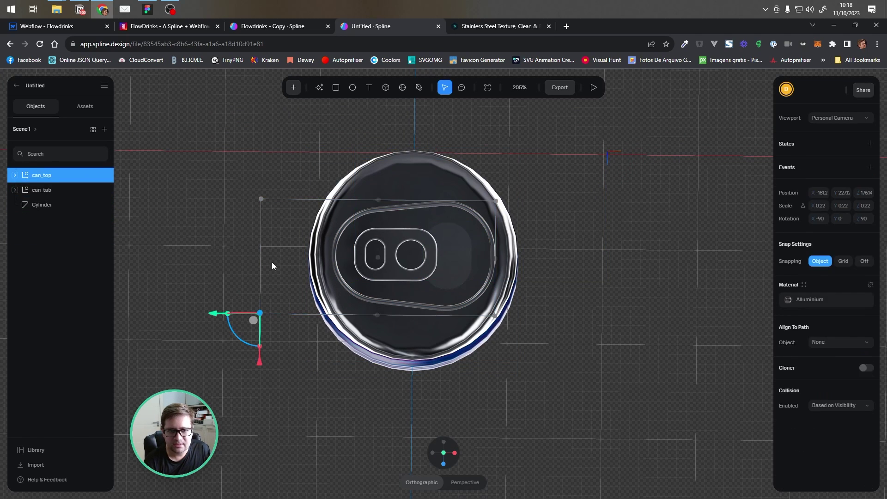
left_click(271, 266)
- Group can_top, can_tab and Cylinder together, working from the front view
left_click_drag(252, 229, 321, 356, "alt")
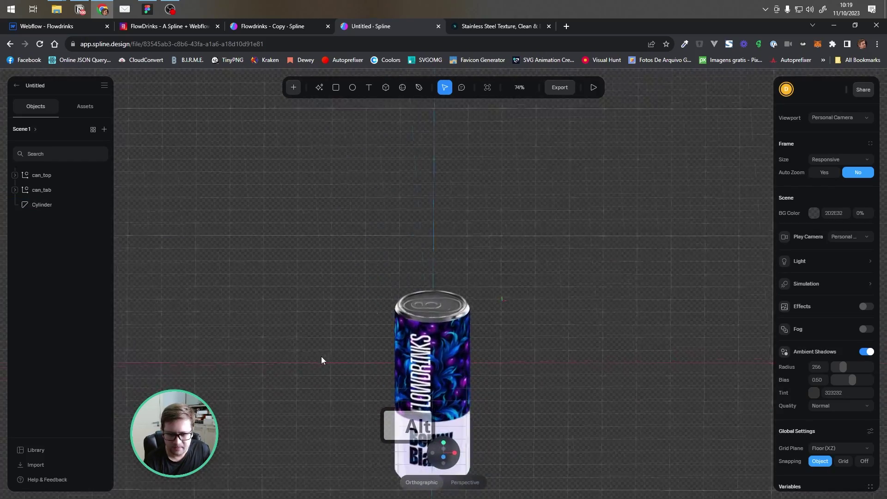
left_click(443, 456)
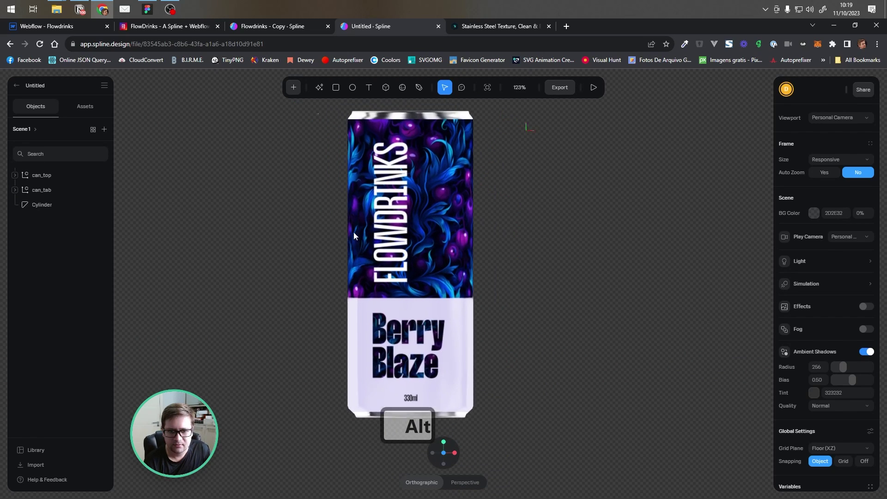
left_click(13, 191)
left_click(13, 192)
left_click_drag(355, 125, 526, 349, "shift")
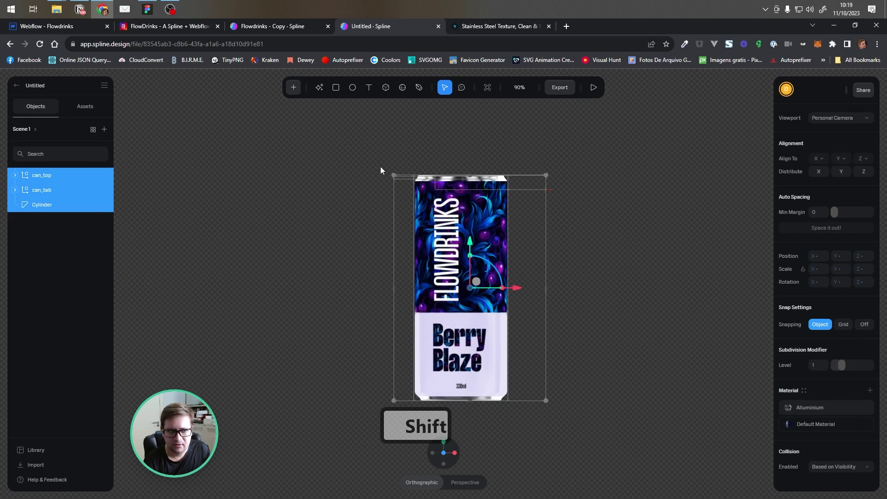
key("ctrl+g")
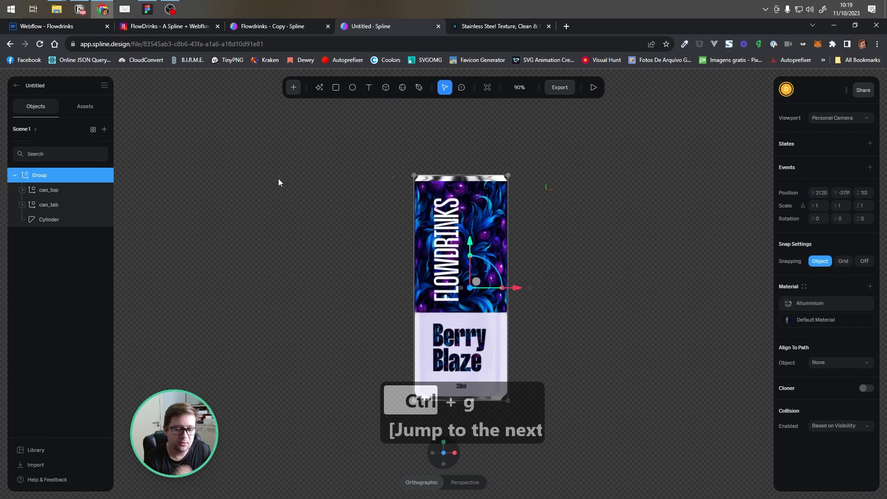
- Rename the new can group as berry_blaze and collapse it
double_click(44, 176)
type("berry_")
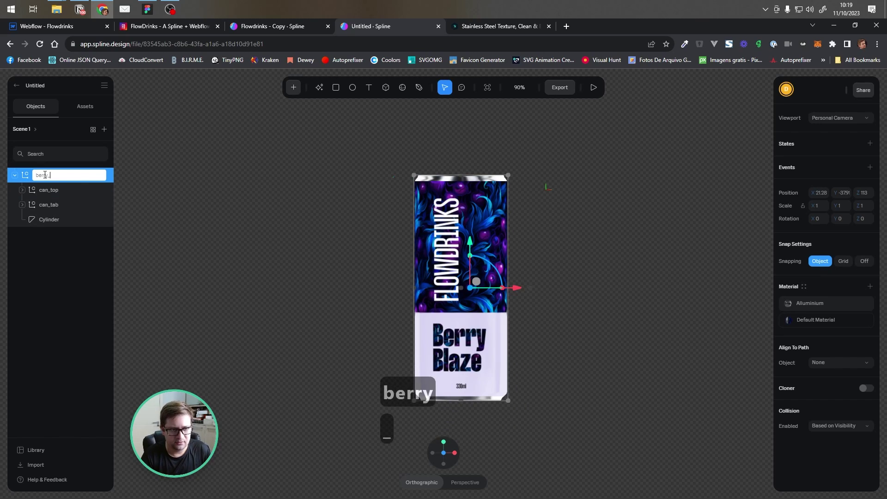
type("blaze")
key("Return")
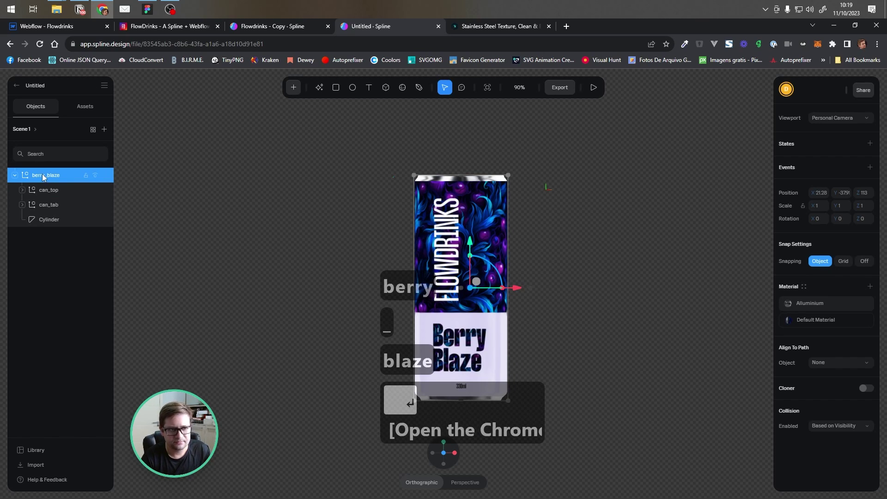
left_click(15, 177)
left_click(344, 216)
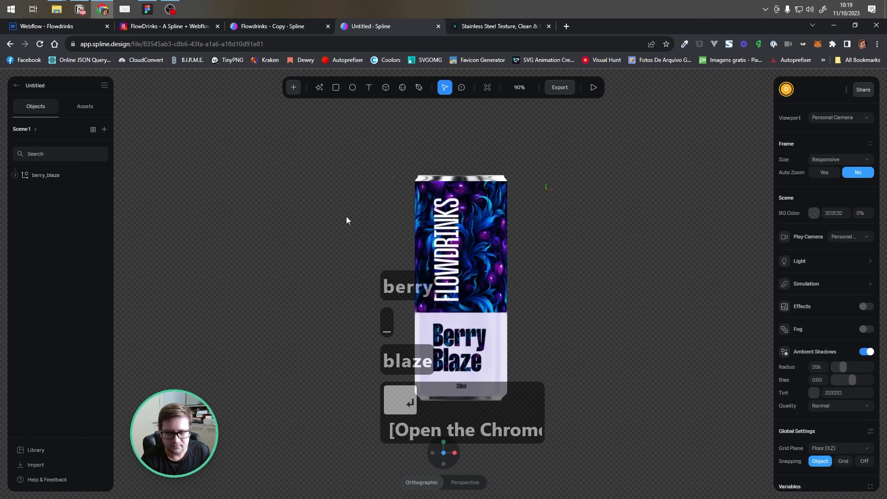
- Switch to the Flowdrinks - Copy scene, view it through the Personal Camera and examine how its cans are arranged and grouped
left_click(448, 215)
scroll(403, 221, "down", 3)
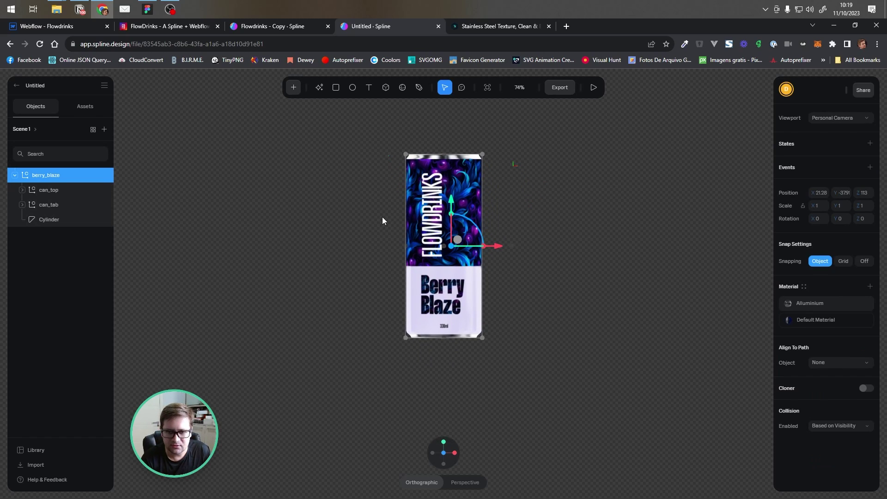
scroll(382, 218, "down", 4)
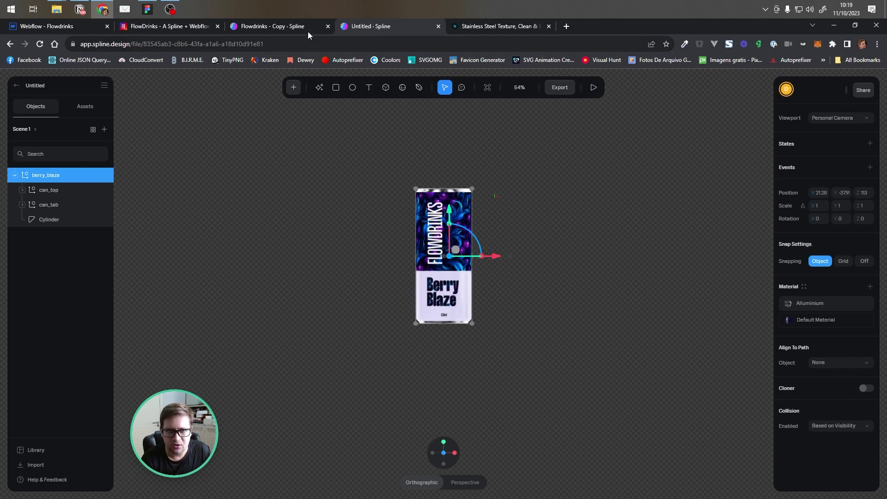
left_click(243, 27)
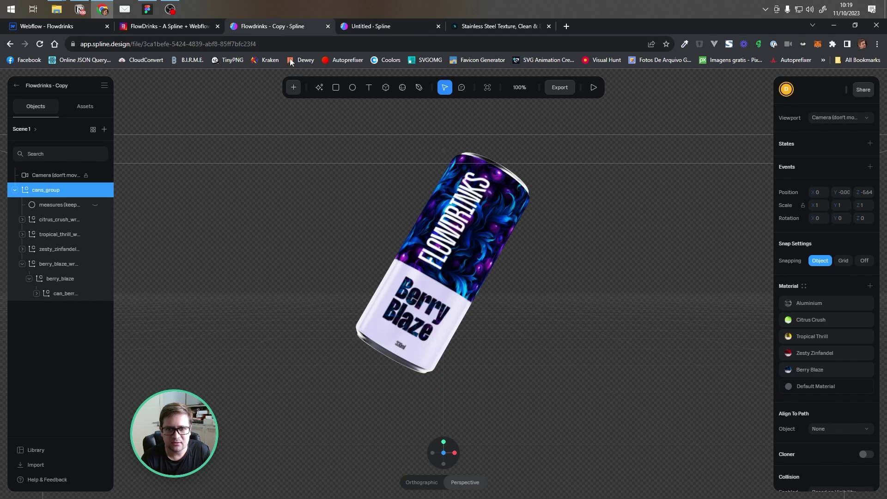
left_click(839, 121)
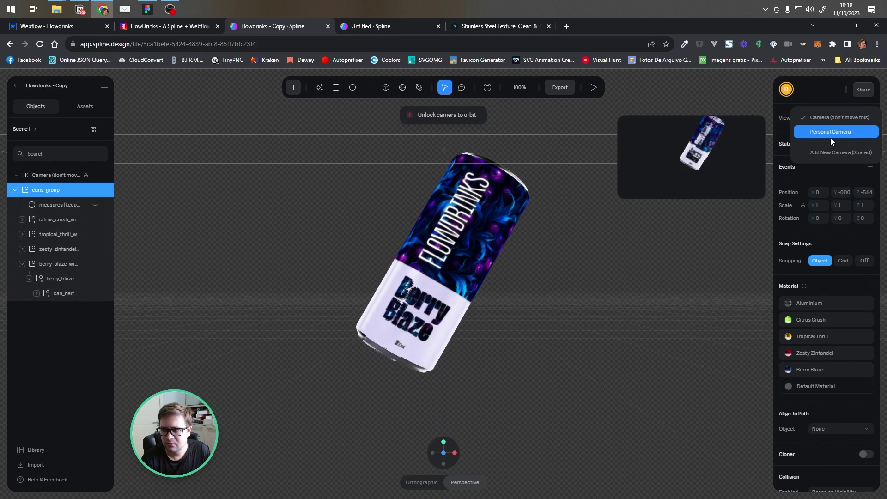
left_click(830, 137)
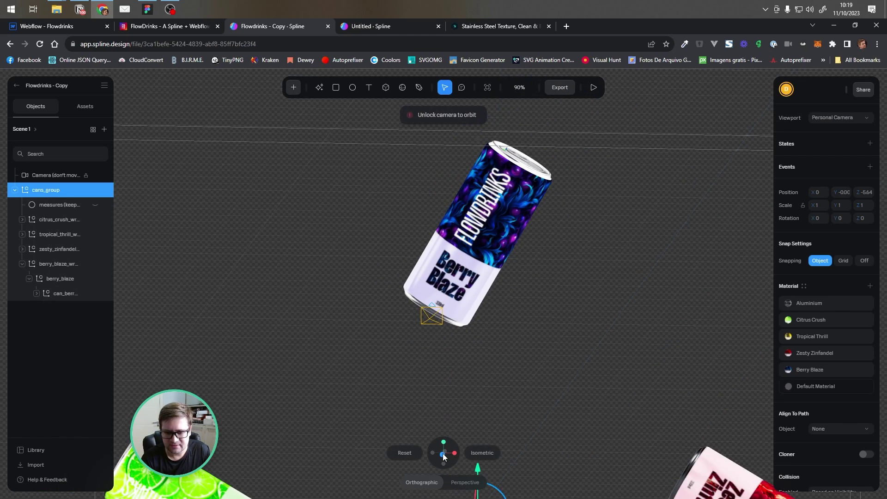
scroll(421, 362, "down", 5)
right_click_drag(426, 349, 392, 261)
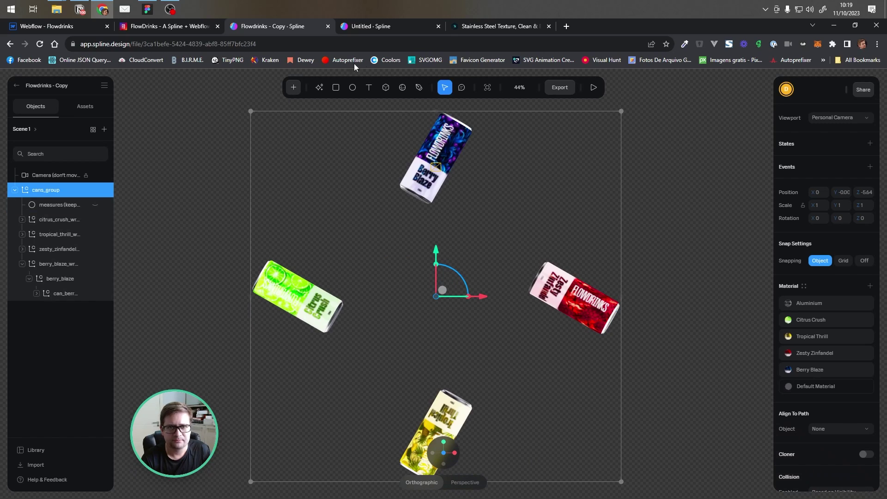
- Switch back to the Untitled scene and wrap the berry_blaze group in a parent group named berry_blaze_rotation
left_click(382, 28)
scroll(403, 298, "down", 3)
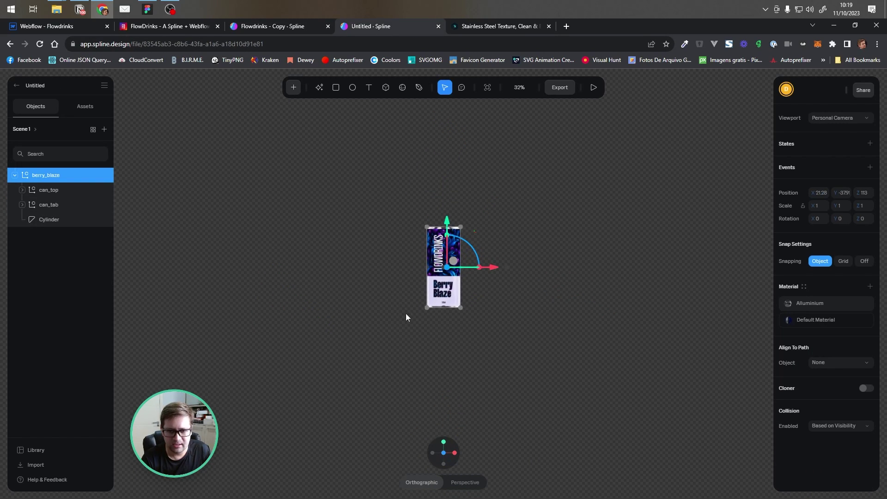
right_click_drag(406, 313, 388, 207)
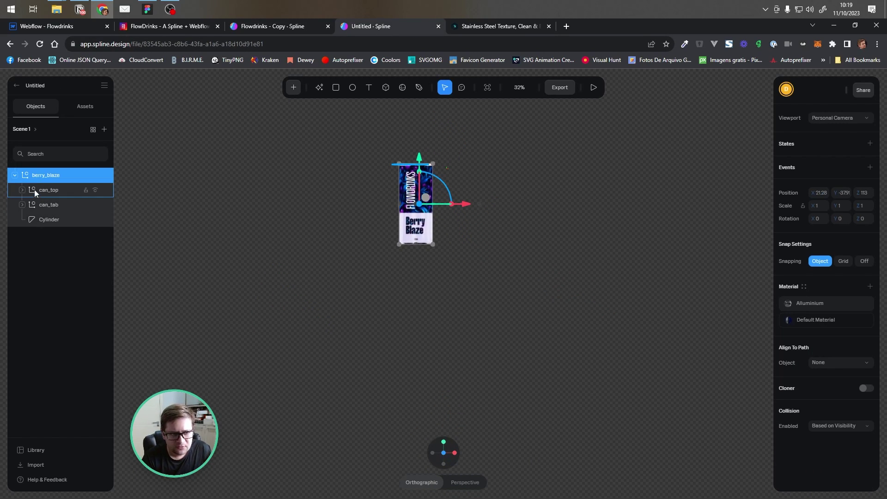
left_click(15, 175)
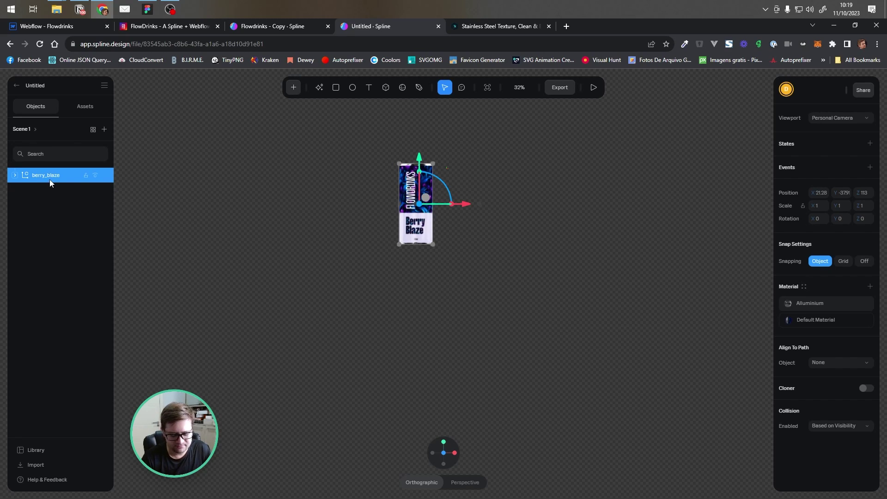
key("ctrl+g")
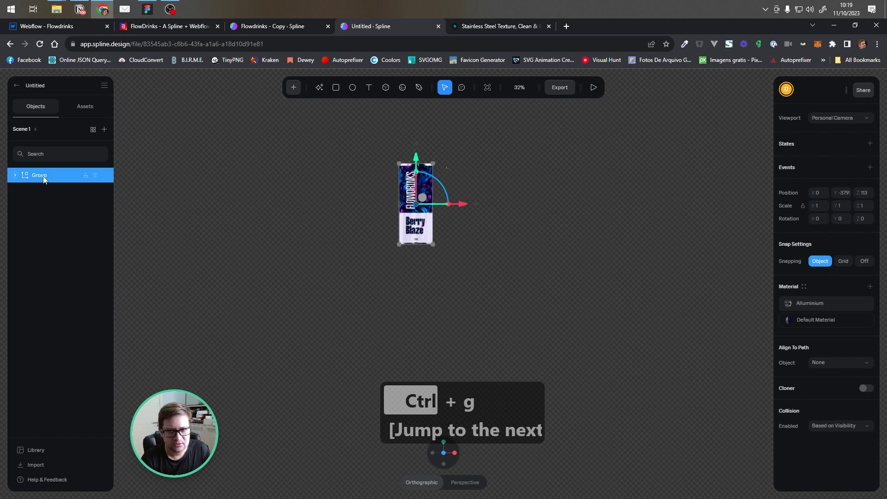
double_click(39, 175)
type("berry_l")
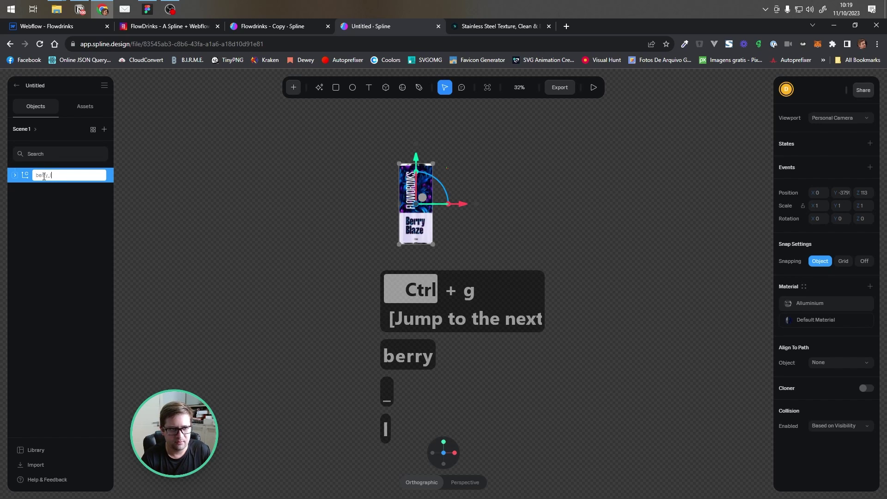
key("BackSpace")
type("blaze_rotation")
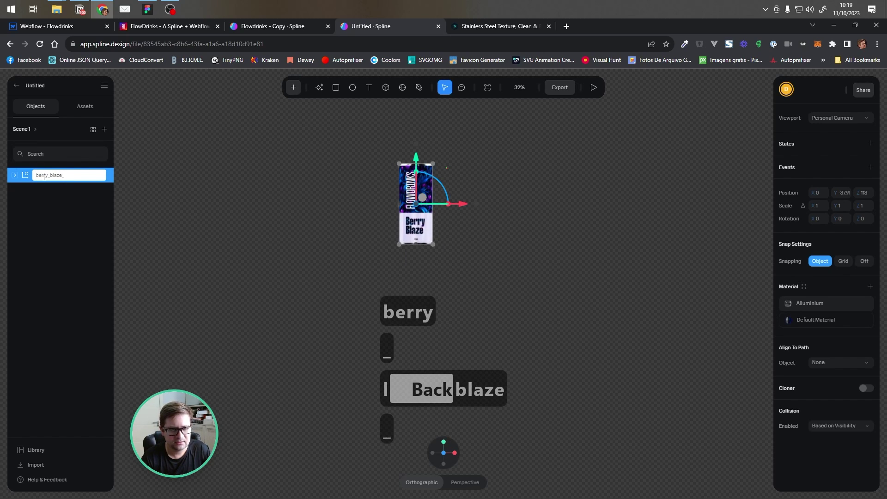
key("Return")
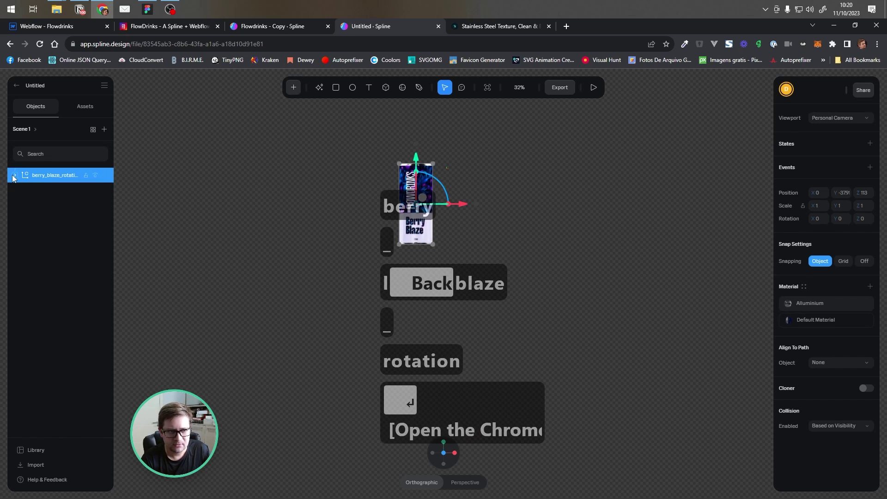
left_click(13, 176)
left_click(14, 175)
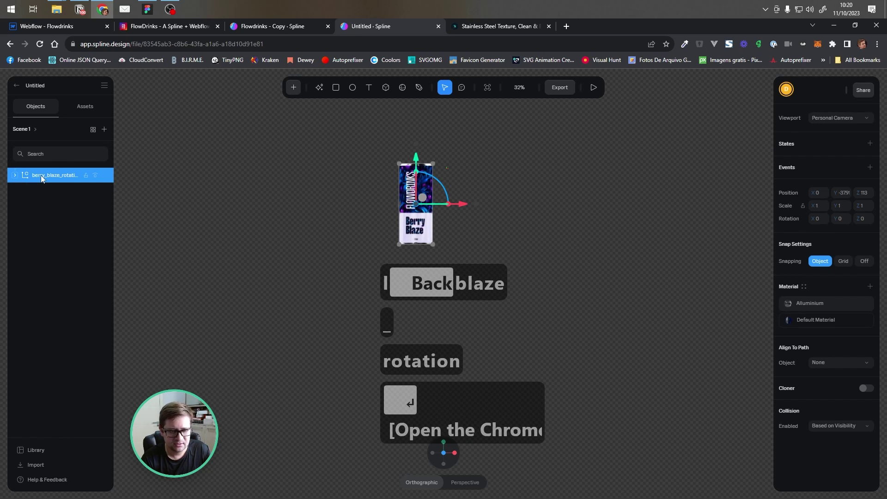
- Wrap the berry_blaze_rotation group in another parent group named berry_blaze_position
key("ctrl+g")
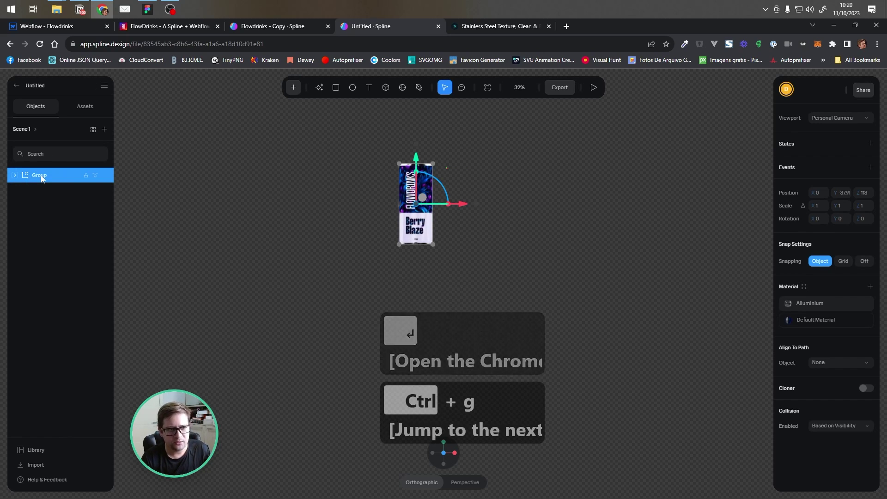
double_click(40, 175)
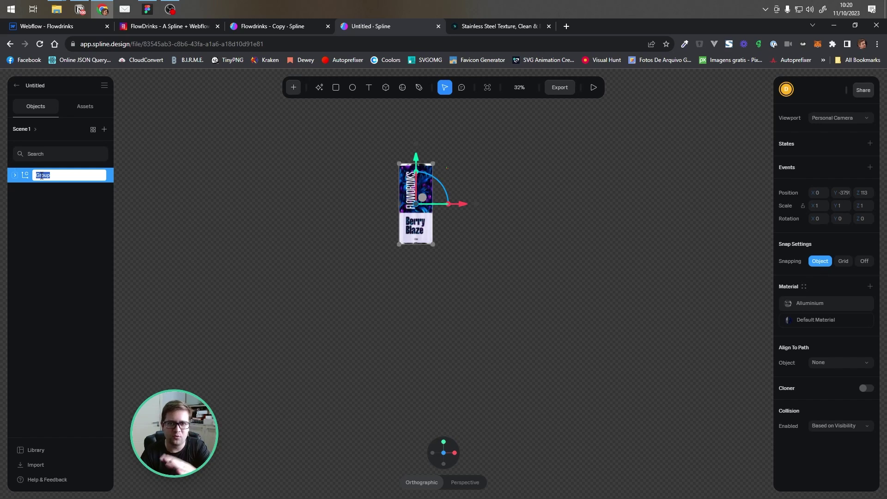
type("b")
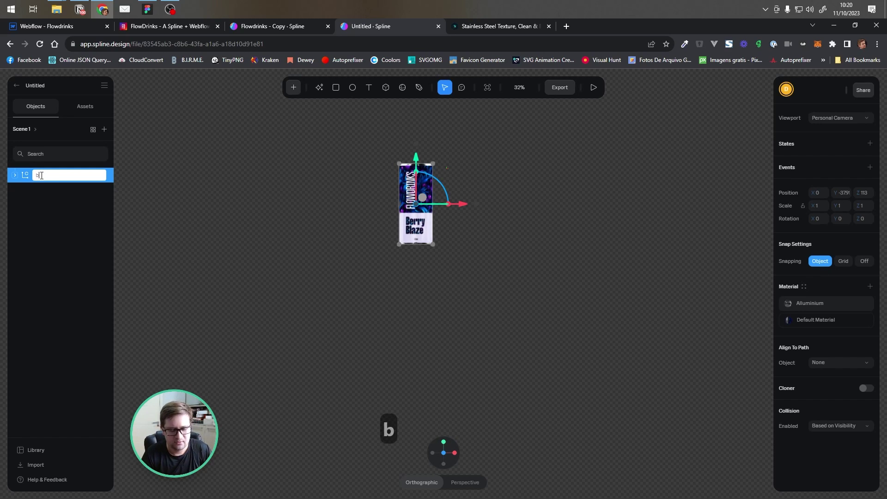
type("erry_blaze_")
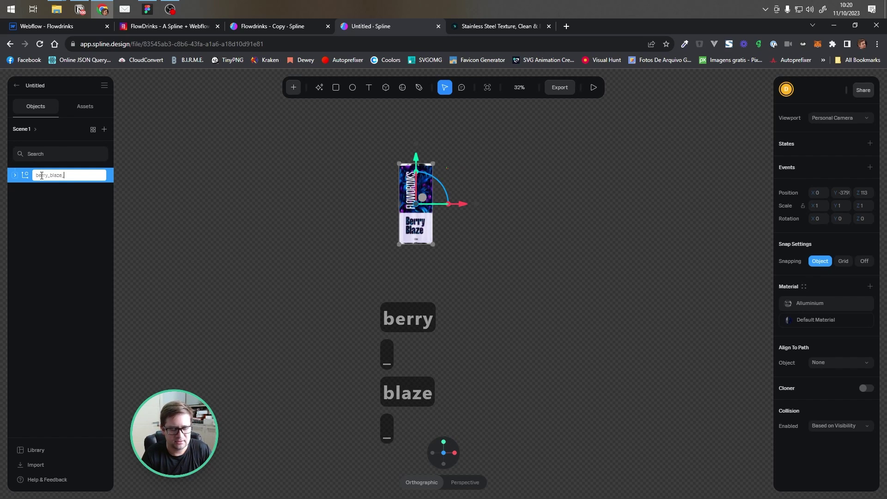
type("position")
key("Return")
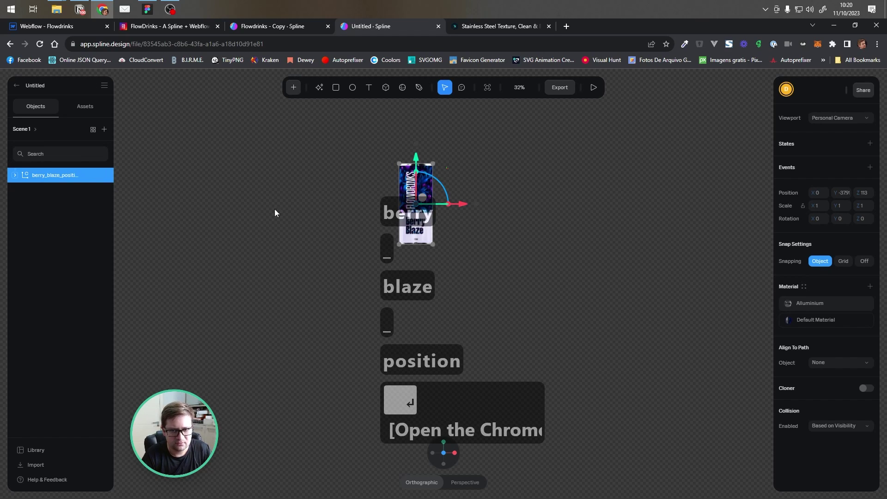
- Tilt the berry_blaze_rotation group inside berry_blaze_position to a rotation of about X -9, Y -12 and Z -37 degrees
left_click(16, 175)
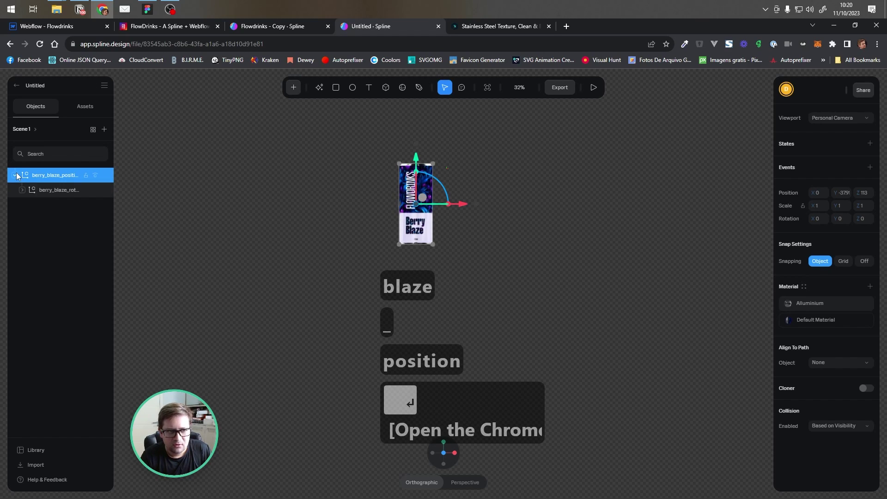
left_click(48, 191)
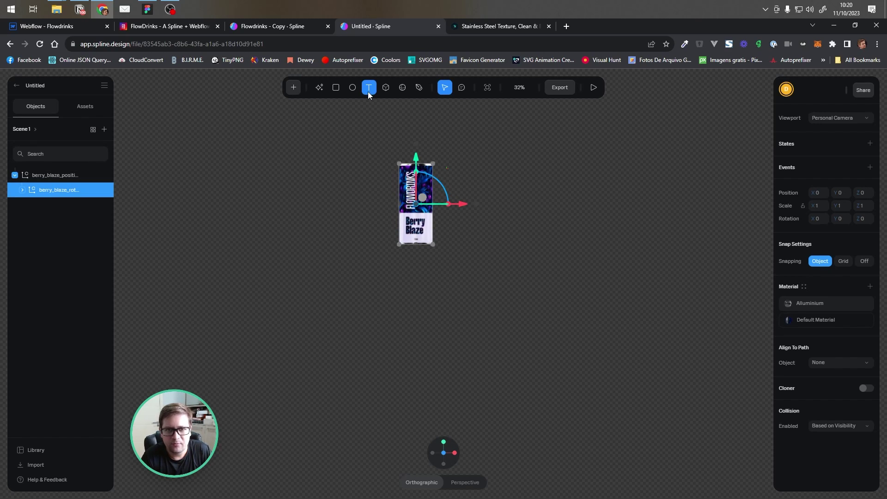
left_click_drag(440, 180, 427, 216)
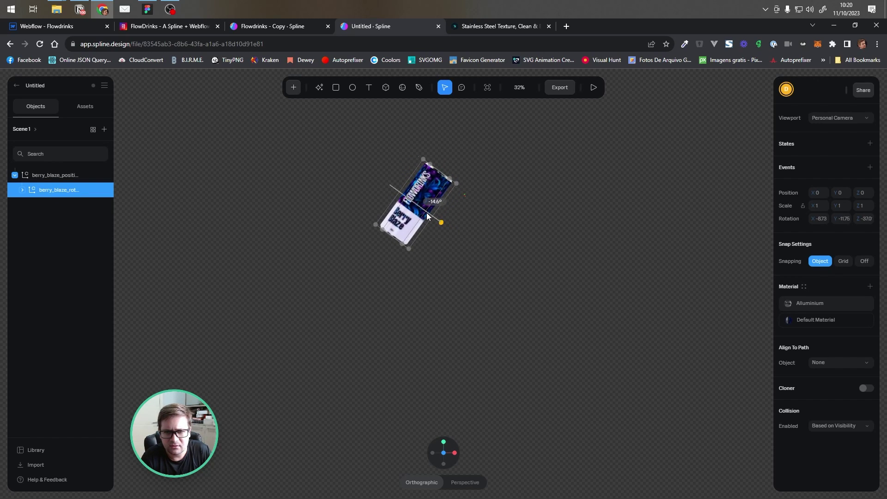
- Wrap the inner berry_blaze group in a new group named berry_blaze_rotate, nested inside berry_blaze_rotation
left_click(53, 179)
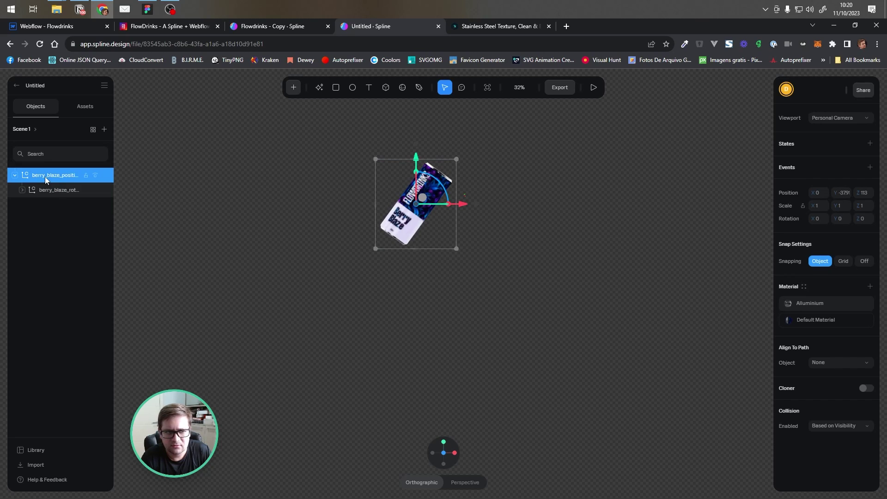
key("ctrl+g")
type("berry_blaze_")
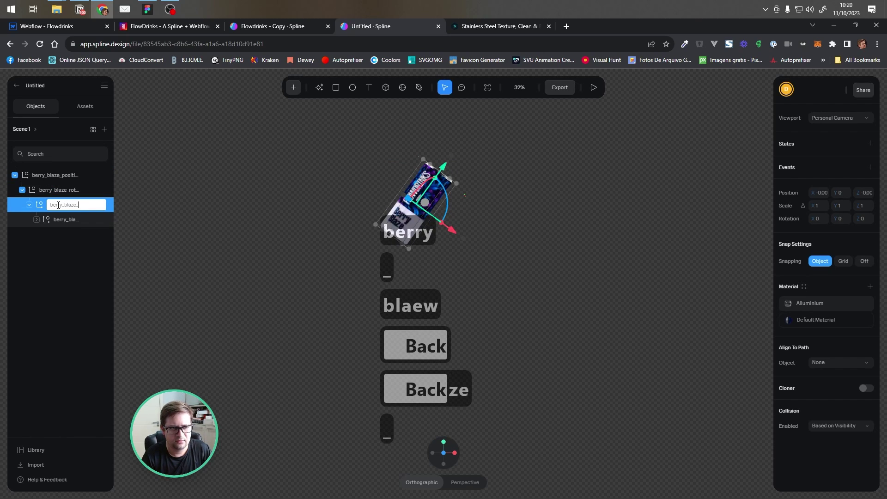
type("rotatio")
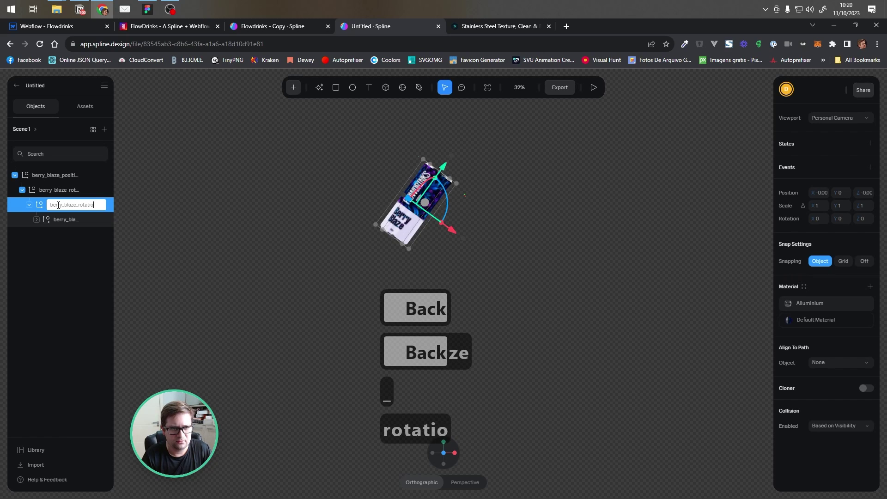
key("BackSpace")
key("BackSpace")
type("e")
key("Return")
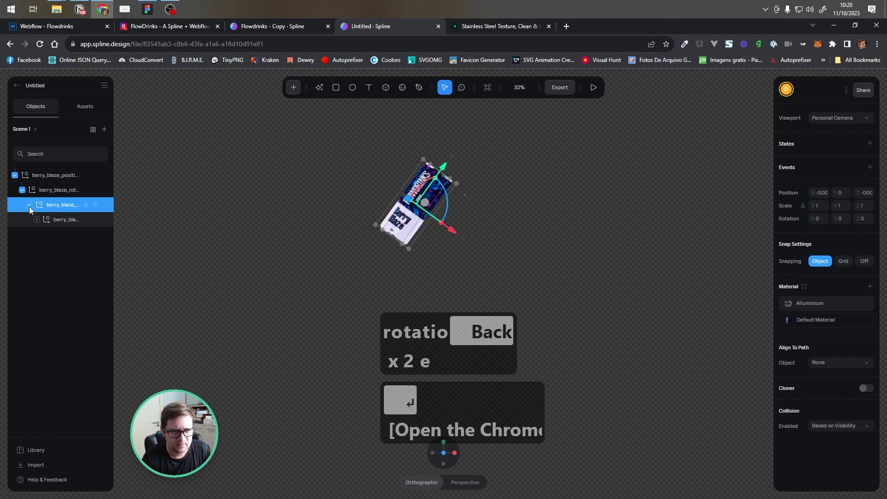
- Examine the nested berry_blaze groups from the can parts up to berry_blaze_position, collapsing the inner levels
left_click(36, 219)
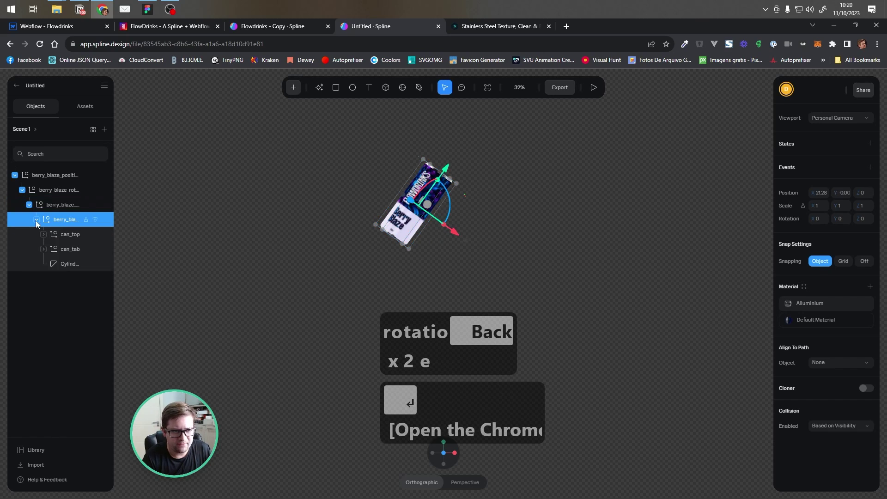
left_click(36, 220)
left_click(36, 219)
left_click(36, 220)
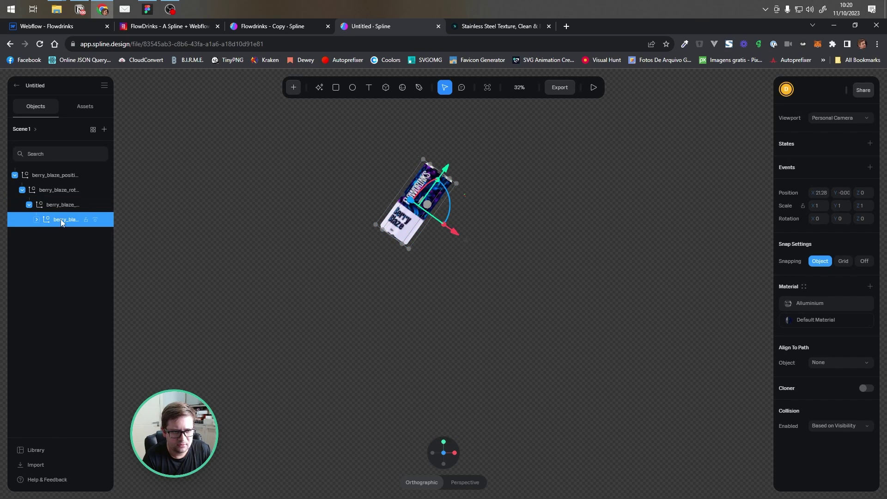
left_click(50, 207)
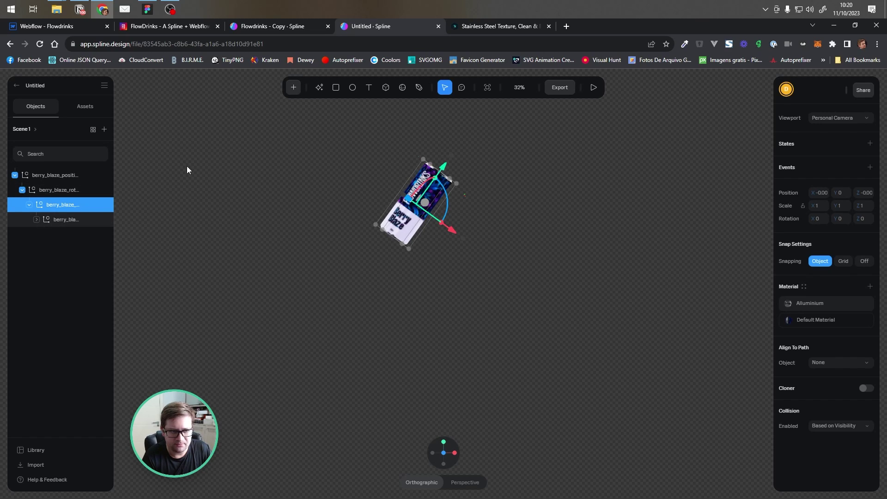
left_click(48, 195)
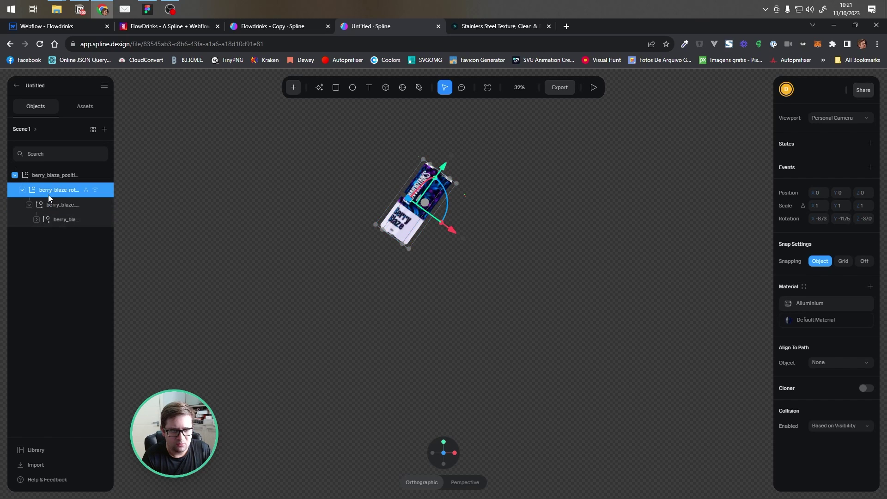
left_click(22, 190)
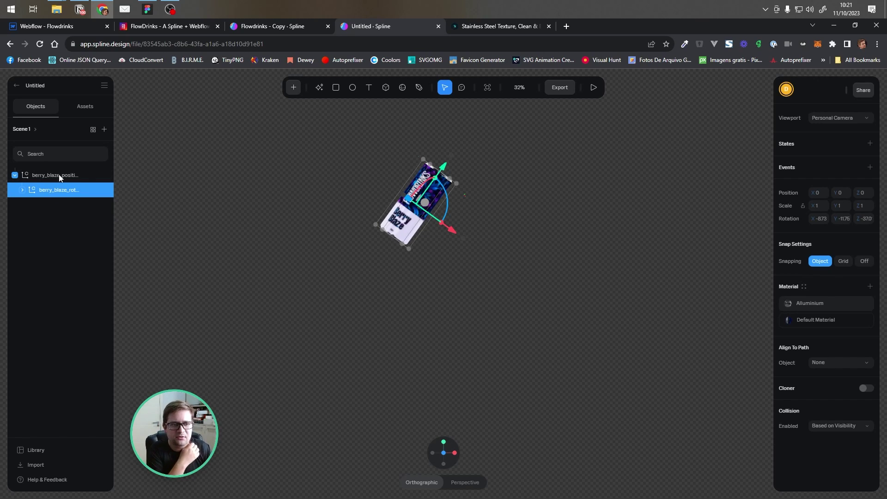
left_click(14, 175)
left_click(14, 176)
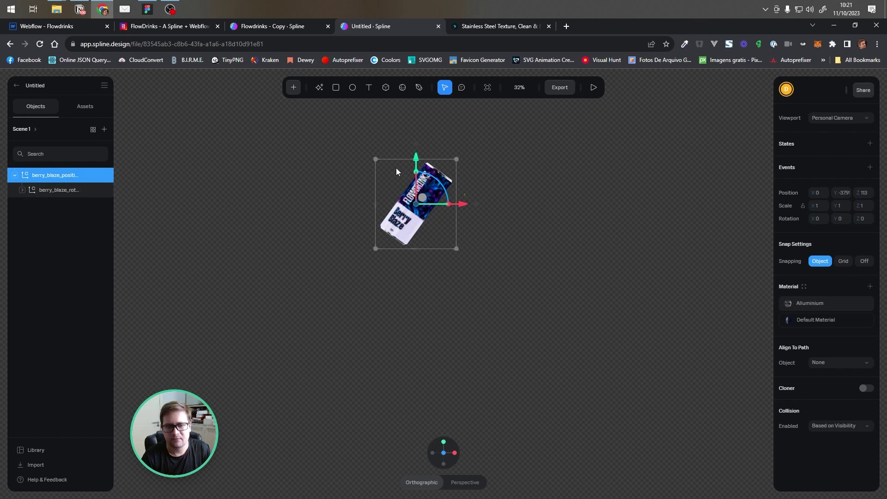
- Collapse and duplicate the berry_blaze_position group, and move the copy along X to about 634
scroll(340, 229, "down", 2)
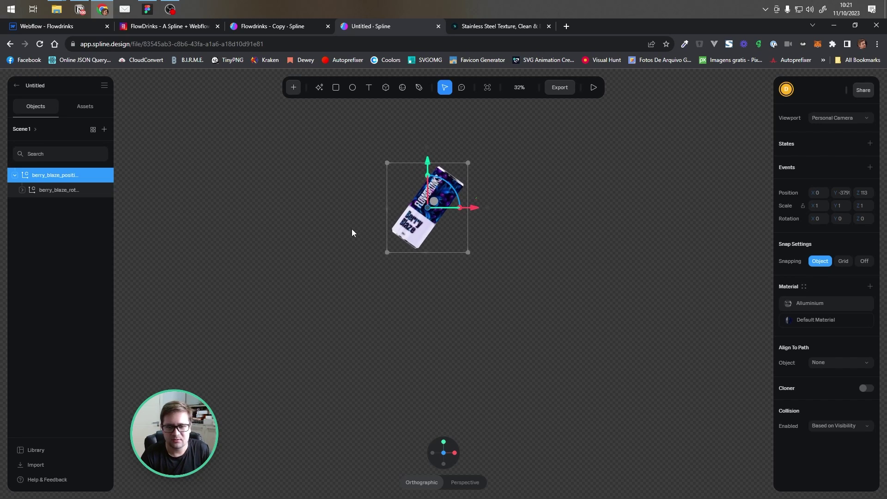
left_click(14, 175)
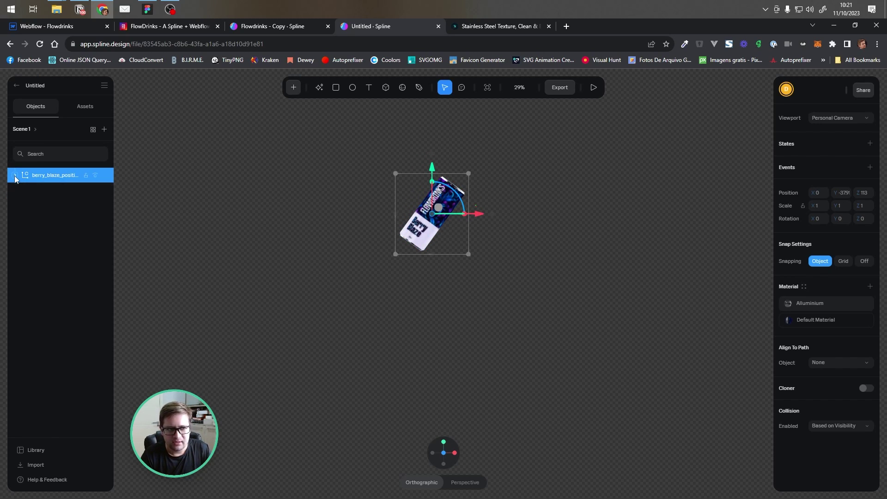
key("ctrl")
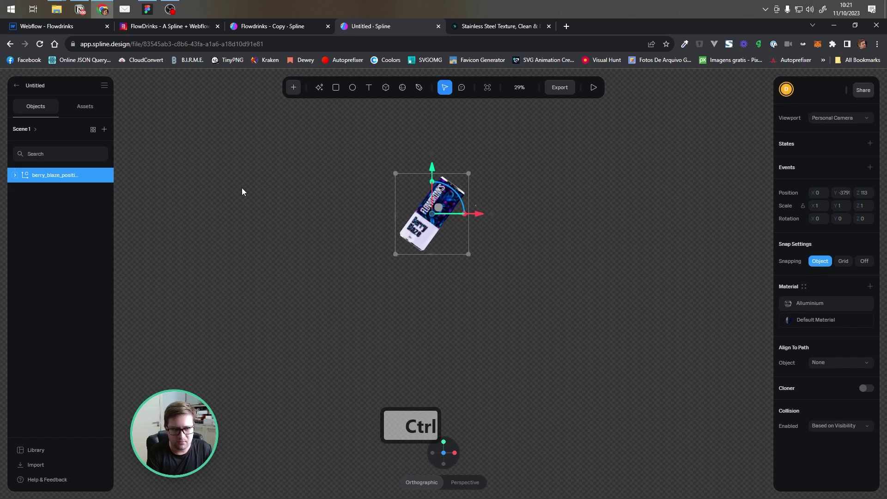
key("ctrl+d")
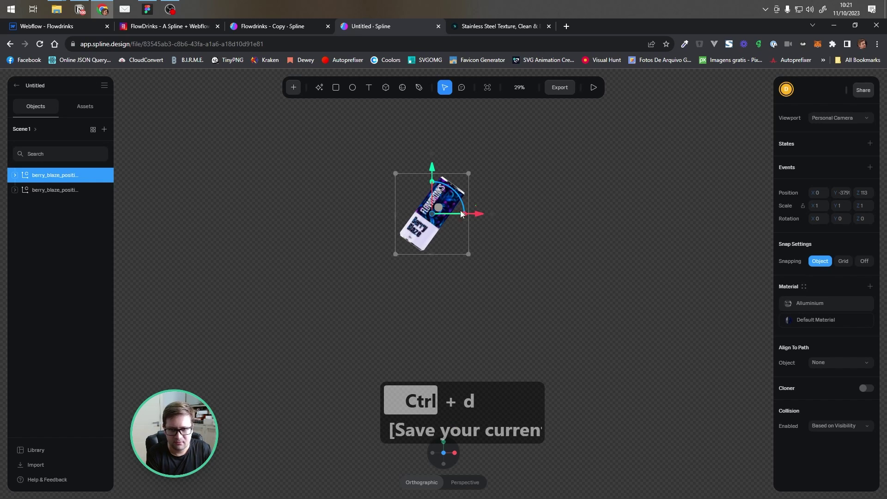
left_click_drag(486, 212, 563, 216)
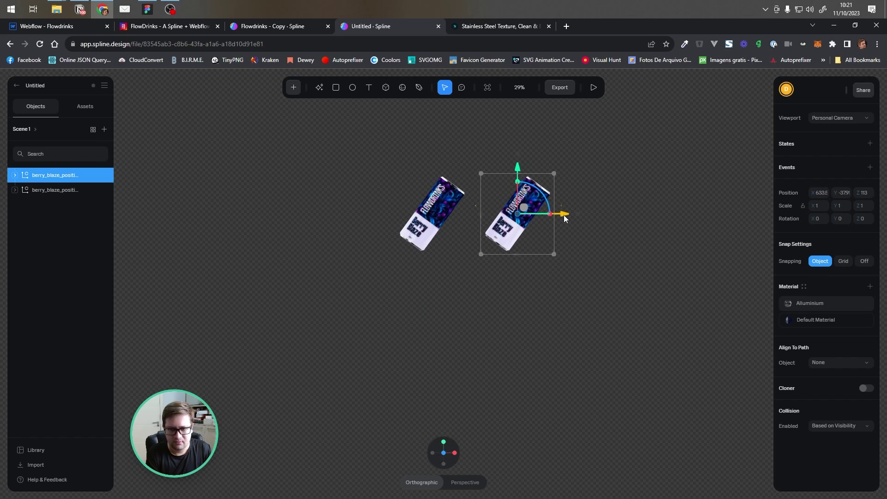
- Rename the duplicated berry_blaze_position group as zesty_zinfandel
double_click(52, 175)
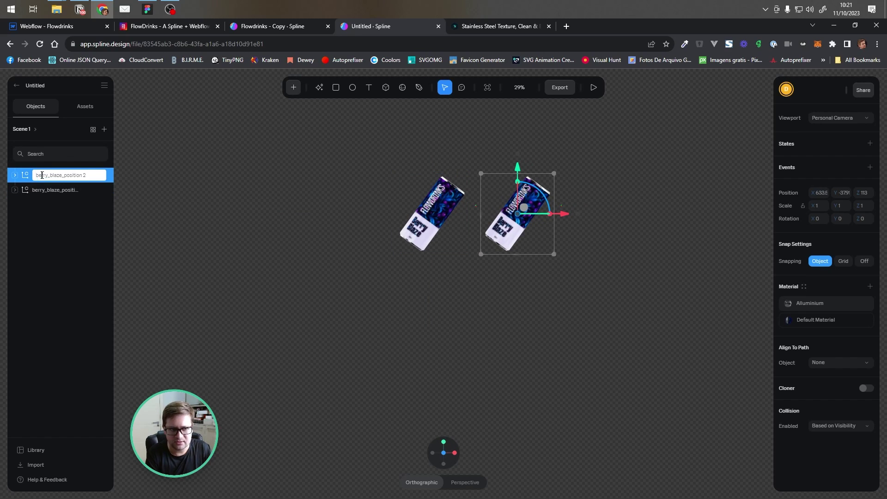
double_click(59, 176)
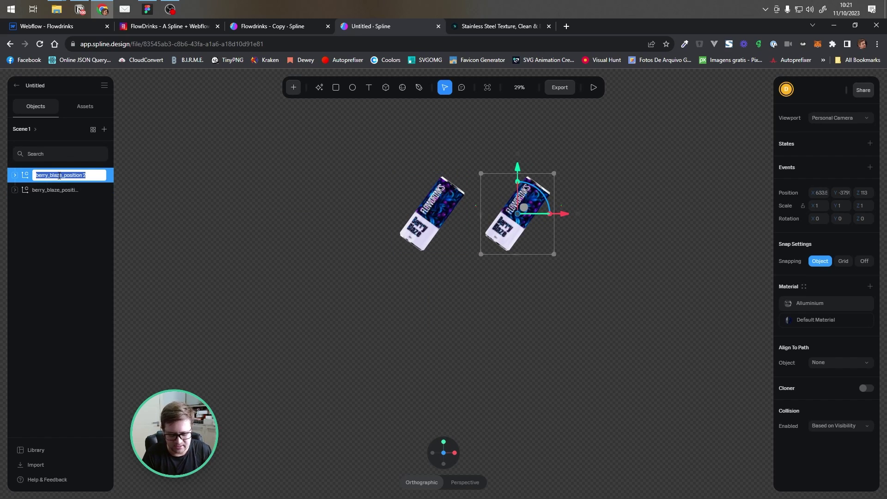
type("zesty_")
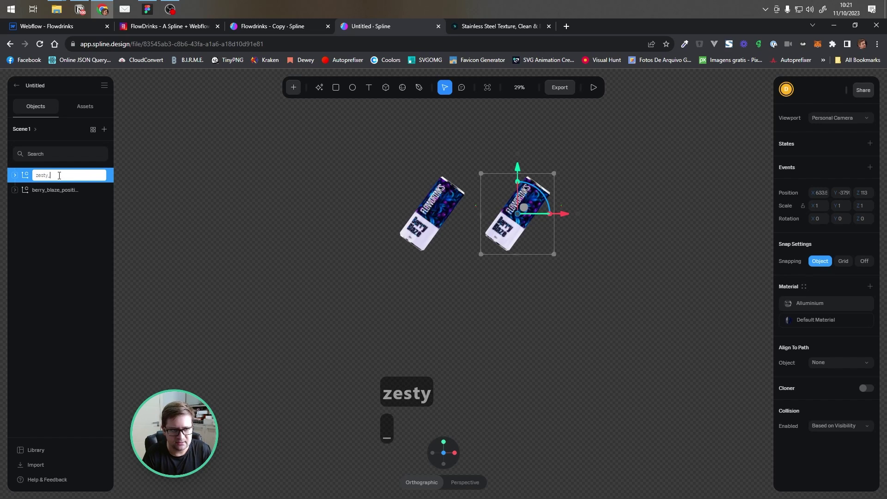
type("zinfandle")
key("BackSpace")
key("BackSpace")
type("el")
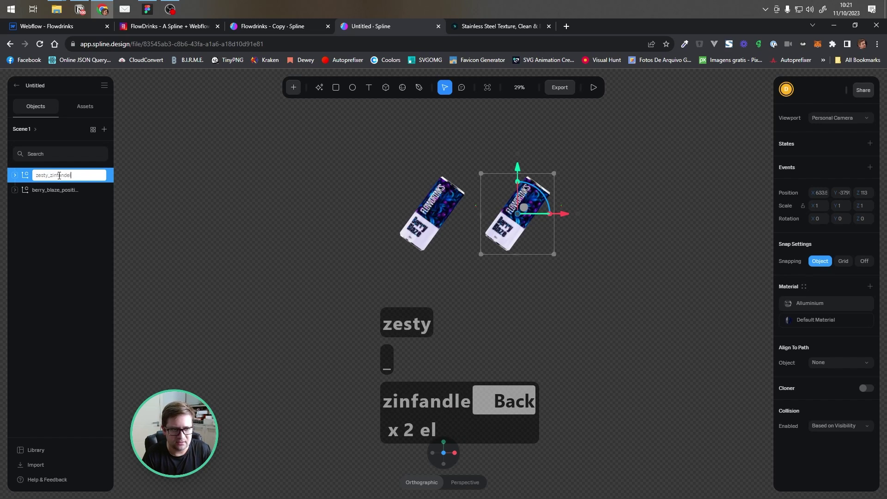
key("Return")
- Duplicate the zesty_zinfandel can group, place the copy further along the row, and duplicate it again for the fourth can
middle_click_drag(525, 163, 466, 152)
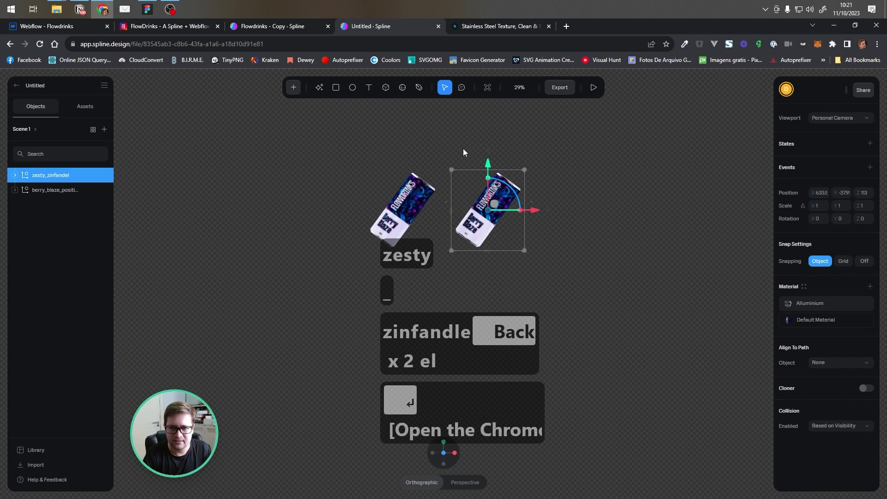
scroll(463, 161, "up", 3)
middle_click_drag(411, 314, 383, 416)
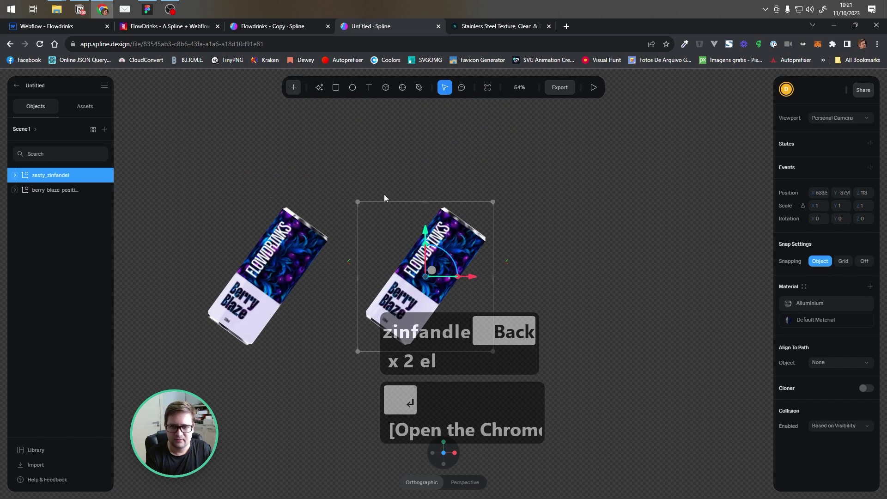
middle_click_drag(396, 183, 389, 128)
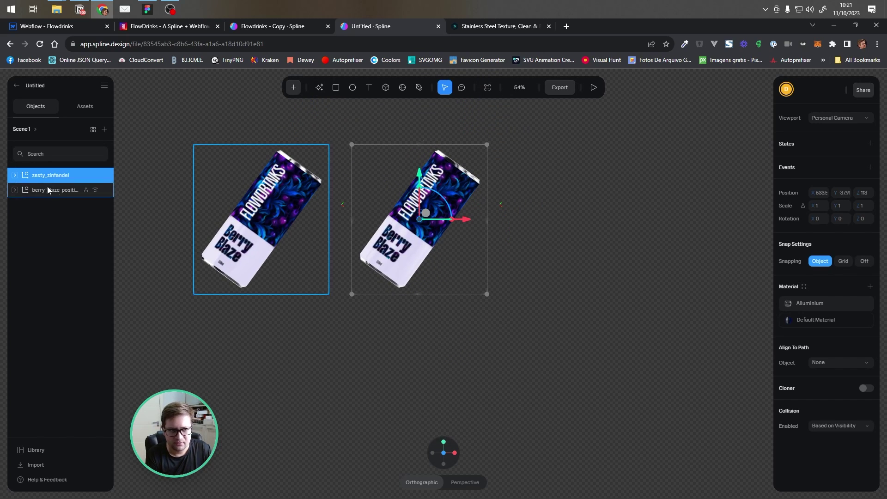
scroll(418, 259, "down", 3)
key("ctrl+d")
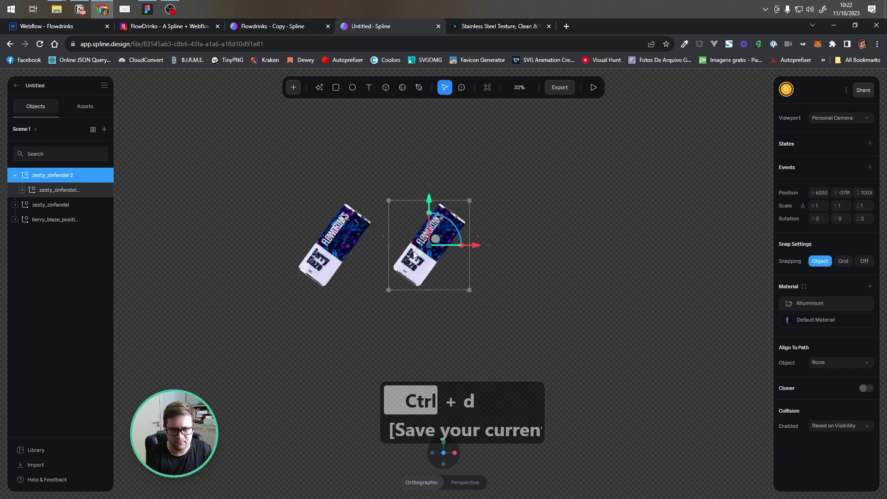
left_click_drag(413, 252, 589, 264, "shift")
key("ctrl+d")
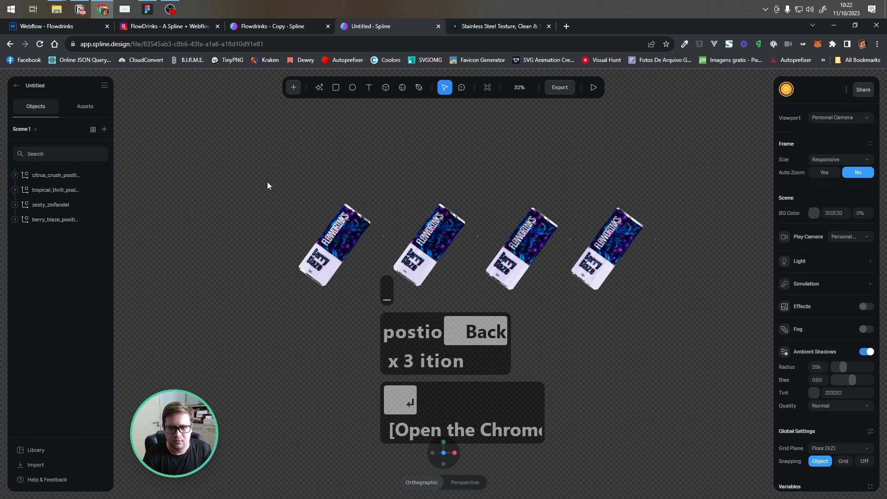
left_click(348, 228)
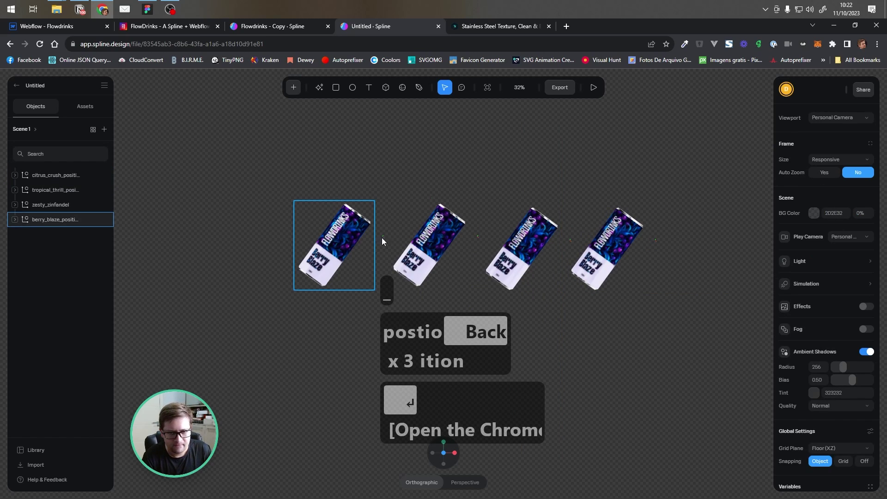
left_click(430, 242)
left_click(531, 244)
left_click(401, 235)
left_click(342, 240)
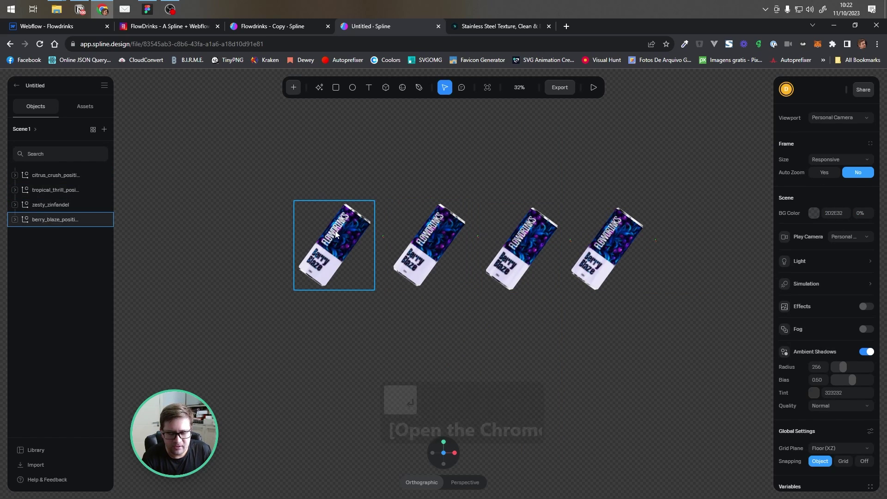
- Give the body cylinder inside zesty_zinfandel a new image asset using the soda_zesty_zinfandel file as its label texture
left_click(422, 244)
left_click(422, 243)
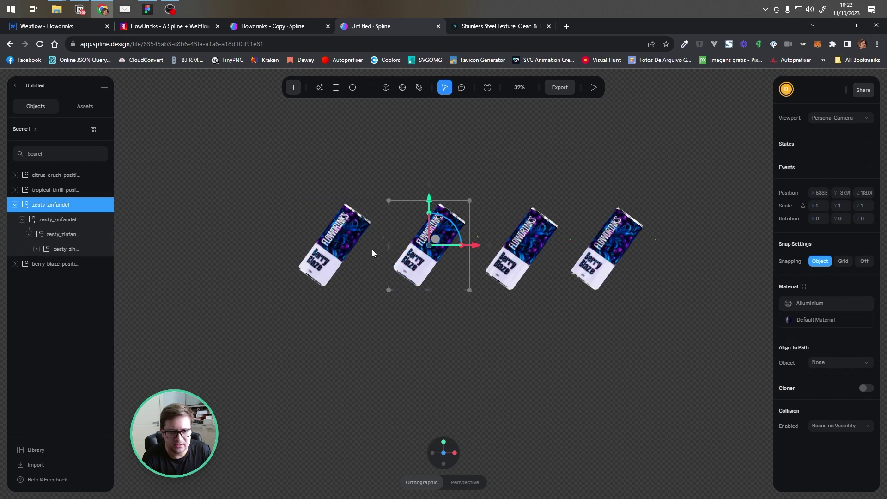
left_click(425, 257)
left_click(61, 250)
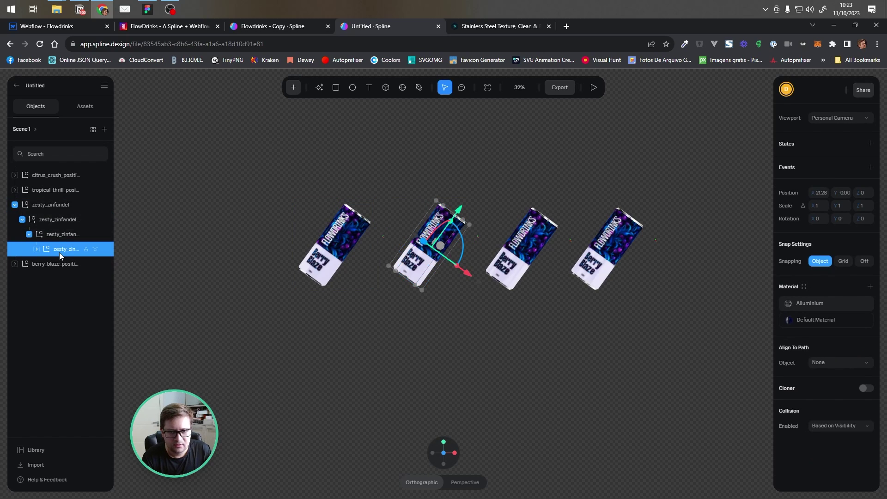
left_click(36, 251)
left_click(67, 293)
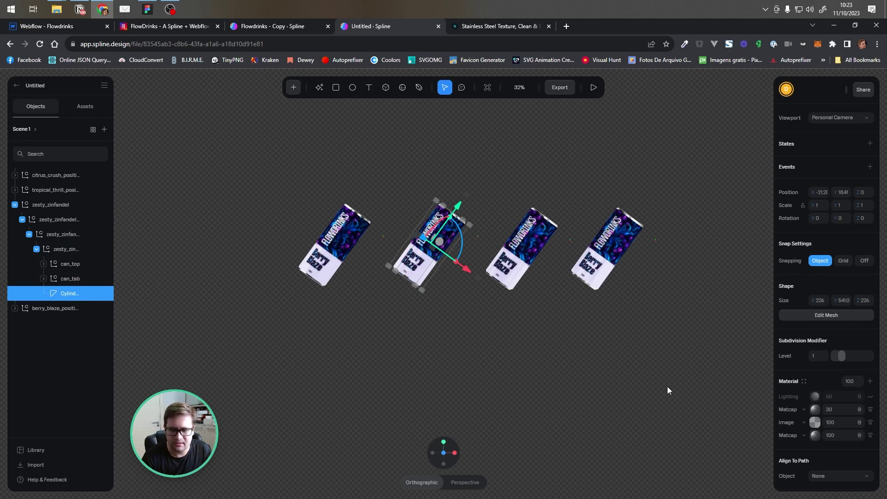
left_click(815, 422)
left_click(663, 185)
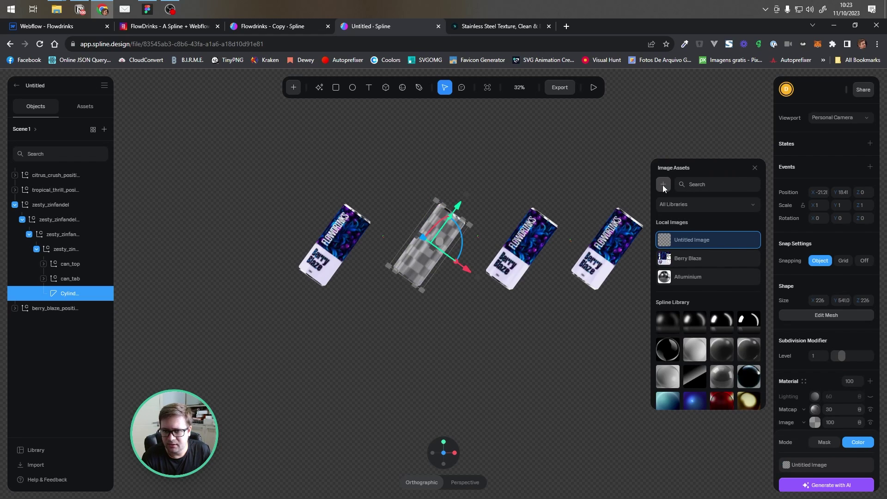
left_click(750, 241)
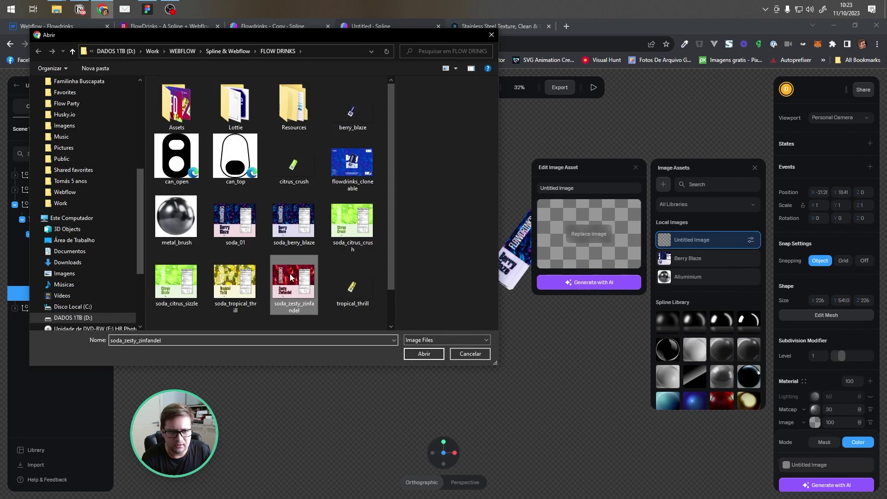
key("Return")
- Create an image asset named tropical_thrill for the third can's body cylinder and open it for image replacement
left_click(522, 247)
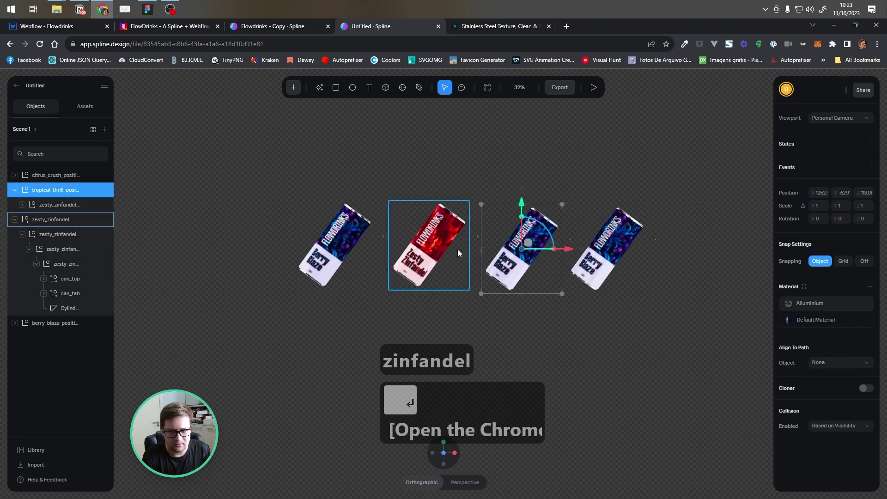
left_click(37, 234)
left_click(70, 278)
left_click(663, 184)
double_click(690, 240)
type("tropical_thrill")
key("Return")
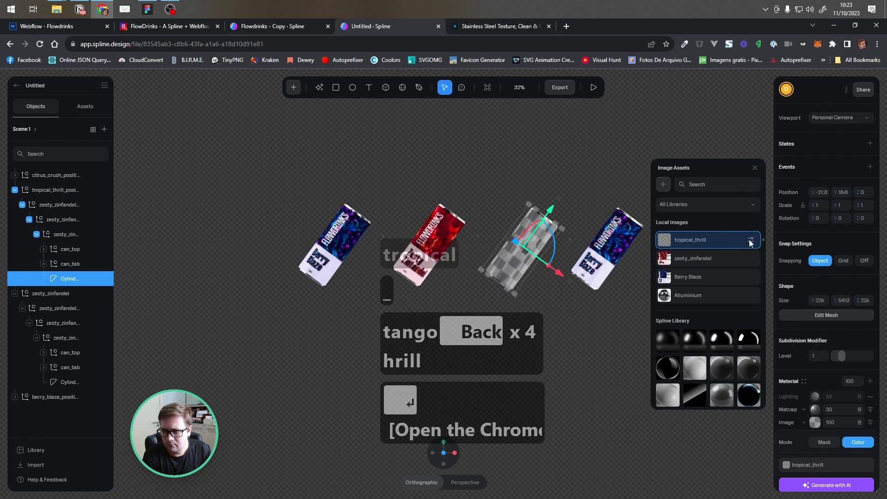
left_click(751, 241)
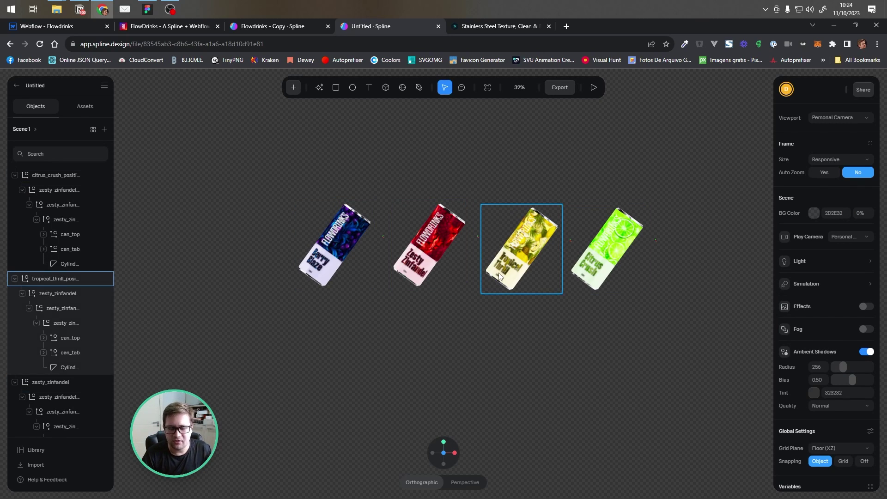
- Collapse the four can groups in the object list and clear the selection
left_click(15, 175)
left_click(15, 190)
left_click(15, 204)
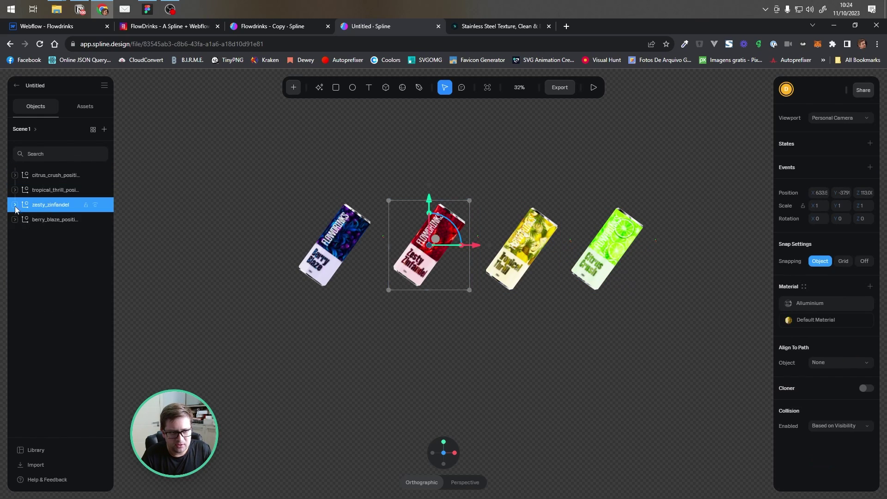
left_click(15, 220)
left_click(202, 172)
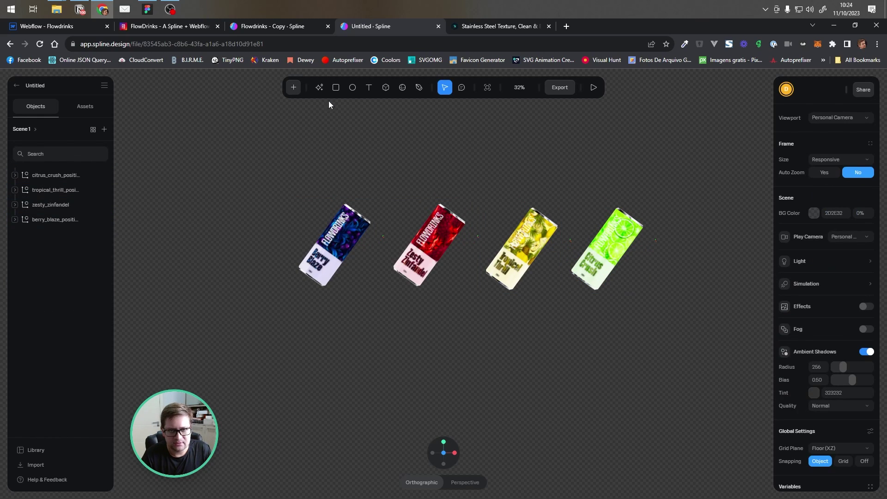
- Draw a circle of about 797 × 797 with the Ellipse tool below the row of cans
left_click(352, 88)
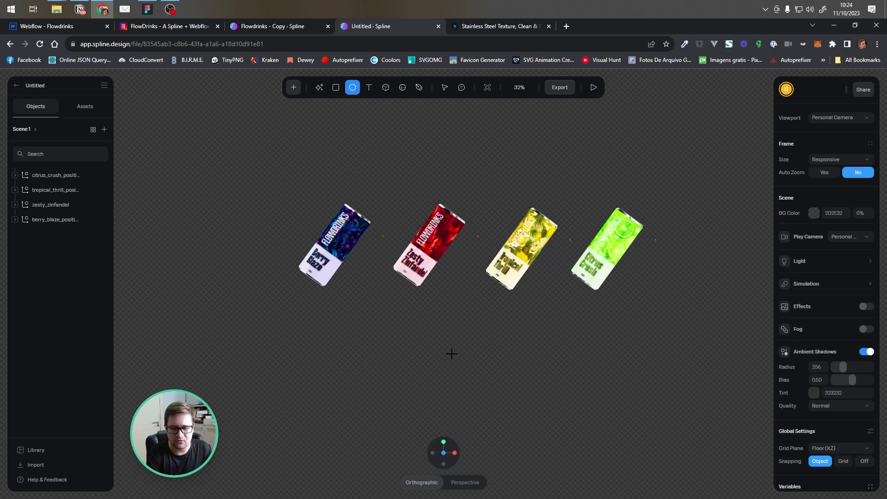
key("shift")
left_click_drag(445, 356, 498, 407, "shift")
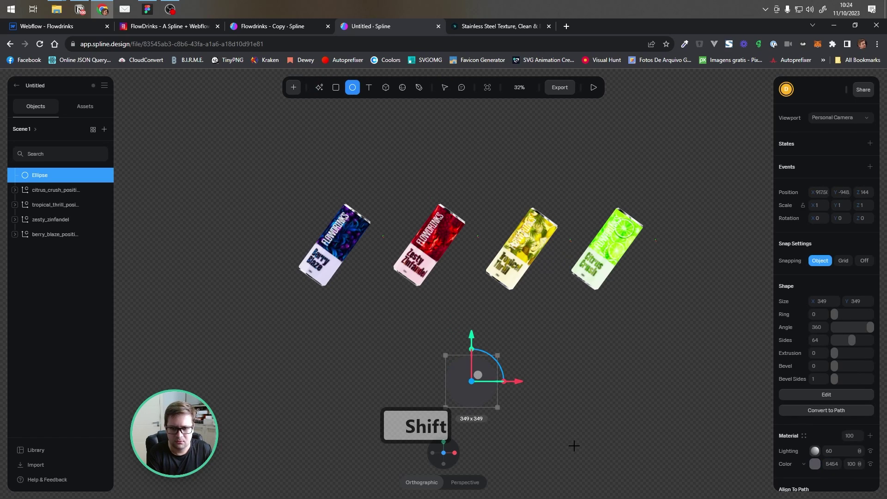
mouse_move(573, 445)
left_mouse_down("shift")
mouse_move(570, 456)
mouse_move(567, 449)
left_mouse_up("shift")
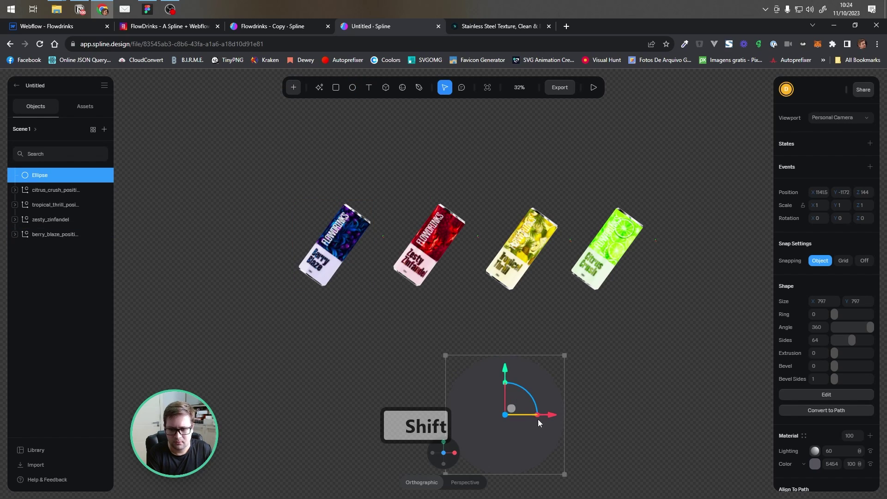
- Scale the circle to about 3.46, resize it to about 719, and position it around the cans at about Y -440
left_click_drag(538, 420, 614, 428, "shift")
left_click_drag(528, 345, 464, 250, "shift")
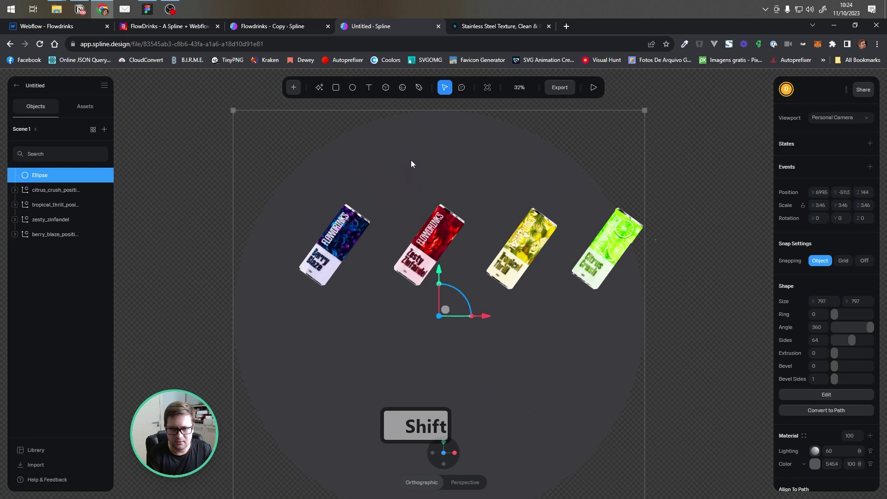
mouse_move(412, 161)
left_mouse_down("shift")
mouse_move(420, 147)
mouse_move(411, 157)
left_mouse_up("shift")
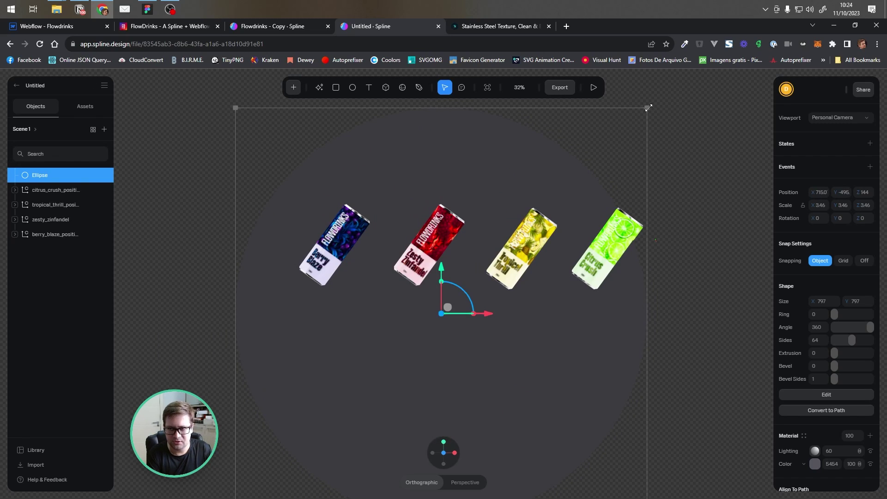
left_click_drag(648, 108, 447, 153, "shift")
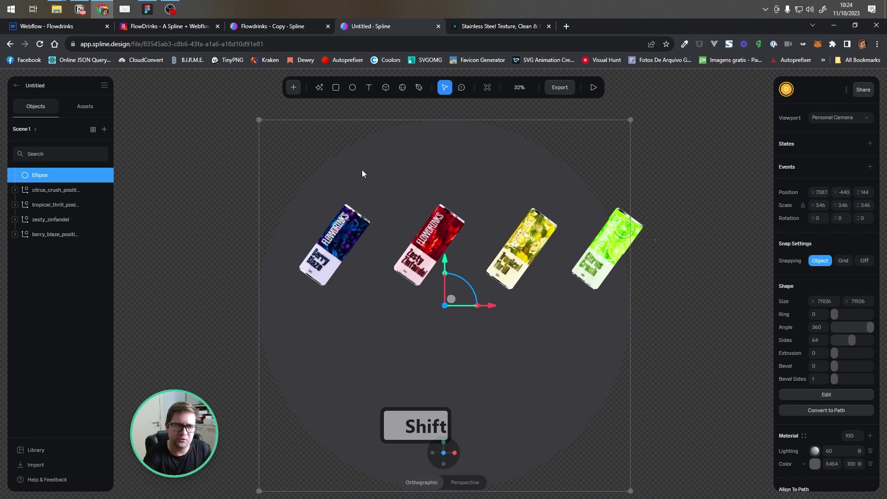
- Move the citrus_crush can to about X 1298, Y -646 inside the circle, and shift the tropical_thrill can slightly down and inward
left_click(56, 190)
left_click_drag(590, 254, 512, 341)
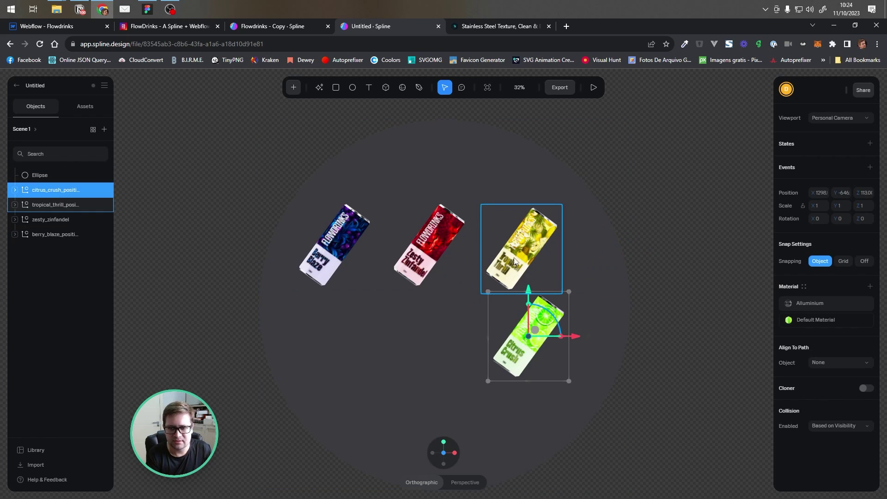
left_click_drag(514, 254, 492, 270)
- Group the ellipse with the four cans and collapse the expanded can groups inside the new group
left_click_drag(195, 149, 662, 416)
key("ctrl+g")
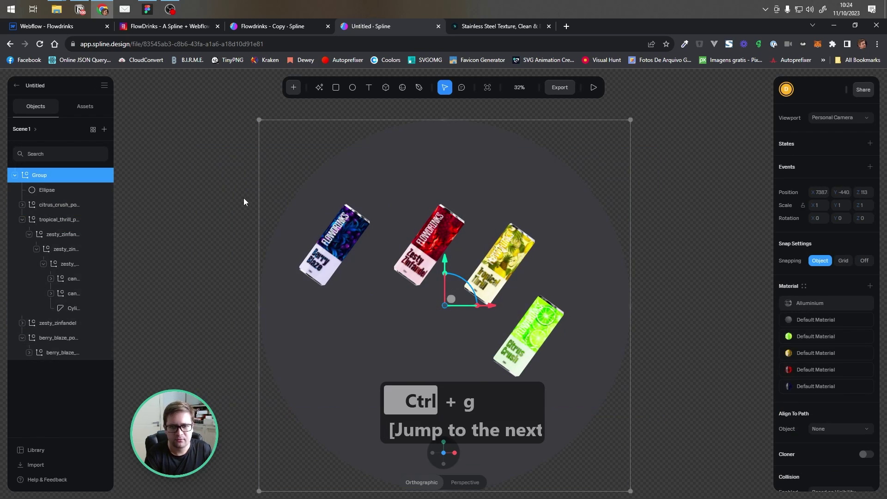
left_click(243, 198)
left_click(340, 253)
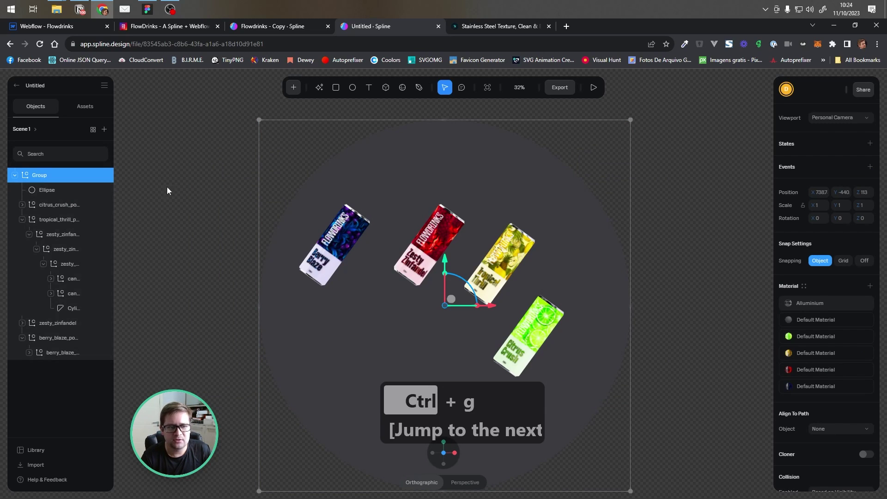
left_click(30, 190)
left_click(22, 219)
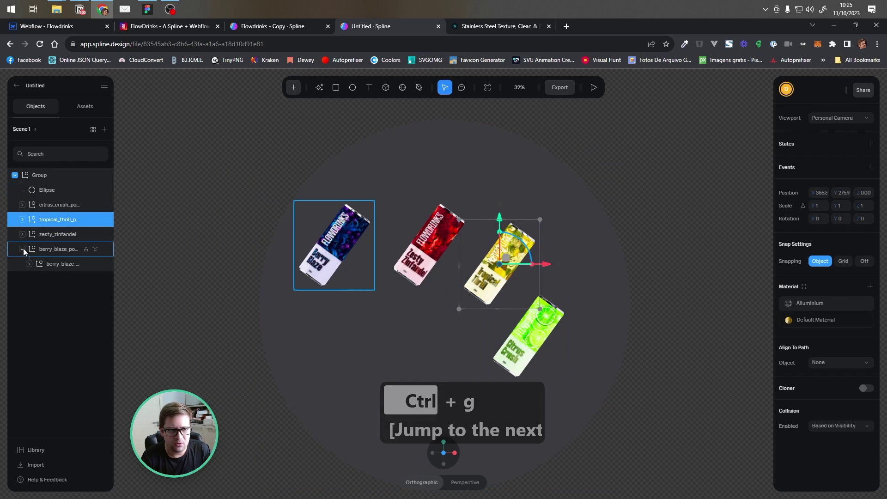
left_click(23, 248)
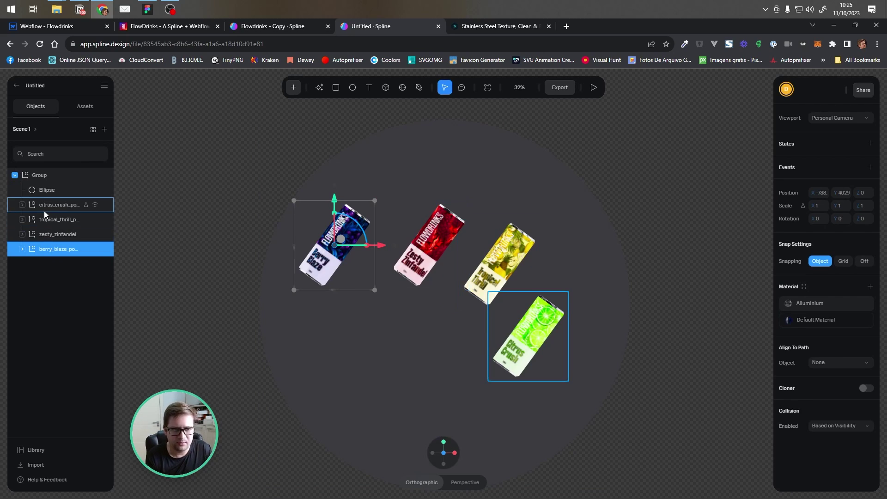
- Align the berry_blaze can with the ellipse, centred on X and at the maximum on Y
left_click(43, 207)
left_click(49, 251)
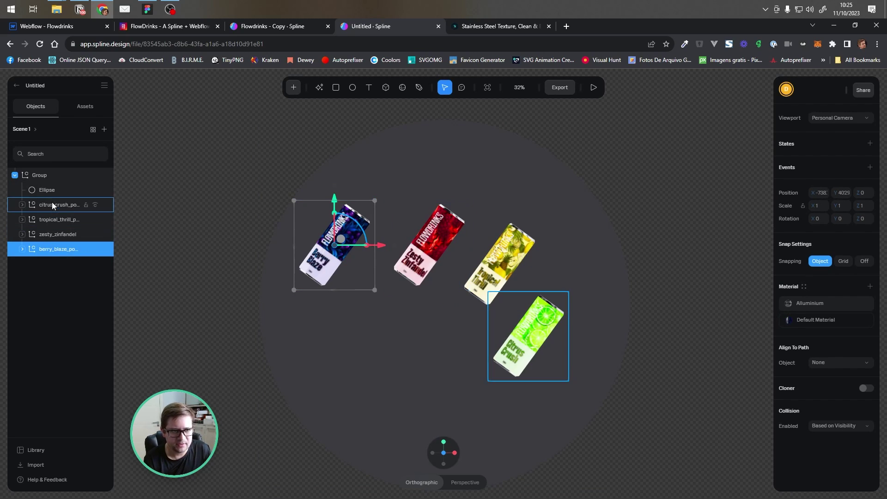
left_click(56, 190, "ctrl")
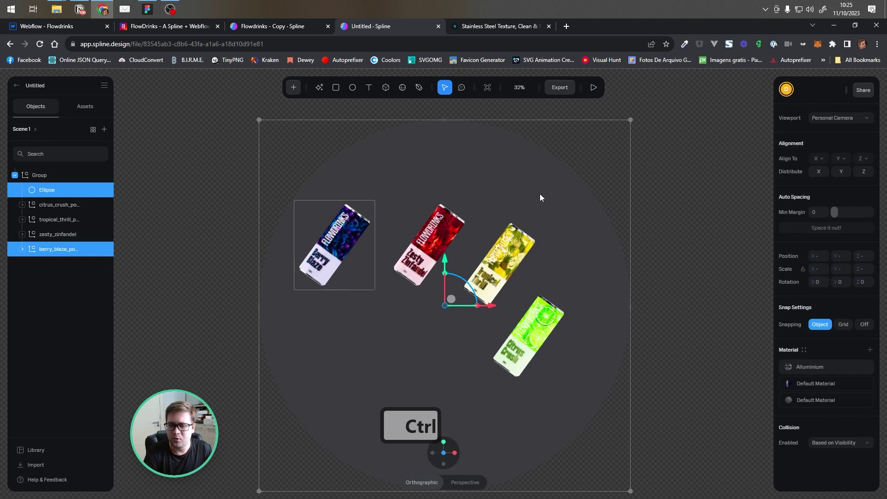
left_click(817, 158)
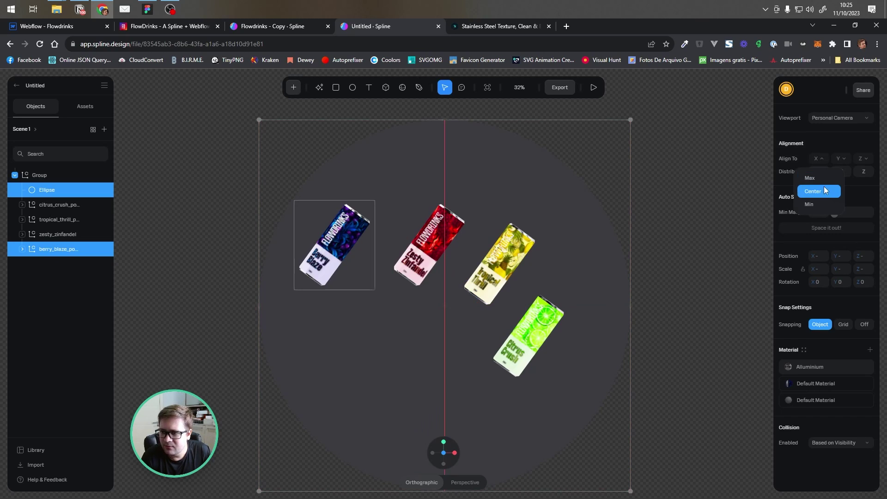
left_click(824, 187)
left_click(838, 157)
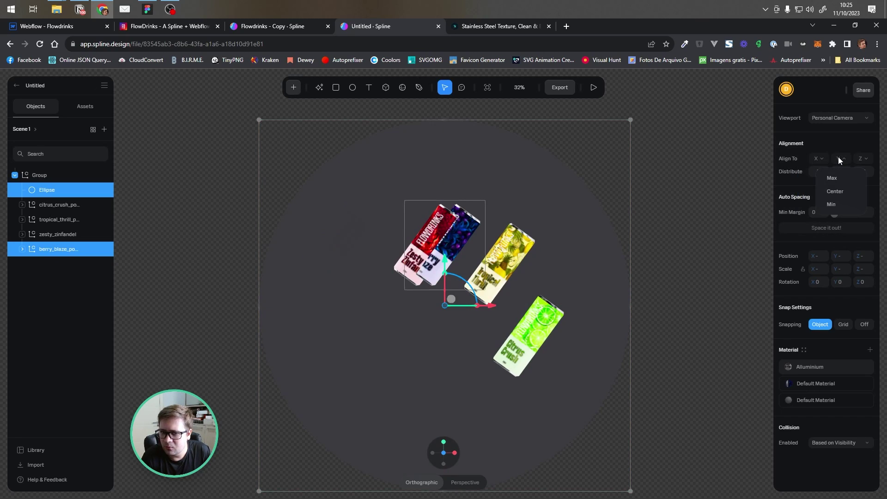
left_click(864, 159)
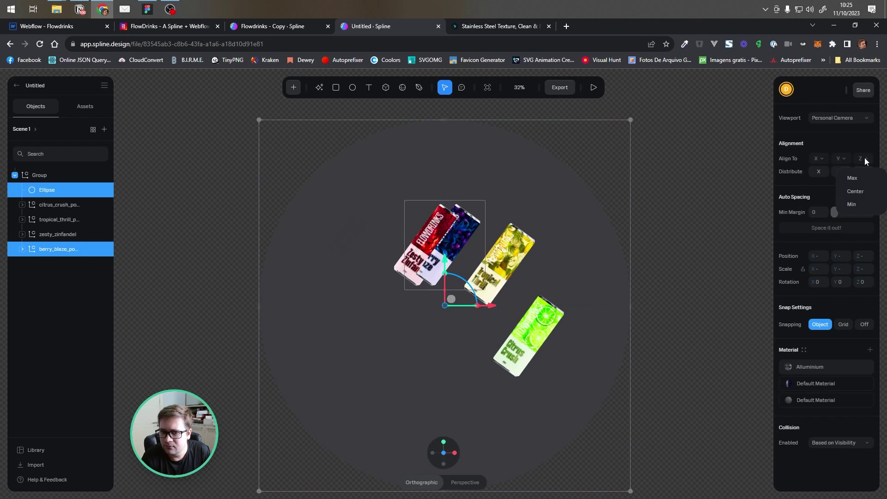
left_click(861, 159)
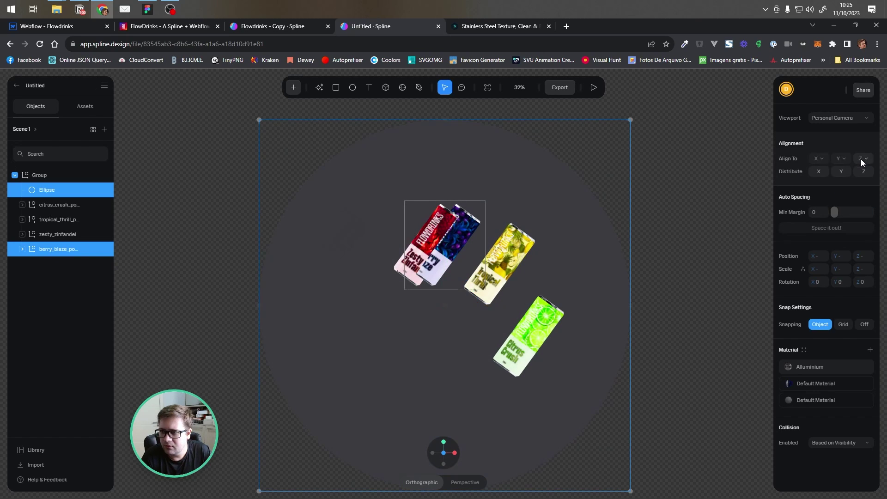
left_click(841, 159)
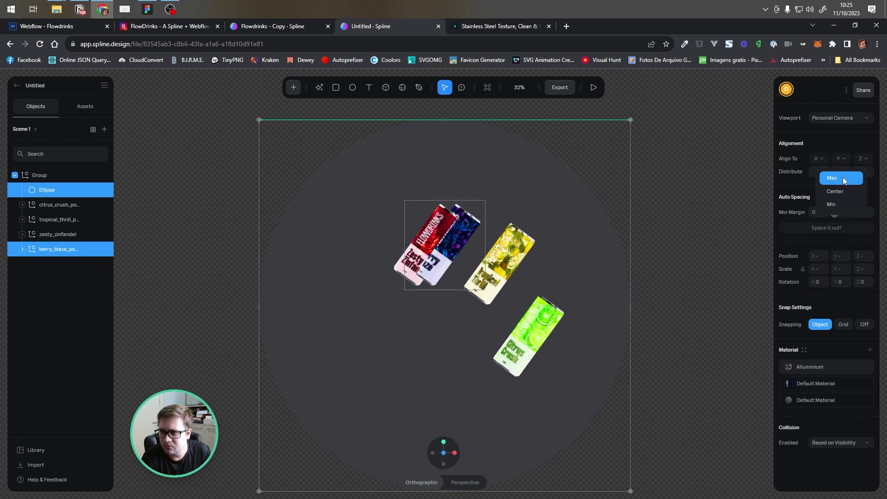
left_click(843, 204)
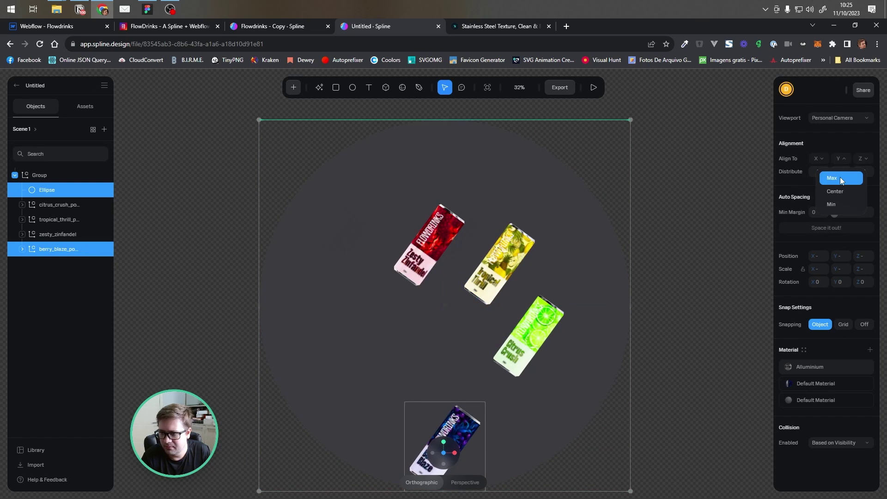
left_click(840, 177)
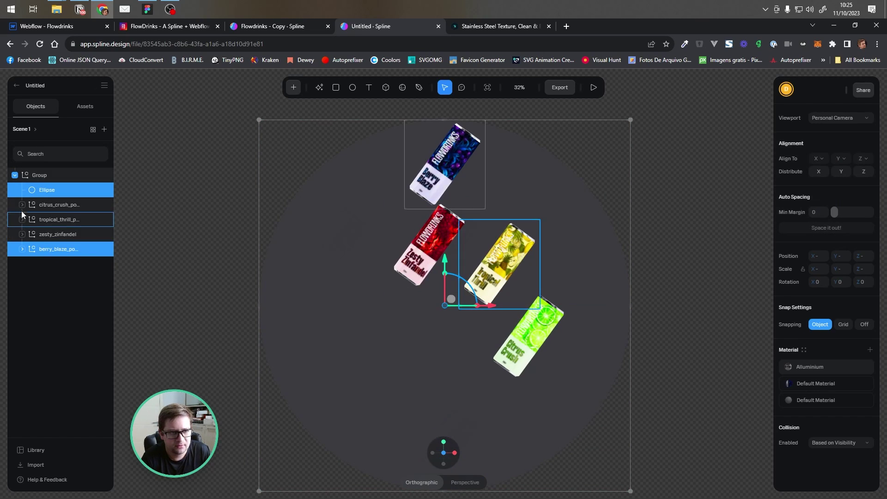
- Align the zesty_zinfandel can with the ellipse, at the maximum on X and centred on Y
left_click(52, 207)
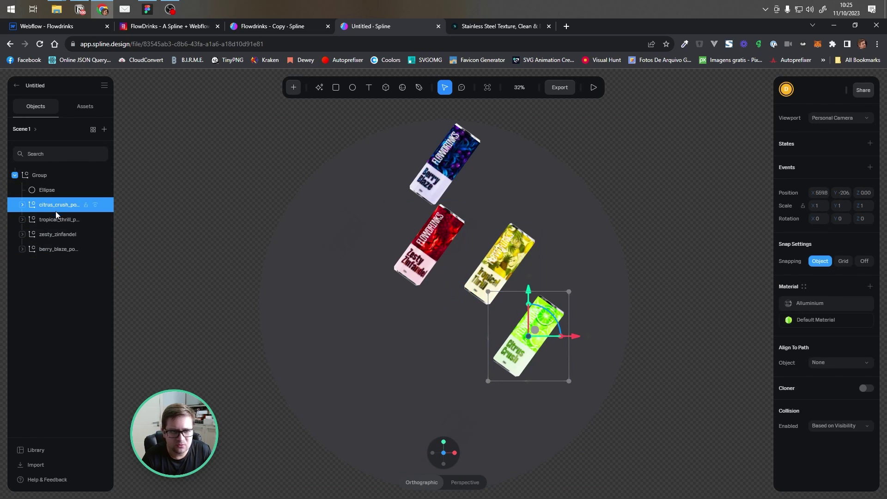
left_click(56, 220)
left_click(57, 234)
left_click(49, 190, "ctrl")
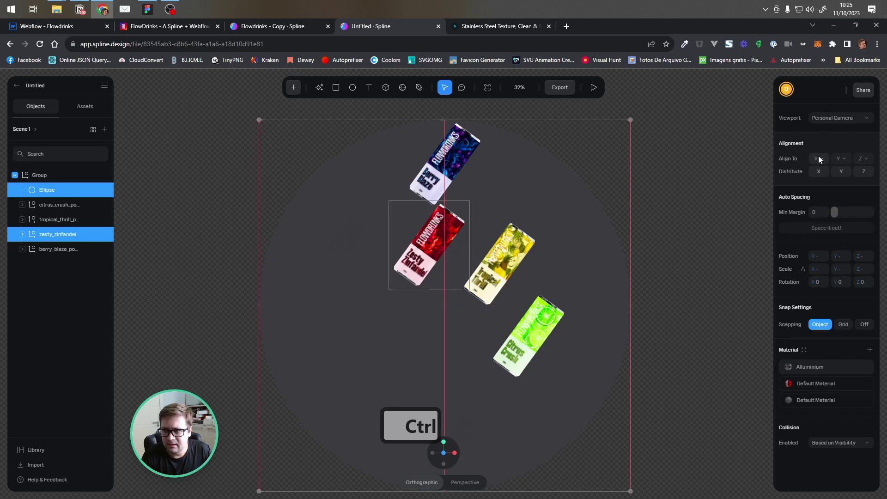
left_click(818, 157)
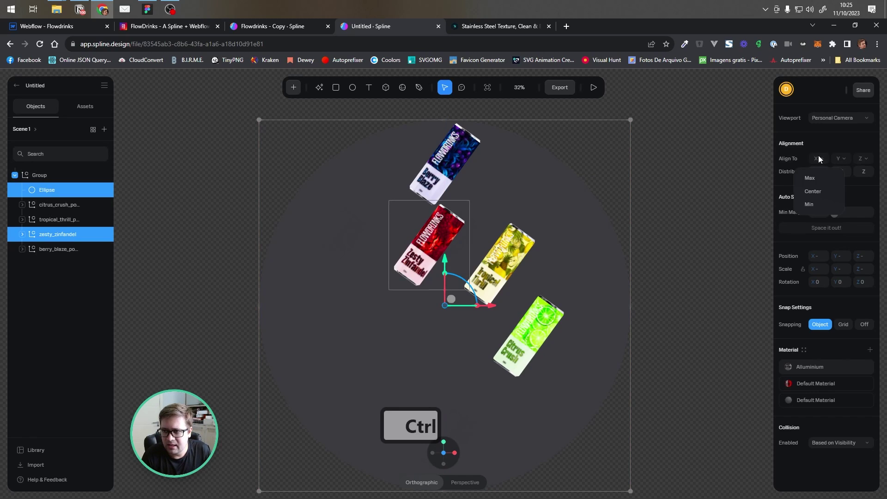
left_click(814, 180)
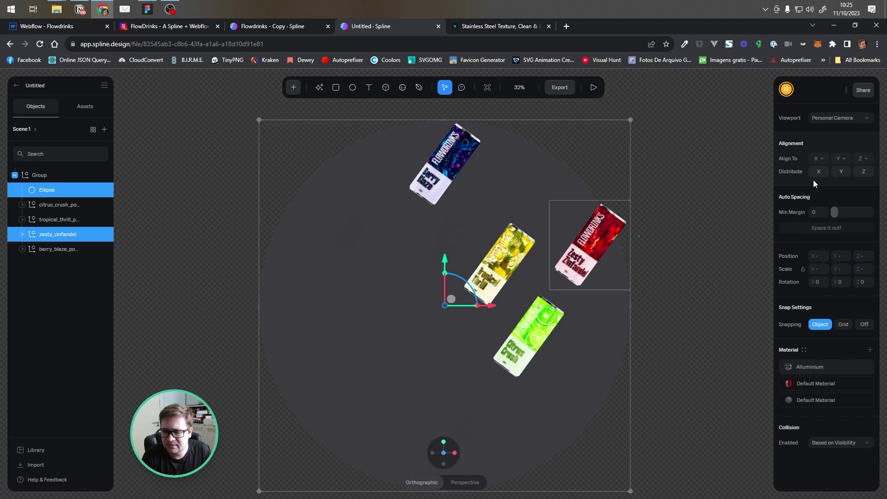
left_click(839, 159)
left_click(833, 191)
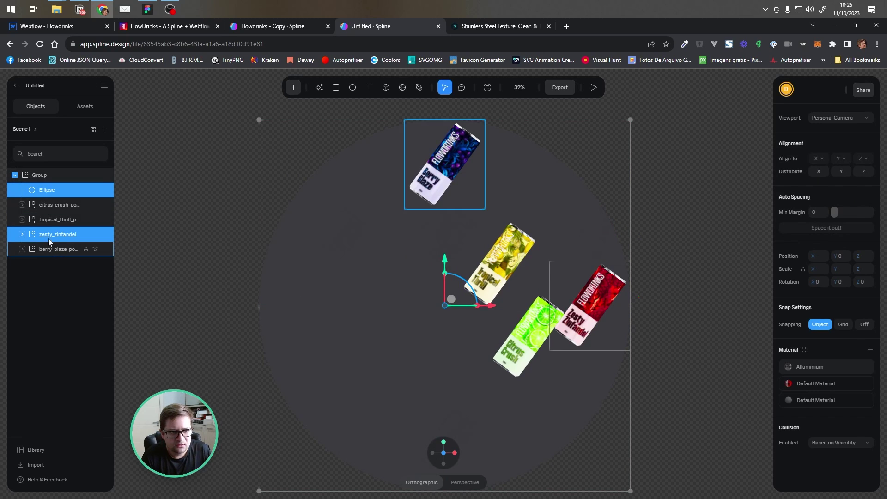
- Align the tropical_thrill can with the ellipse, centred on X and at the minimum on Y
left_click(48, 222)
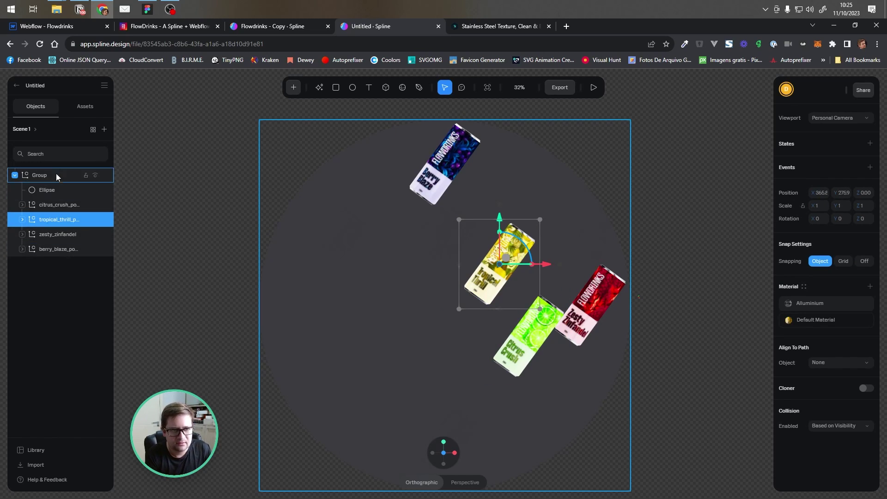
left_click(54, 190, "ctrl")
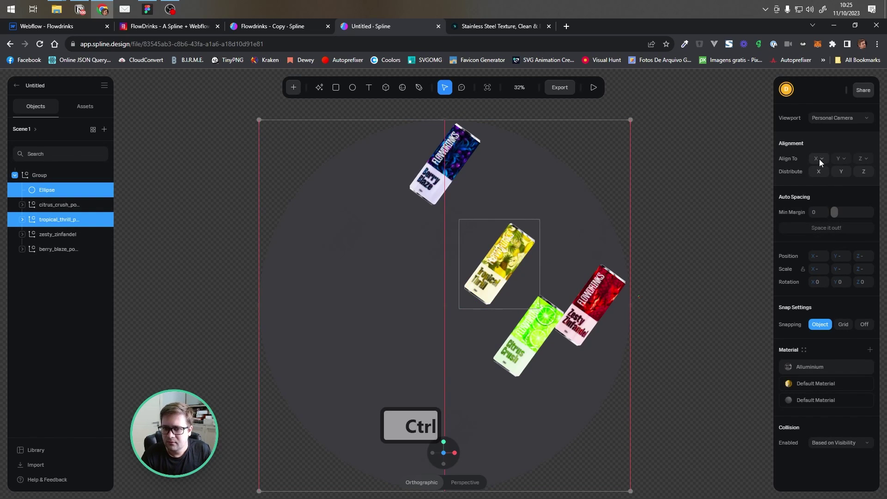
left_click(820, 159)
left_click(820, 190)
left_click(846, 157)
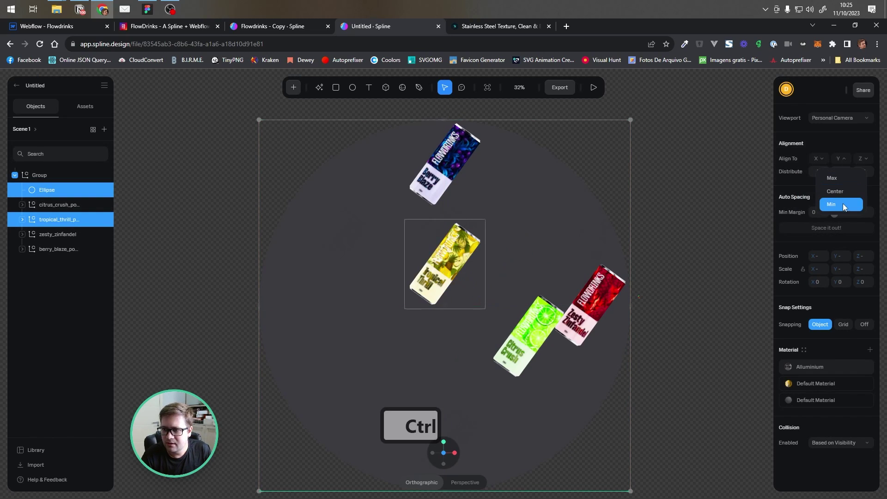
left_click(841, 206)
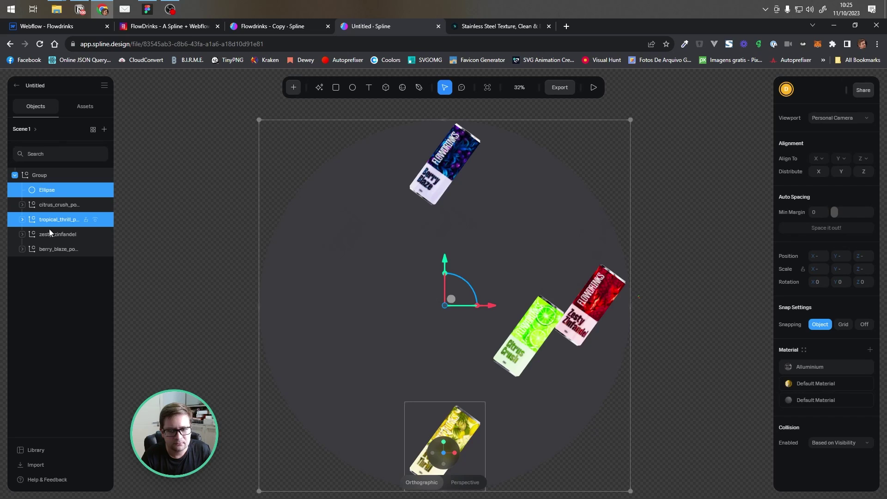
- Align the citrus_crush can with the ellipse, at the minimum on X and centred on Y, and clear the selection
left_click(46, 205)
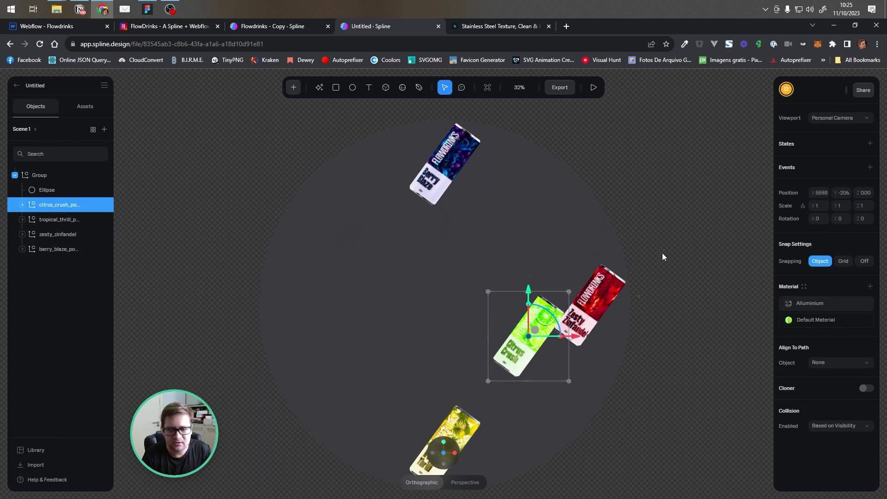
left_click(615, 245, "ctrl")
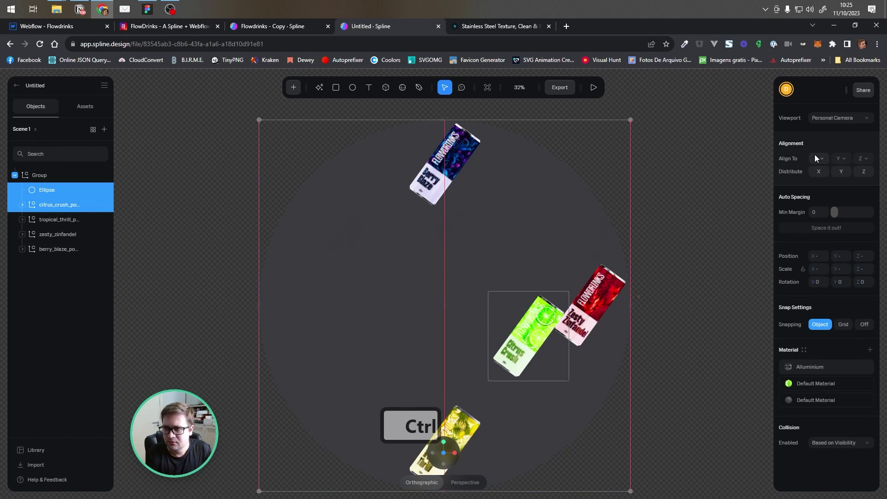
left_click(816, 158)
left_click(814, 192)
left_click(816, 162)
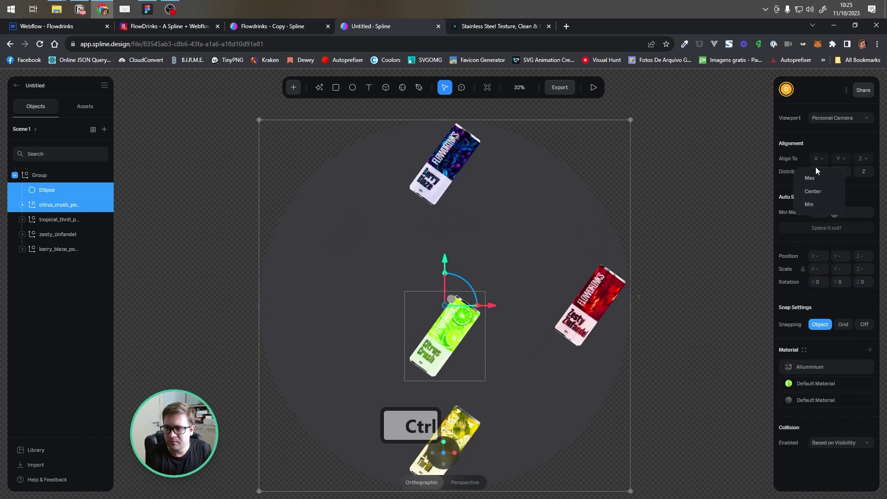
left_click(816, 201)
left_click(836, 162)
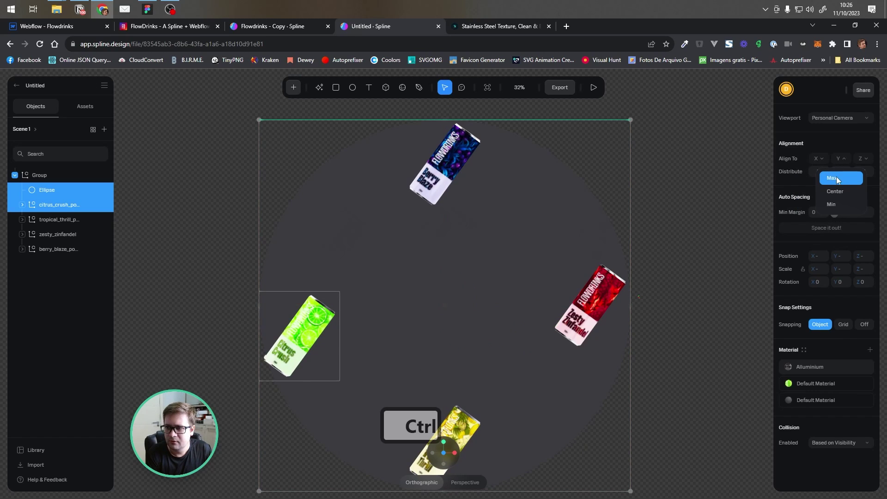
left_click(836, 192)
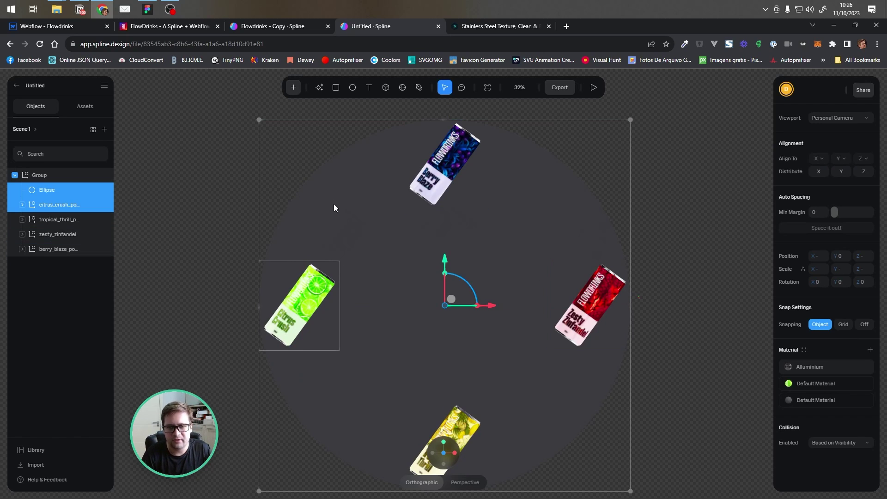
left_click(203, 195)
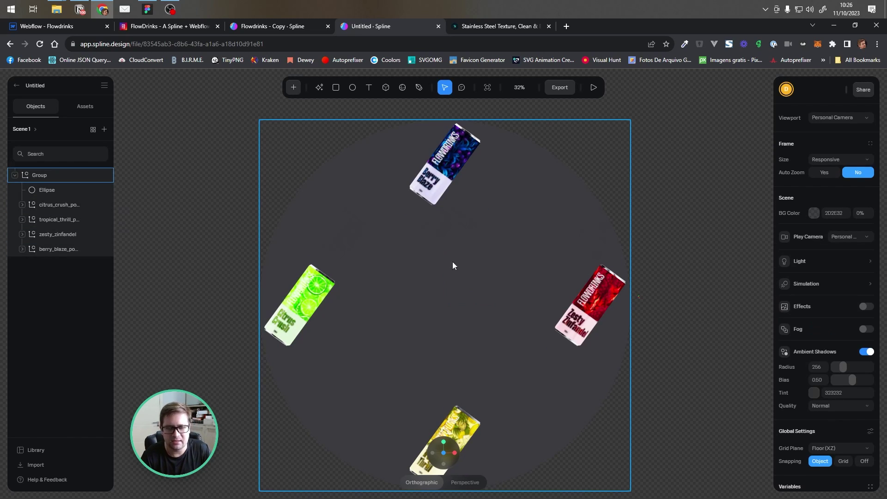
- Set the Z rotation of the zesty_zinfandel can to 90
left_click(56, 232)
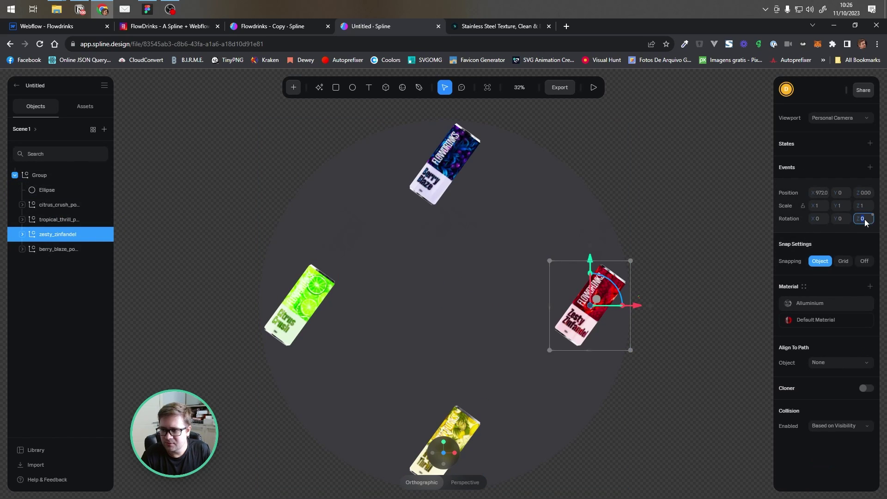
type("90")
key("Return")
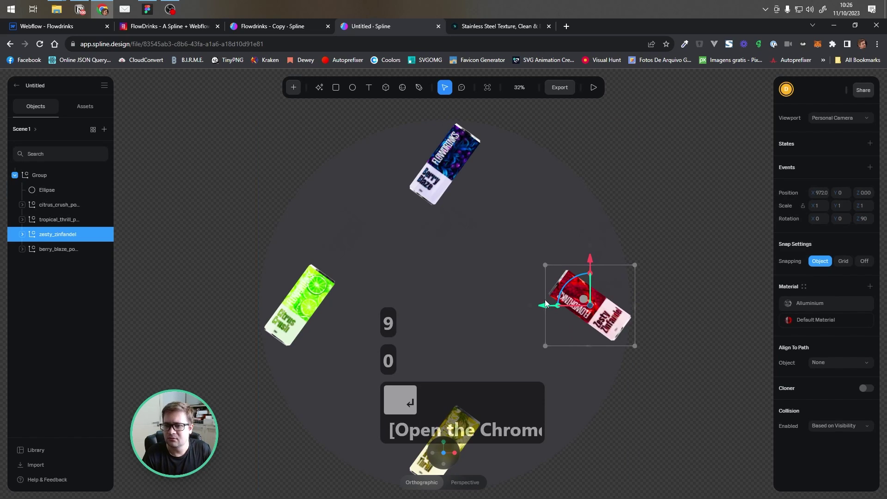
- Set the Z rotation of the tropical_thrill can to 180
left_click(46, 221)
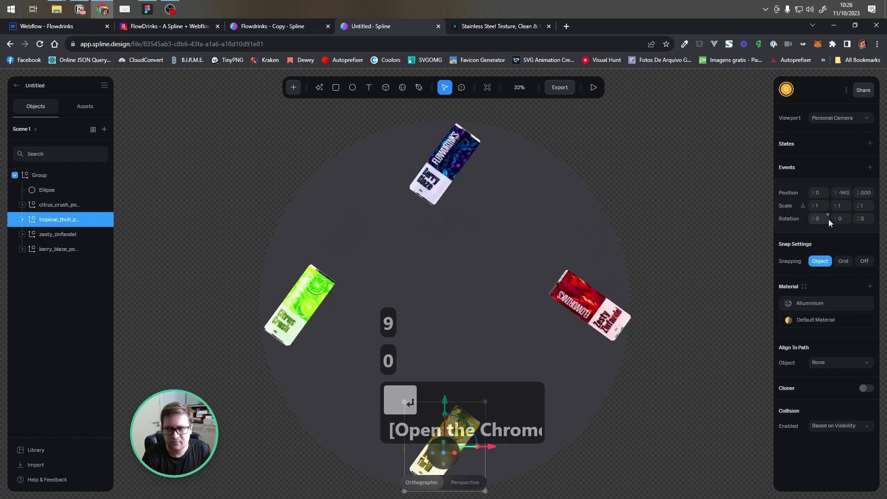
left_click(867, 222)
type("180")
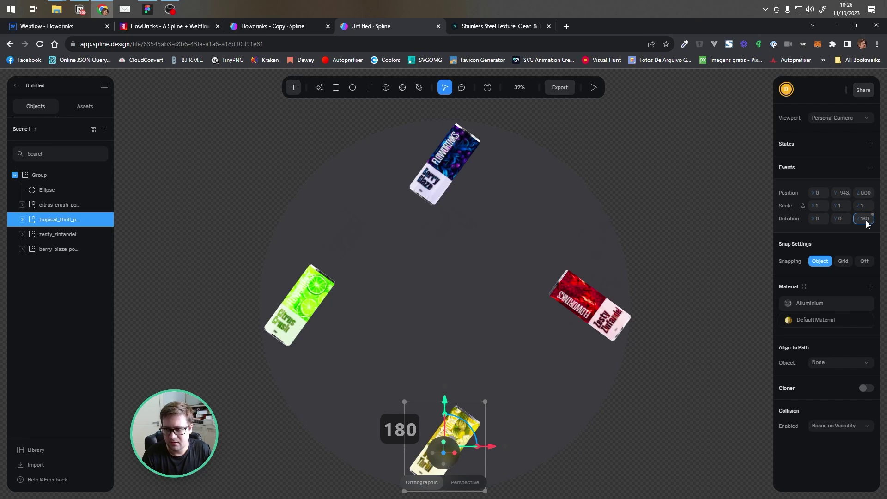
key("Return")
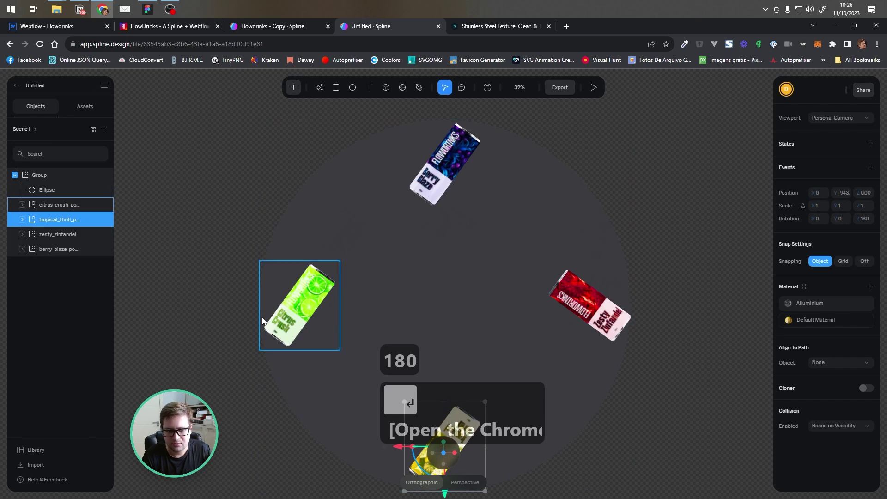
- Set the Z rotation of the citrus_crush can to 270 and deselect it
left_click(53, 205)
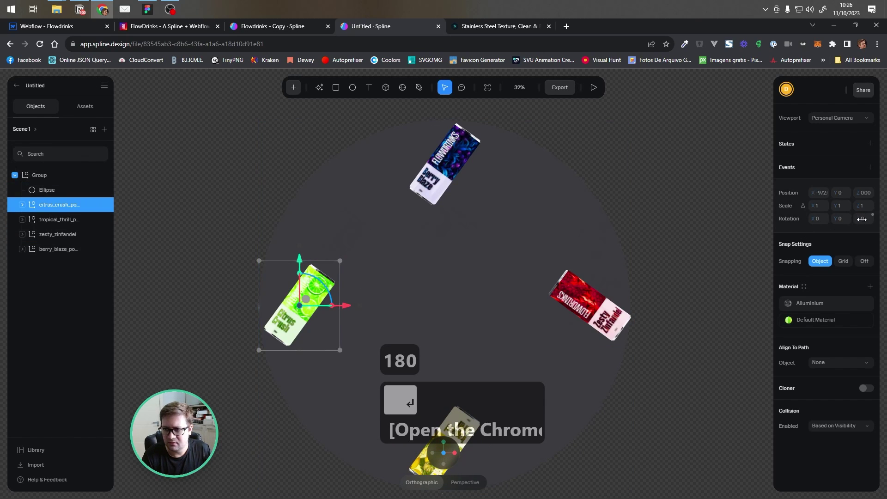
type("270")
key("Return")
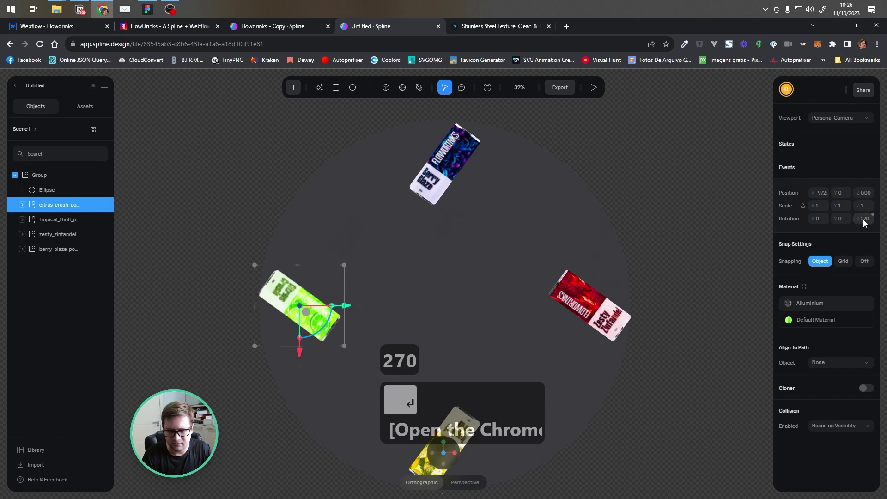
left_click(226, 183)
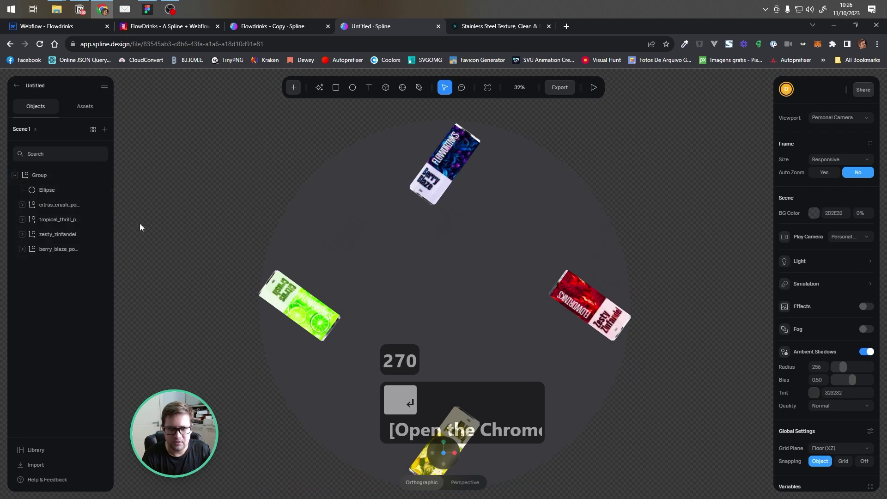
- Make the citrus_crush can's Z rotation negative, at -270, and deselect it
left_click(57, 209)
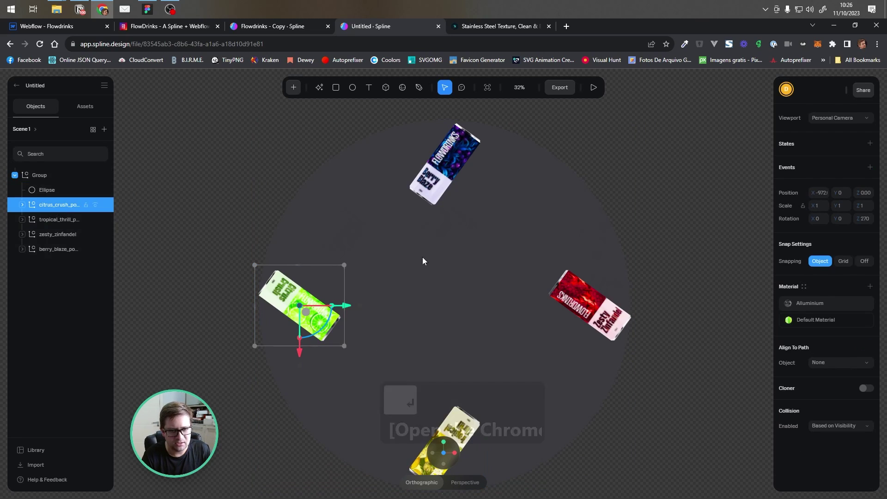
left_click(866, 224)
key("Left")
type("-")
key("Return")
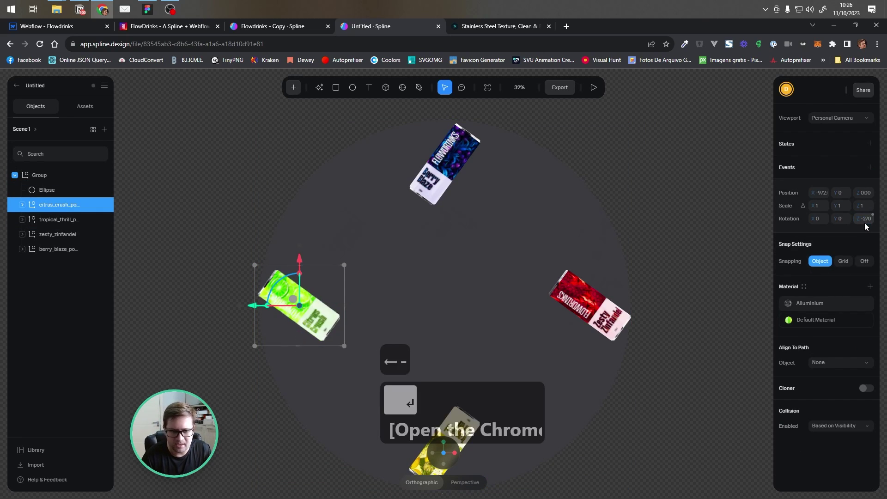
left_click(199, 195)
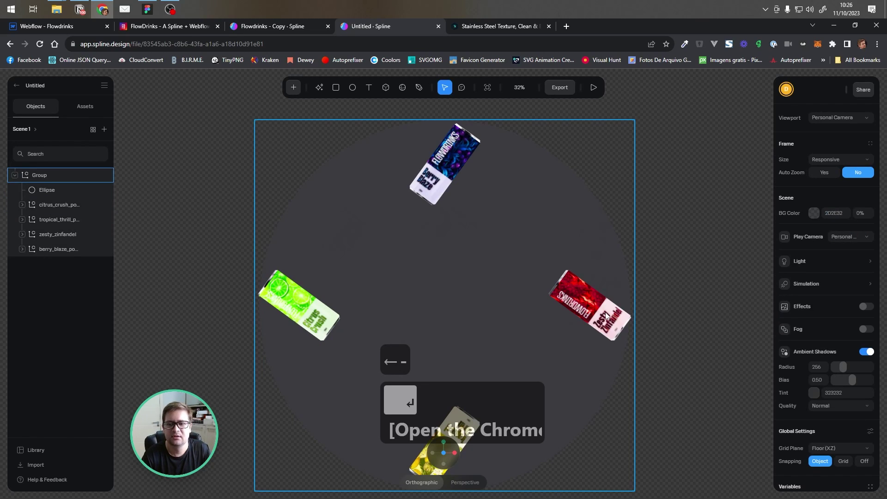
- Make the zesty_zinfandel can's Z rotation negative, at -90, and deselect it
left_click(56, 204)
left_click(56, 221)
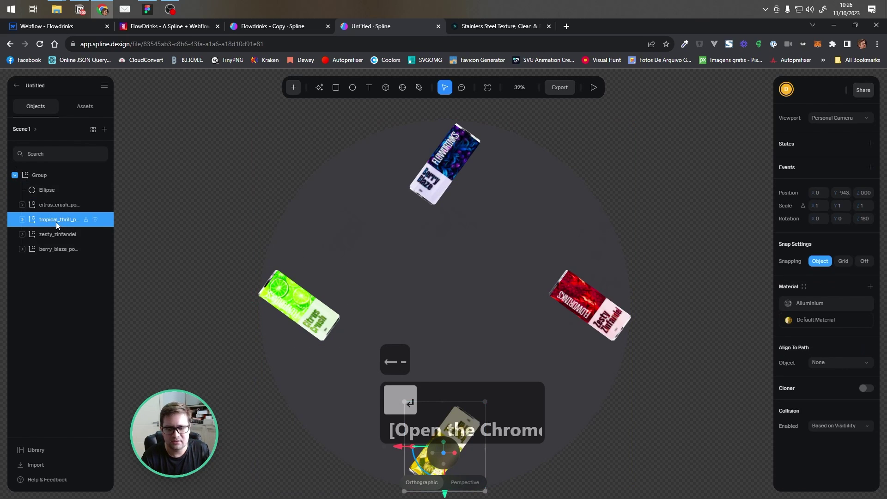
left_click(58, 236)
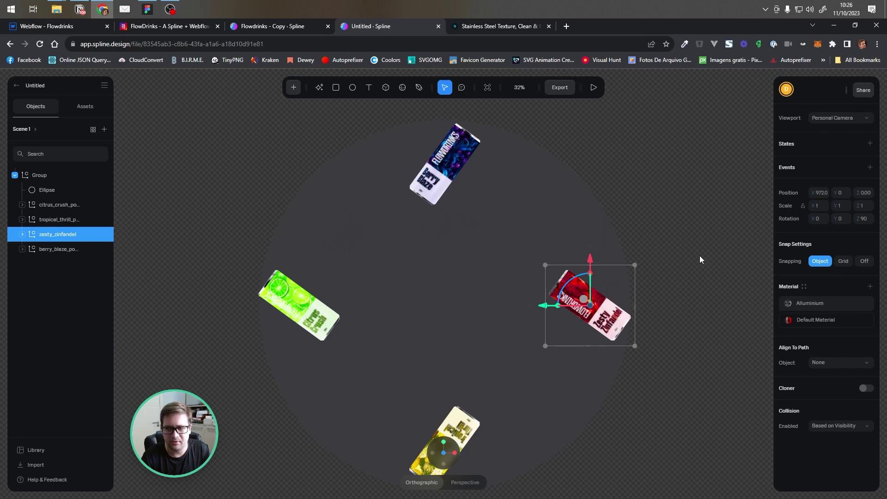
left_click(866, 220)
key("Left")
type("-")
key("Return")
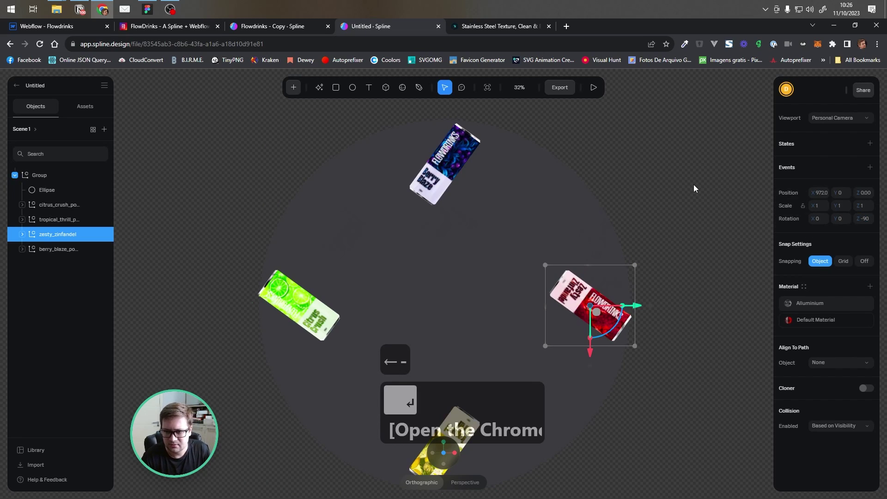
left_click(688, 197)
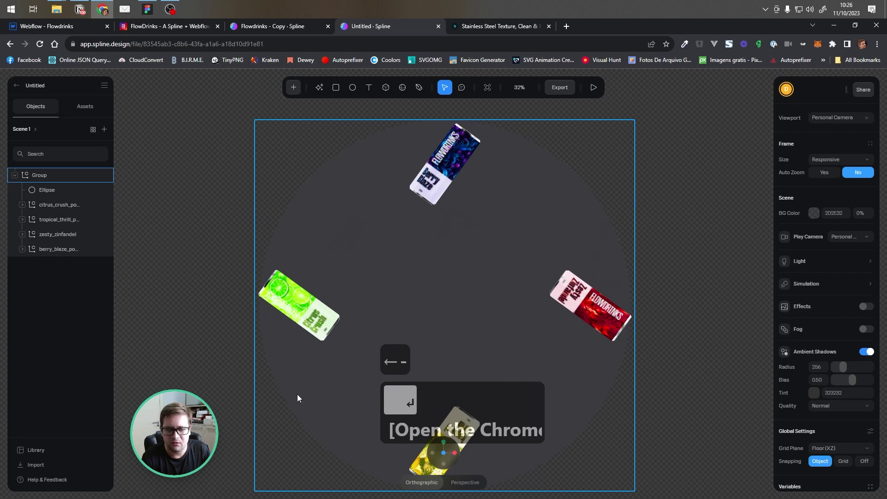
- Rename the group that holds the ellipse and the four cans as rotate_group
middle_click_drag(243, 359, 251, 329)
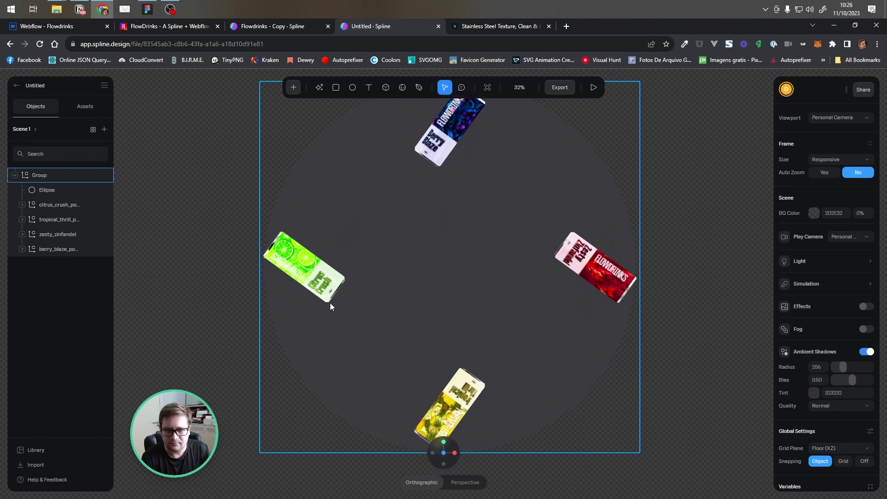
double_click(41, 176)
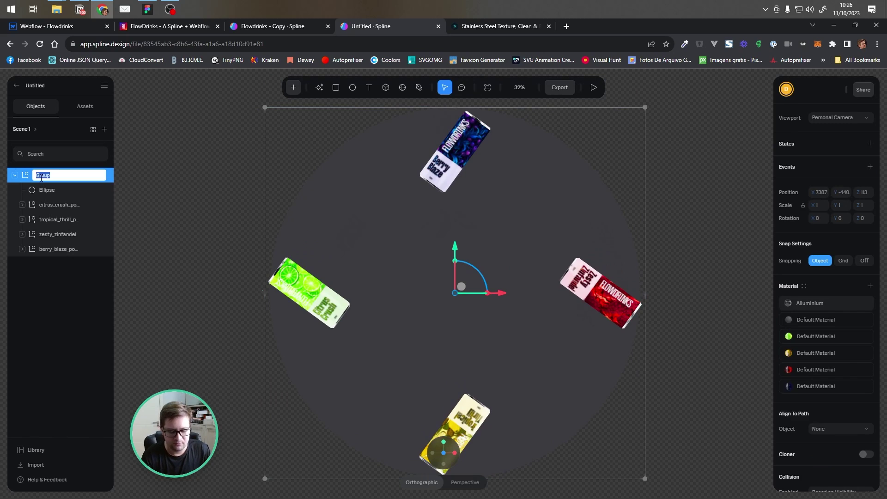
type("rotate")
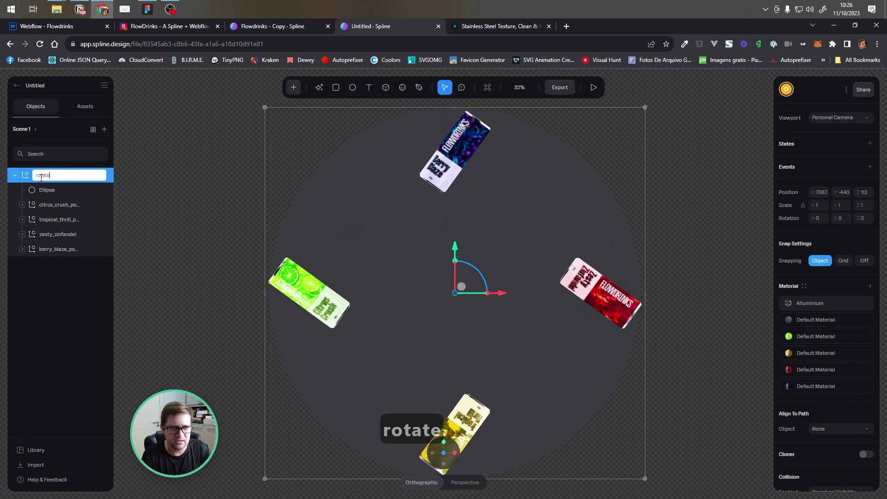
type("_group")
key("Return")
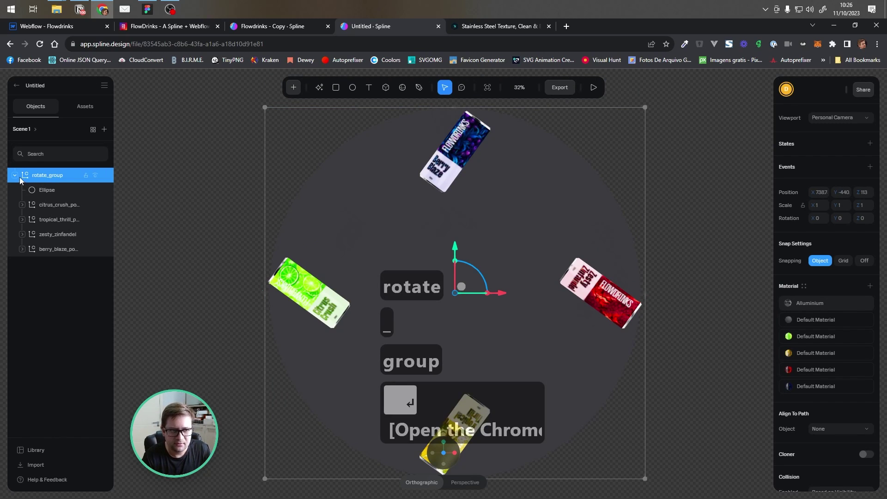
- Hide the guide ellipse inside rotate_group, then collapse and deselect the group
left_click(96, 190)
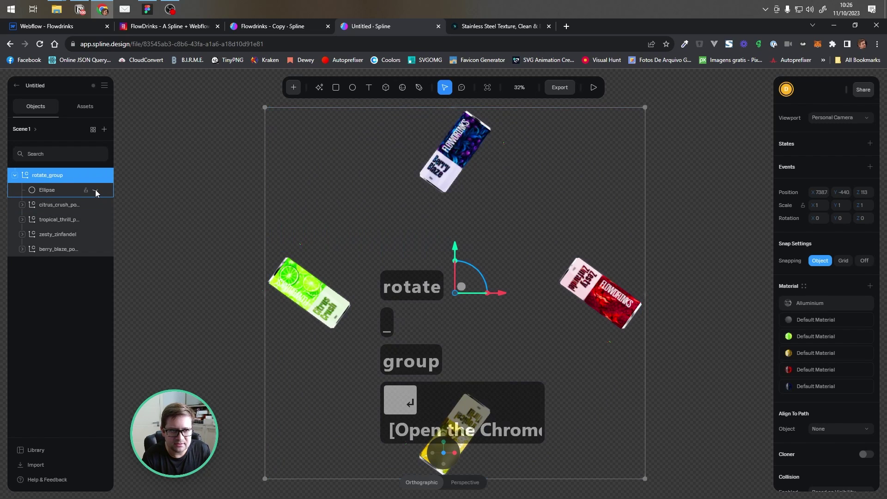
left_click(15, 175)
left_click(222, 197)
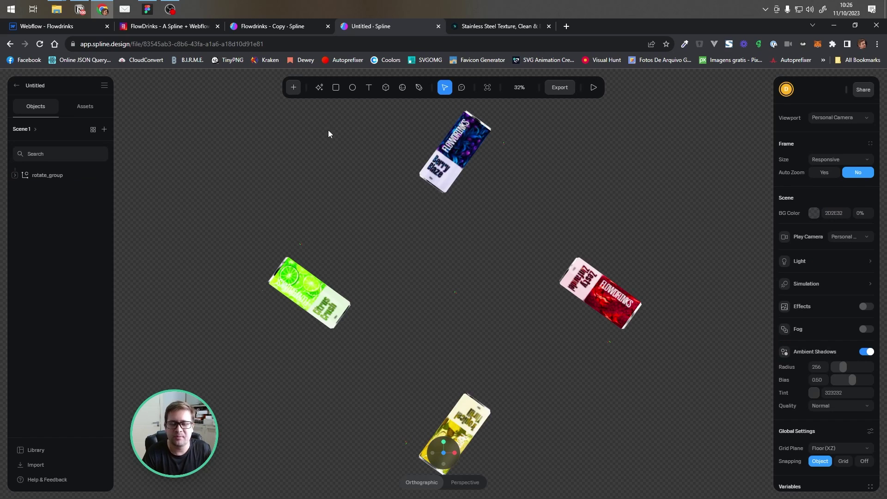
middle_click_drag(300, 169, 304, 177)
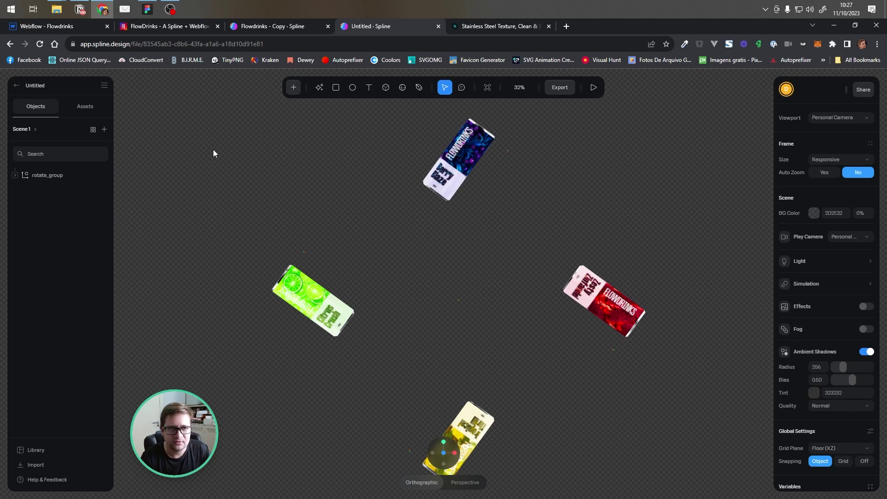
- Add a new shared camera to the scene and reset its position and zoom to the defaults
left_click(830, 119)
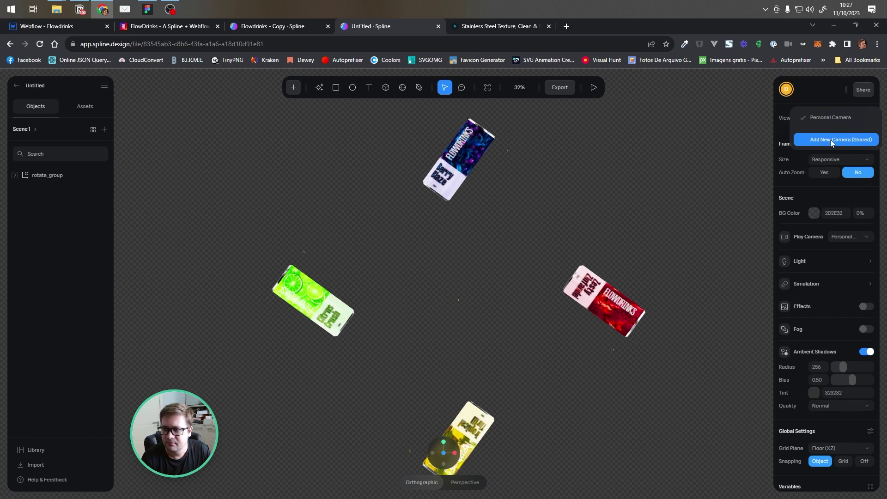
left_click(830, 140)
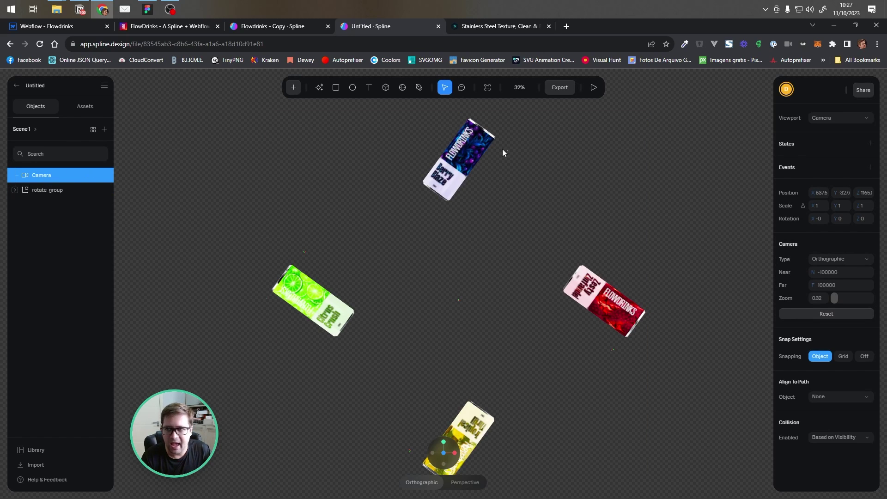
left_click(827, 314)
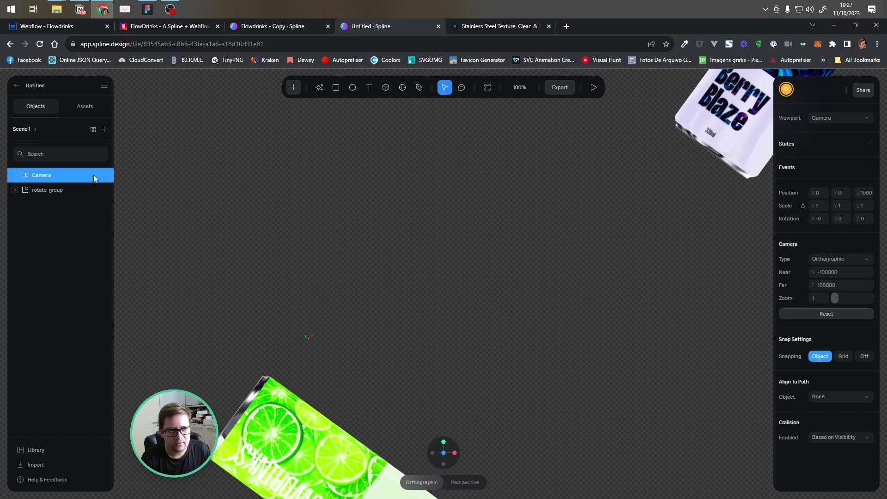
- Set the X, Y and Z position of rotate_group to 0 so it sits at the scene origin
left_click(44, 193)
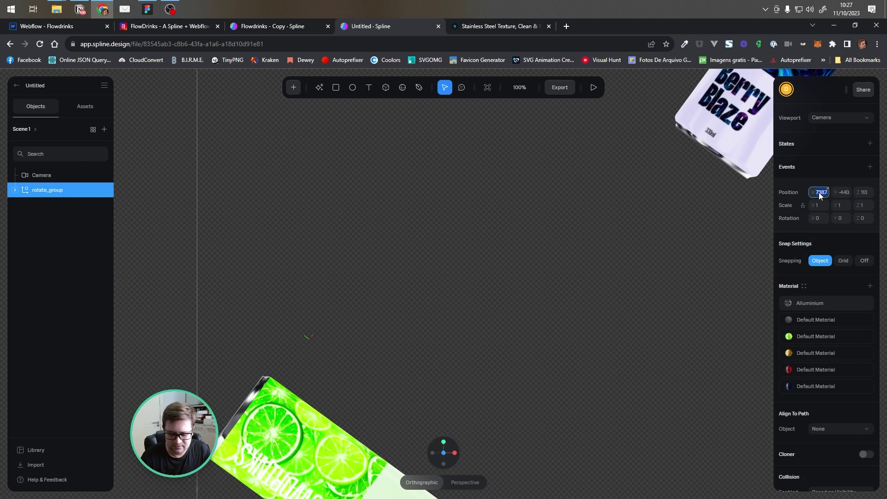
type("0")
key("Return")
left_click(842, 192)
type("0")
key("Return")
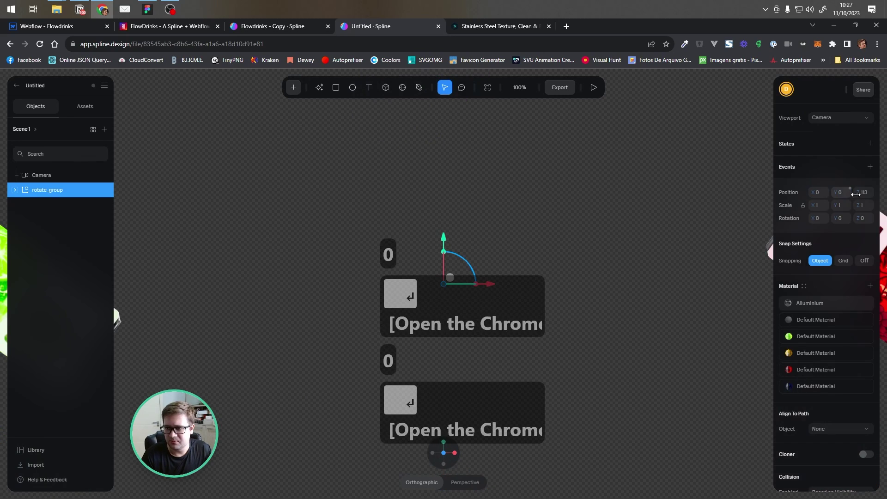
left_click(856, 192)
type("0")
key("Return")
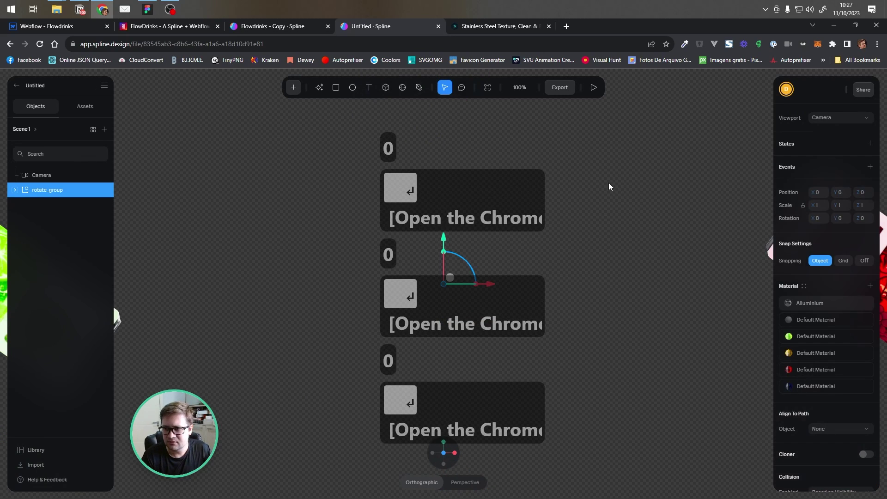
- Undo the last change to the camera's Z position
left_click(42, 175)
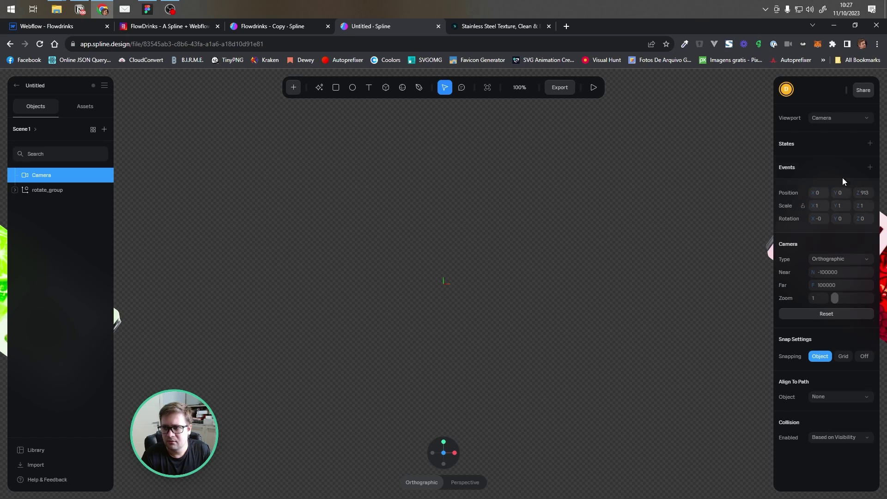
key("ctrl+z")
key("ctrl+z")
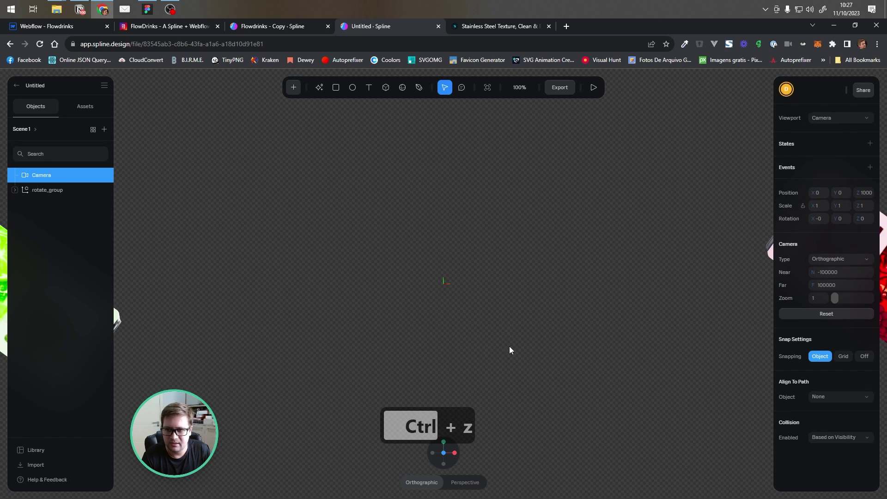
- Switch the camera to perspective and frame the Berry Blaze can by moving the camera to Y 919 and Z 1251
left_click(466, 483)
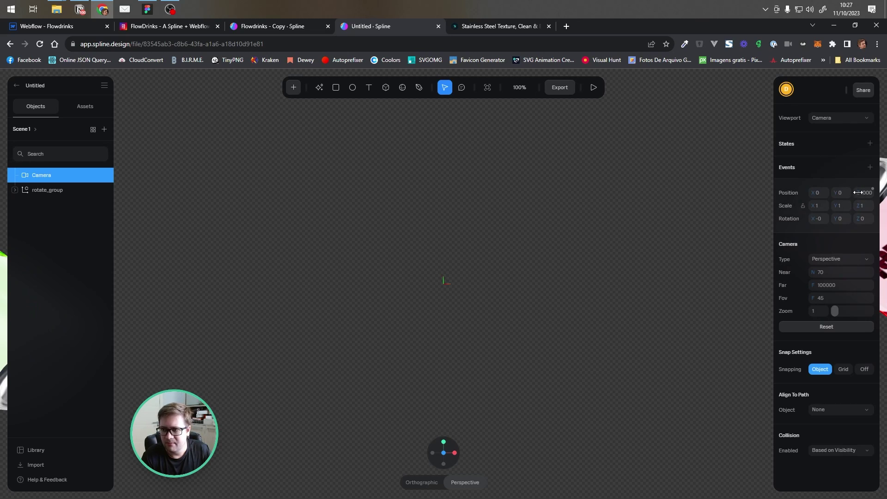
mouse_move(858, 192)
left_mouse_down()
mouse_move(827, 192)
mouse_move(852, 192)
left_mouse_up()
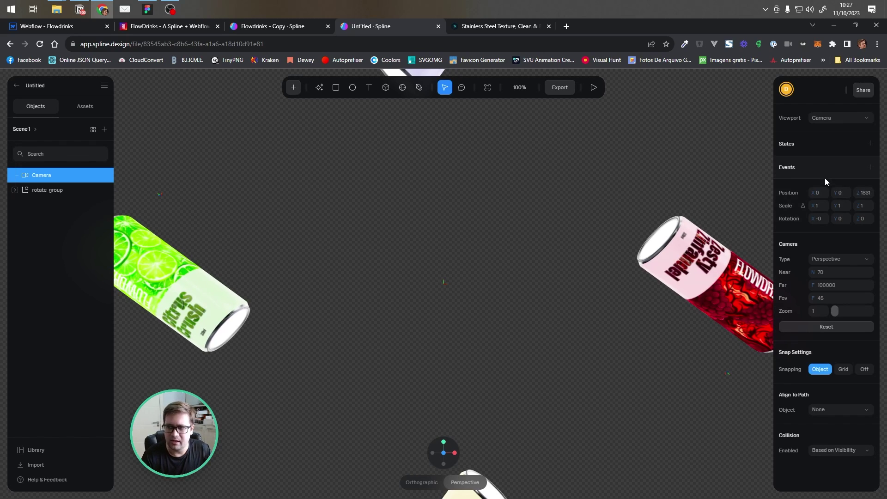
mouse_move(836, 193)
left_mouse_down()
mouse_move(862, 193)
mouse_move(838, 193)
left_mouse_up()
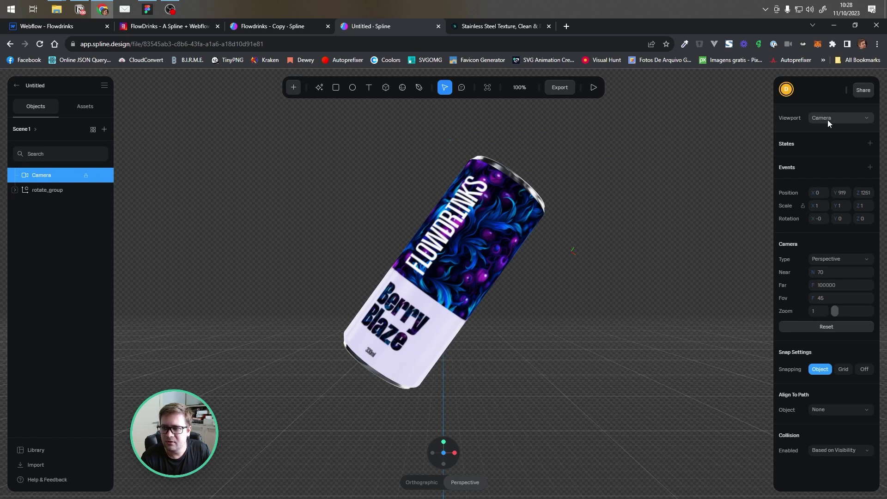
- Preview the scene in play mode, return to editing and clear the selection
left_click(637, 112)
left_click(594, 88)
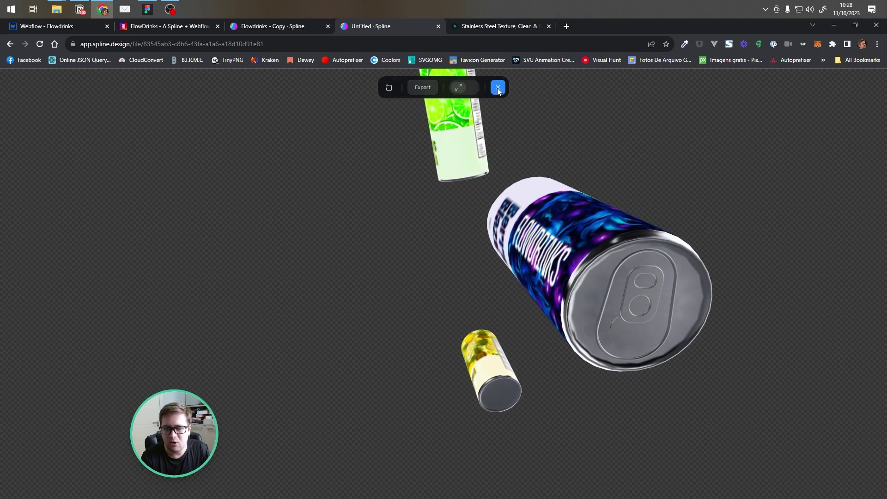
left_click(498, 88)
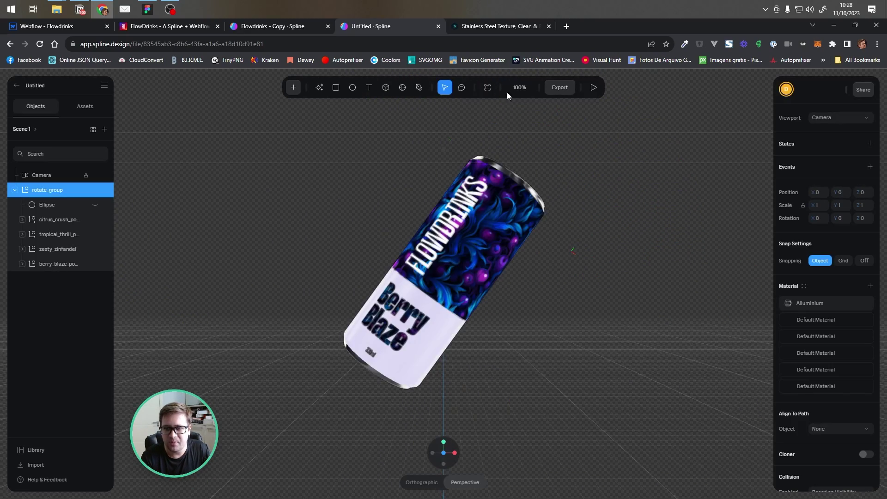
left_click(567, 114)
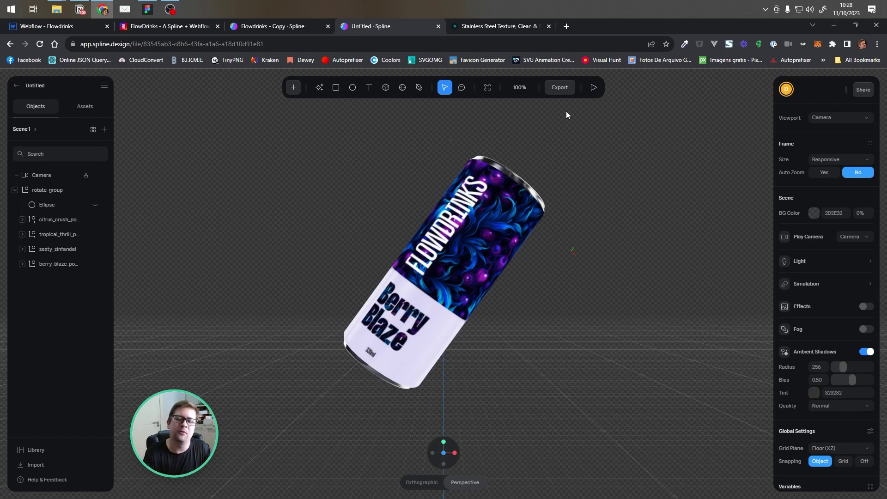
- In the public URL export's play settings, turn off the logo and hide the background colour
left_click(559, 89)
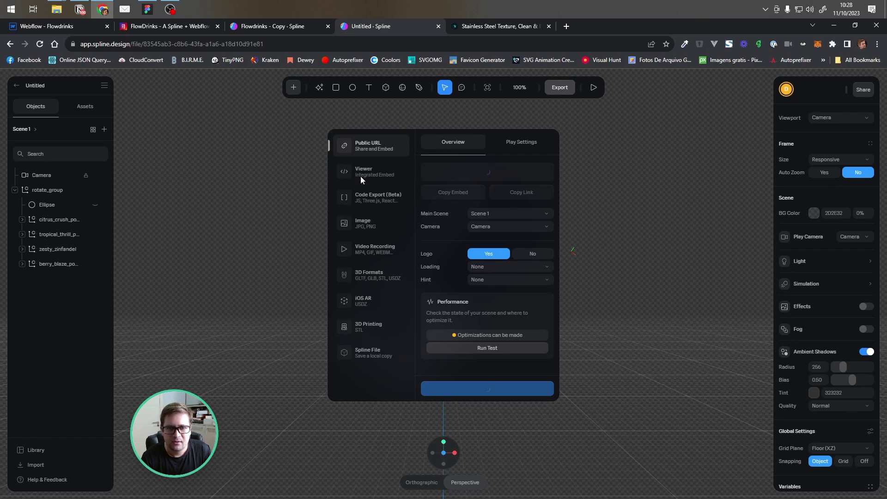
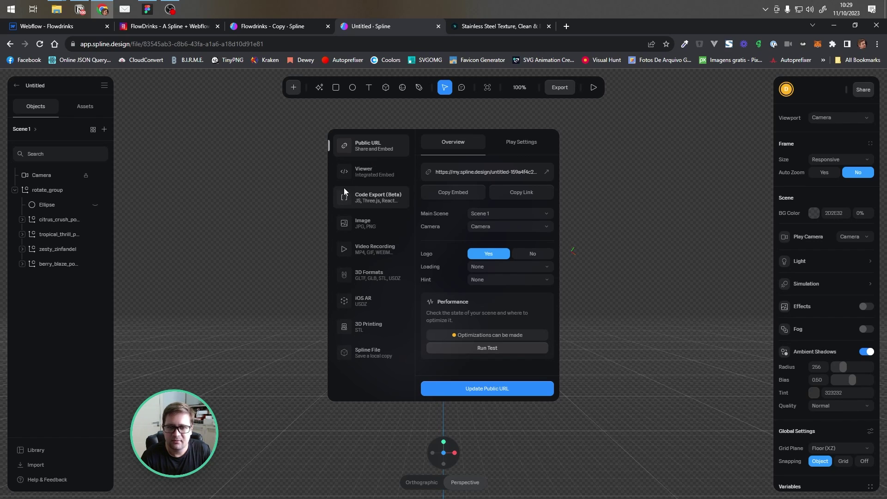
left_click(513, 142)
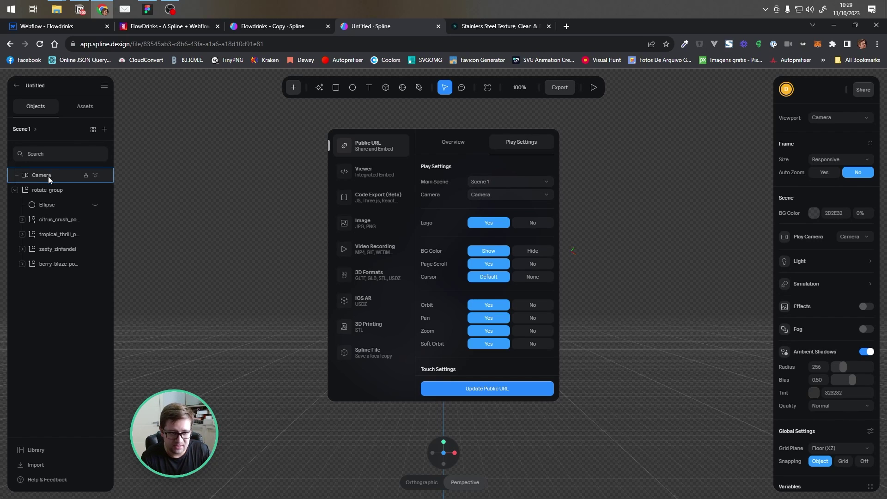
left_click(531, 223)
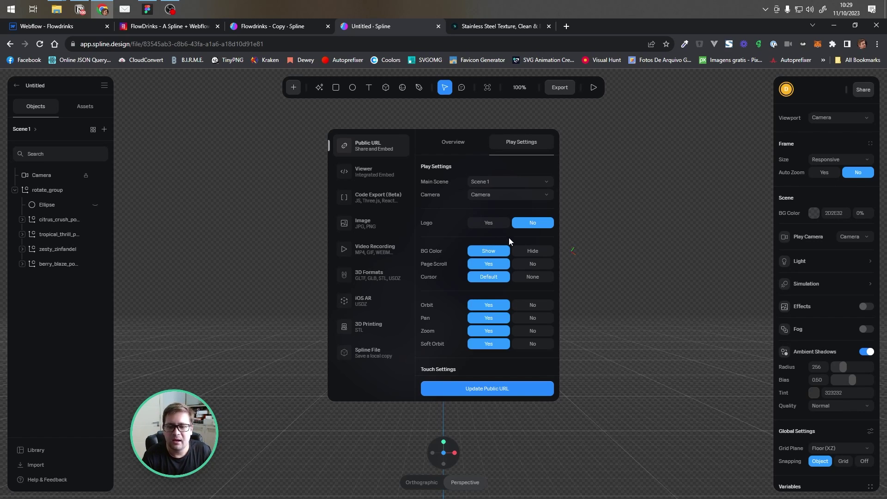
left_click(533, 251)
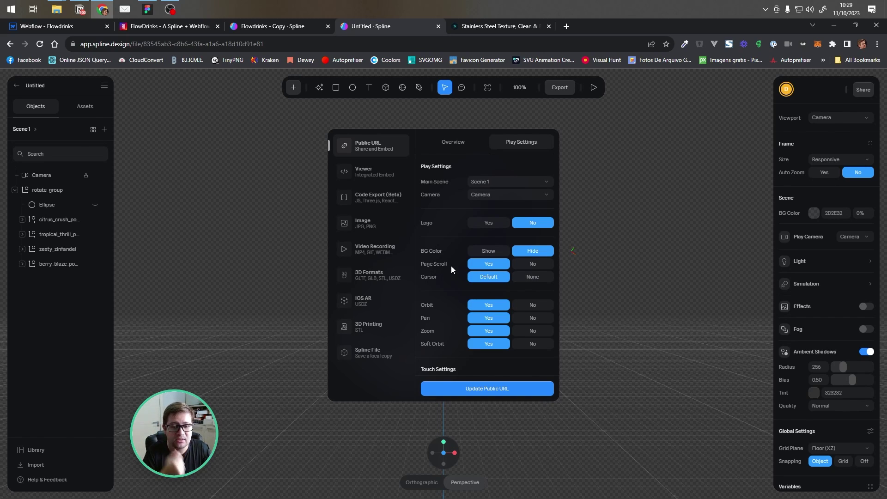
- Disable Orbit, Pan, Zoom and Soft Orbit in the public URL export's play settings
scroll(453, 304, "down", 2)
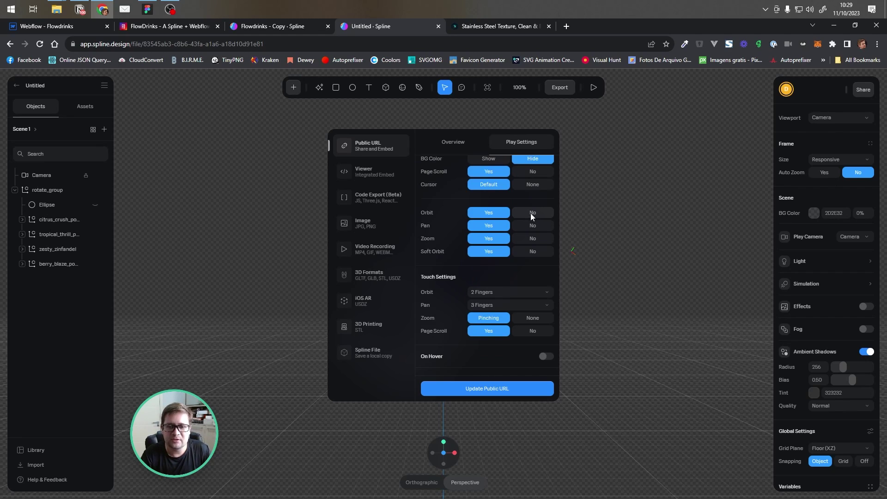
left_click(532, 213)
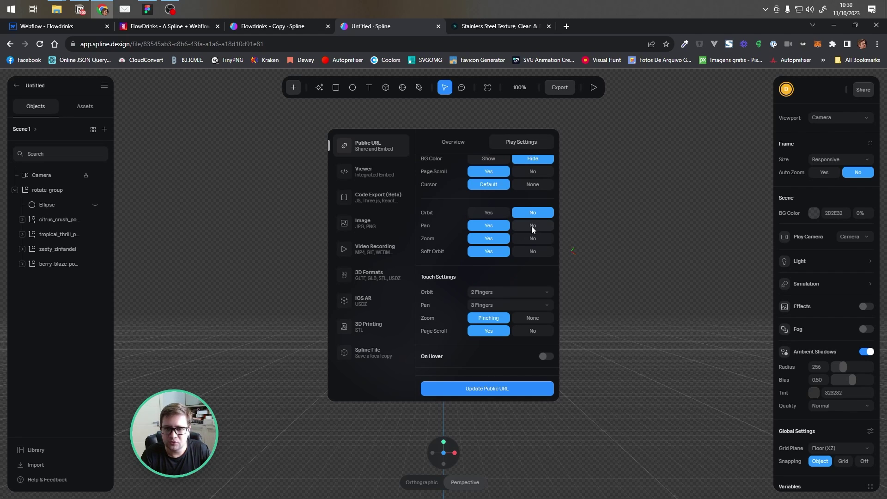
left_click(529, 225)
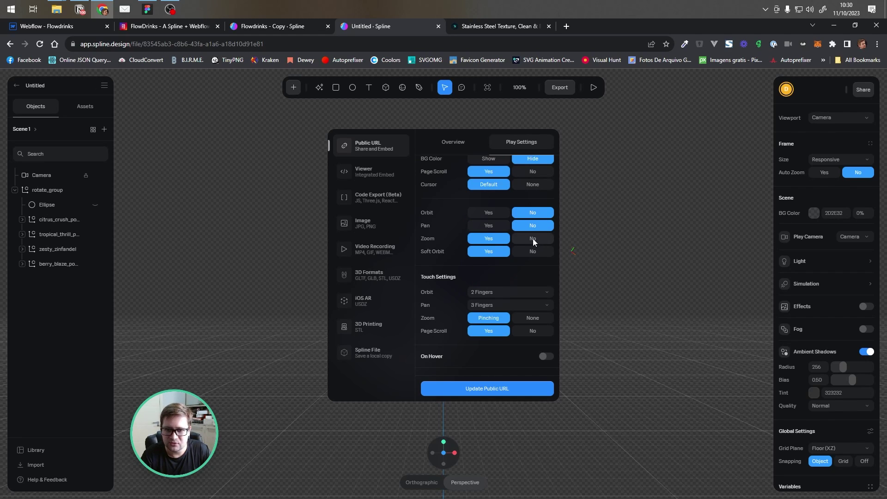
left_click(533, 238)
left_click(537, 251)
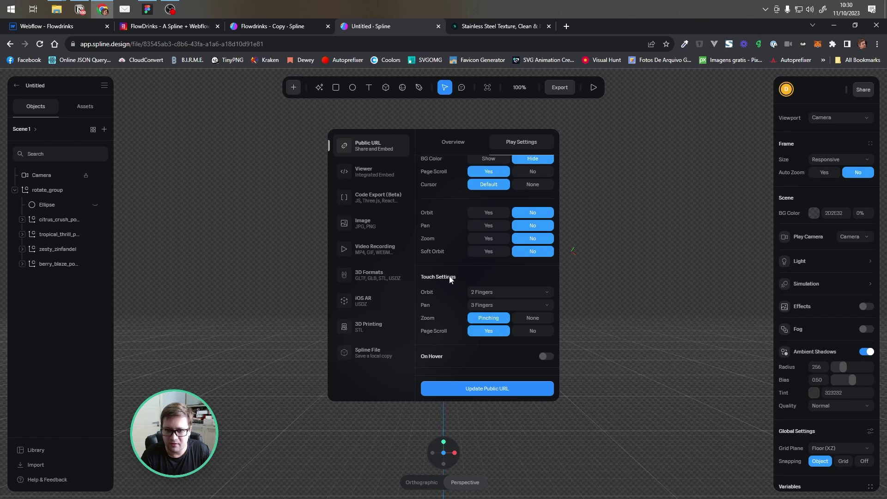
scroll(449, 279, "down", 2)
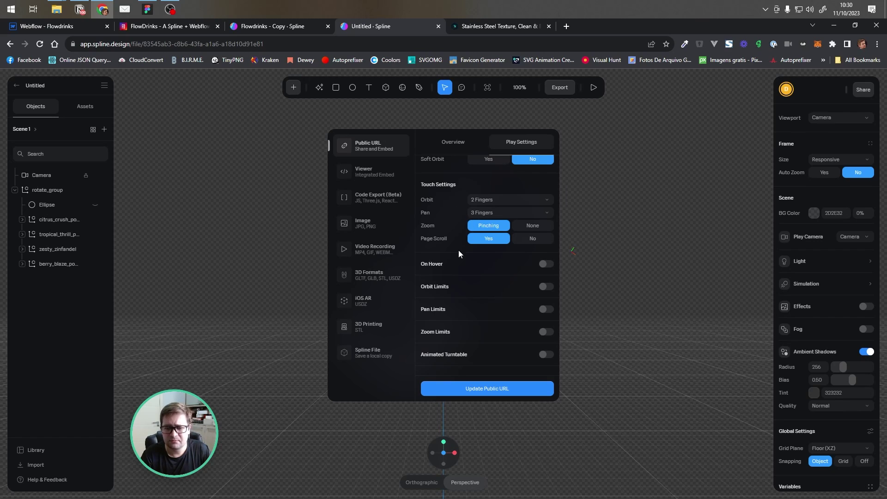
- Set the compression preset to Performance in the public URL export's play settings and update the public URL
scroll(465, 258, "down", 1)
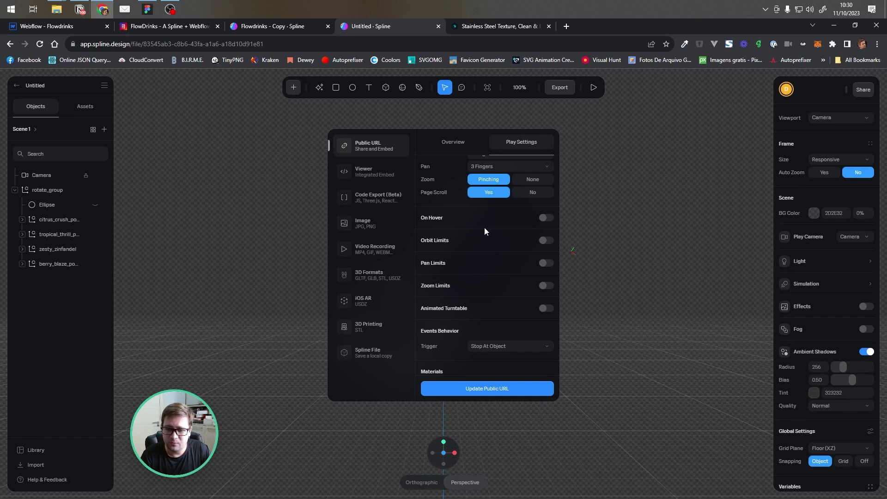
scroll(490, 310, "down", 1)
scroll(489, 277, "down", 1)
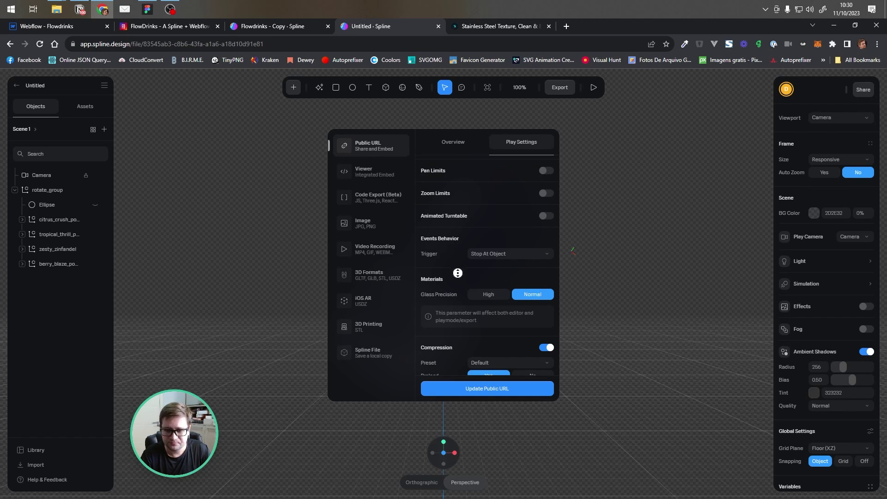
middle_click_drag(457, 273, 467, 303)
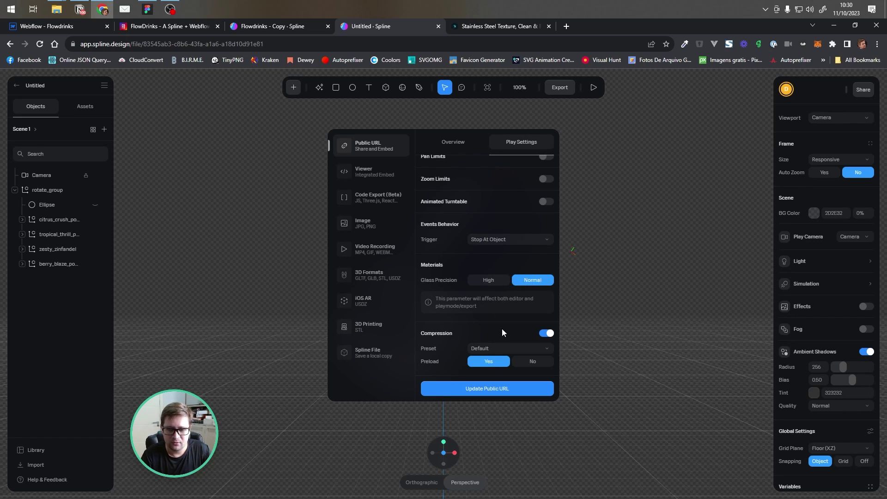
left_click(487, 349)
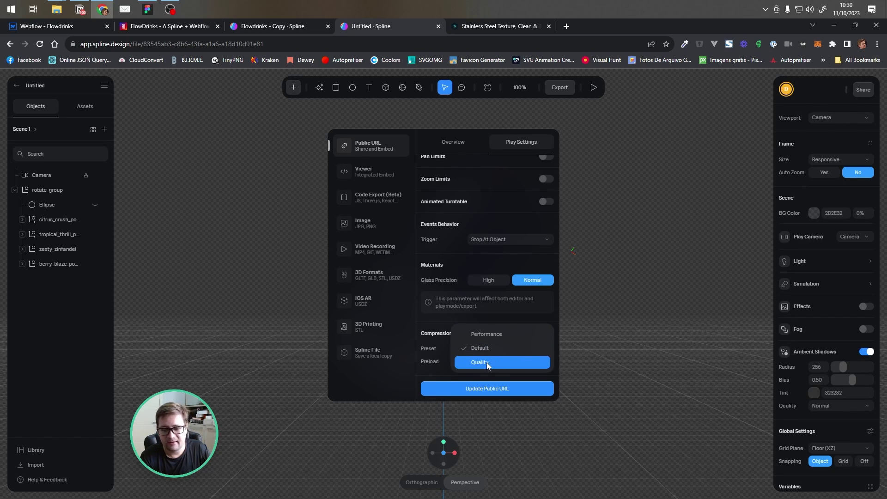
left_click(495, 333)
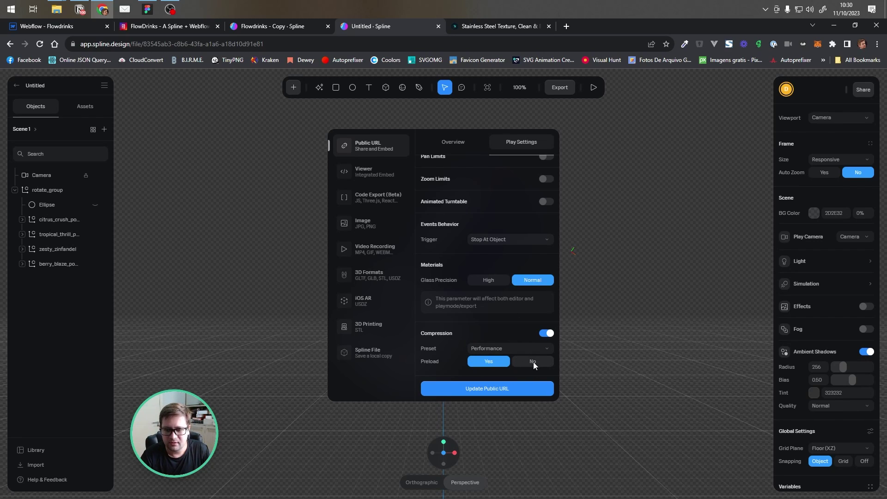
left_click(487, 389)
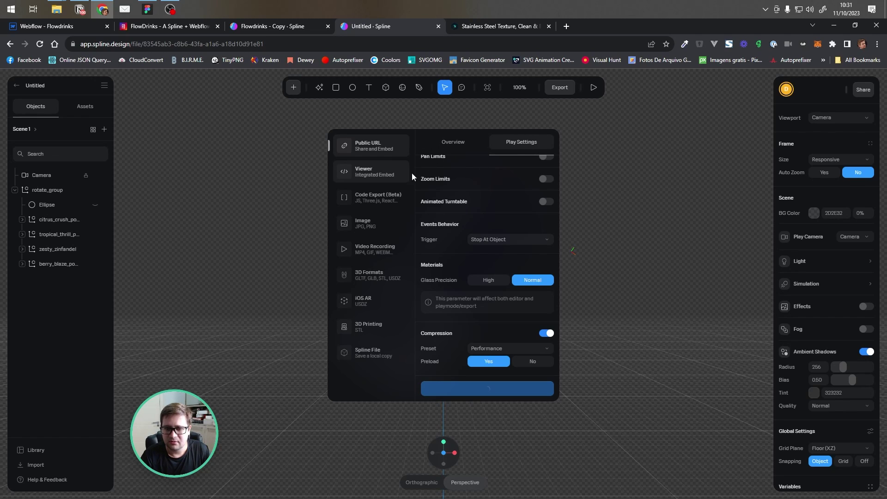
- Preview the scene in play mode, return to editing, and copy the scene link from the Viewer export
left_click(594, 89)
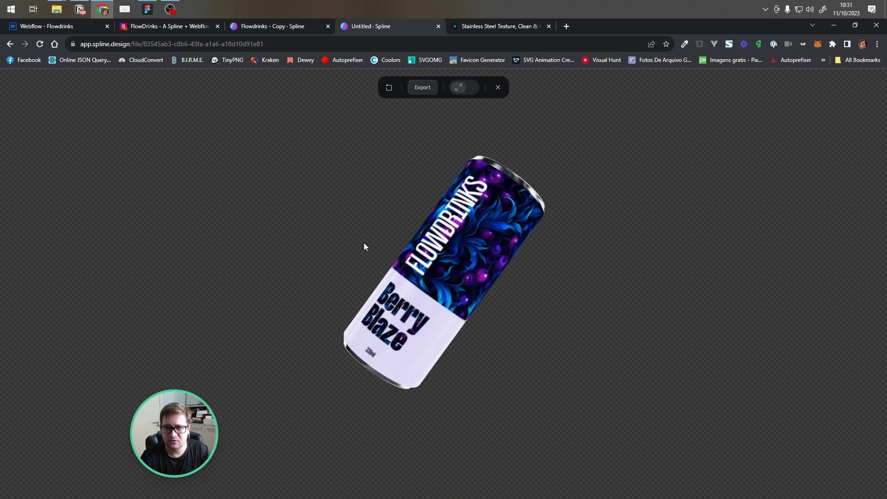
left_click(498, 87)
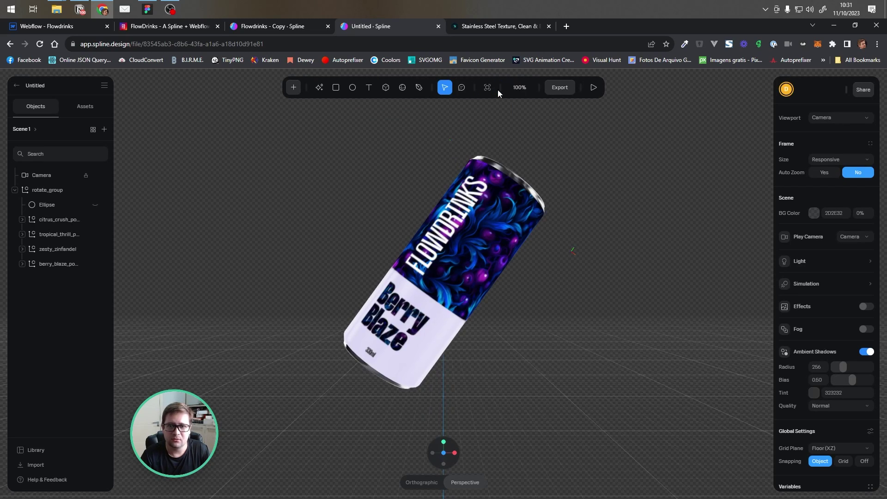
left_click(561, 87)
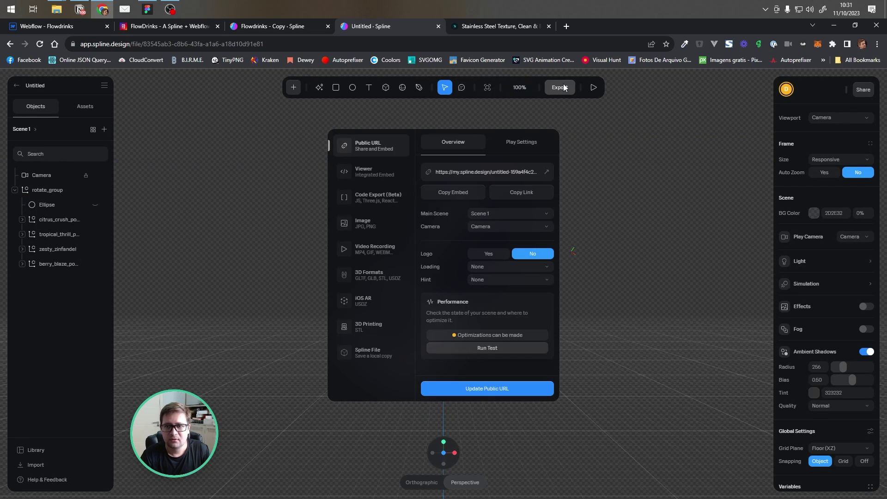
left_click(370, 170)
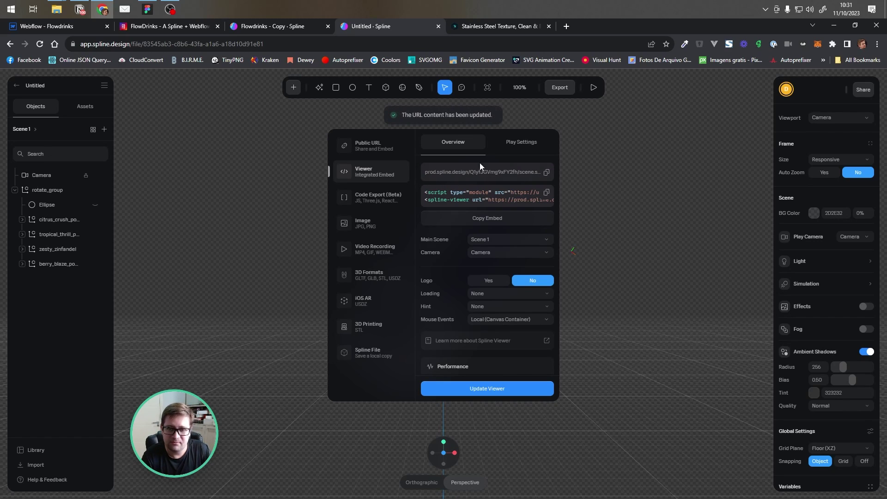
left_click(547, 171)
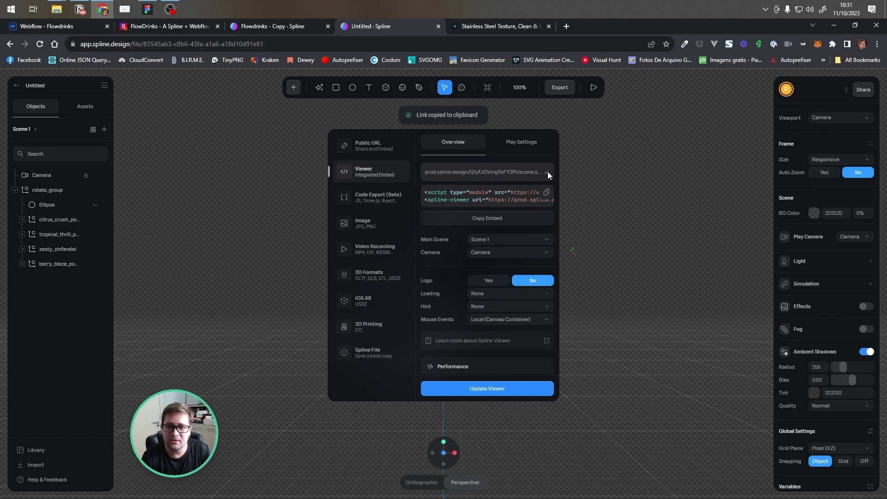